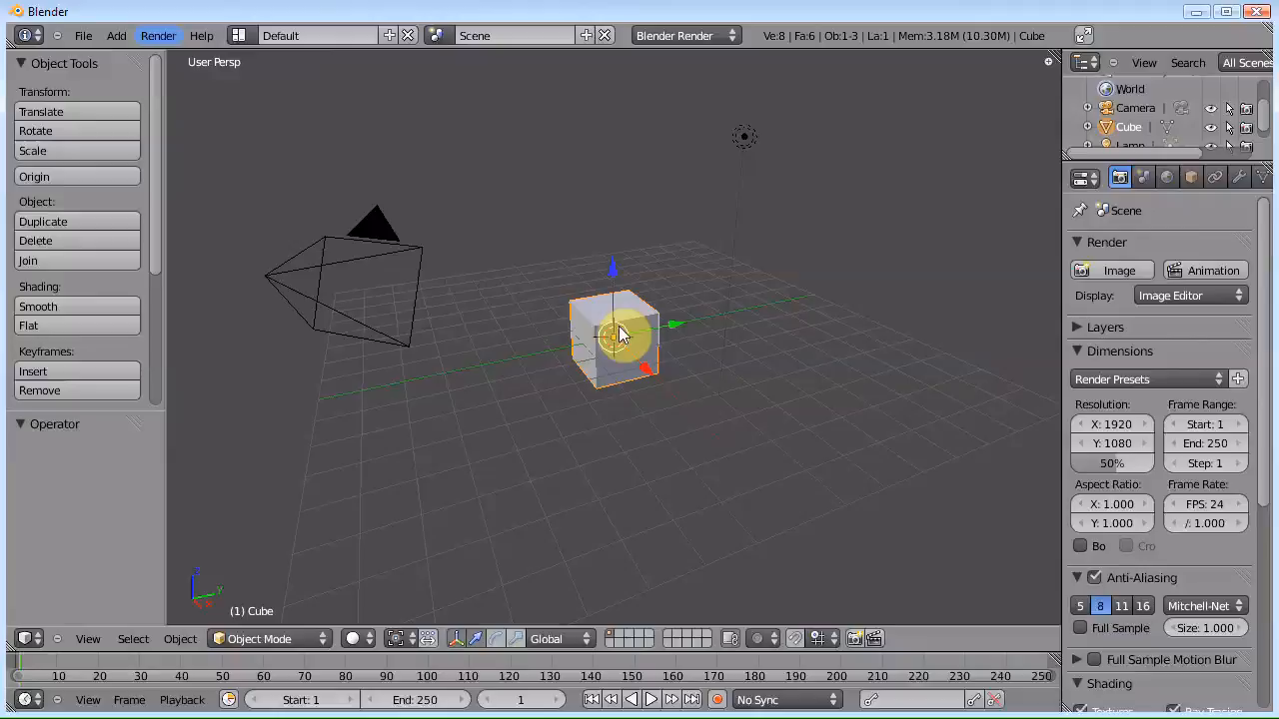
Step: Delete the default cube and the lamp from the scene
key("x")
left_click(619, 325)
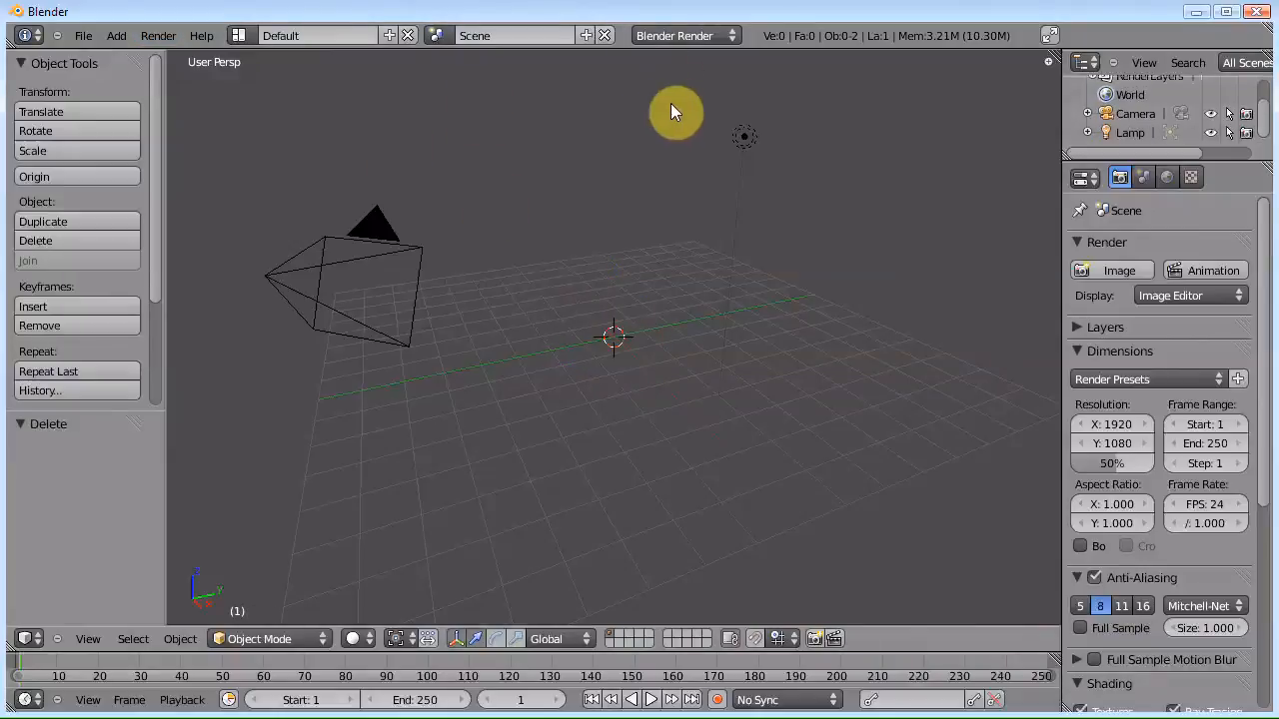
right_click(741, 139)
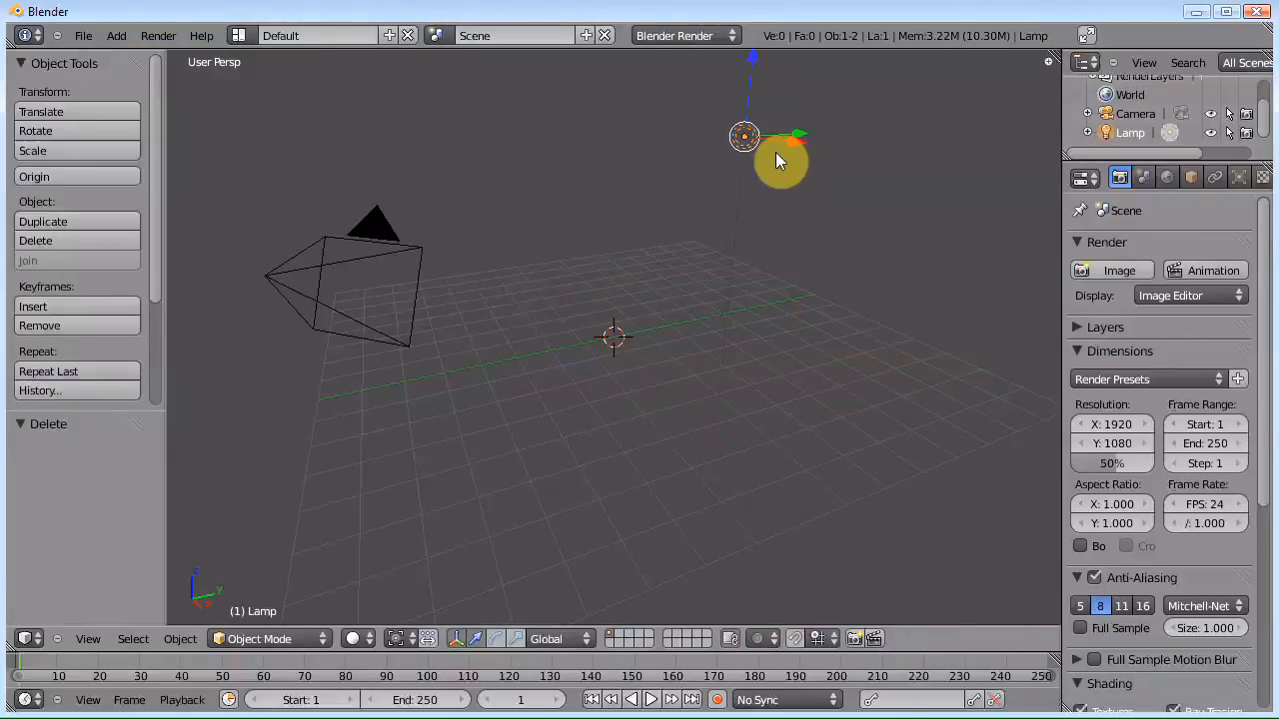
key("x")
left_click(775, 156)
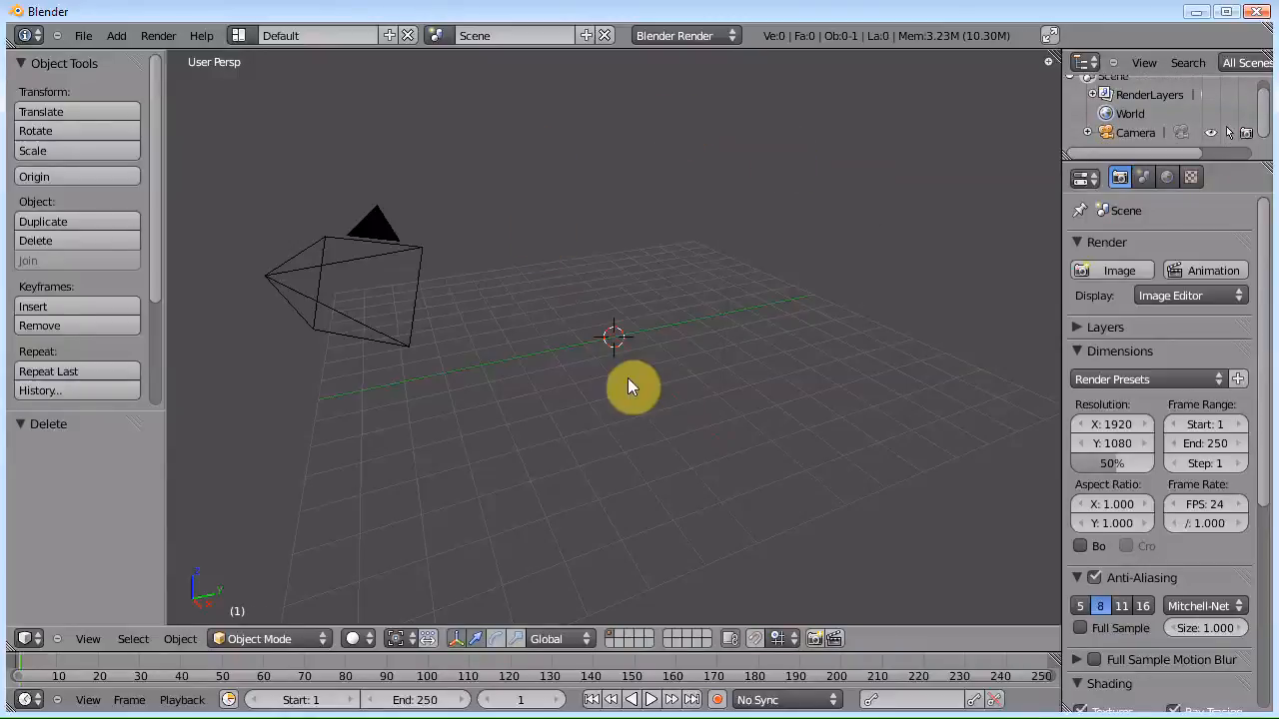
Step: Switch to the top orthographic view and add a text object at the origin
key("KP_7")
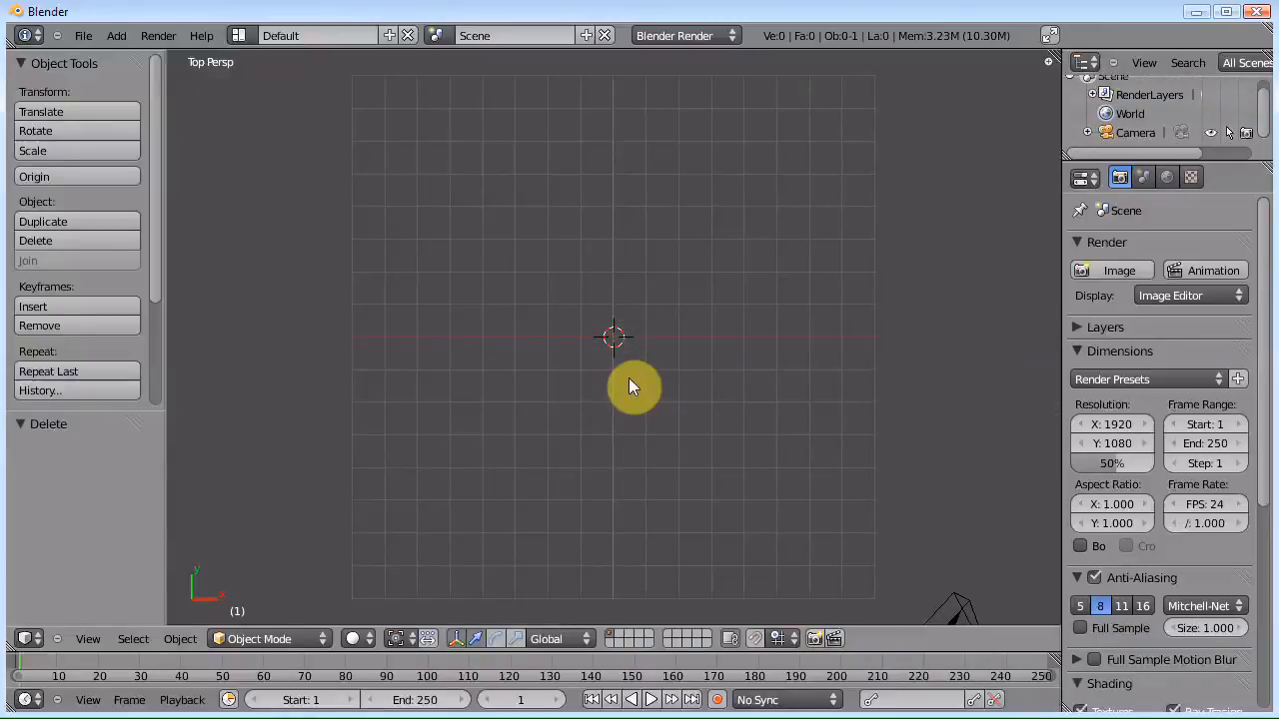
key("KP_5")
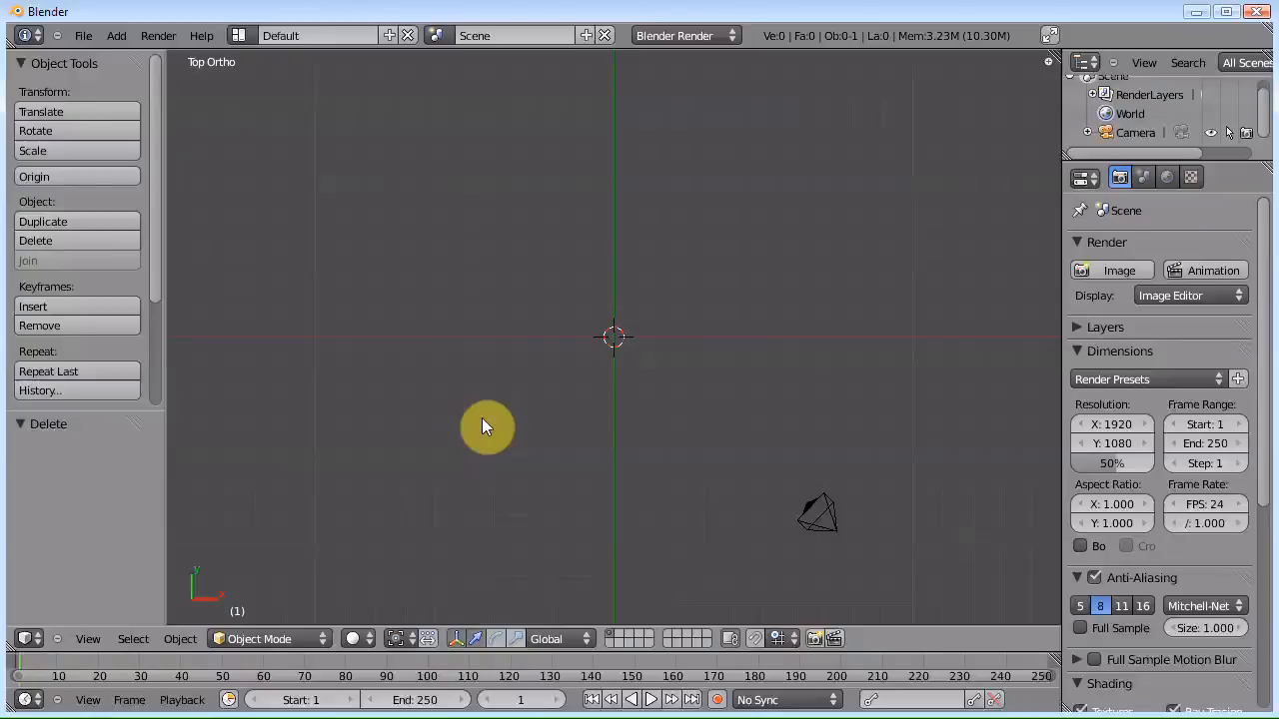
key("shift+a")
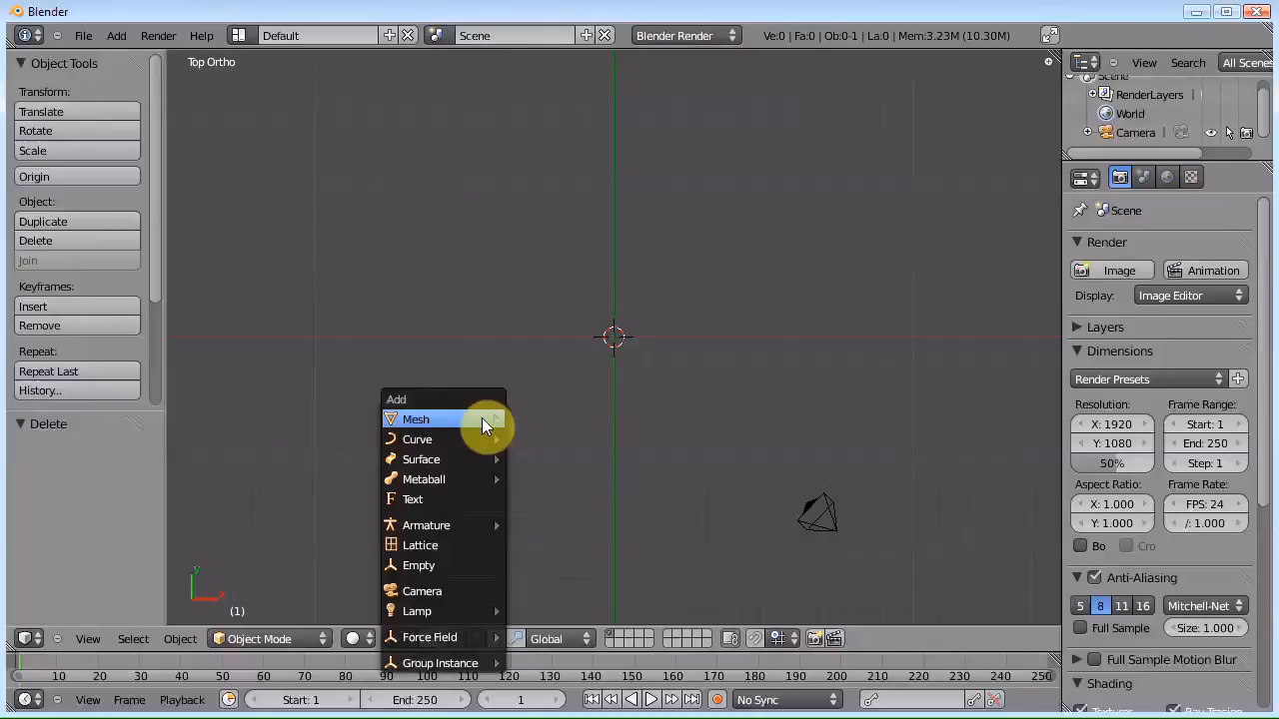
left_click(409, 499)
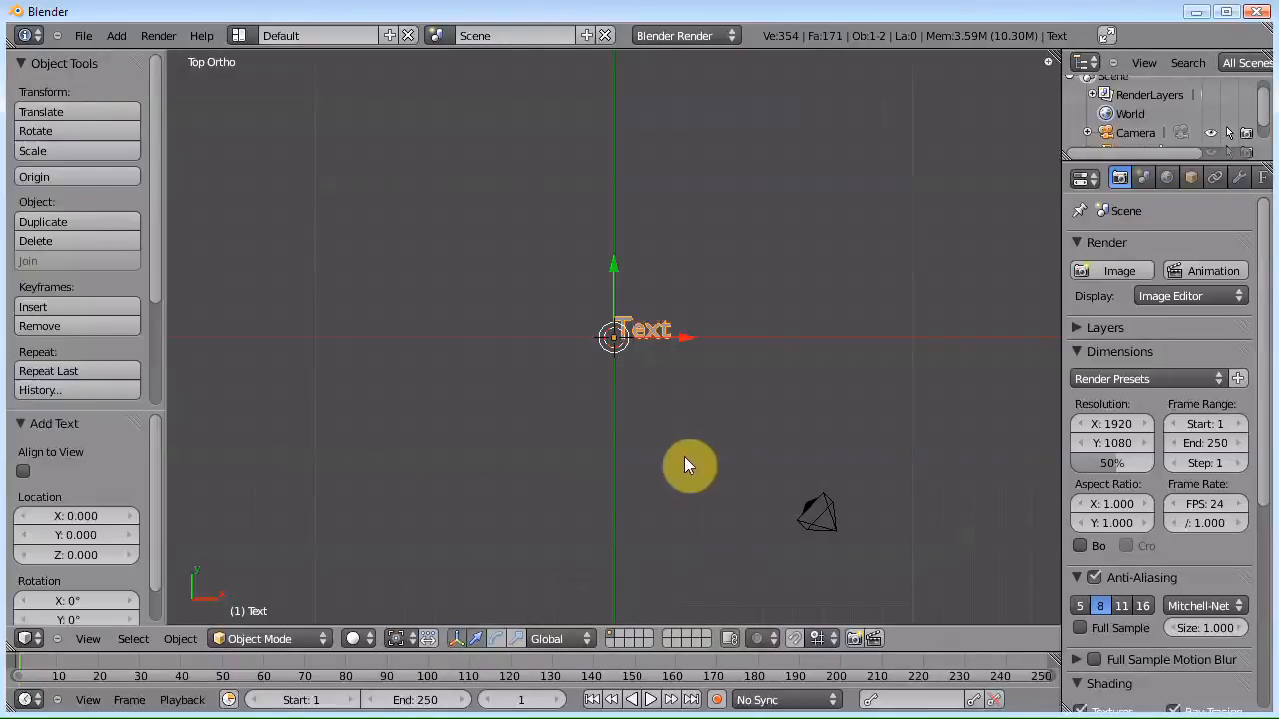
scroll(843, 419, "up", 7)
middle_click_drag(842, 400, 708, 491, "shift")
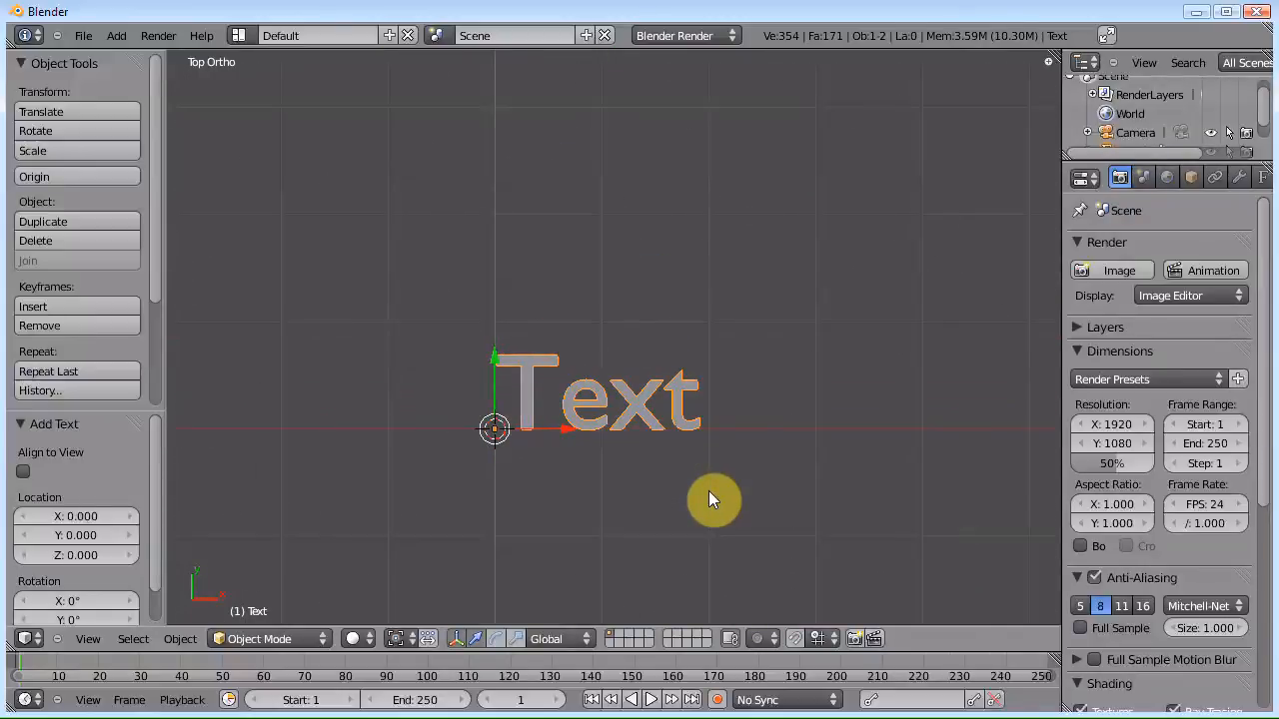
Step: Replace the placeholder wording of the text object with "HULK SMASH"
key("Tab")
key("BackSpace")
key("BackSpace")
key("BackSpace")
key("BackSpace")
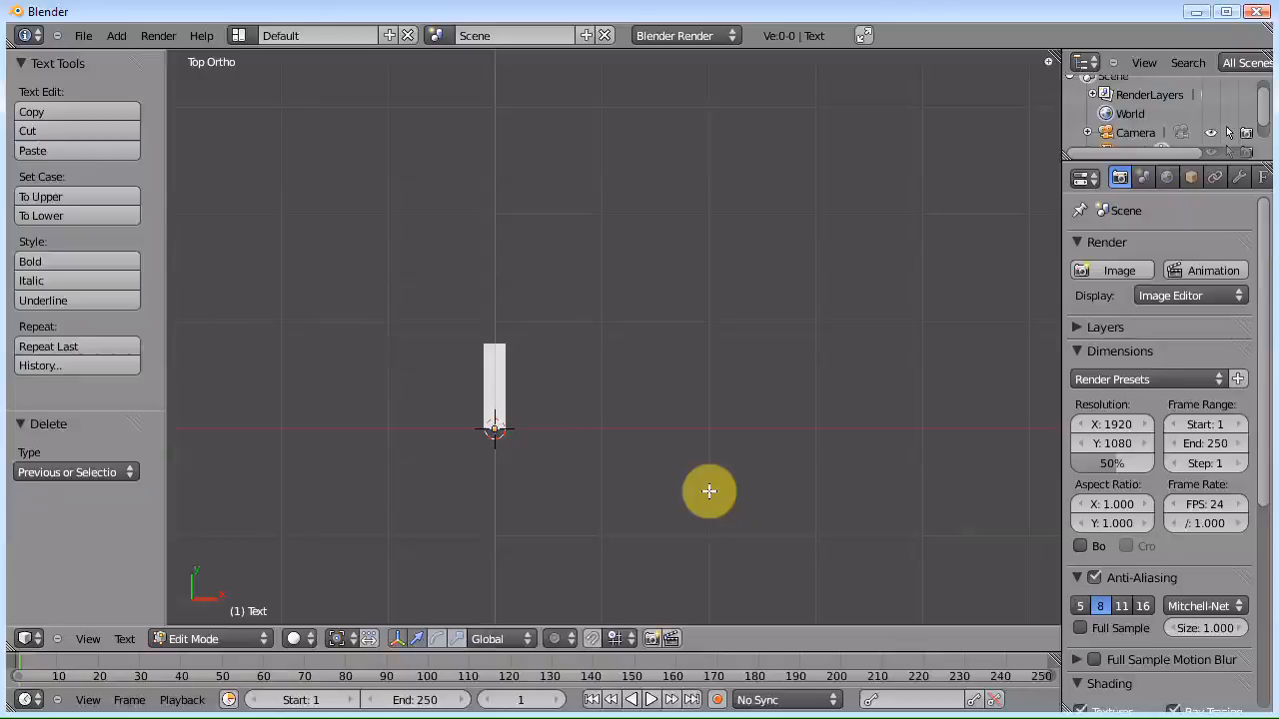
type("HULK SMASH")
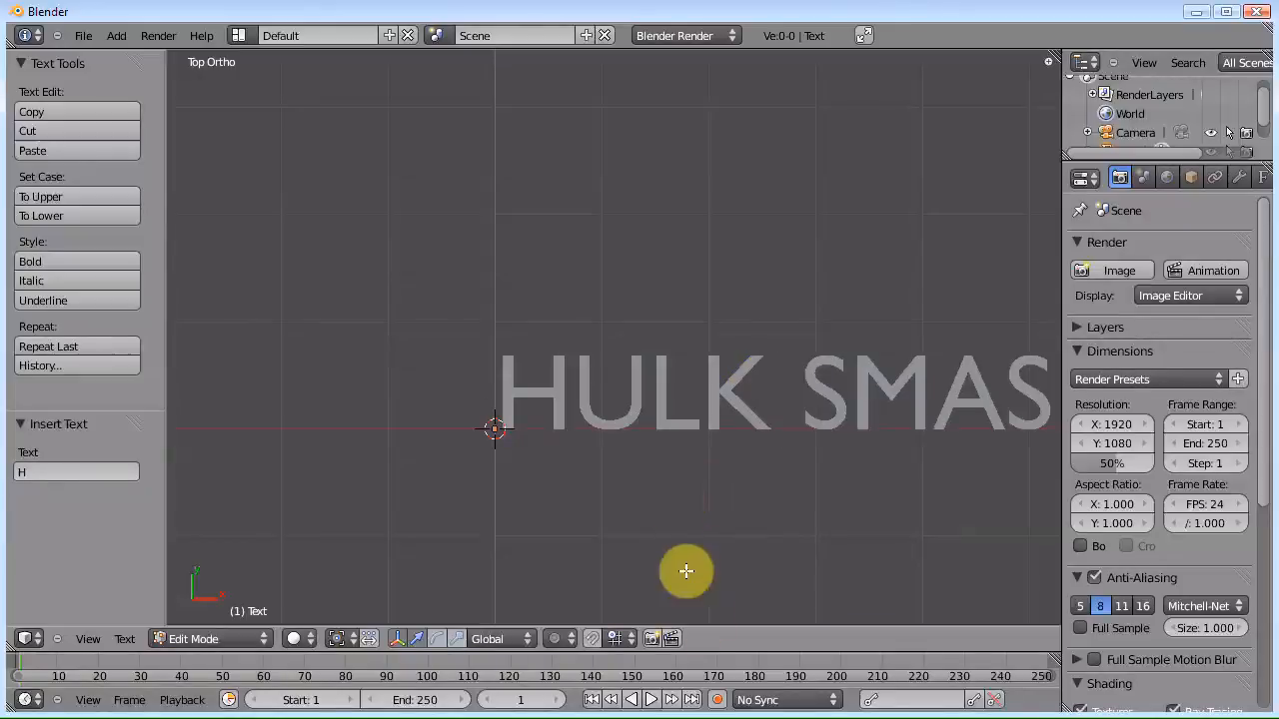
key("Tab")
middle_click_drag(796, 488, 659, 474, "shift")
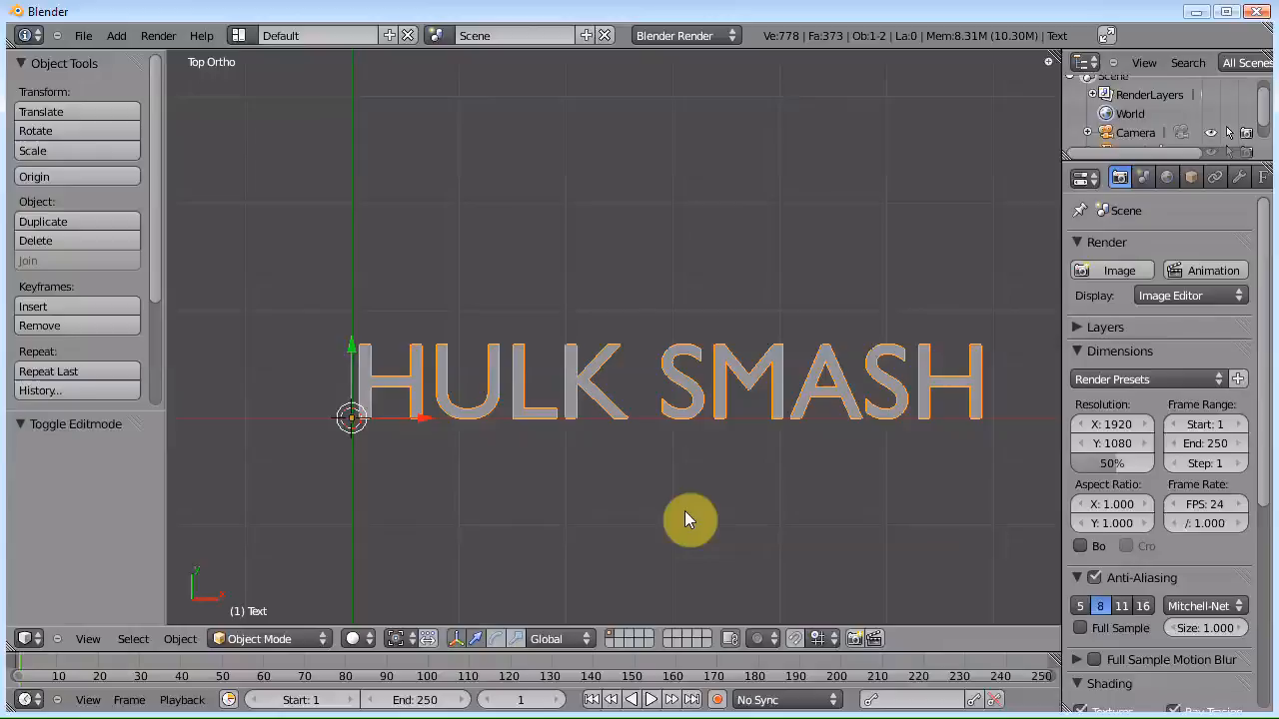
Step: Replace the wording of the text object with "FIRECHILD"
key("Tab")
key("BackSpace")
key("BackSpace")
key("BackSpace")
key("BackSpace")
key("BackSpace")
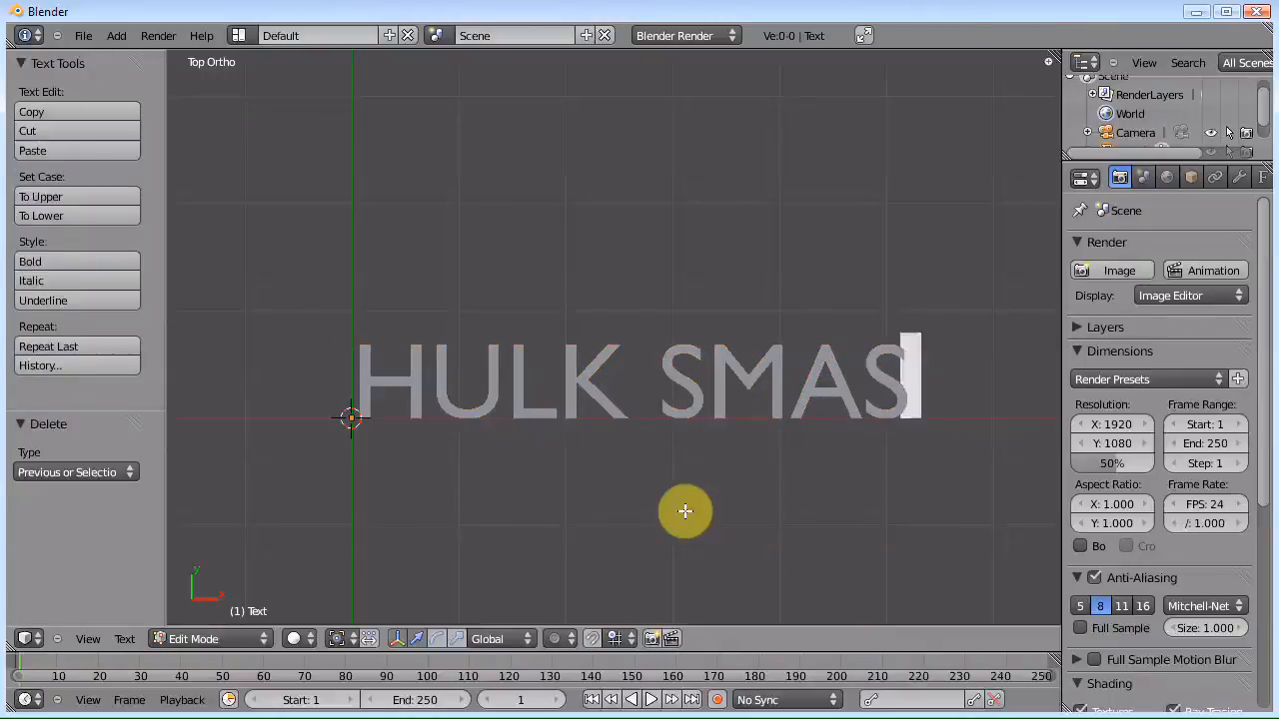
key("BackSpace")
key("BackSpace")
key("BackSpace")
key("BackSpace")
key("BackSpace")
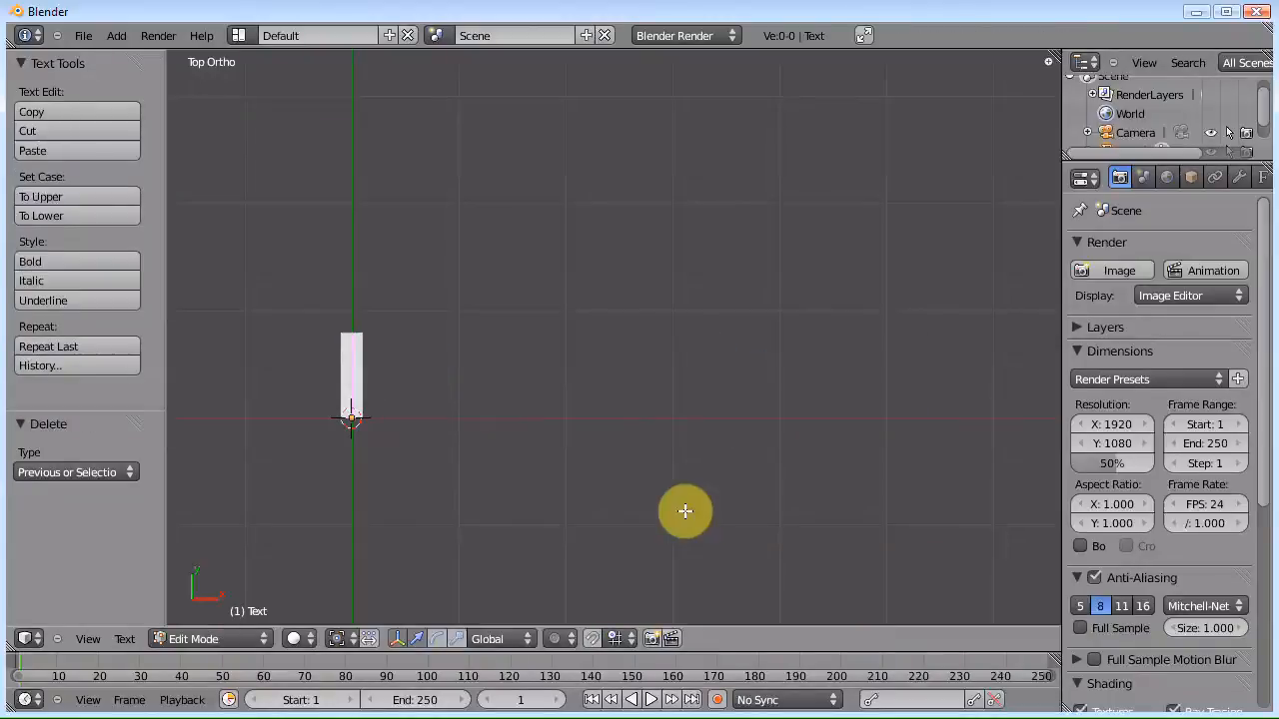
type("FIRECHILD")
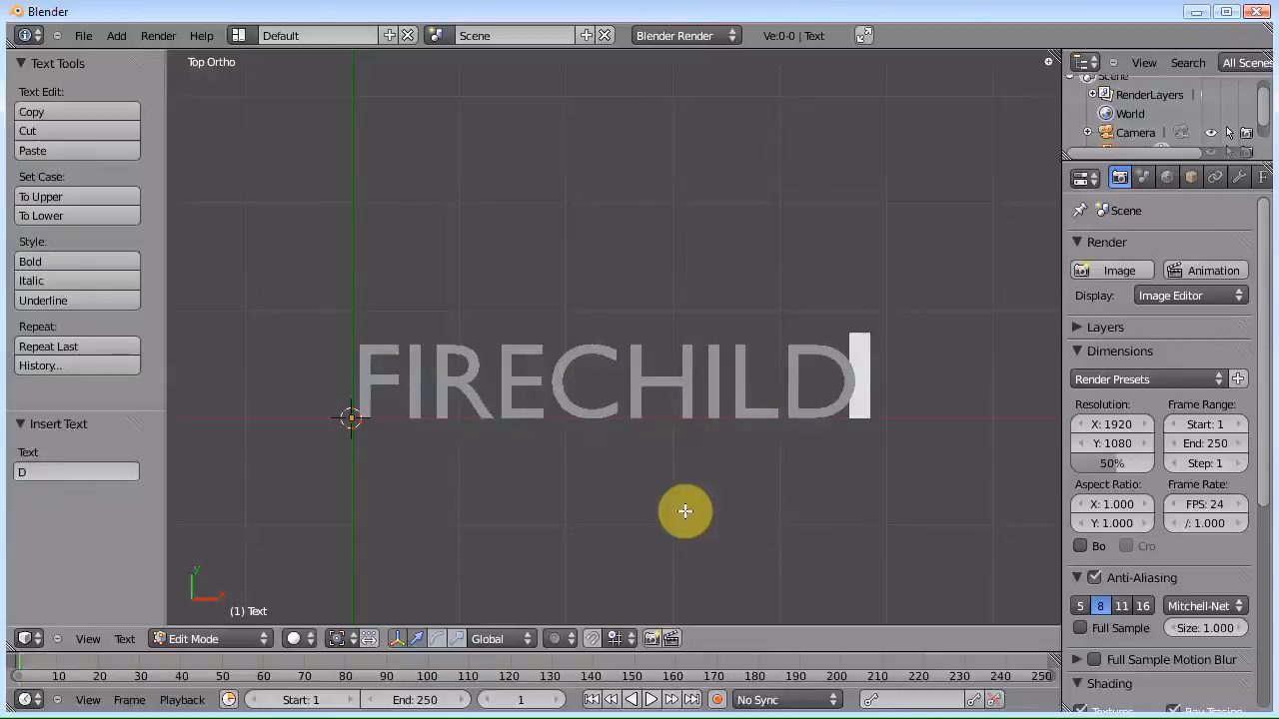
key("Tab")
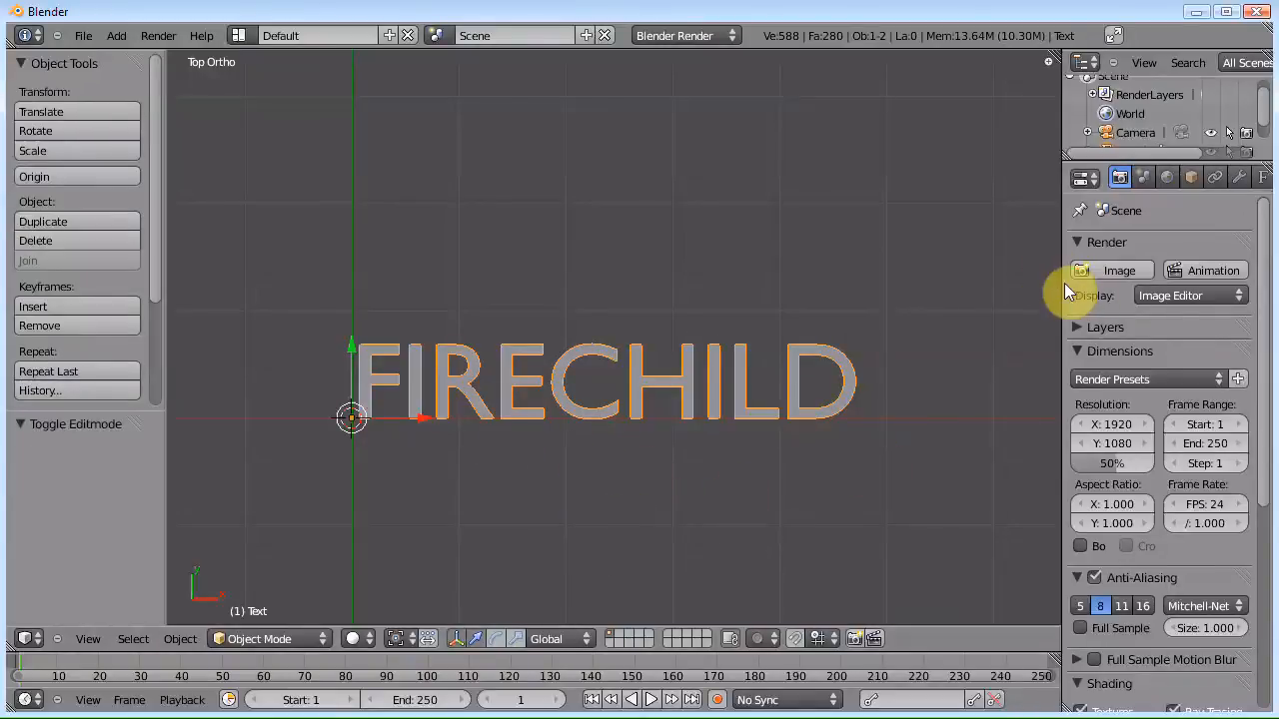
Step: Widen the properties area and load the Arial Black font file ariblk.ttf from C:\Windows\Fonts for the text
left_click_drag(1060, 285, 984, 285)
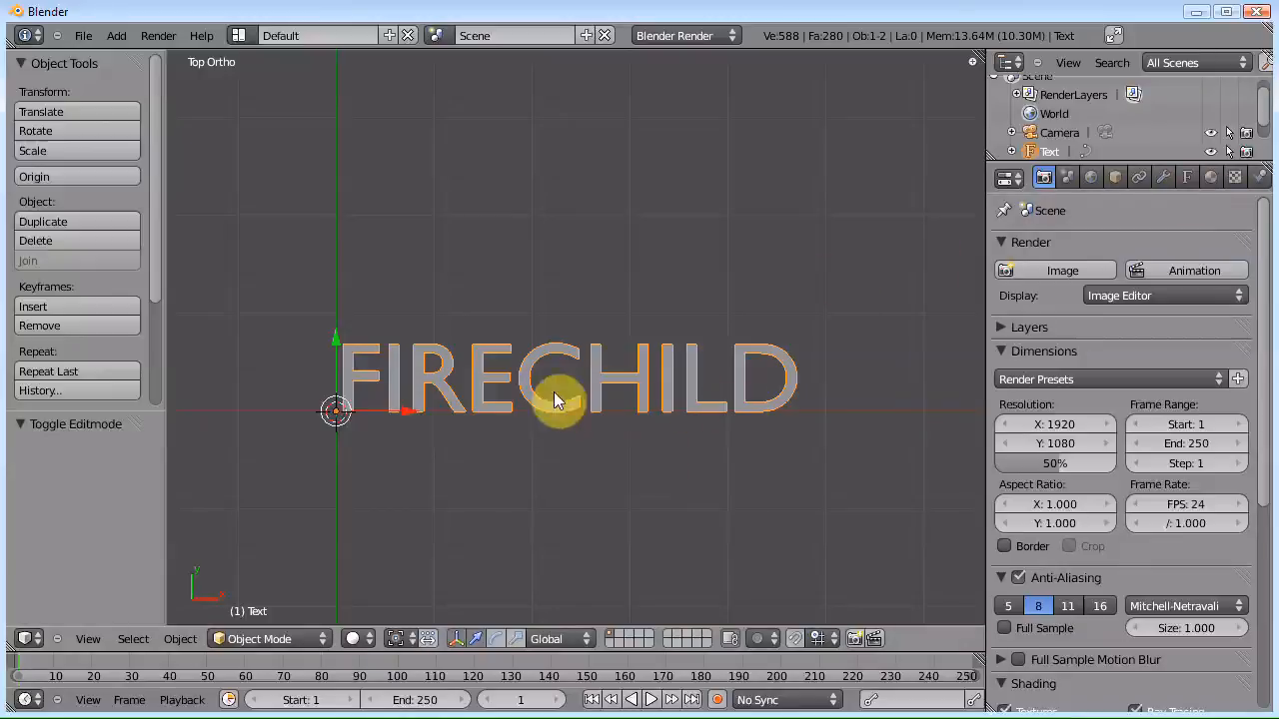
left_click(1184, 180)
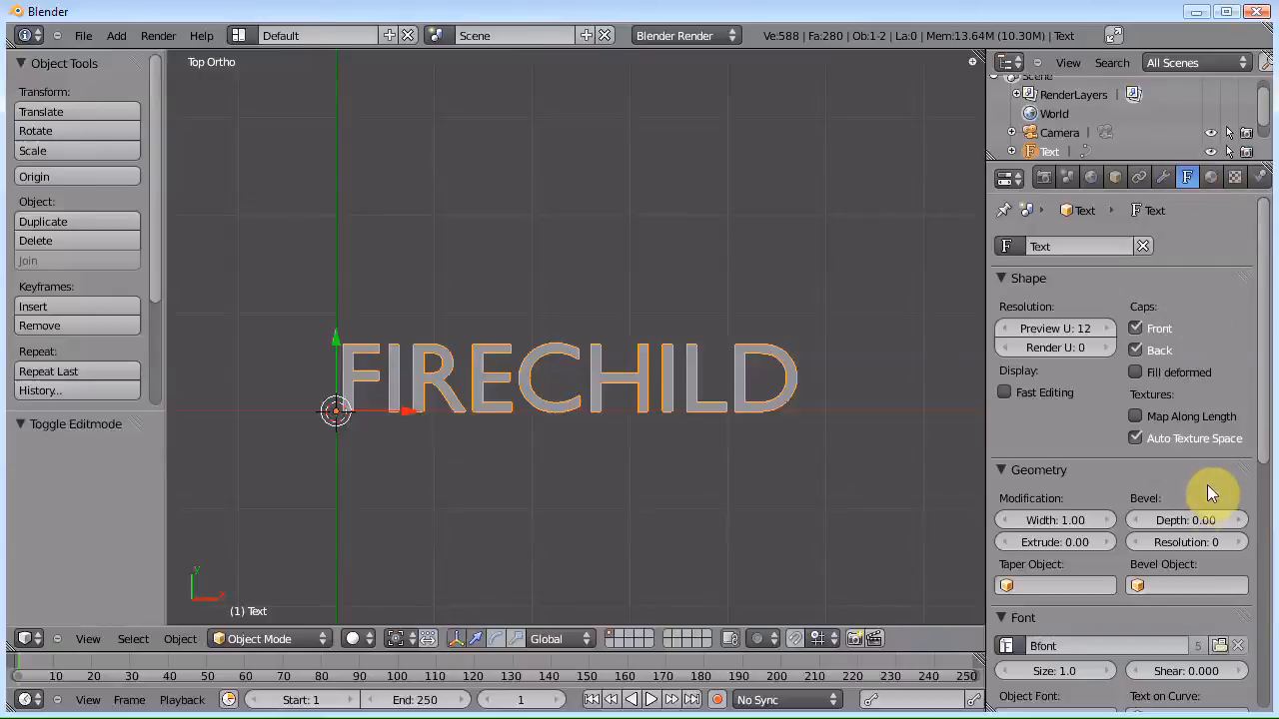
scroll(1209, 479, "down", 3)
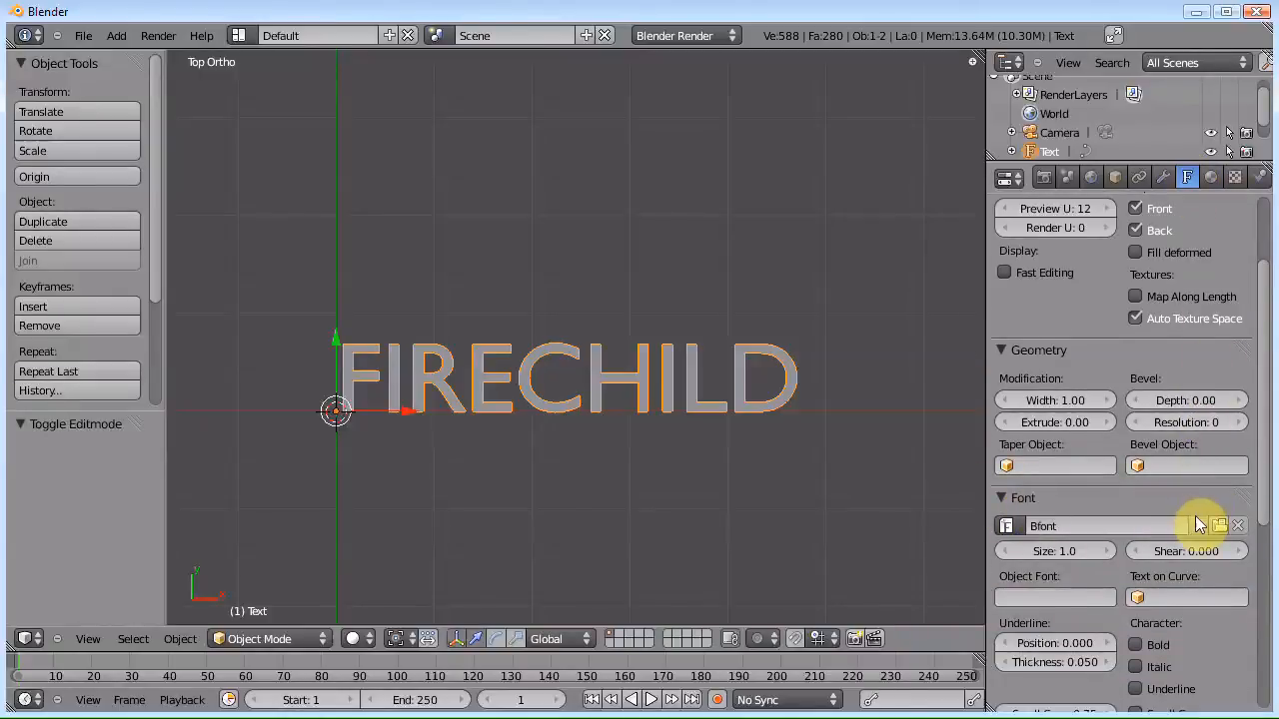
left_click(1220, 527)
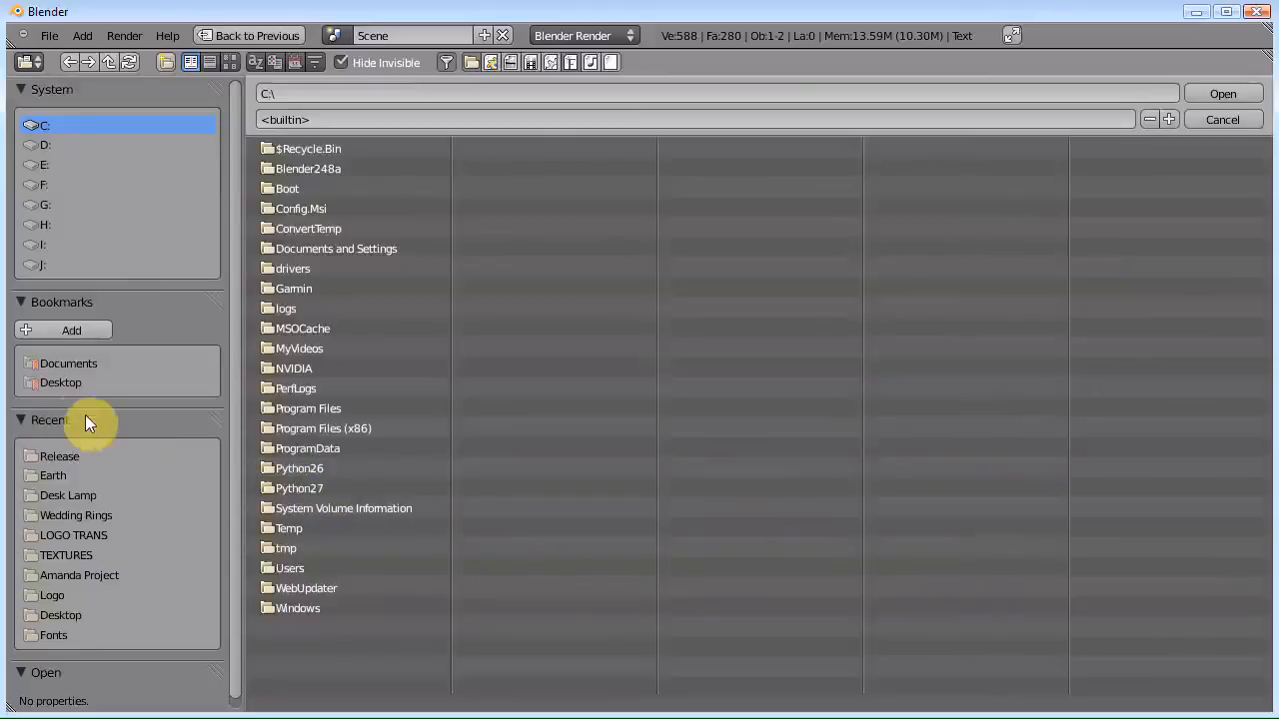
left_click(57, 633)
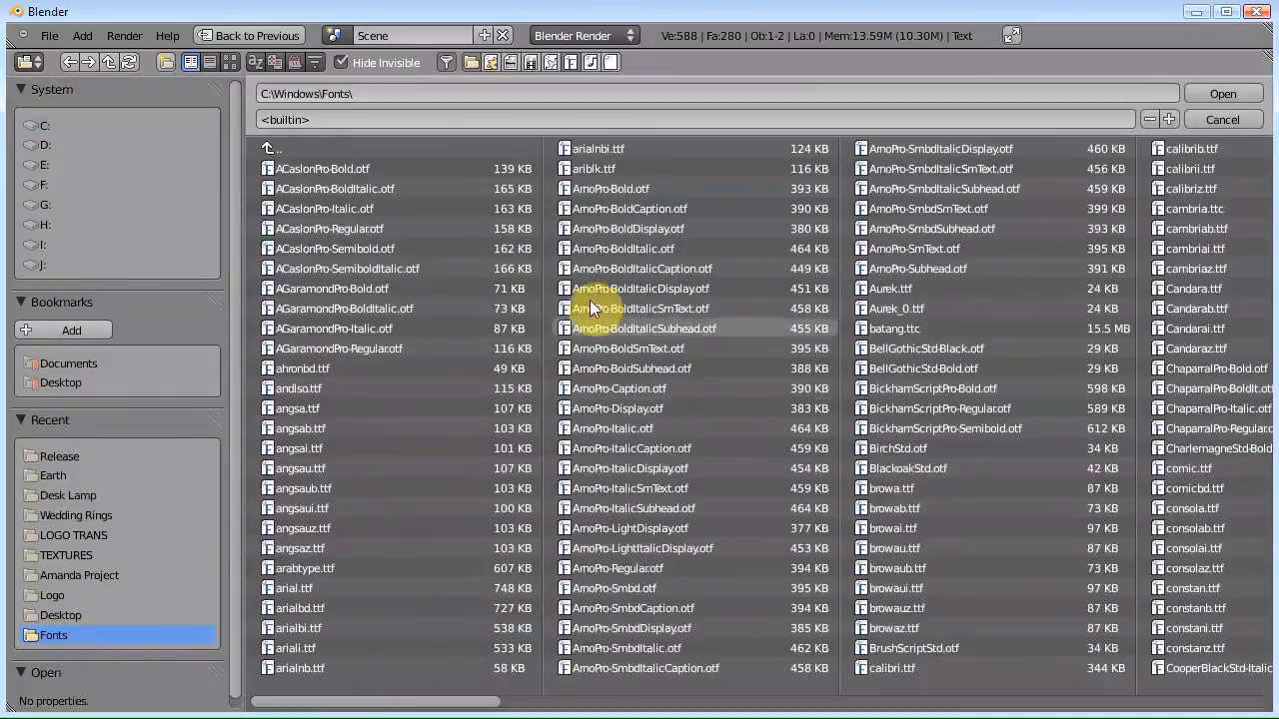
left_click(600, 169)
left_click(1213, 94)
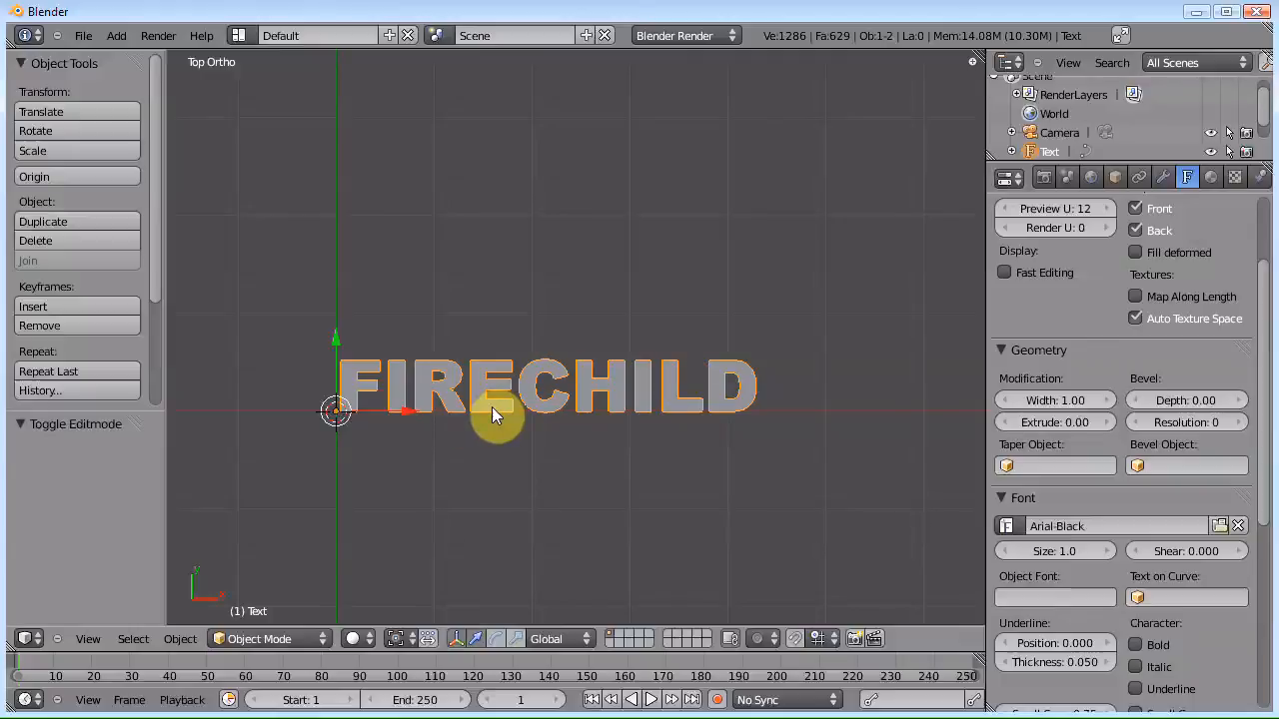
Step: Add a curve circle and move it above the text, about 1.61 units in X and 2.26 in Y
key("shift+a")
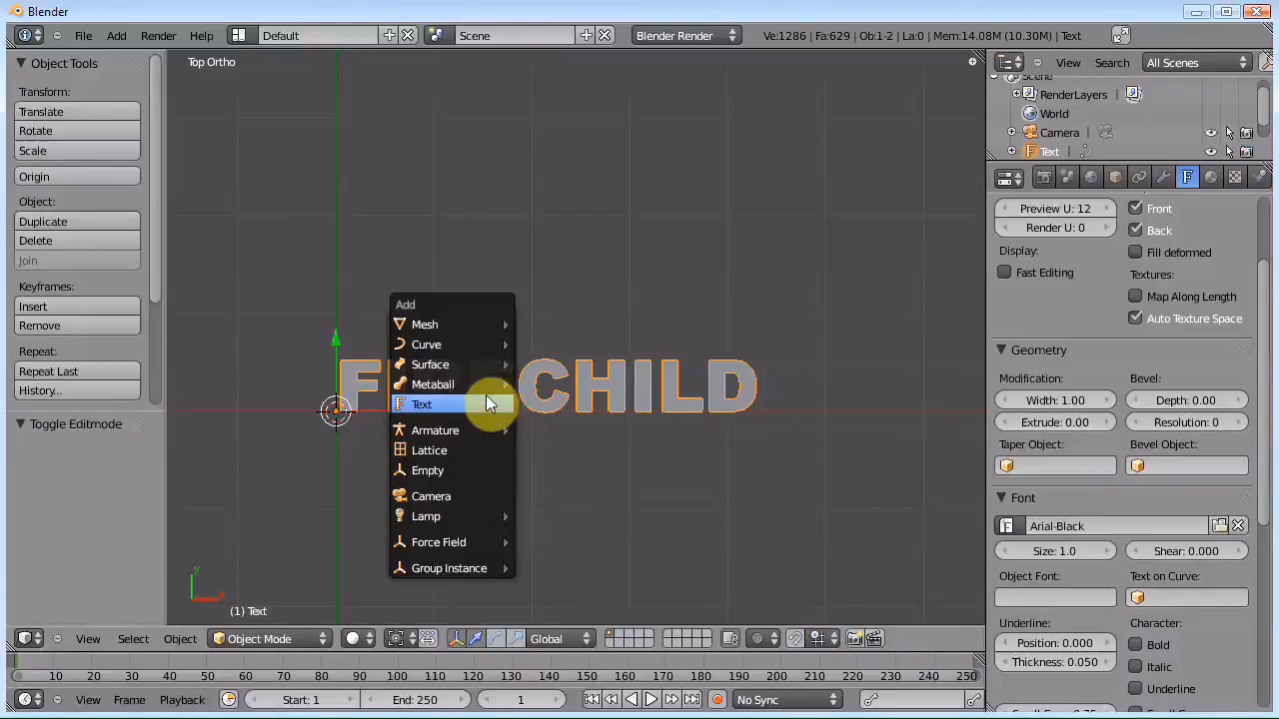
mouse_move(465, 350)
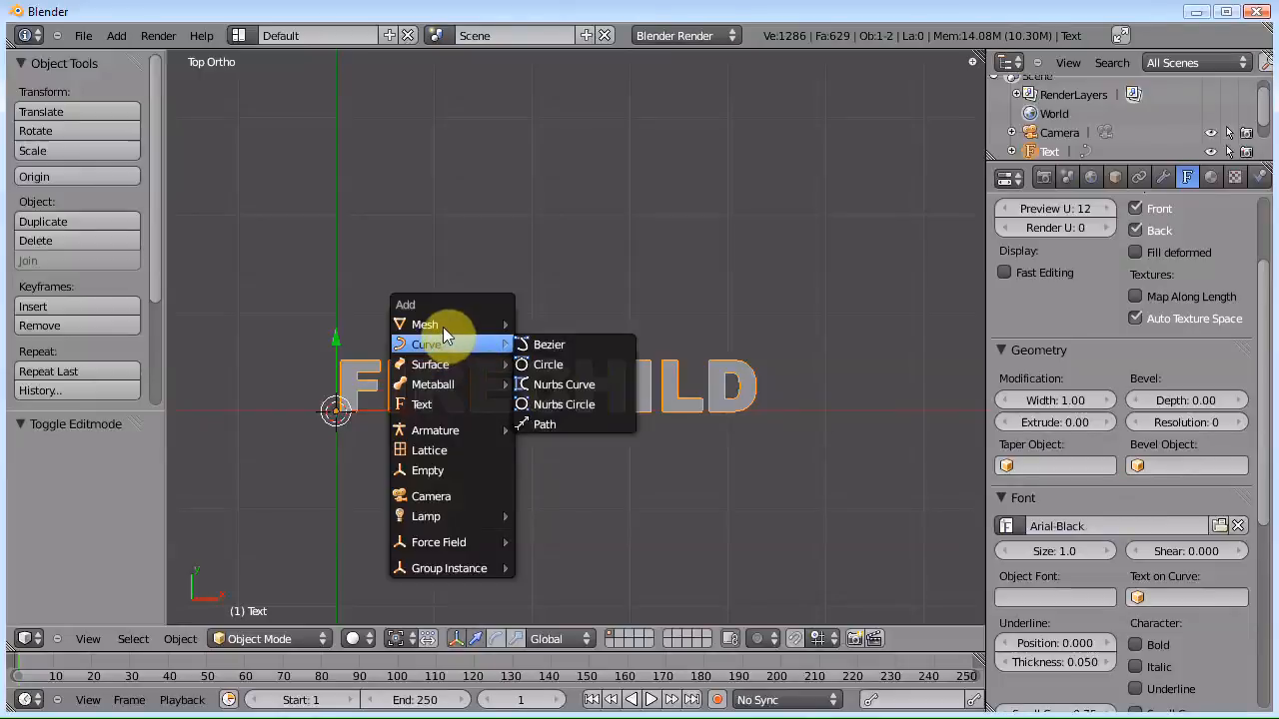
mouse_move(443, 324)
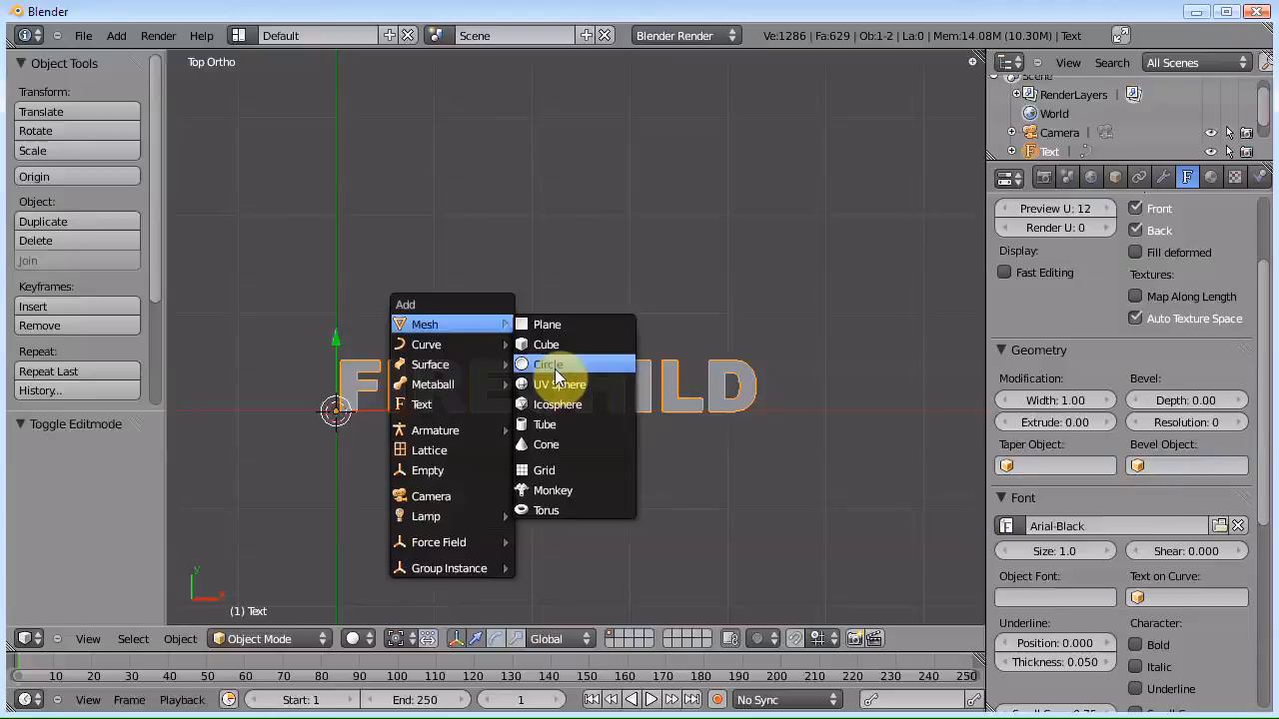
mouse_move(423, 344)
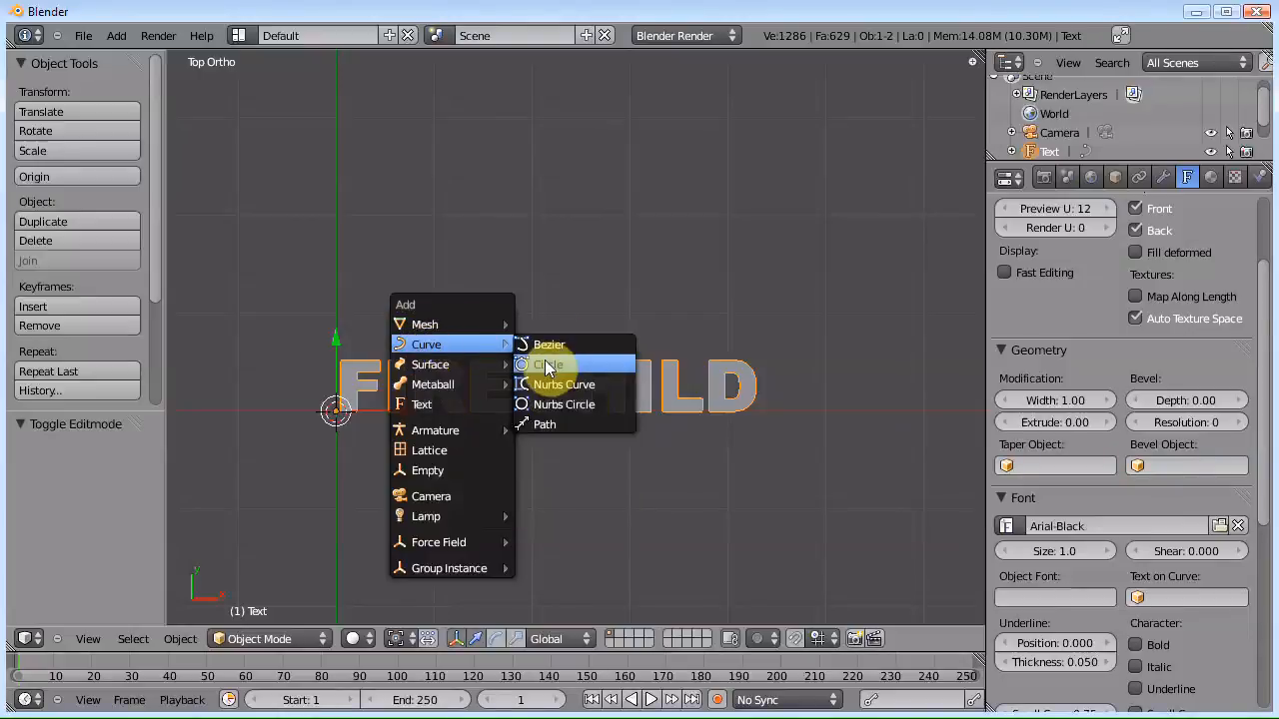
left_click(544, 362)
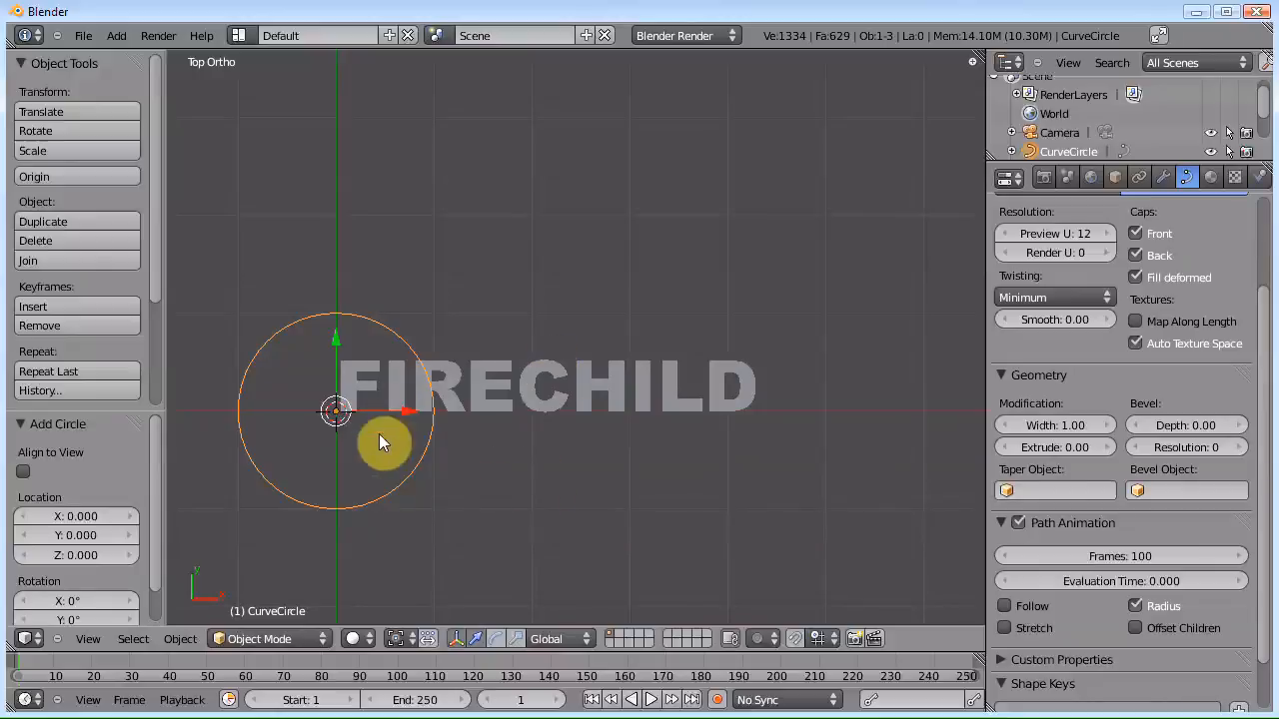
key("g")
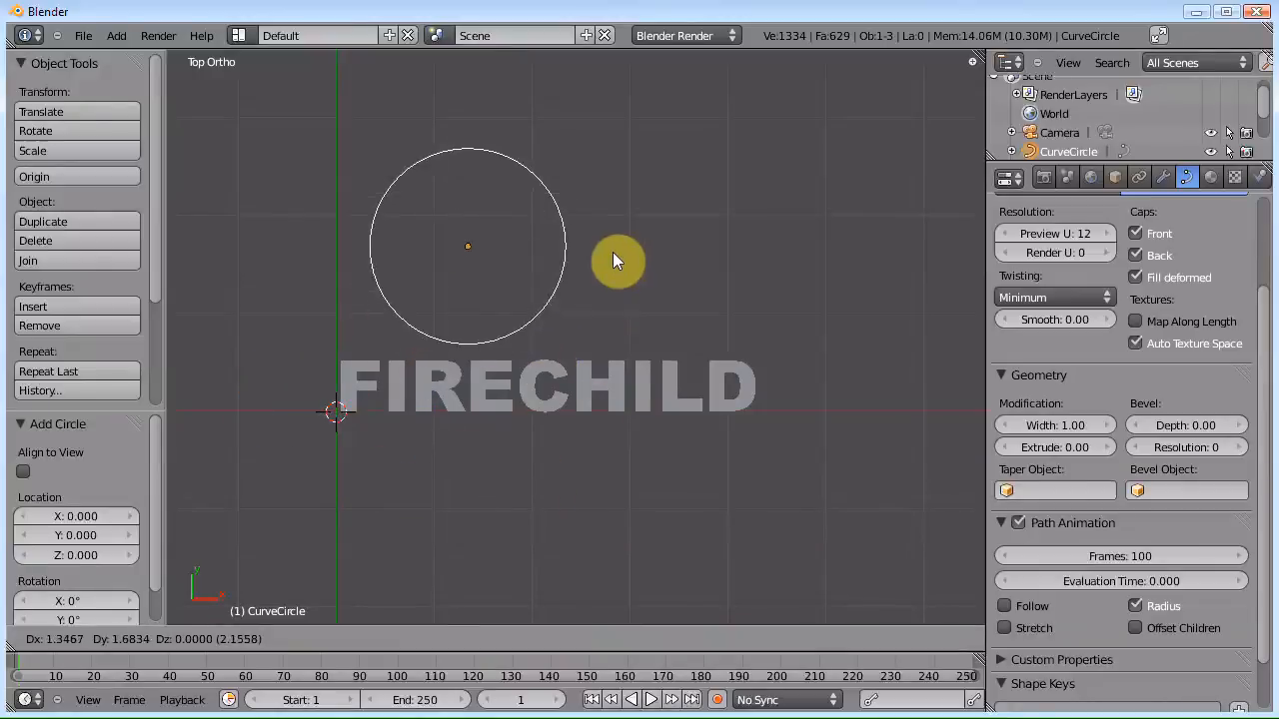
left_click(626, 230)
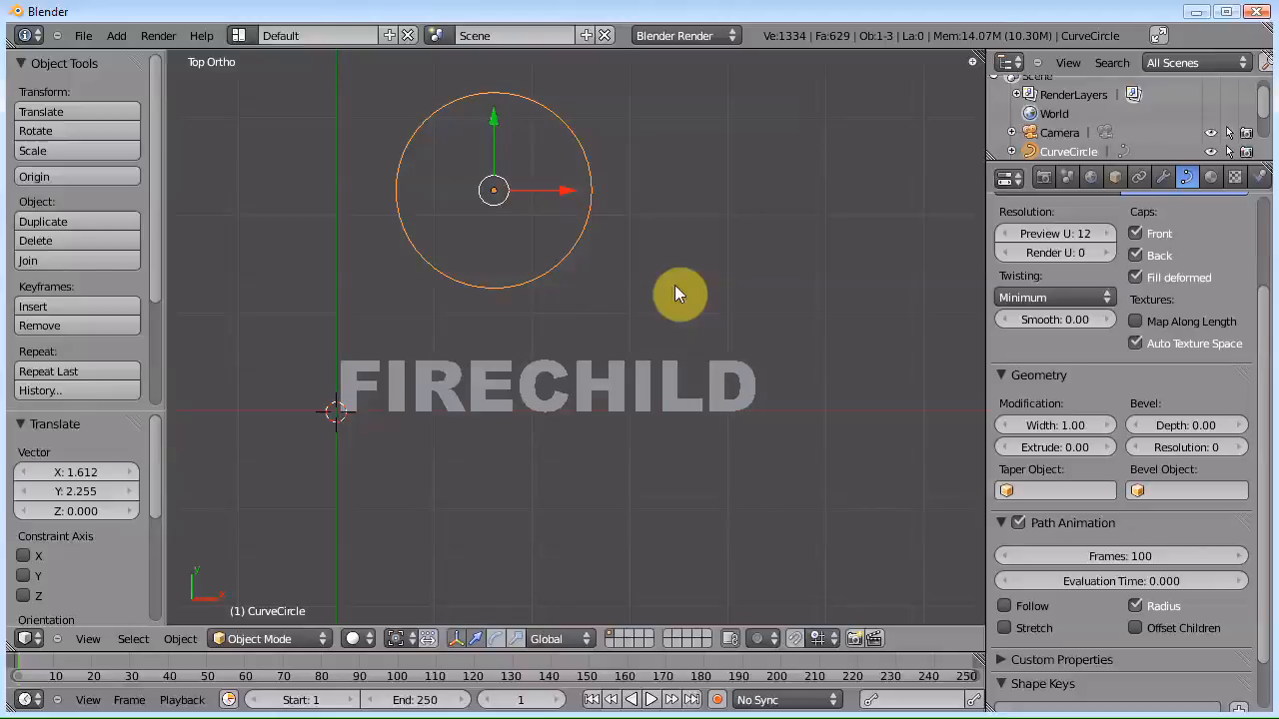
Step: Scale the curve circle down to about 5% of its size and move it about 0.41 in X and 0.77 in Y
key("s")
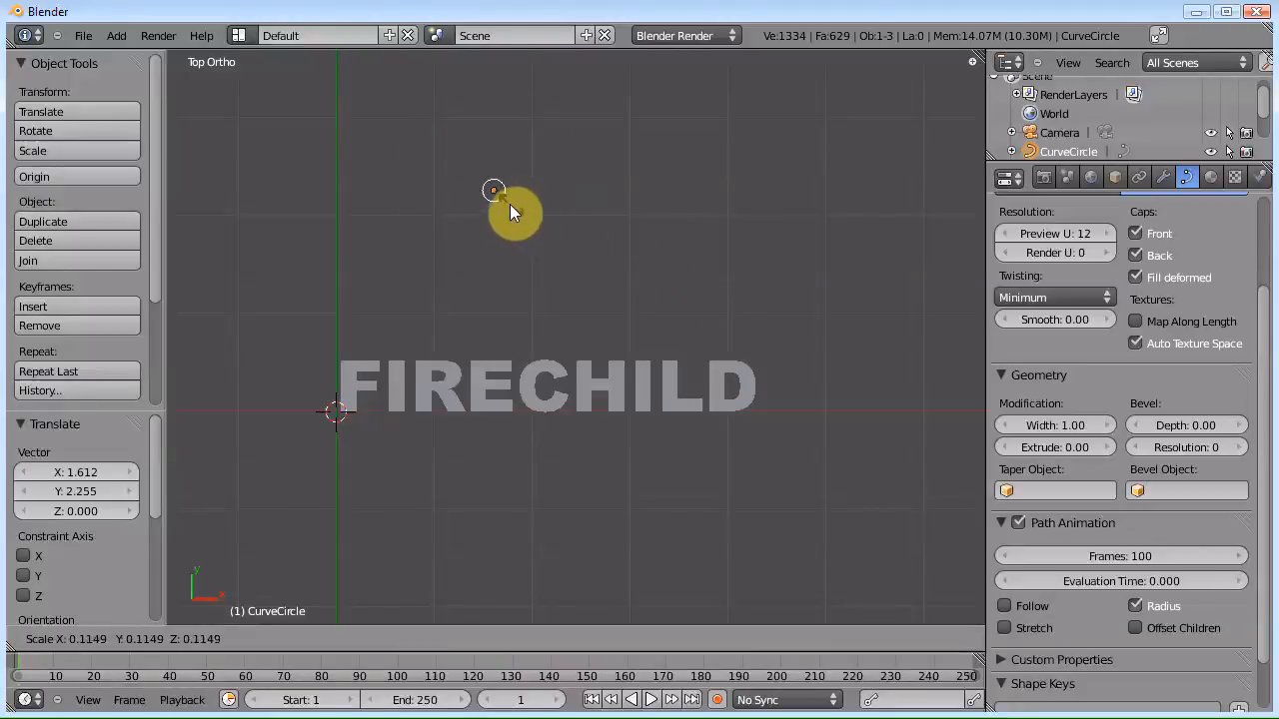
left_click(509, 201)
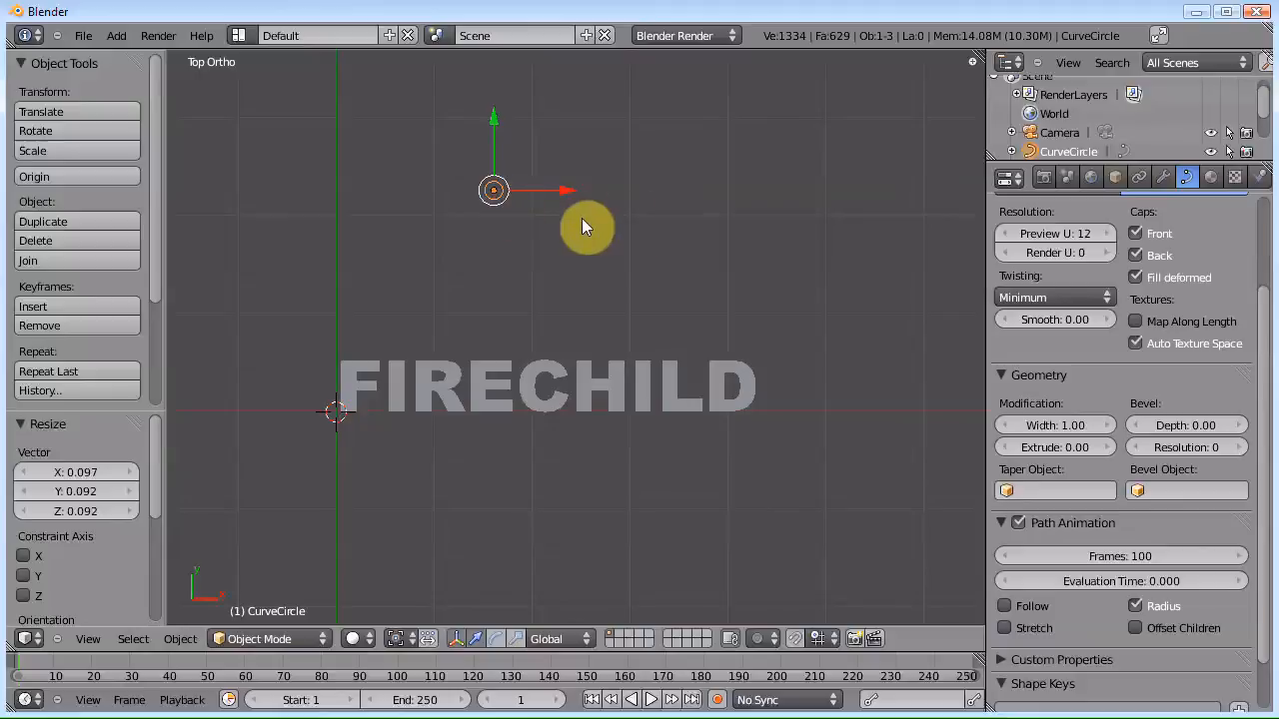
key("s")
left_click(547, 211)
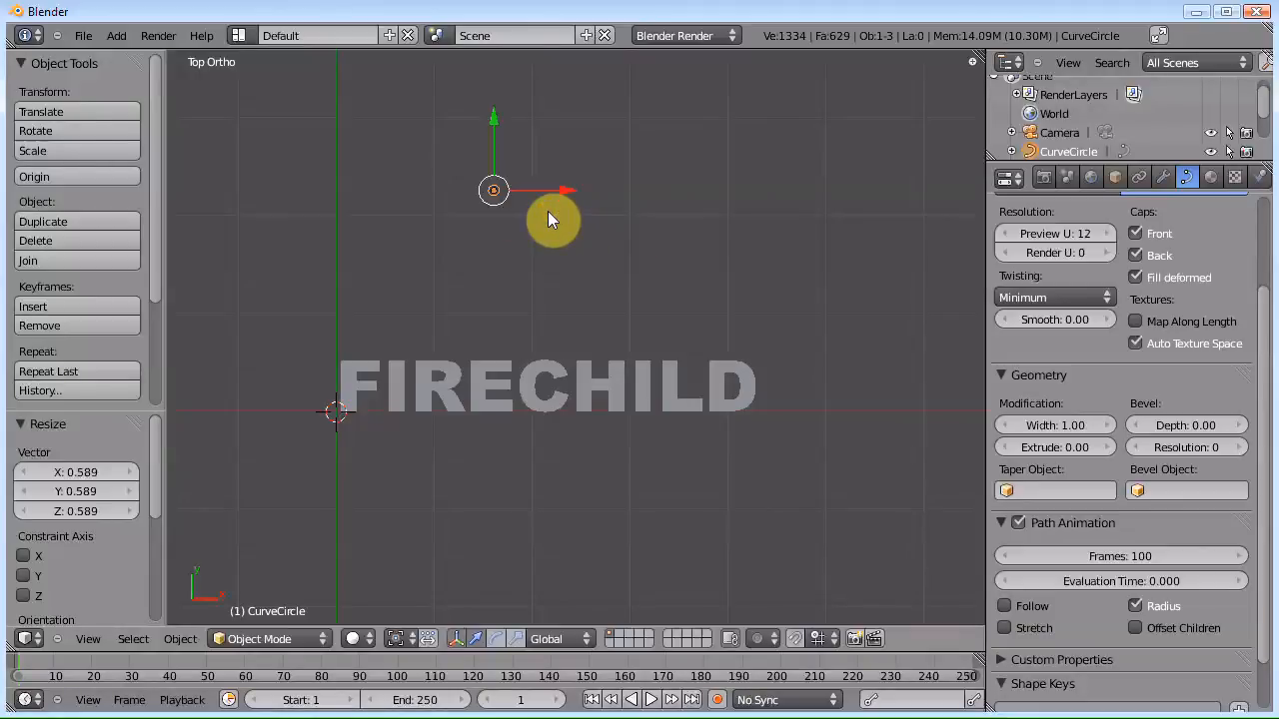
key("g")
left_click(588, 136)
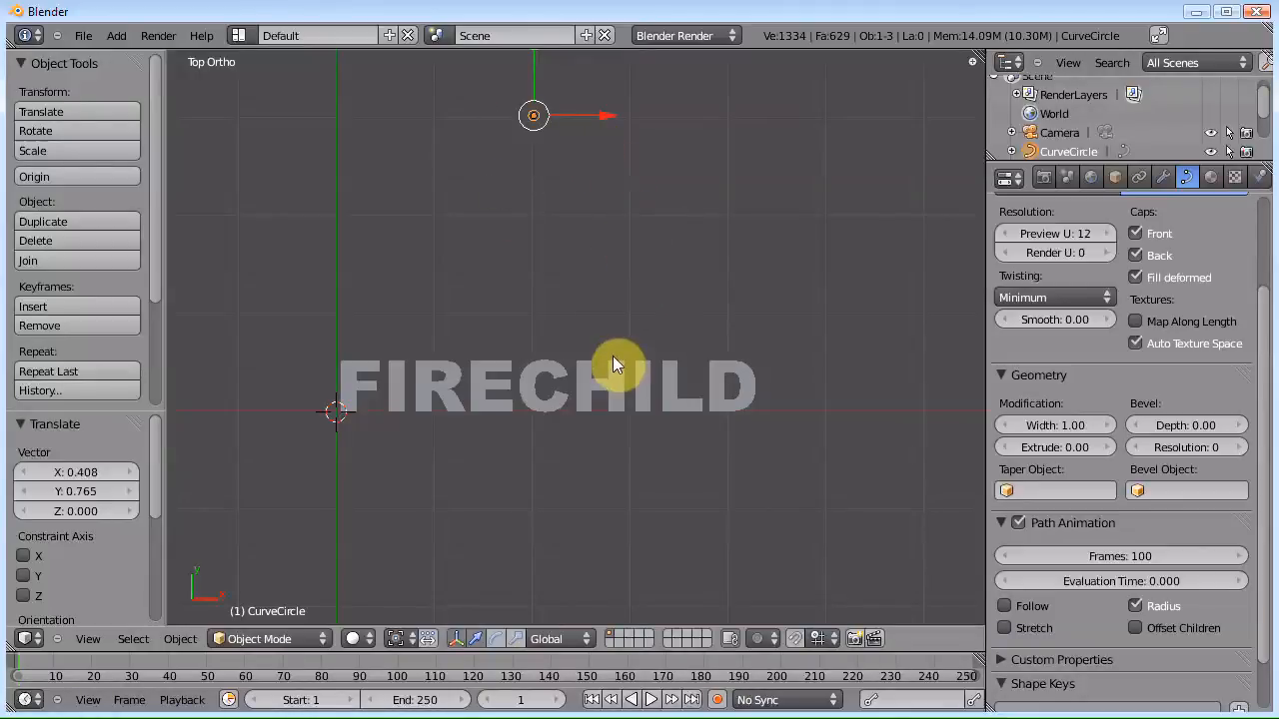
Step: Convert the FIRECHILD text object into a curve
right_click(392, 391)
key("g")
right_click(443, 374)
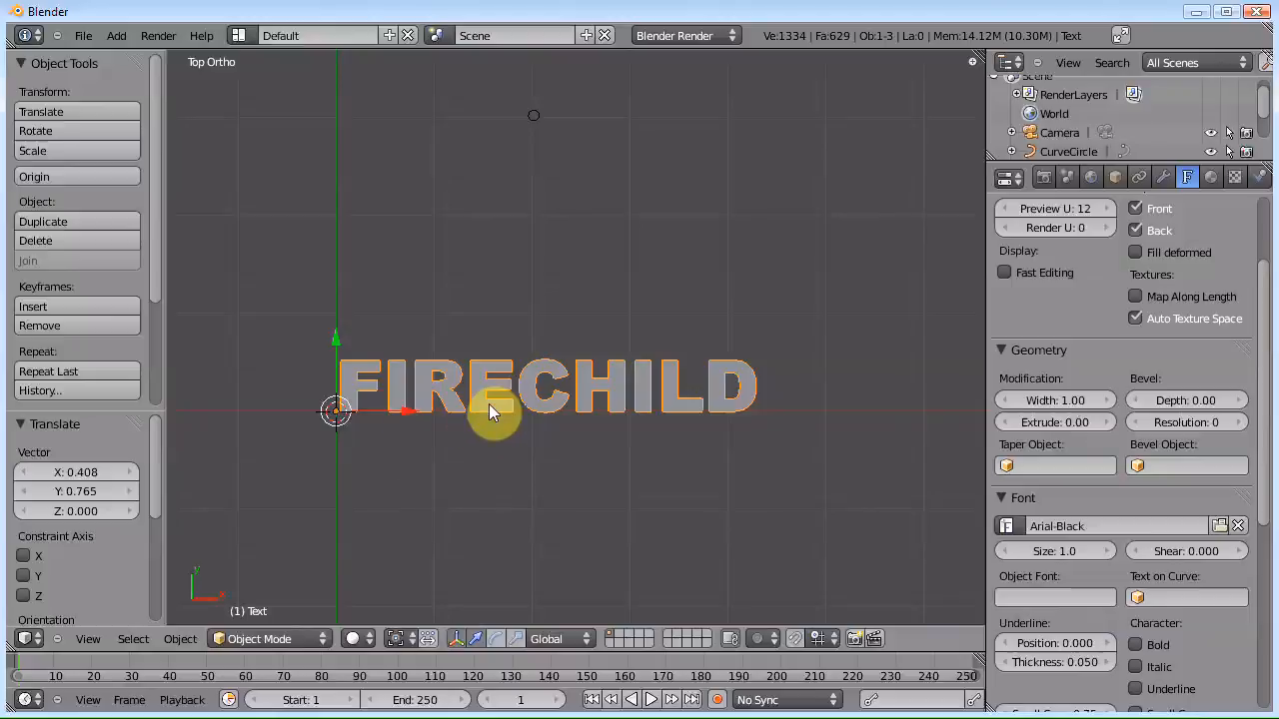
key("alt+c")
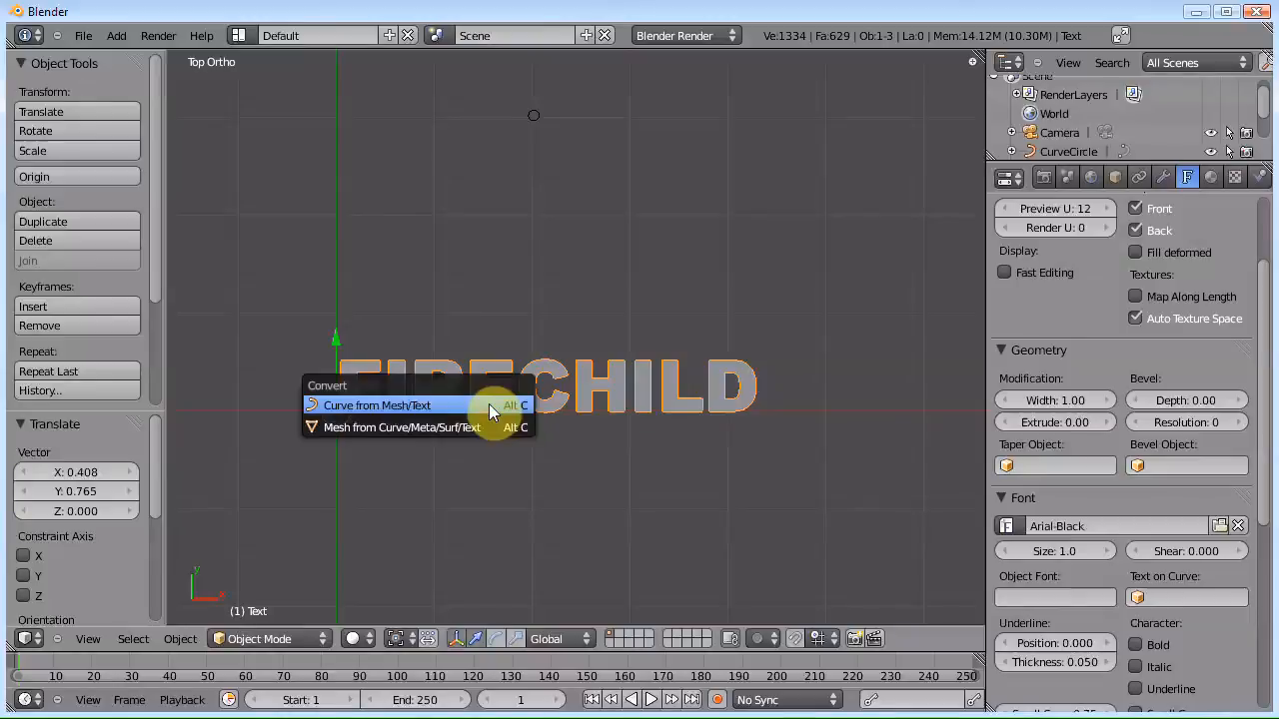
left_click(362, 407)
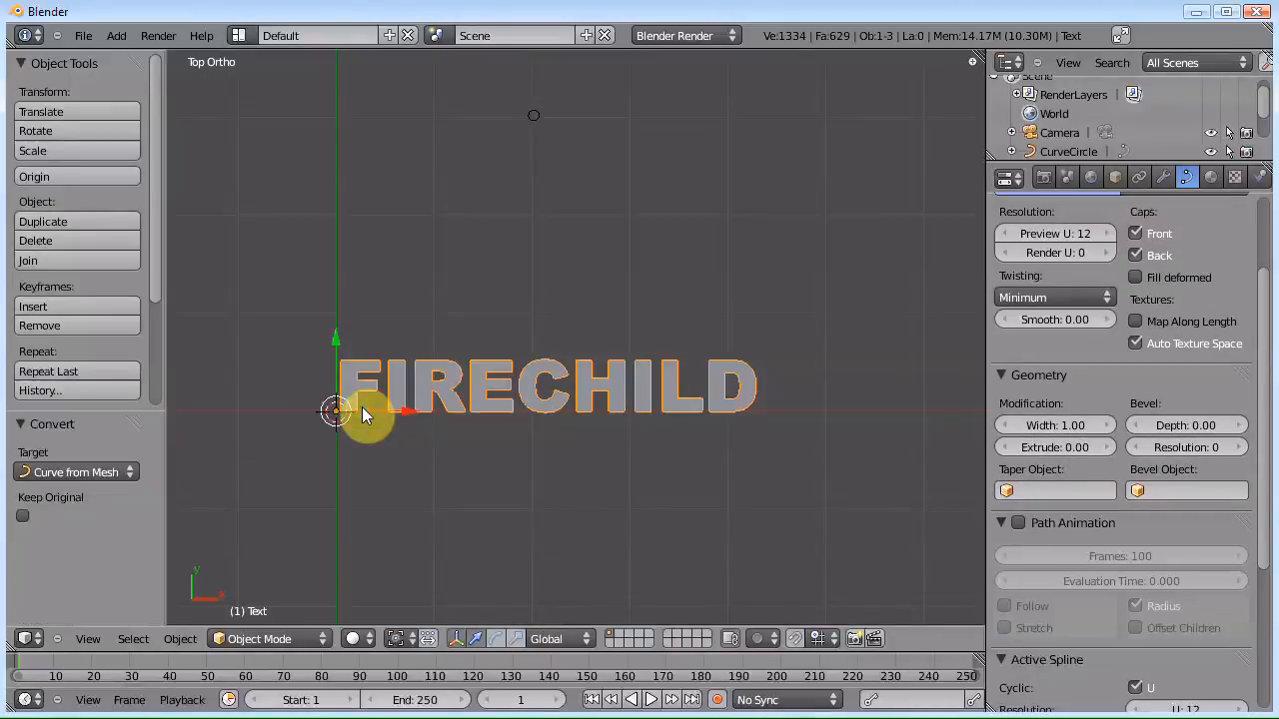
Step: Examine the control points of the converted FIRECHILD curve in Edit Mode and return to Object Mode
key("Tab")
scroll(706, 470, "up", 6)
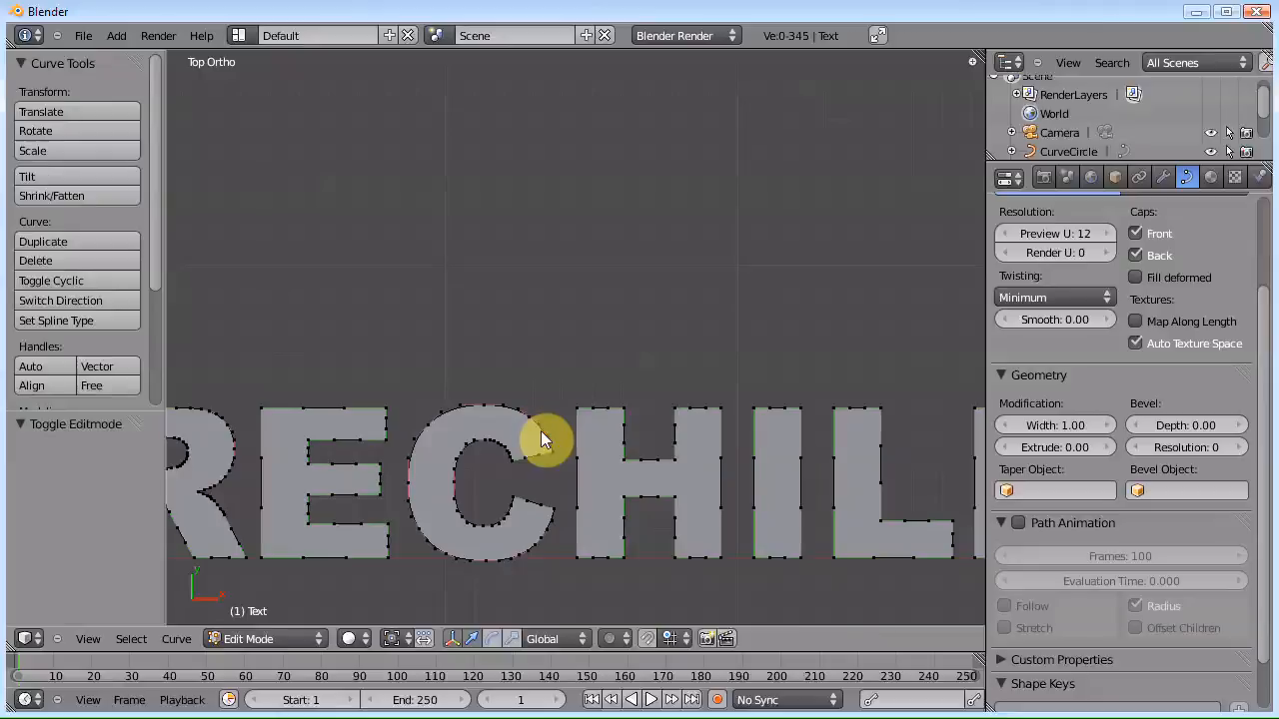
key("Tab")
scroll(669, 428, "down", 6)
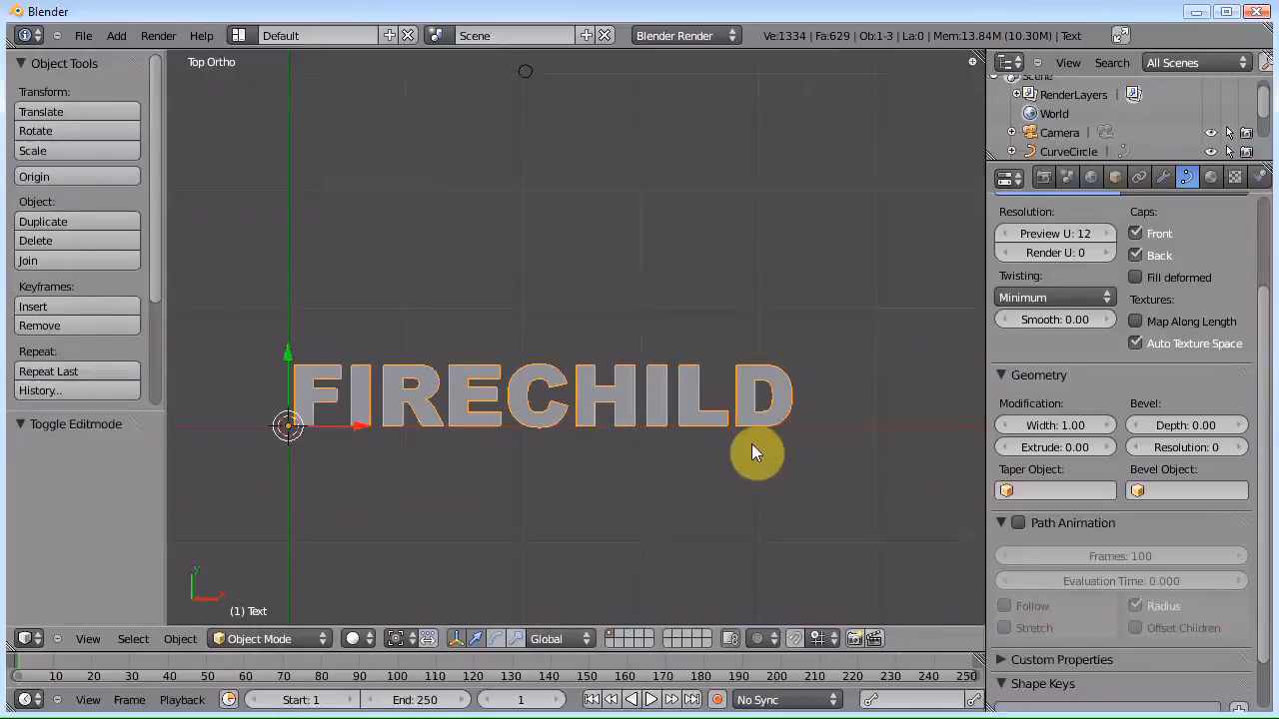
scroll(745, 440, "down", 1)
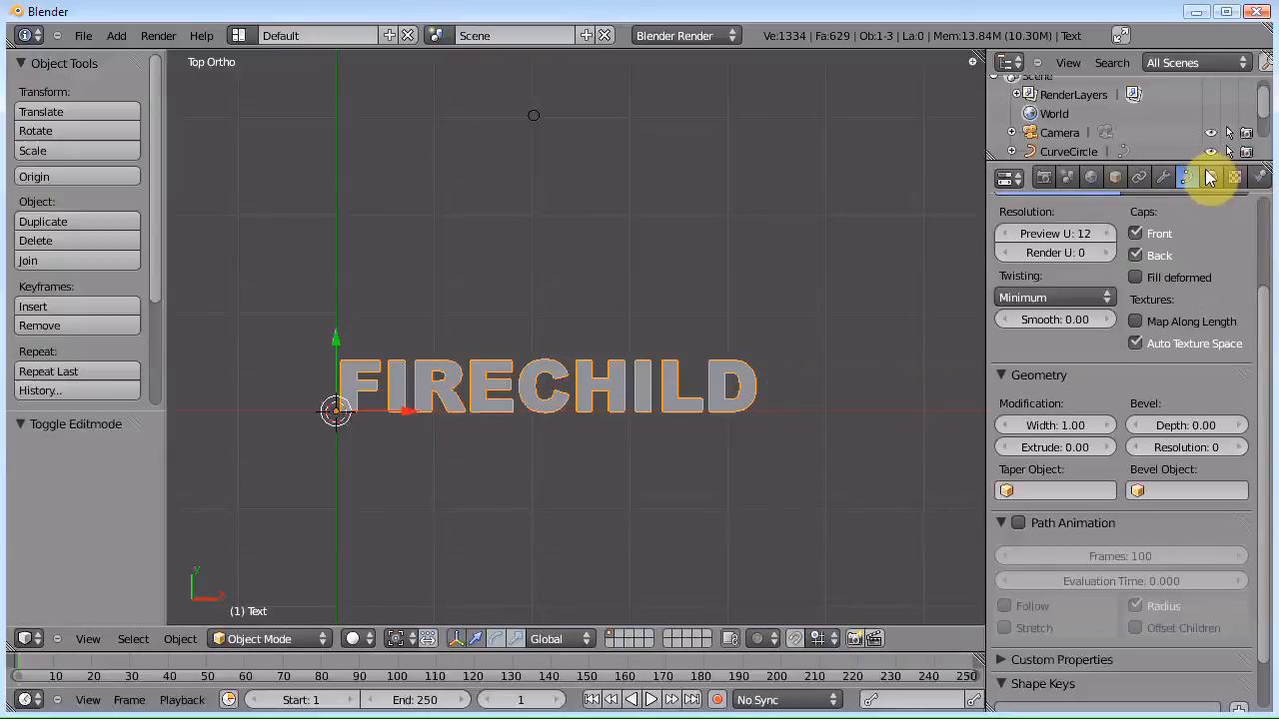
Step: Assign CurveCircle as the bevel object of the FIRECHILD curve
scroll(1224, 290, "up", 3)
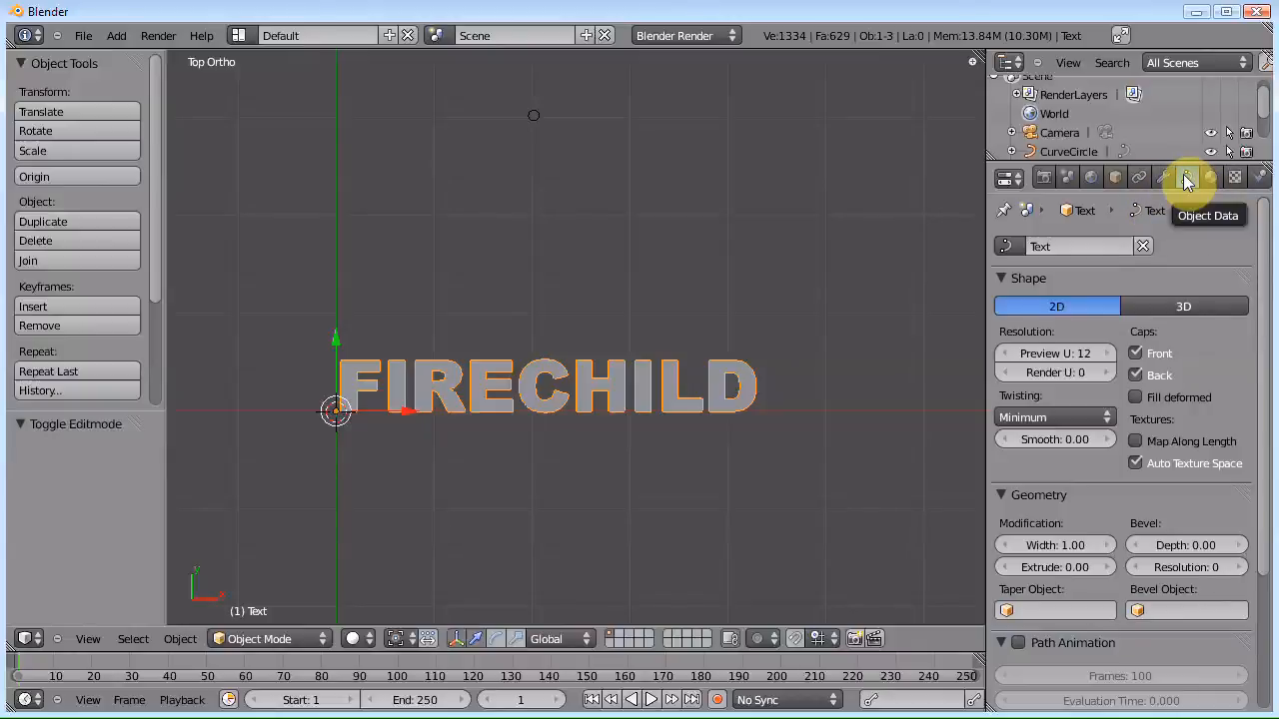
scroll(1165, 326, "down", 2)
scroll(1165, 325, "down", 3)
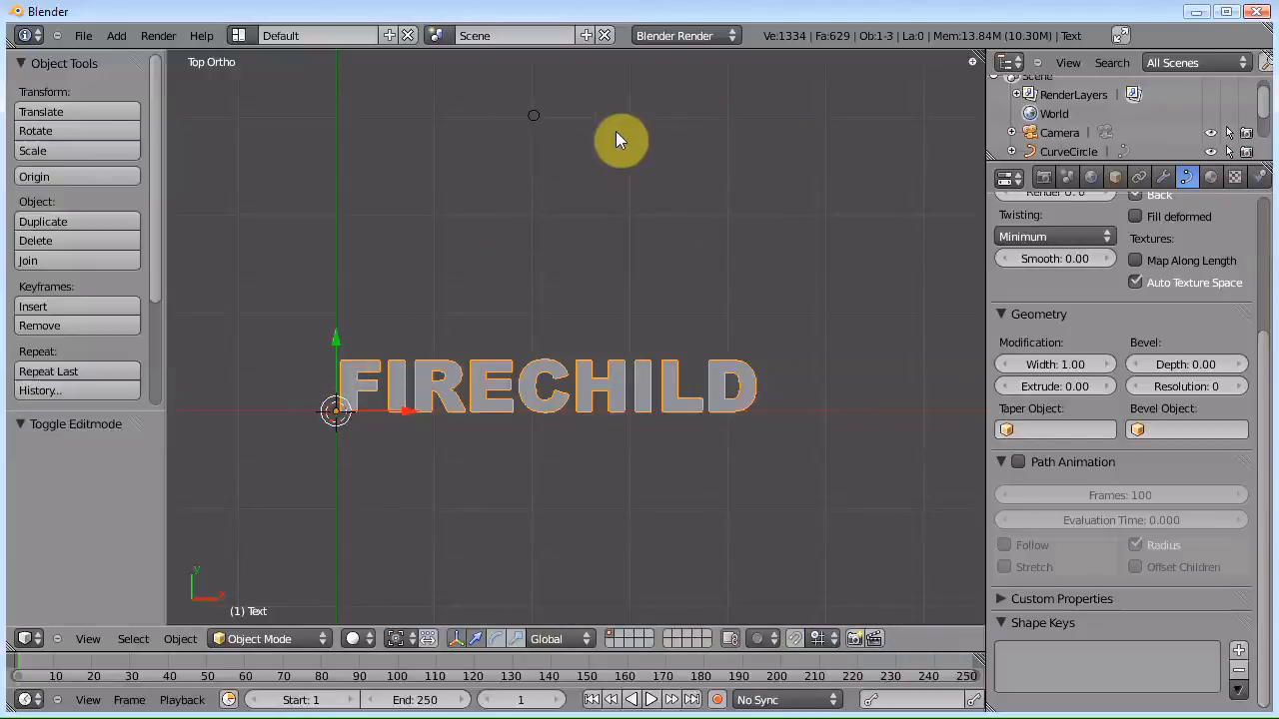
left_click(1239, 429)
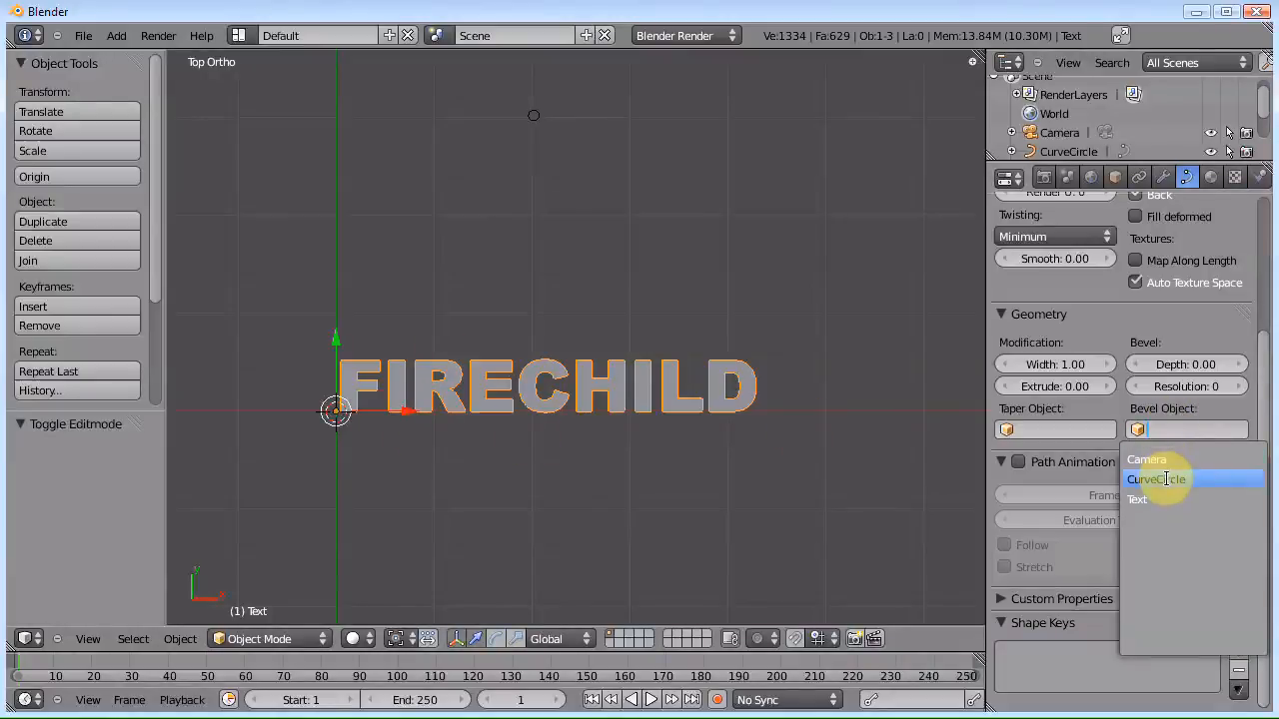
left_click(1174, 480)
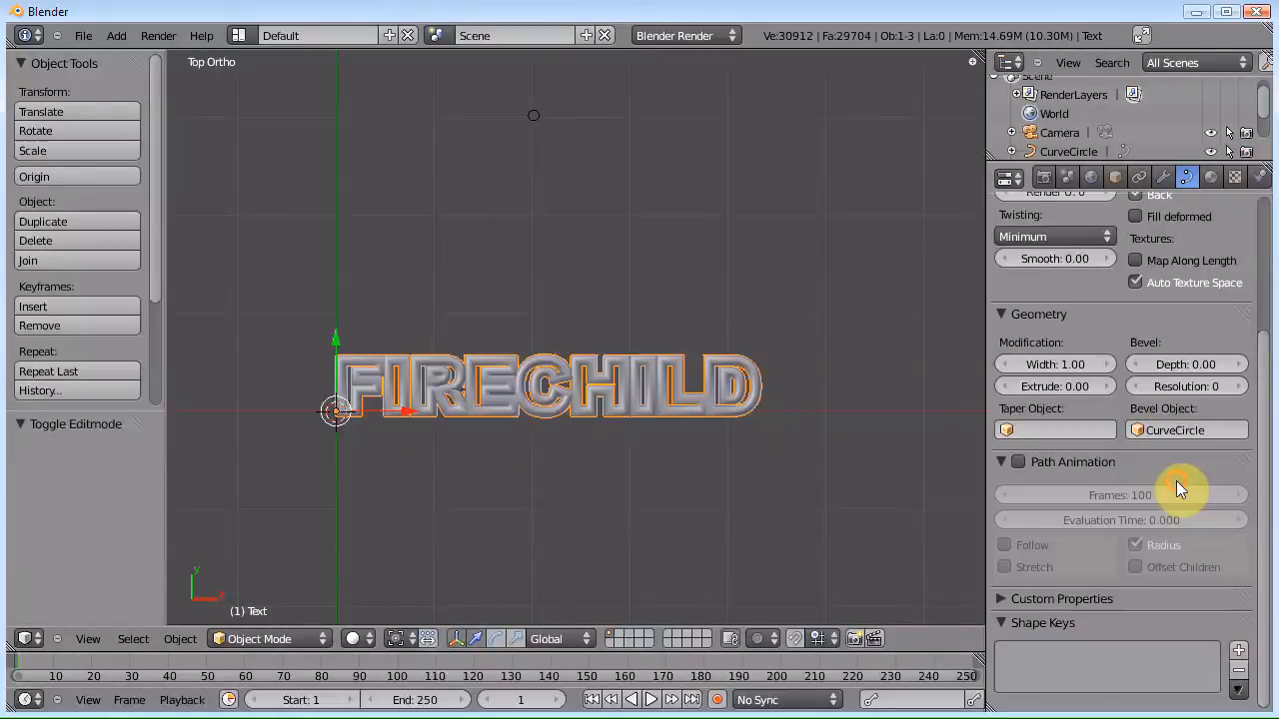
Step: Scale the curve circle to about 0.26 of its size to thin the bevel around the letters
scroll(726, 419, "up", 4)
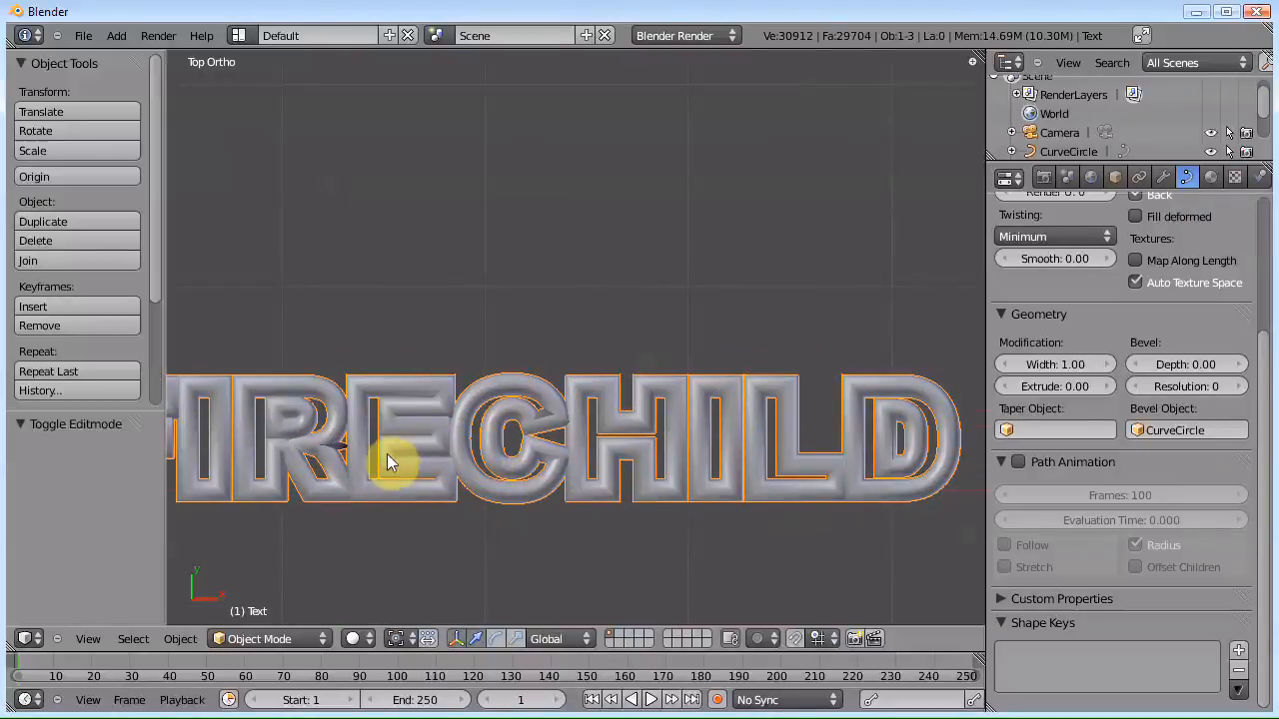
scroll(410, 454, "down", 3)
scroll(596, 420, "up", 2)
scroll(506, 198, "down", 2)
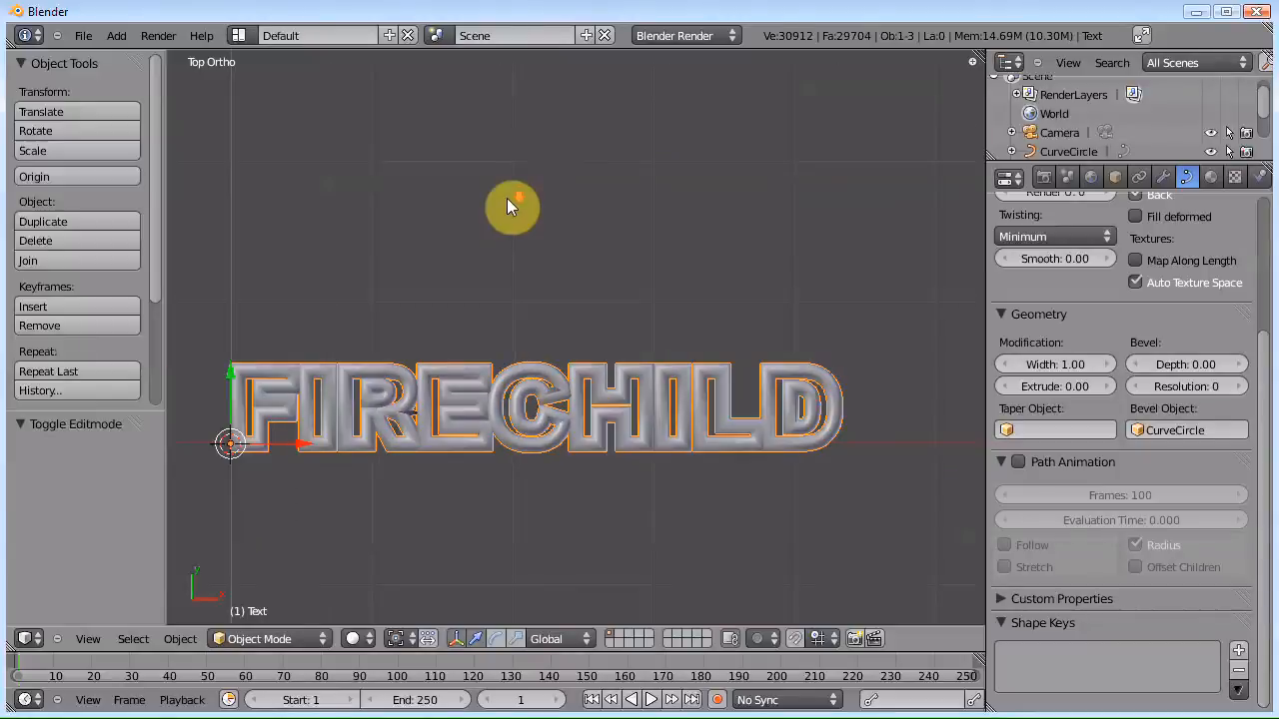
right_click(530, 74)
key("s")
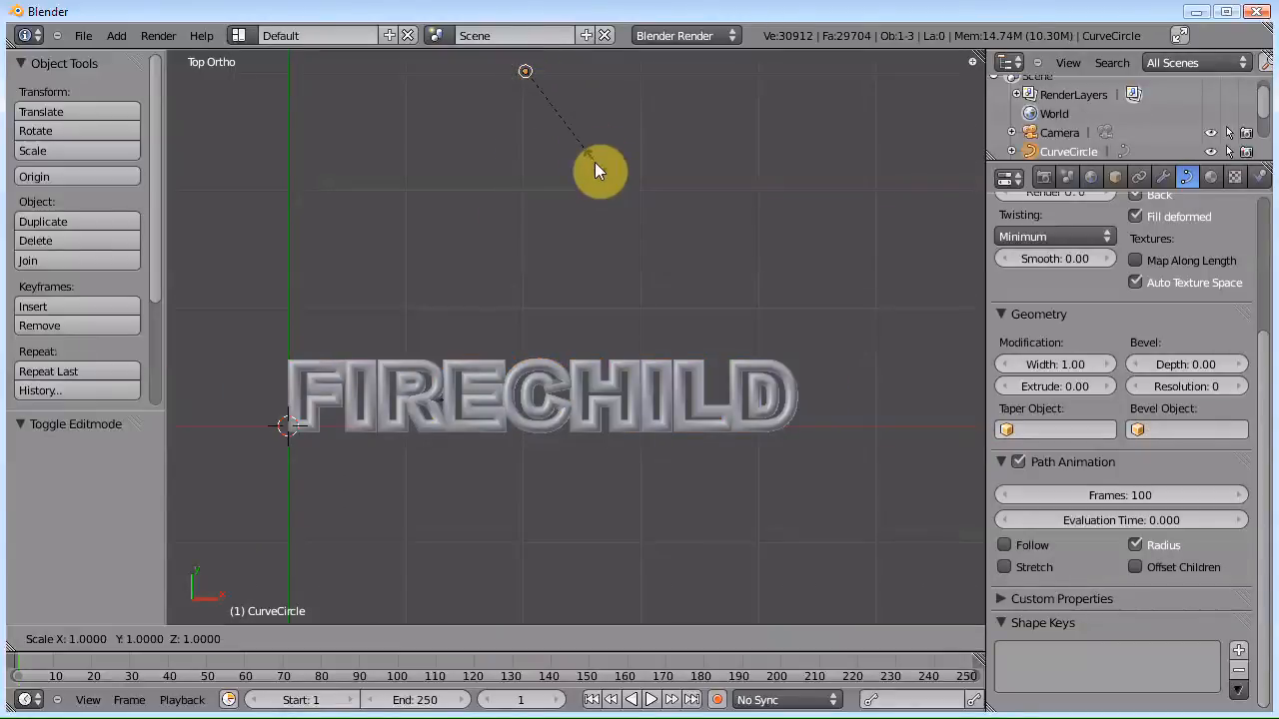
left_click(541, 97)
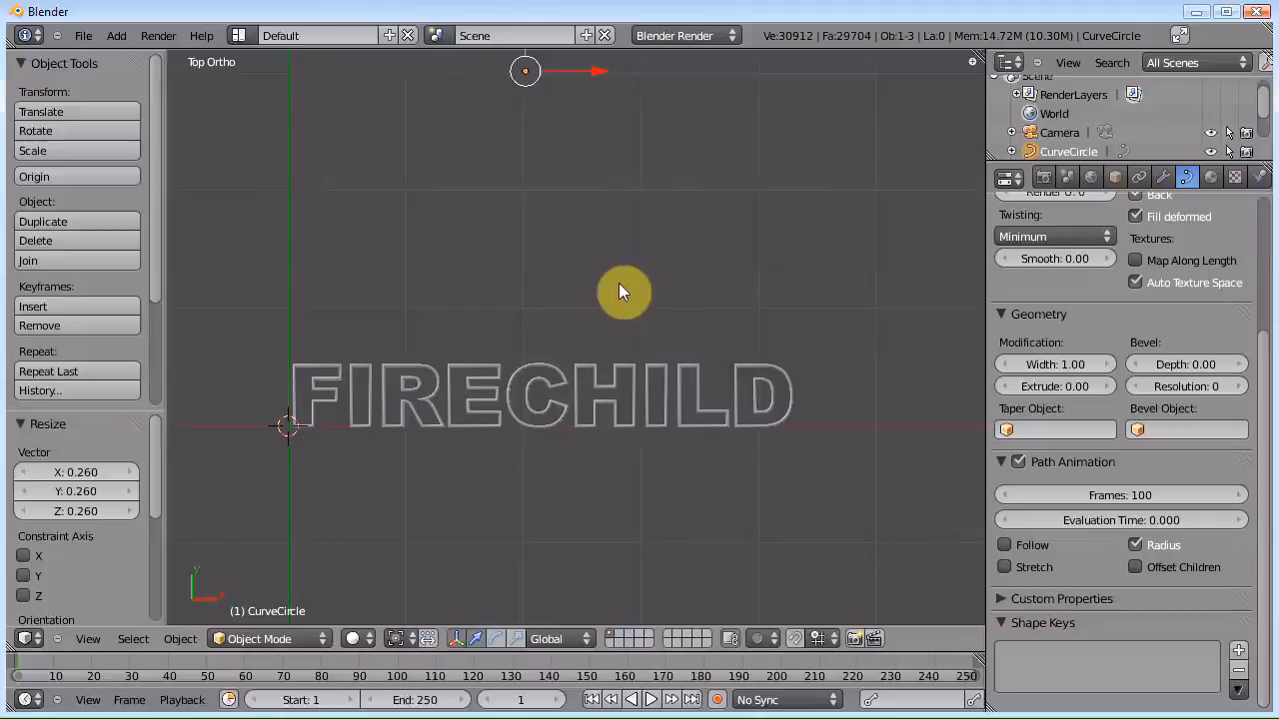
Step: Switch the top view to perspective, frame the whole text with space around it, and align the camera to this view
scroll(620, 289, "down", 3)
scroll(650, 399, "up", 4)
scroll(593, 410, "down", 3)
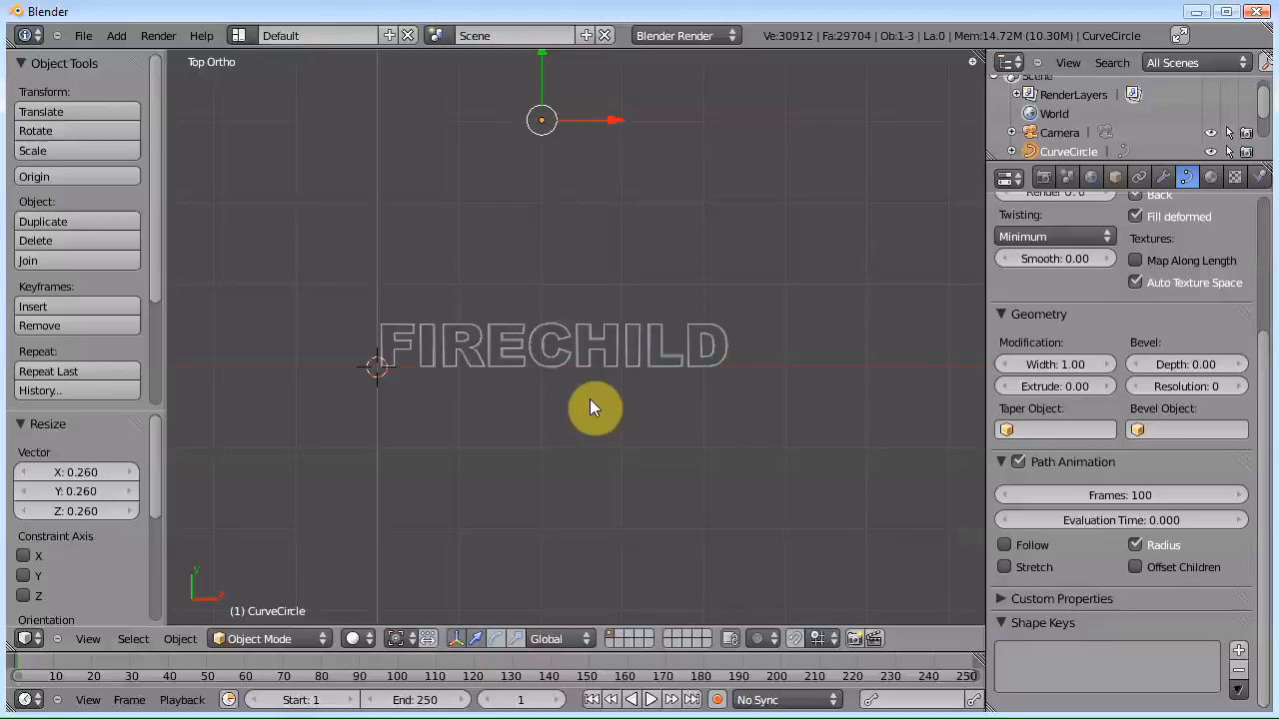
key("KP_5")
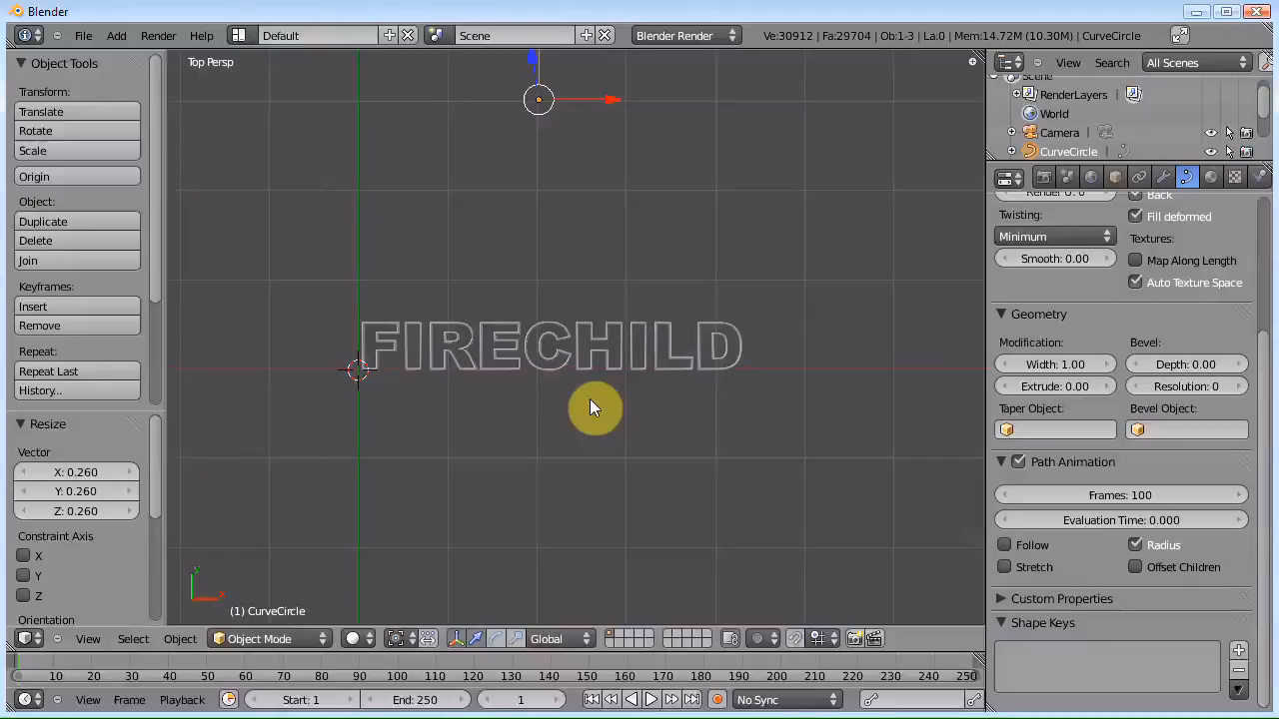
scroll(597, 396, "down", 3)
scroll(597, 395, "up", 1)
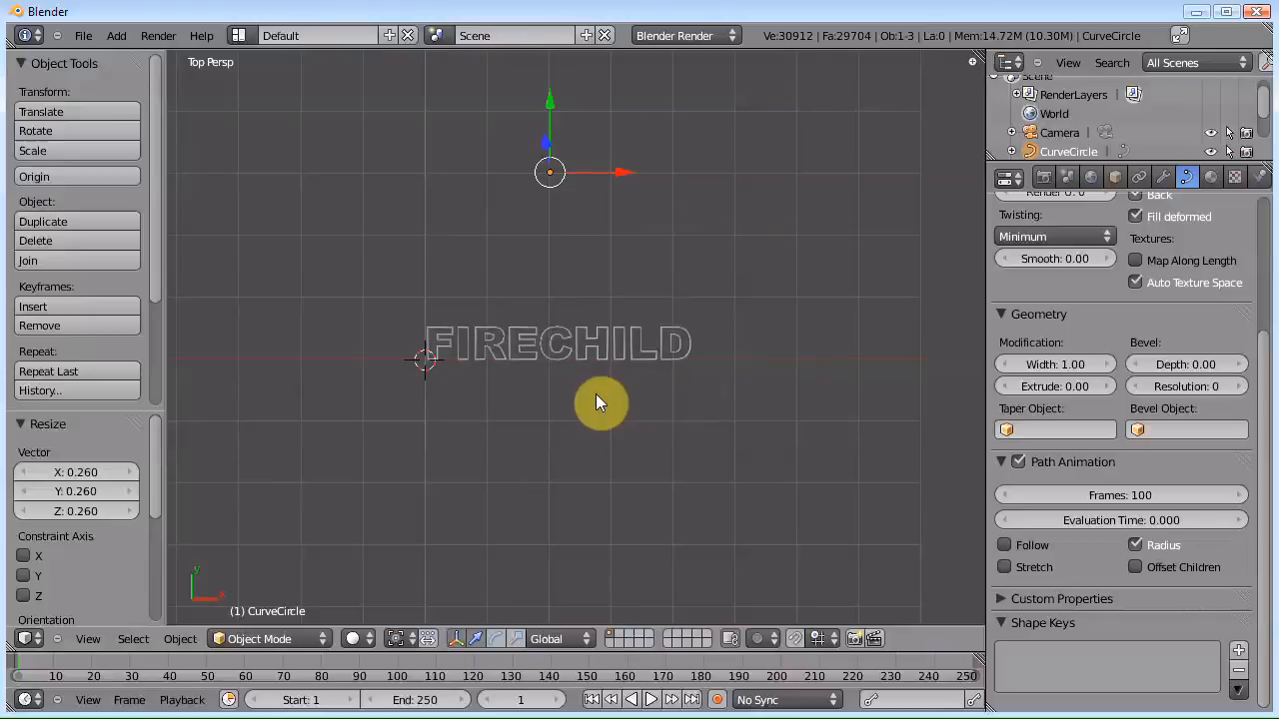
key("ctrl+alt+KP_0")
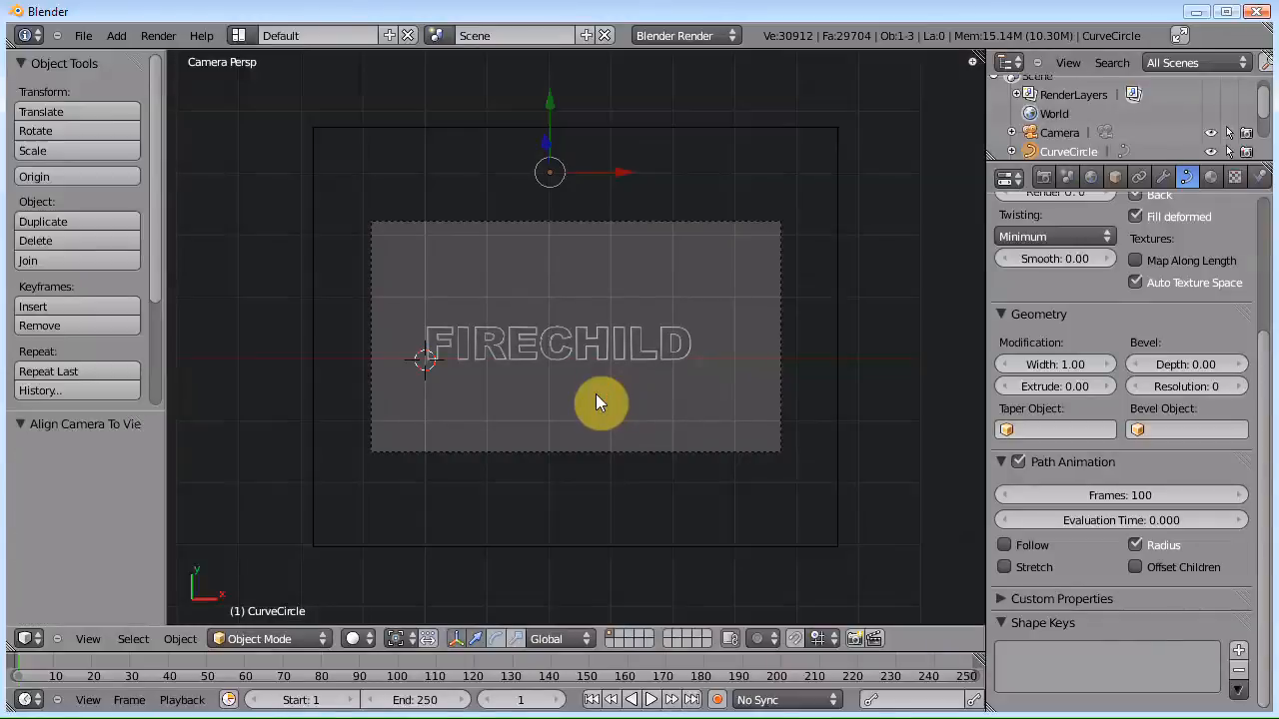
Step: Move the camera about -0.174 in X to centre the text in its frame
right_click(834, 342)
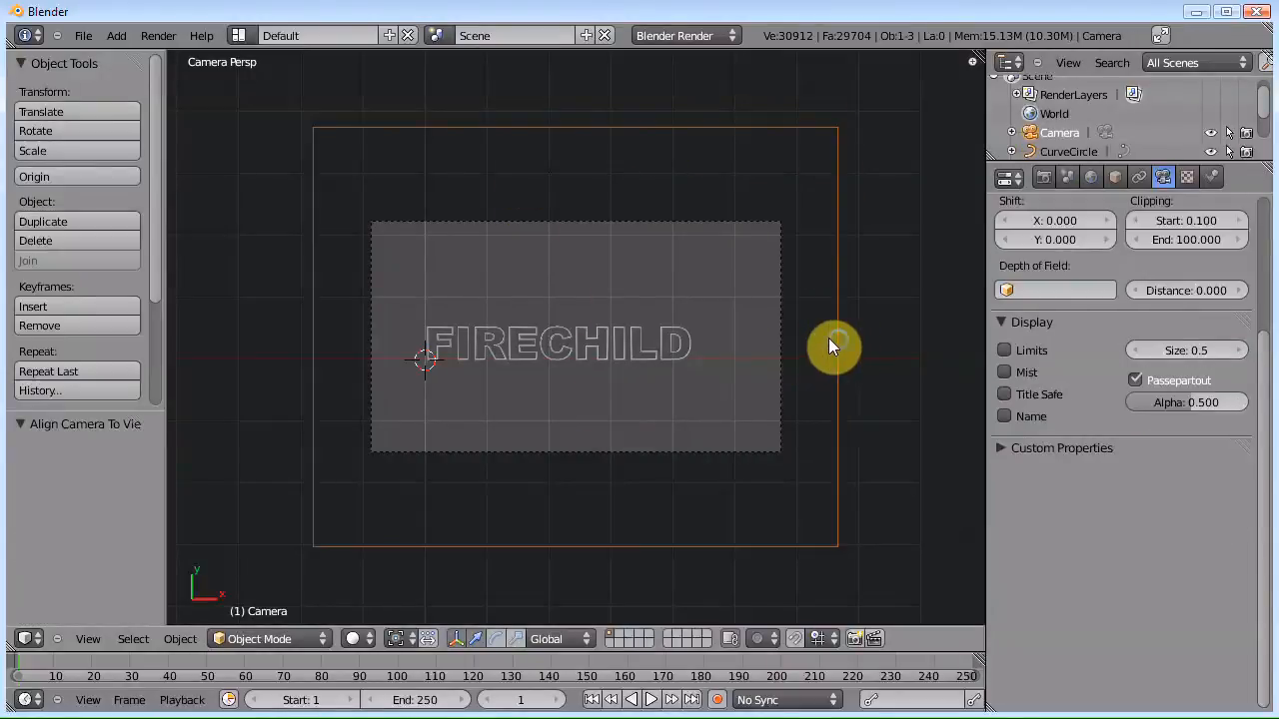
key("g")
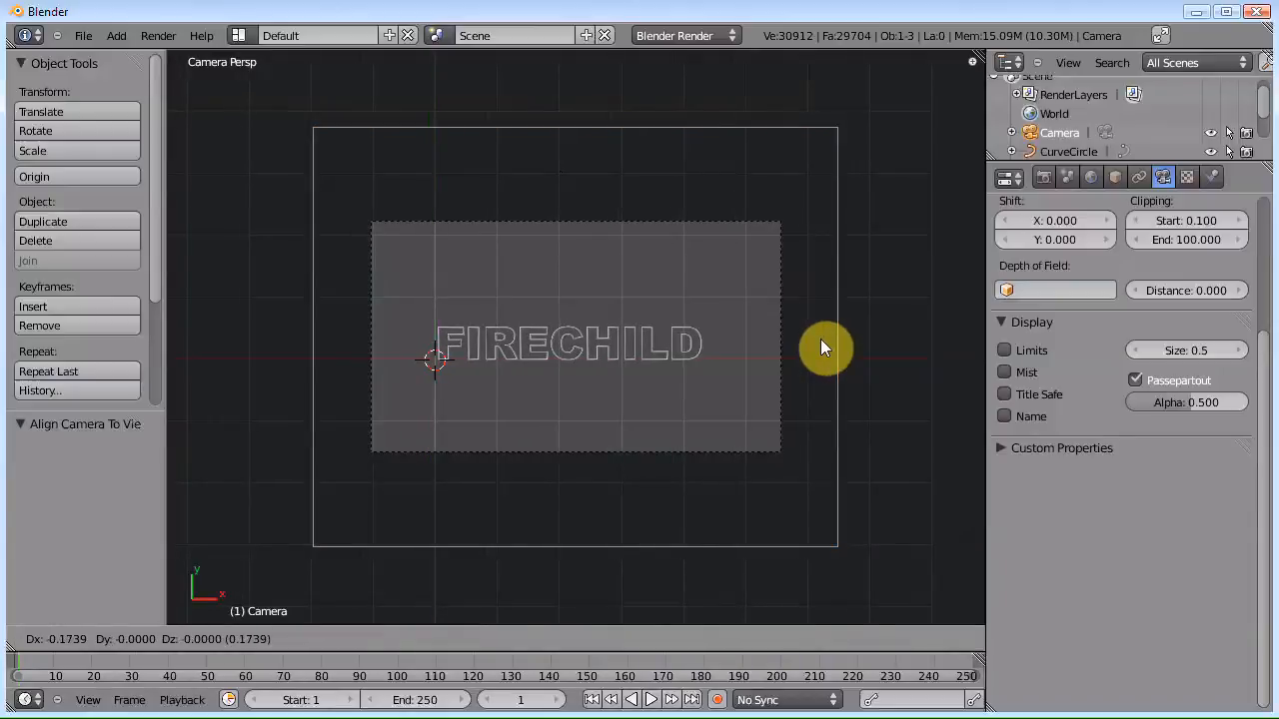
left_click(820, 339)
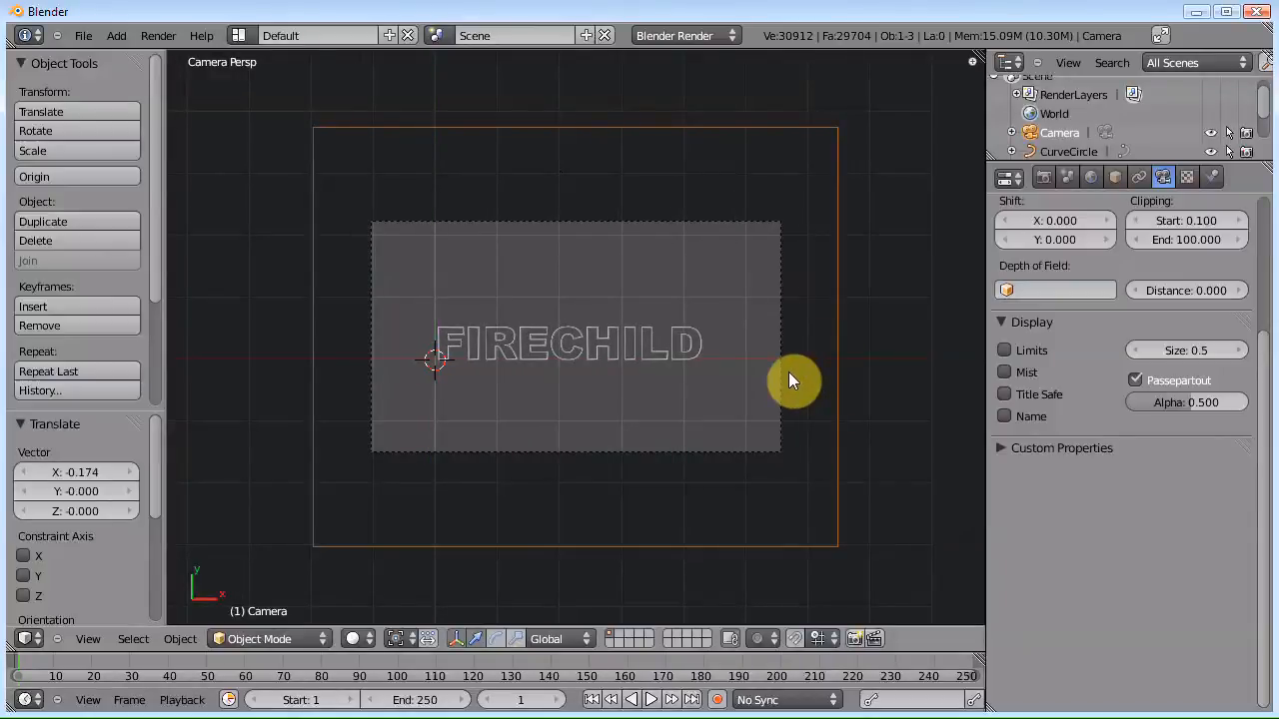
Step: Return to the top orthographic view and move the curve circle to the first layer of the lower row
key("KP_7")
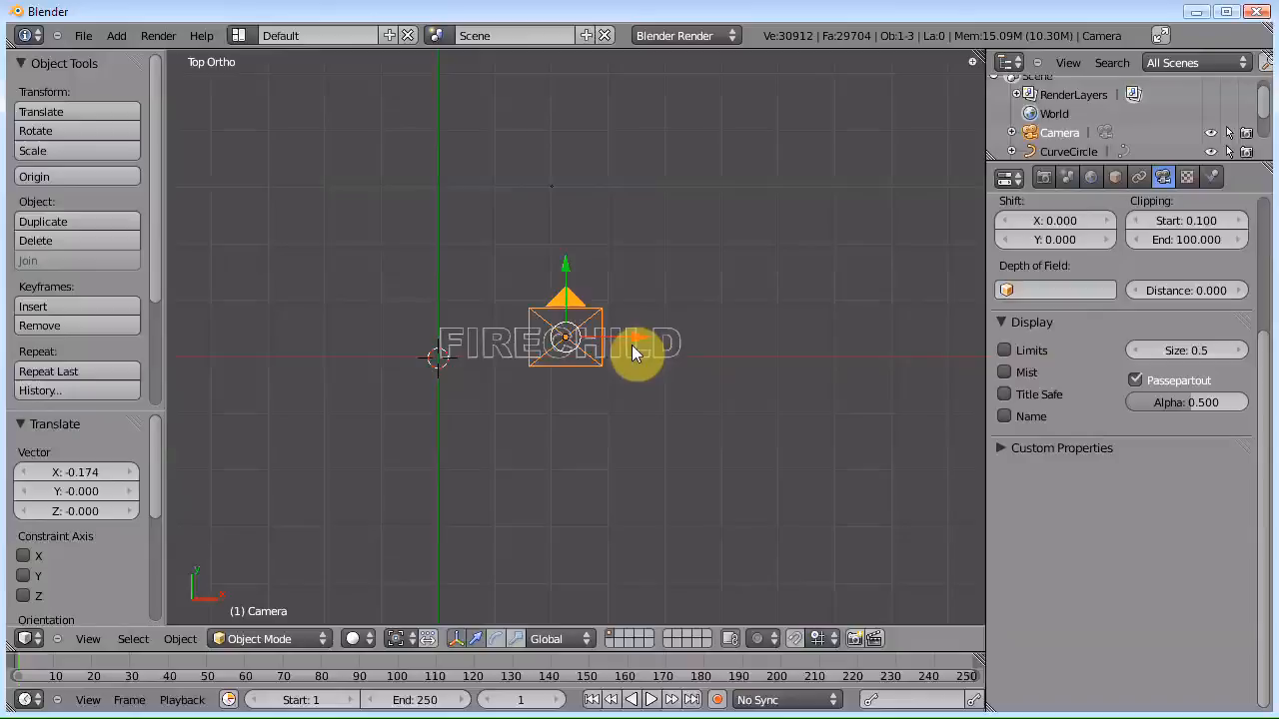
scroll(631, 346, "up", 1)
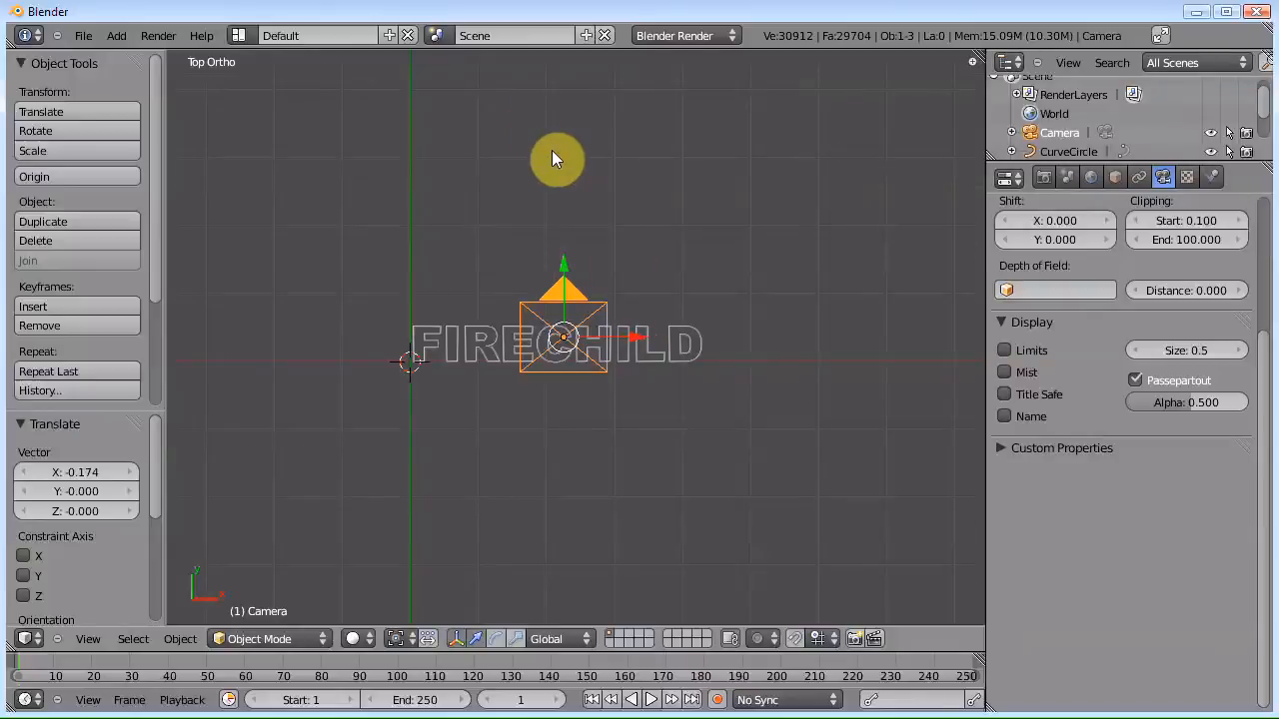
right_click(549, 157)
key("m")
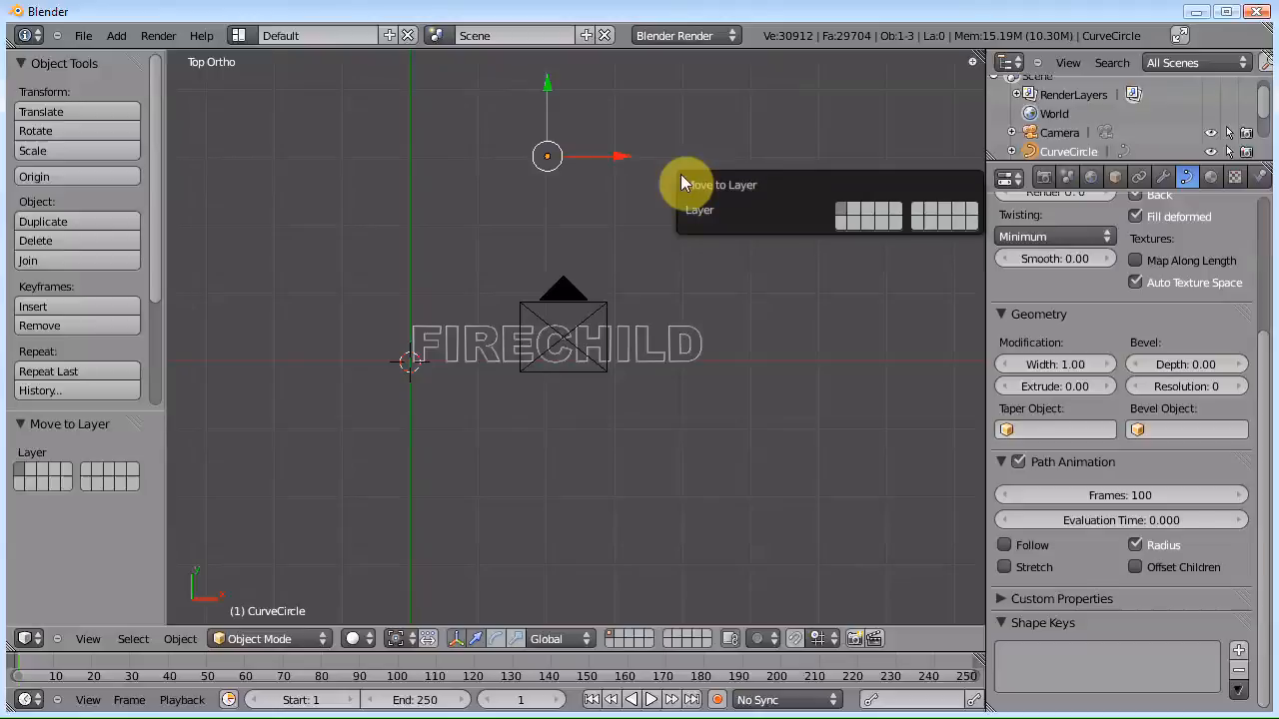
left_click(841, 225)
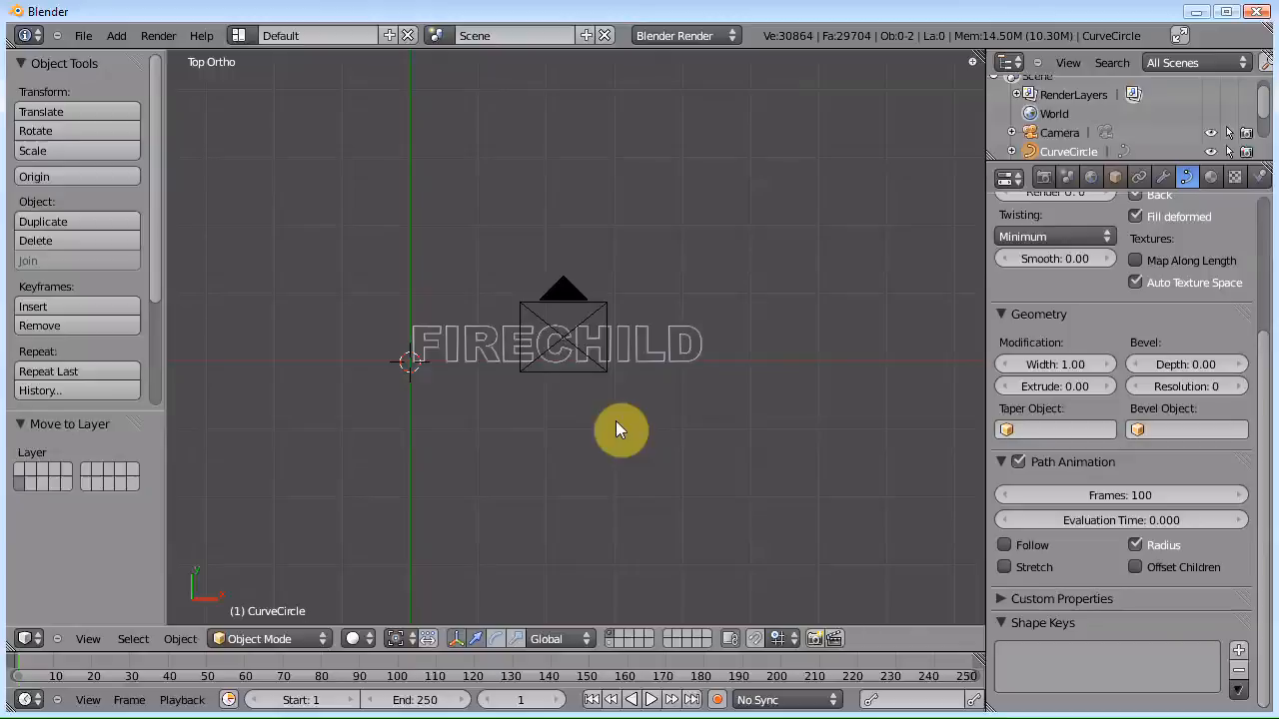
Step: Try an extrusion of 0.25 on the FIRECHILD curve and reset the value to 0
right_click(423, 336)
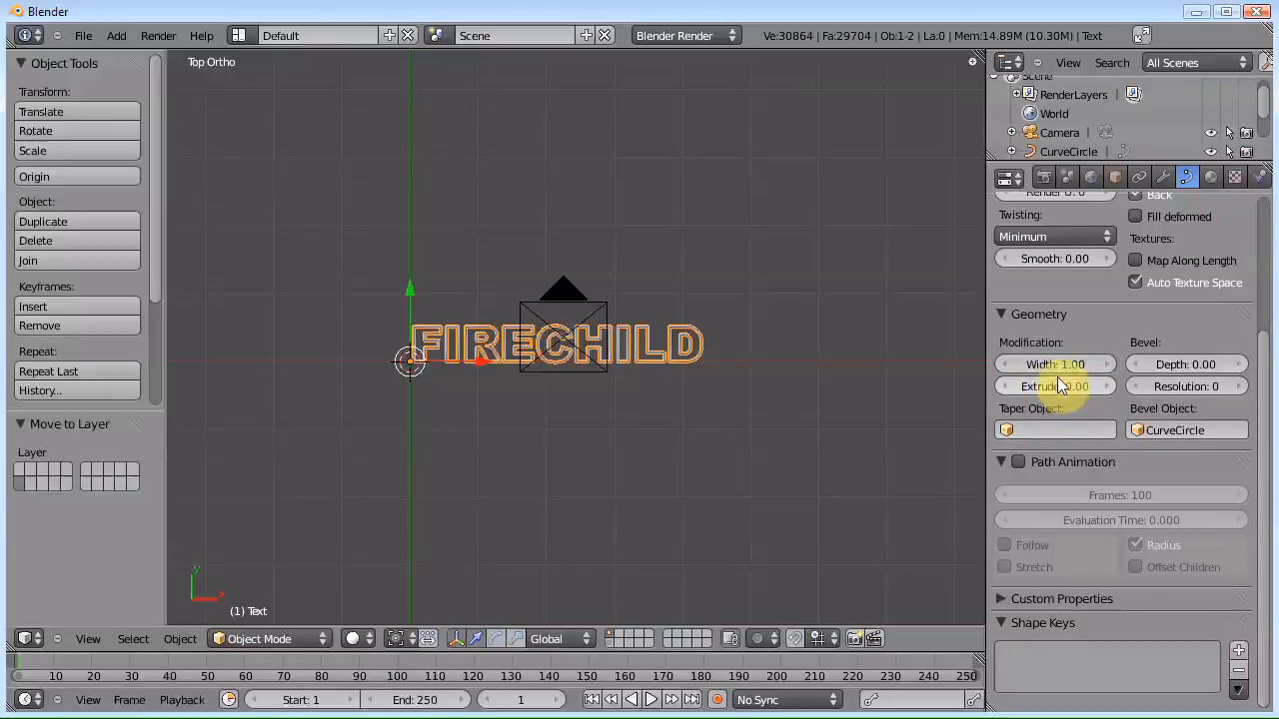
middle_click_drag(868, 420, 705, 326)
left_click_drag(1099, 386, 1119, 386)
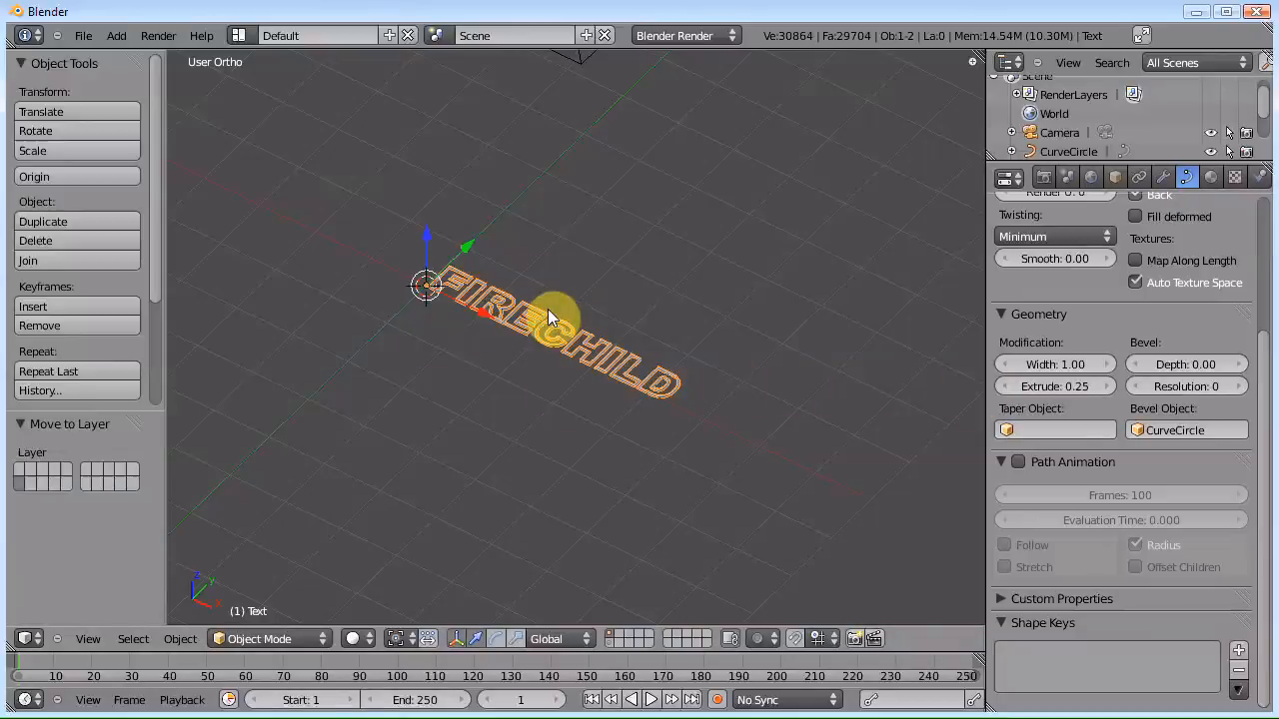
left_click(1043, 386)
type("0")
key("Return")
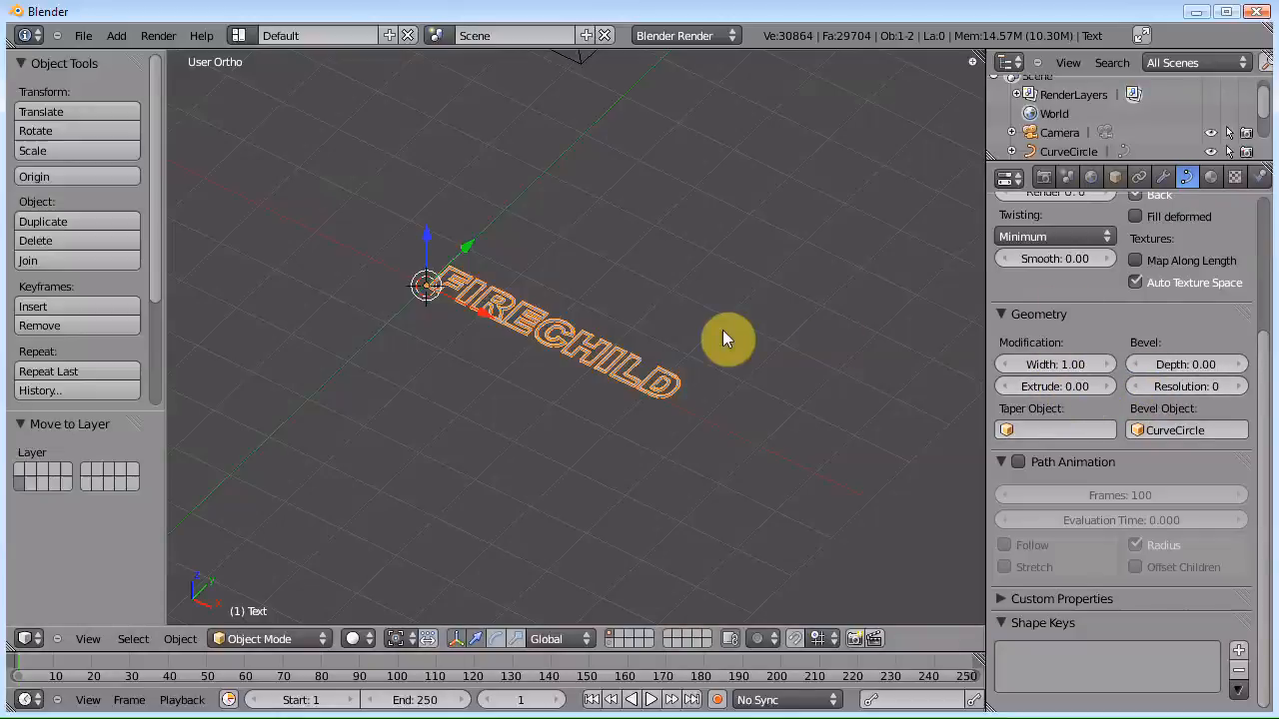
Step: Add a Simple Deform modifier to the FIRECHILD text and view it through the camera
left_click(1164, 178)
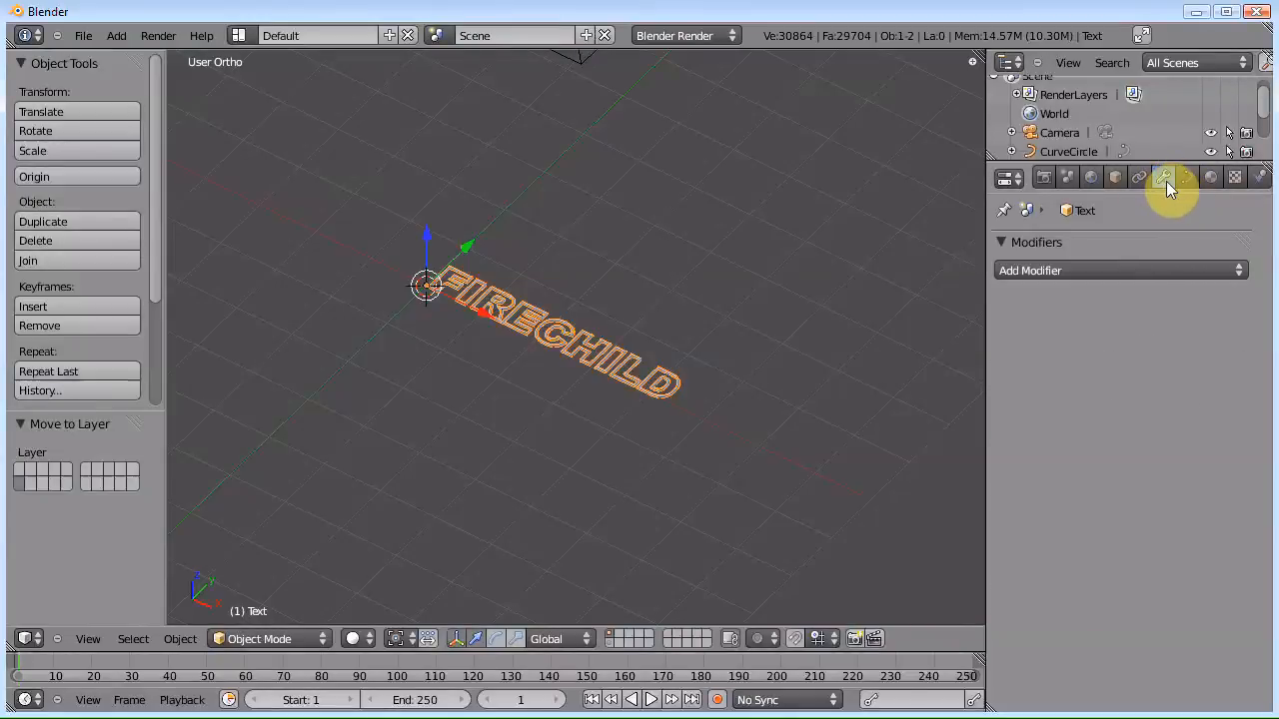
left_click(1073, 271)
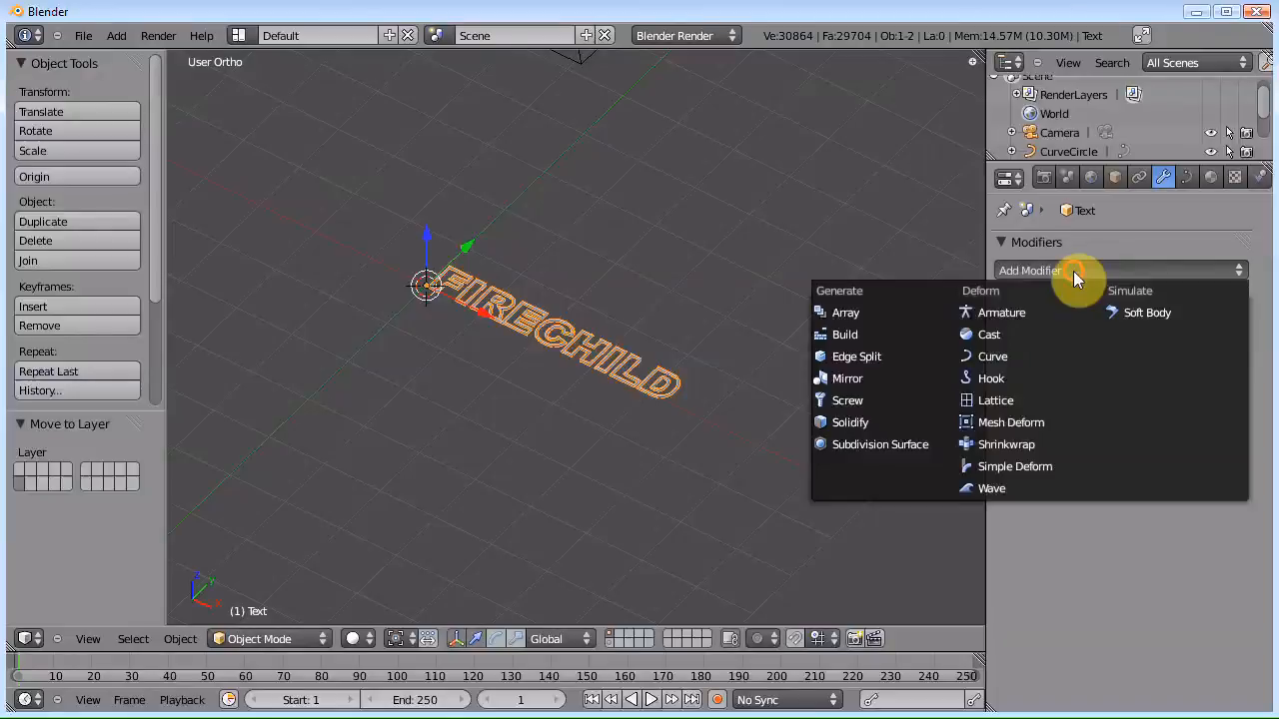
left_click(1042, 467)
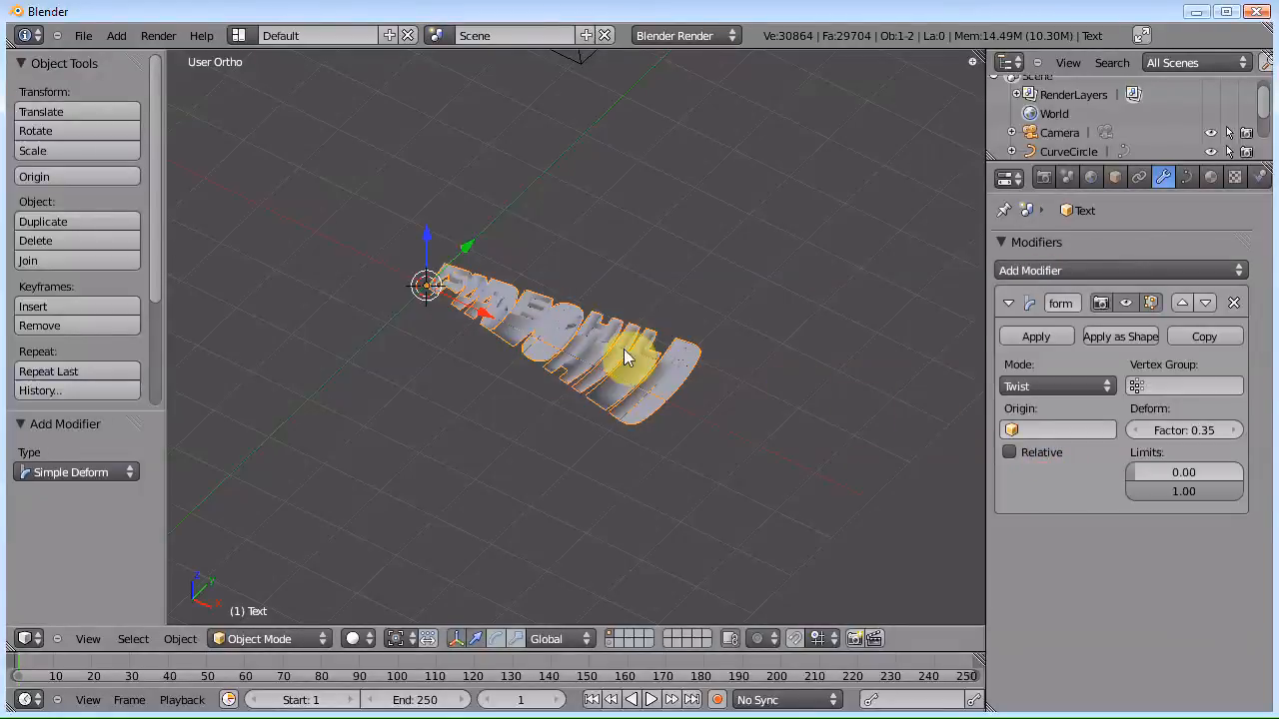
key("KP_0")
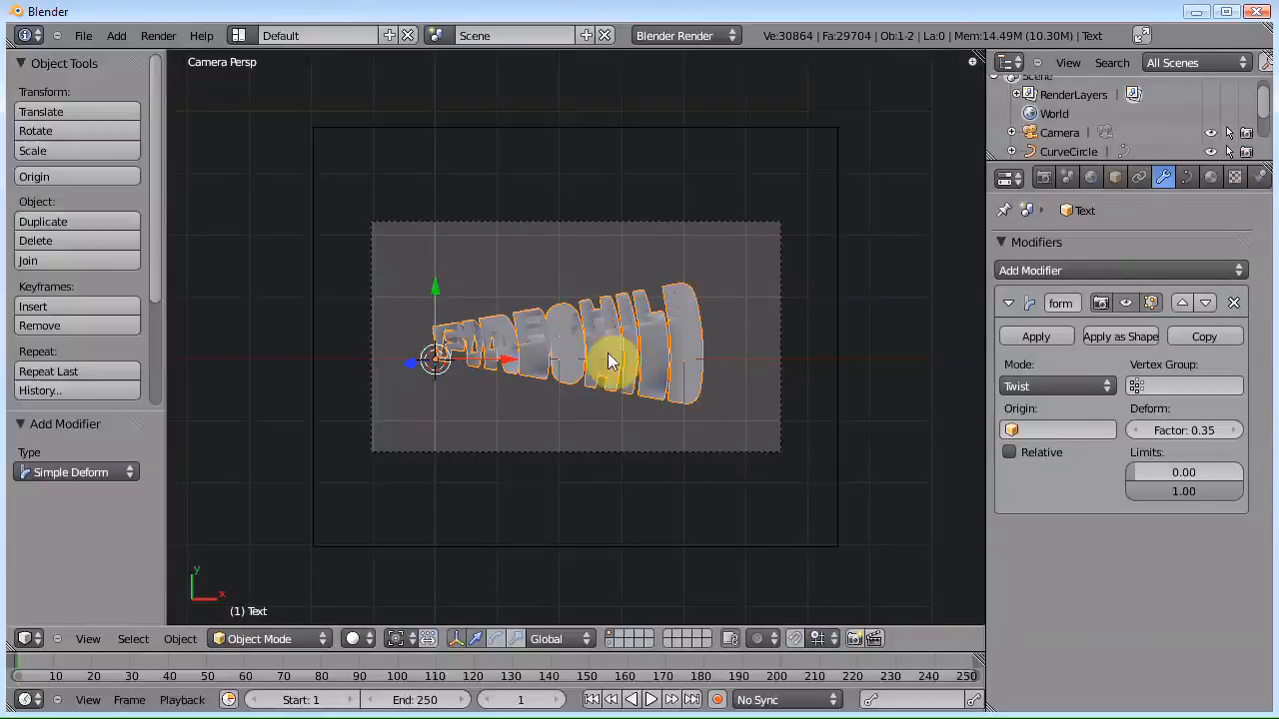
Step: Set the Simple Deform modifier to Stretch mode and lock both its X and Y axes
left_click(1023, 391)
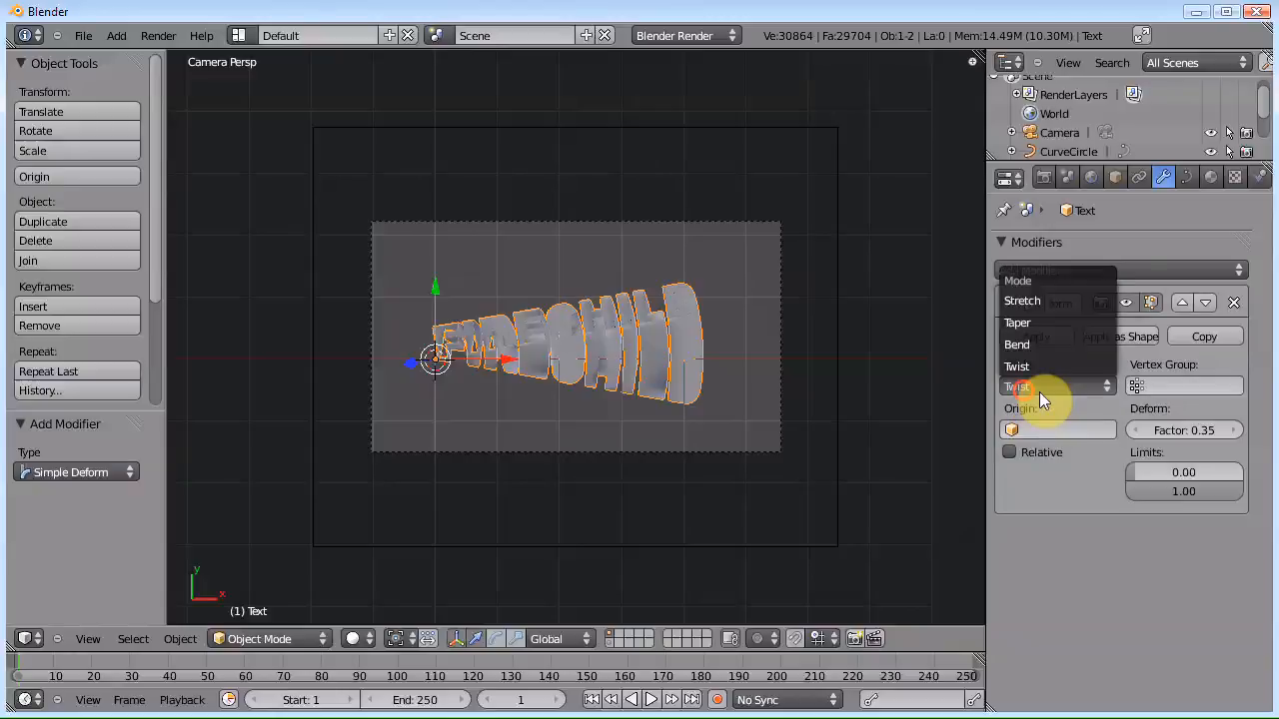
left_click(1028, 297)
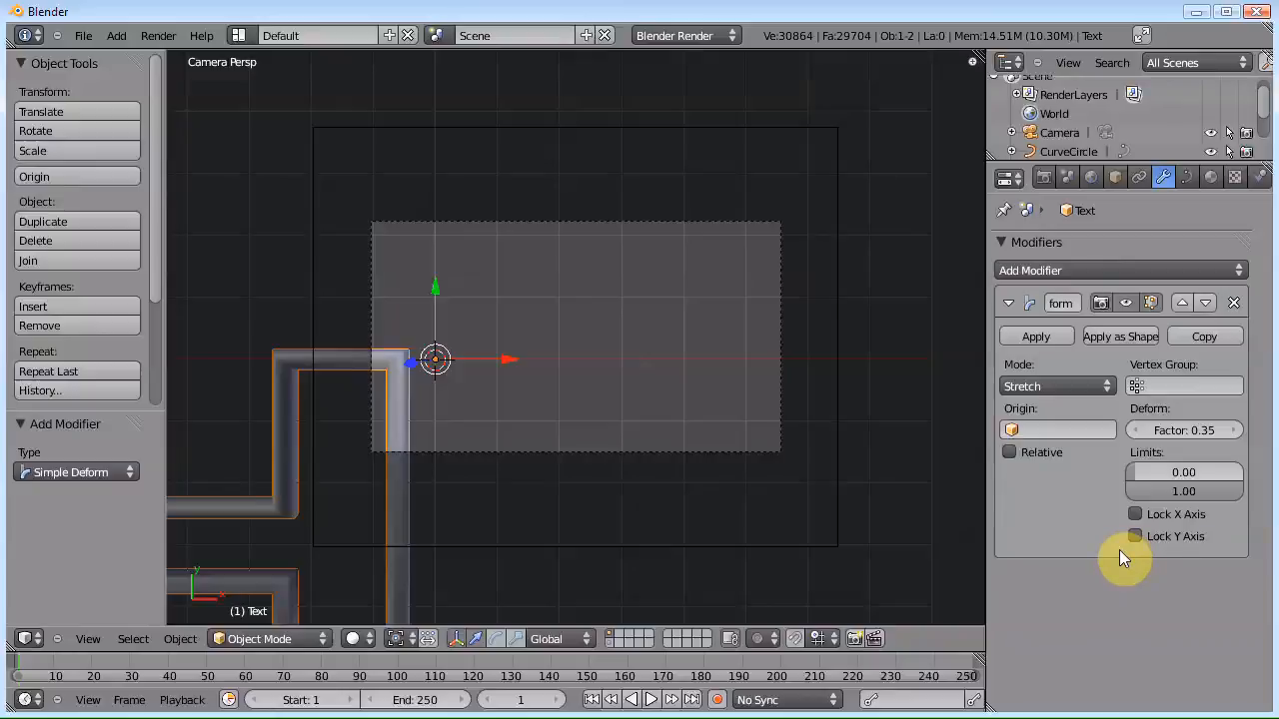
left_click(1136, 515)
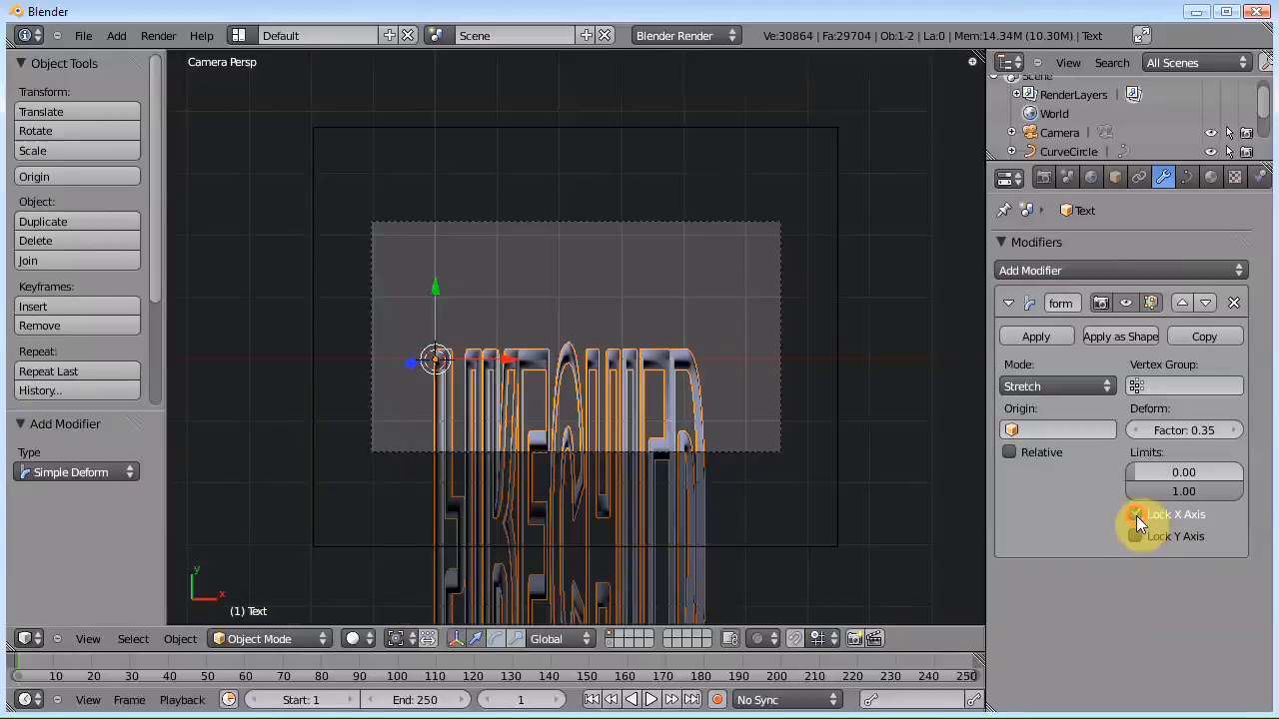
left_click(1136, 538)
middle_click_drag(826, 435, 656, 357)
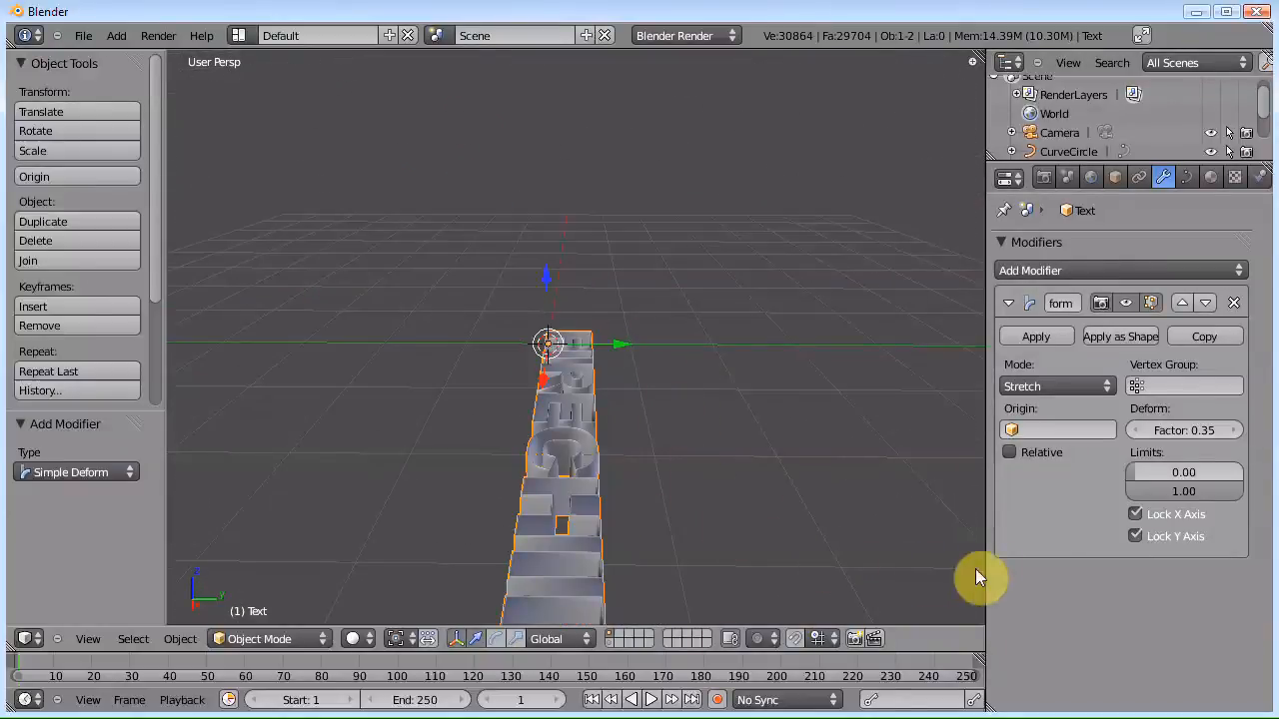
Step: Set the Stretch deform factor to 4 and view the stretched text from the side
left_click_drag(1174, 438, 1211, 437)
left_click(1172, 436)
type("4")
key("Return")
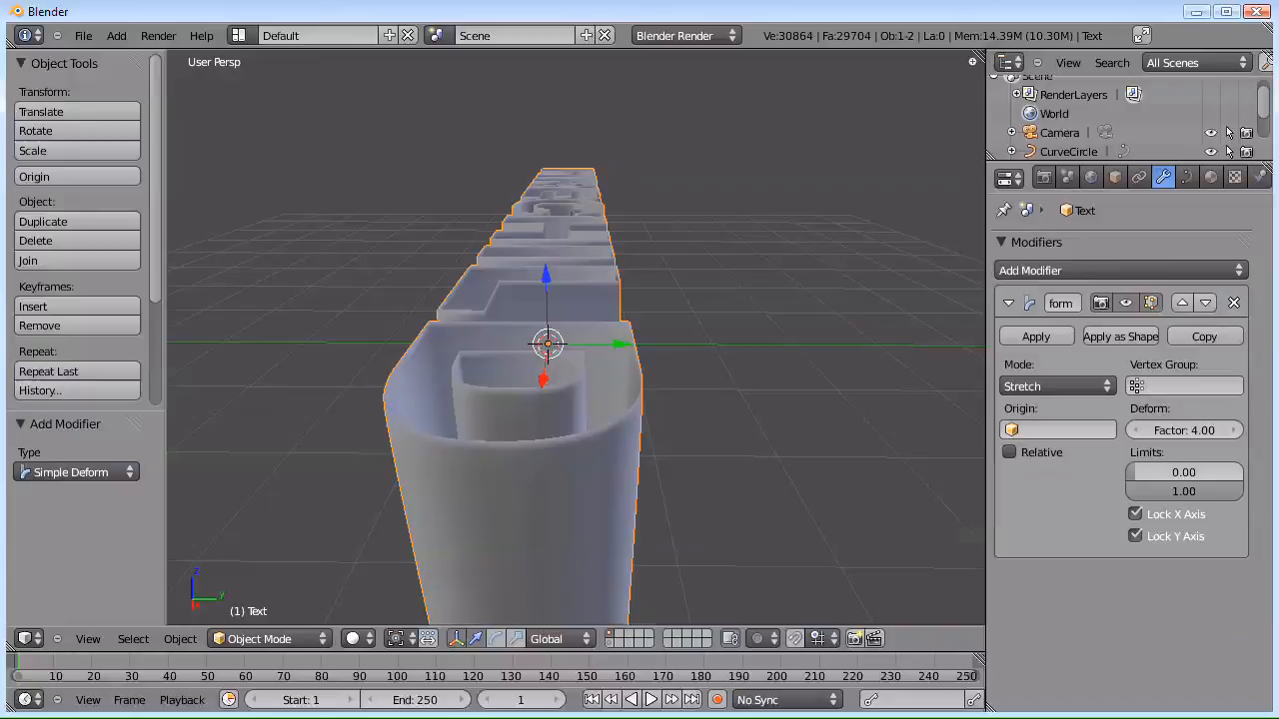
scroll(679, 400, "down", 3)
middle_click_drag(679, 401, 653, 451)
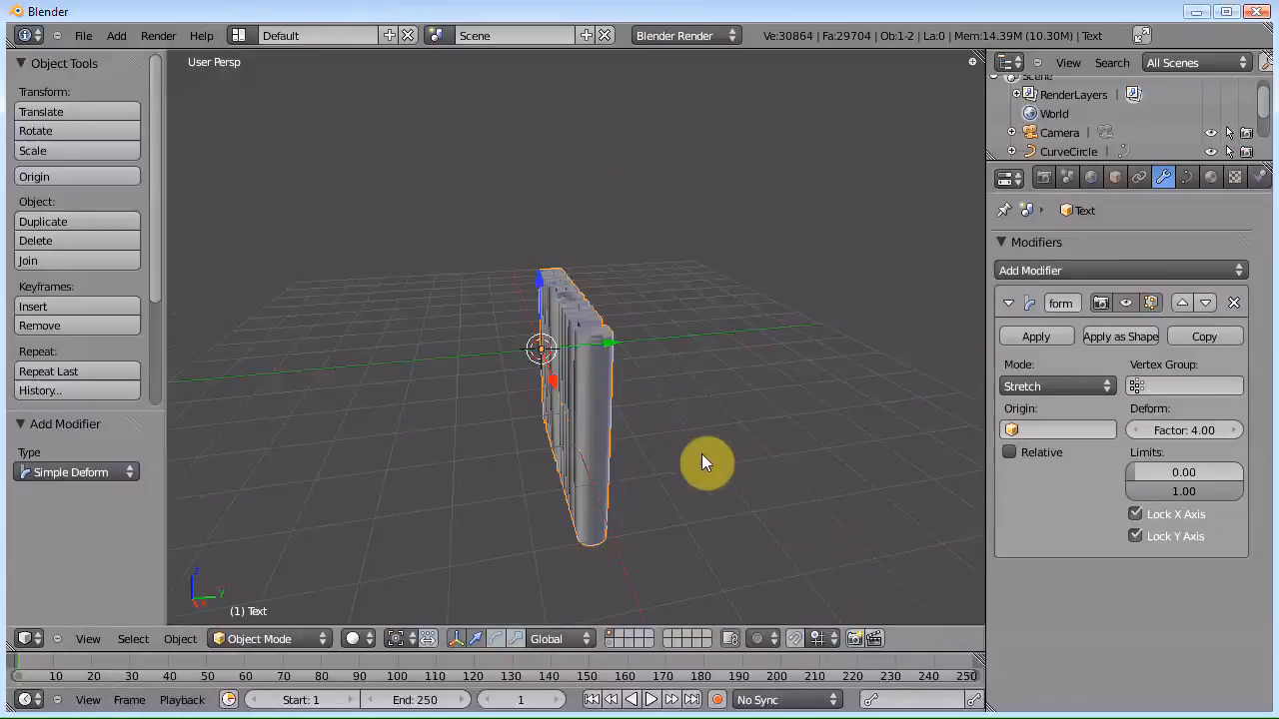
Step: View the stretched text through the camera and move it about 4.67 units along global Z towards the camera
key("KP_0")
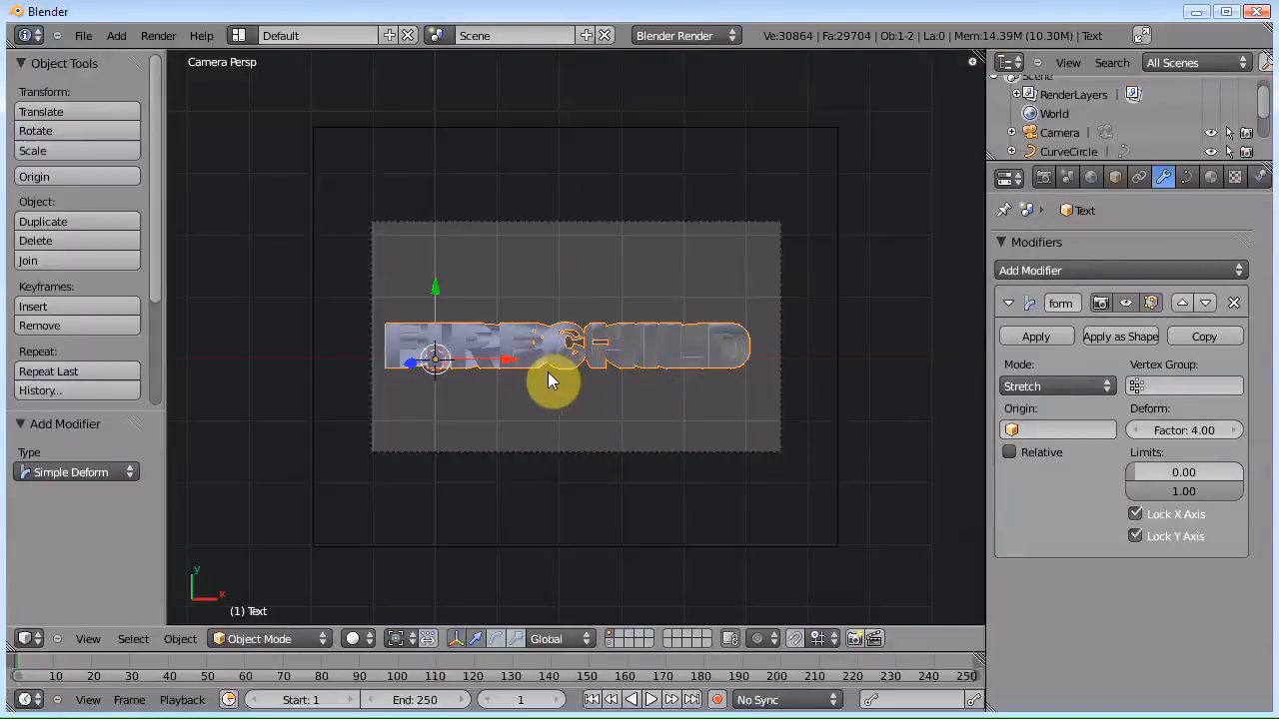
key("g")
key("z")
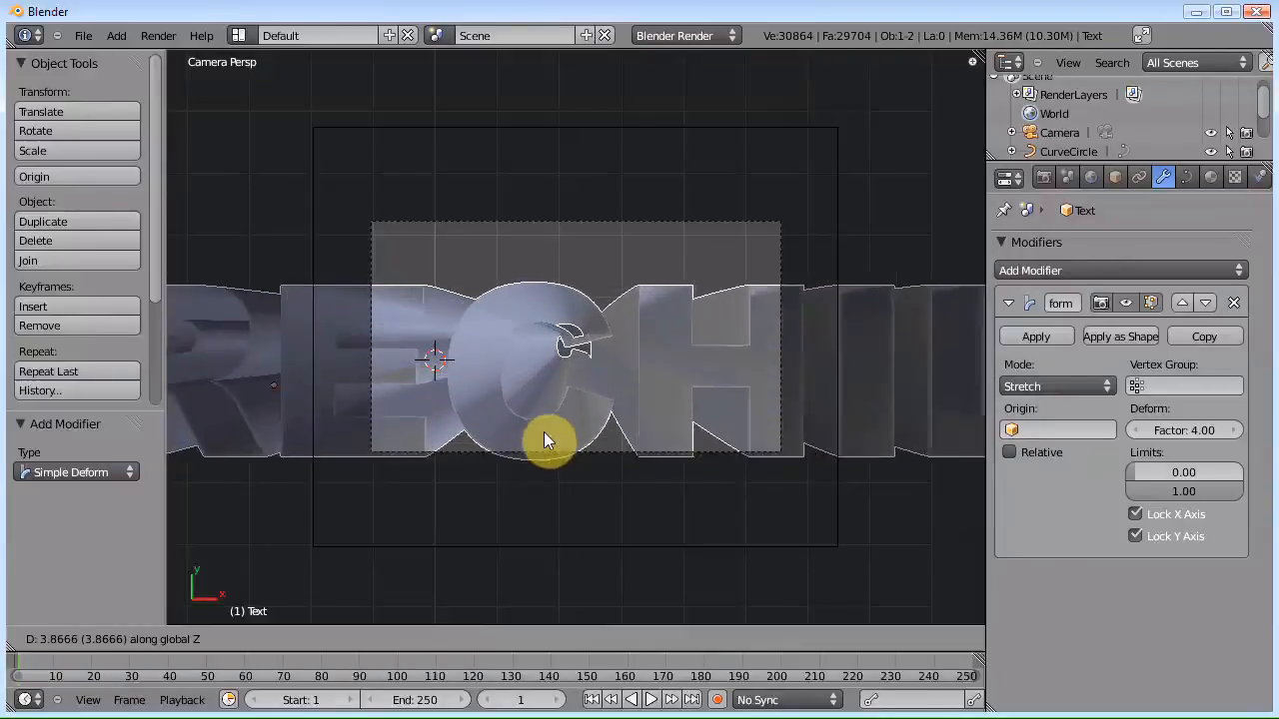
left_click(544, 436)
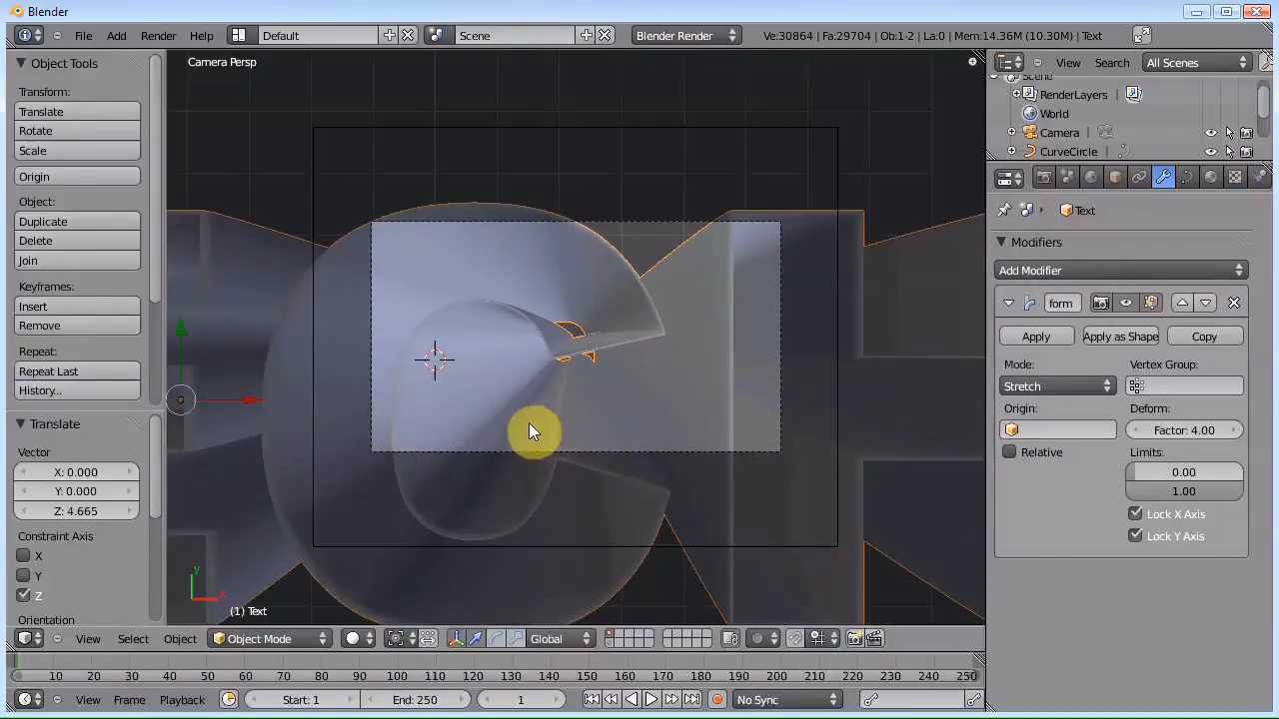
Step: Move the camera about -0.107 in both X and Y to centre its frame on the letter C
right_click(836, 465)
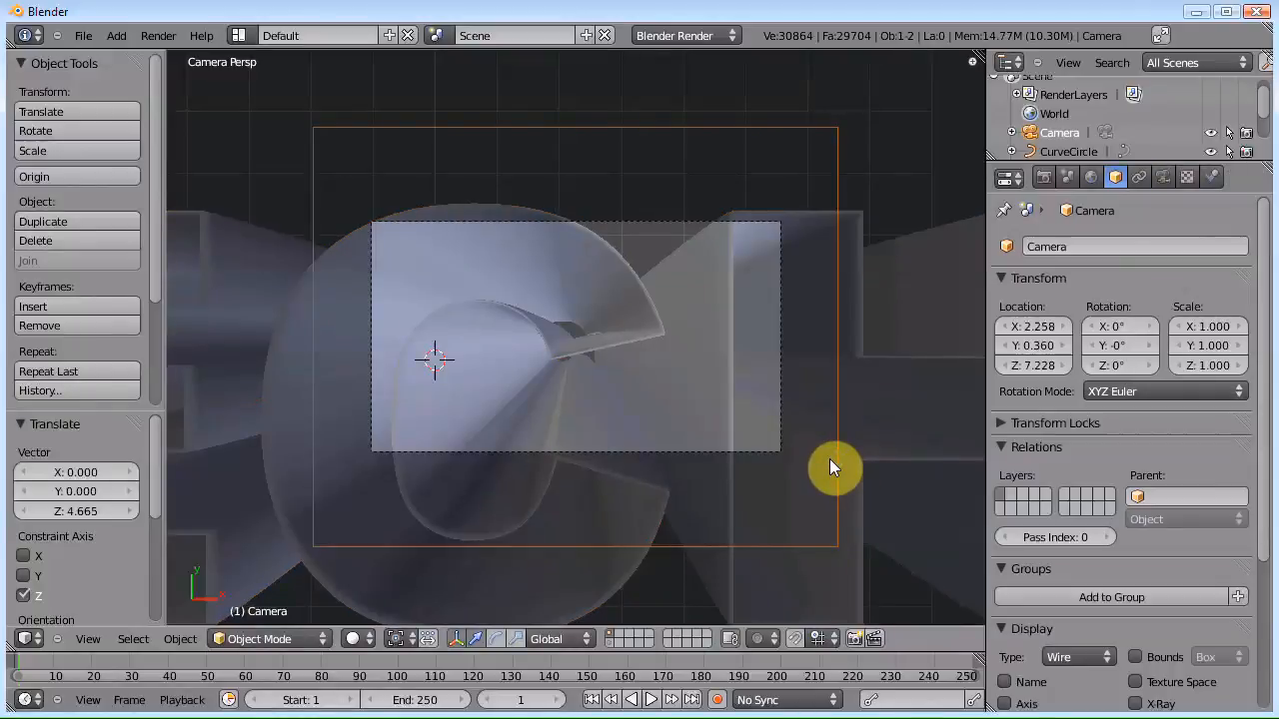
key("g")
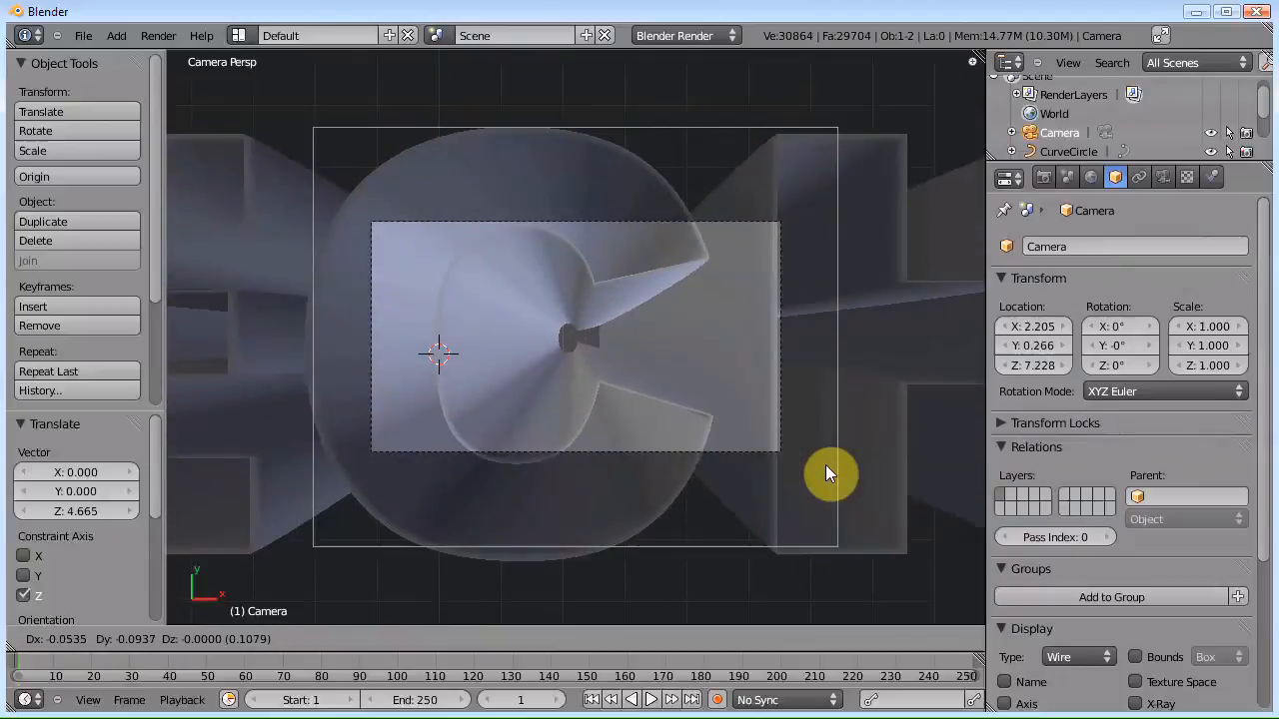
left_click(821, 467)
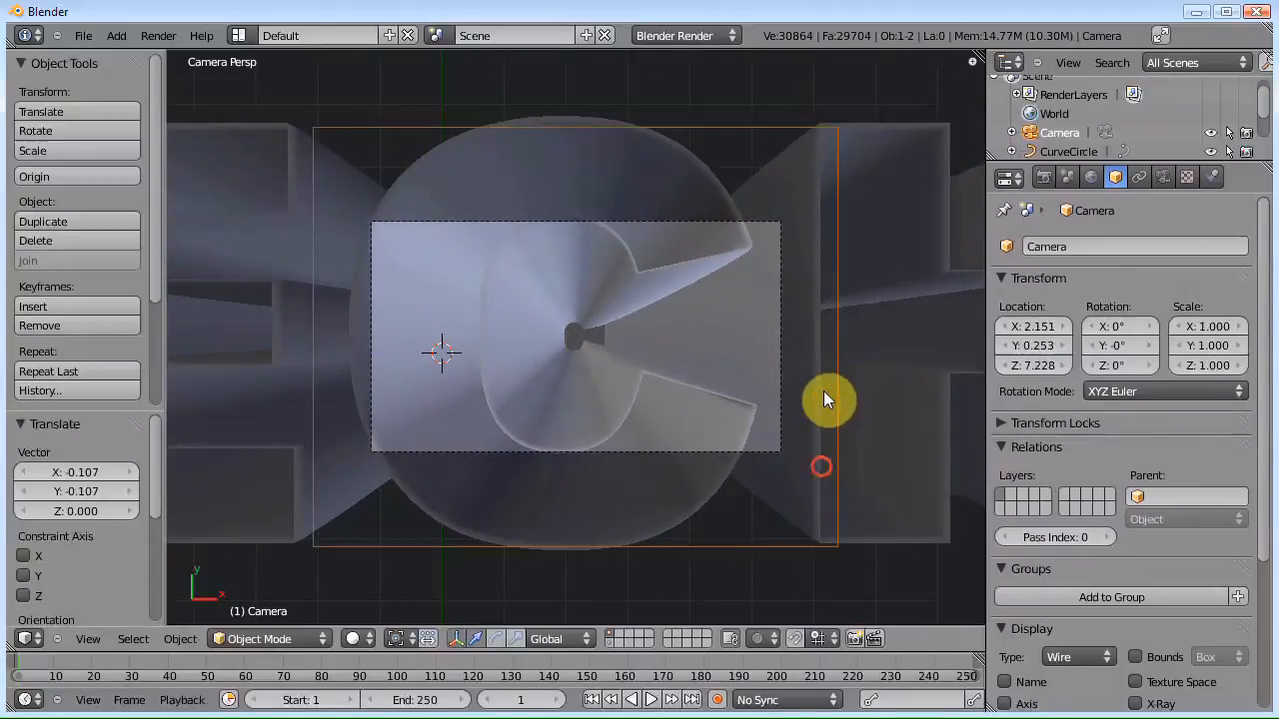
Step: Move the FIRECHILD text about -4.47 units along global Z, back away from the camera
right_click(734, 212)
key("g")
key("z")
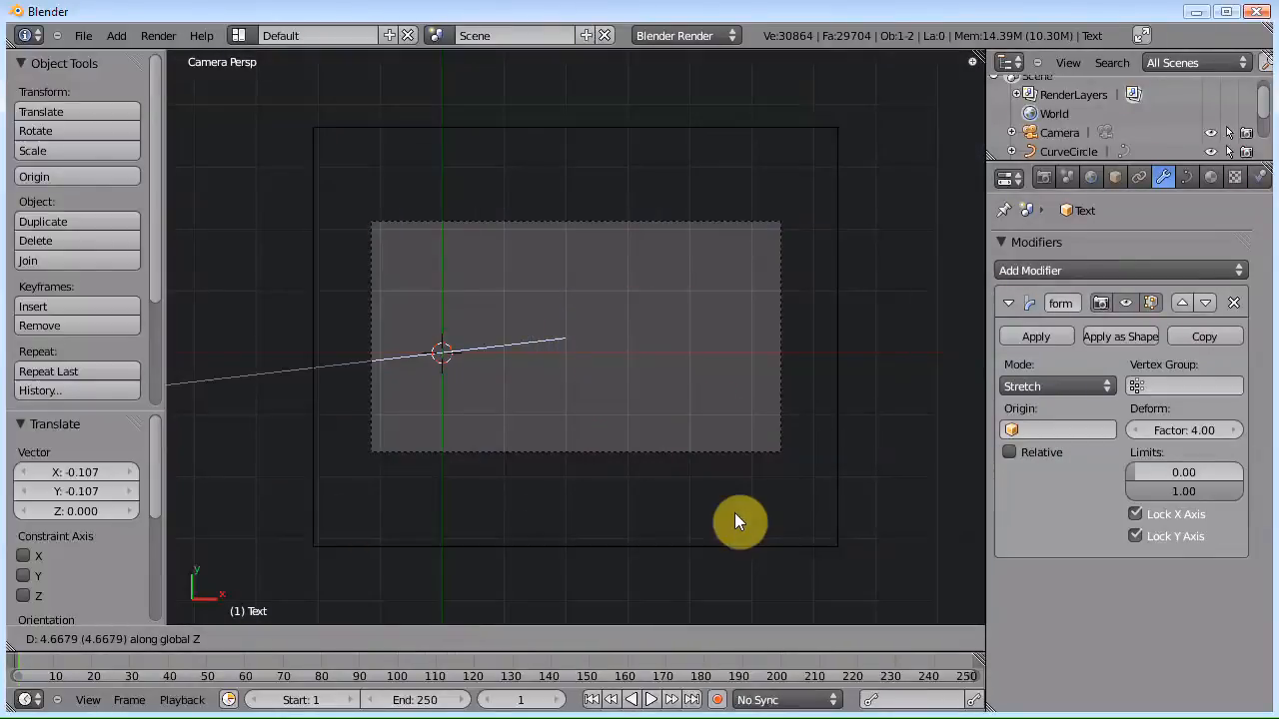
left_click(735, 511)
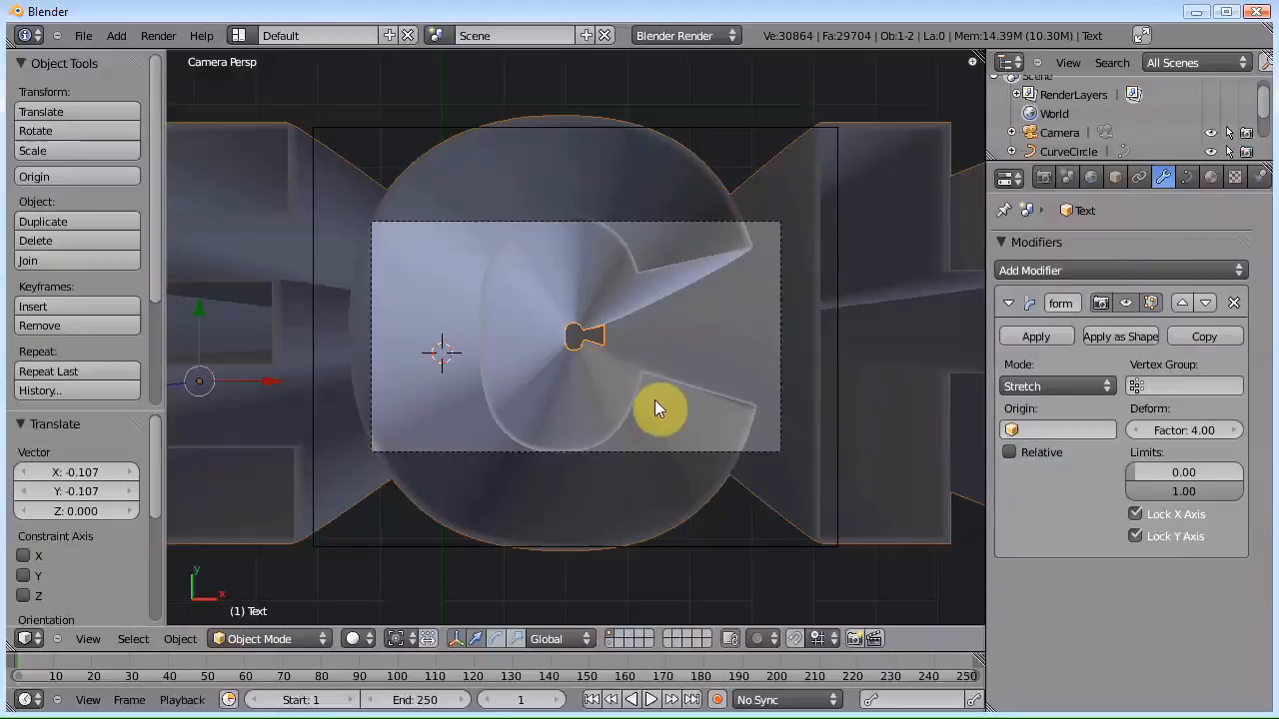
key("g")
key("z")
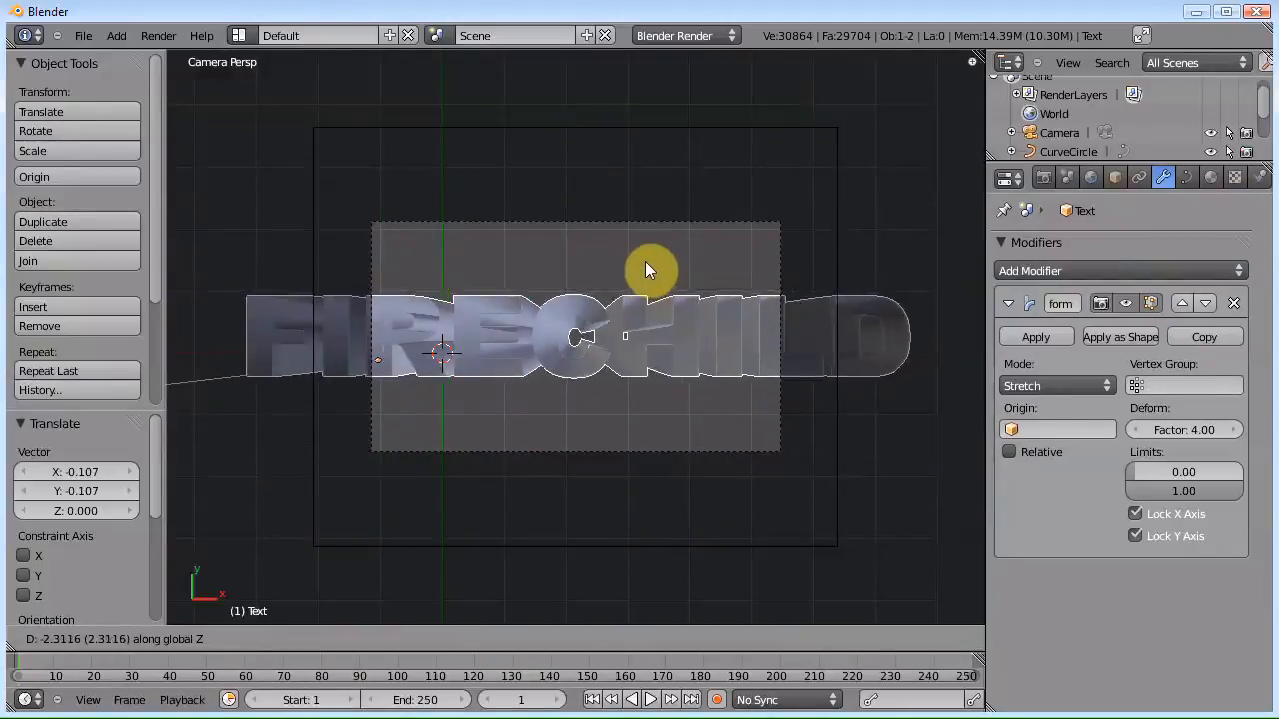
left_click(626, 214)
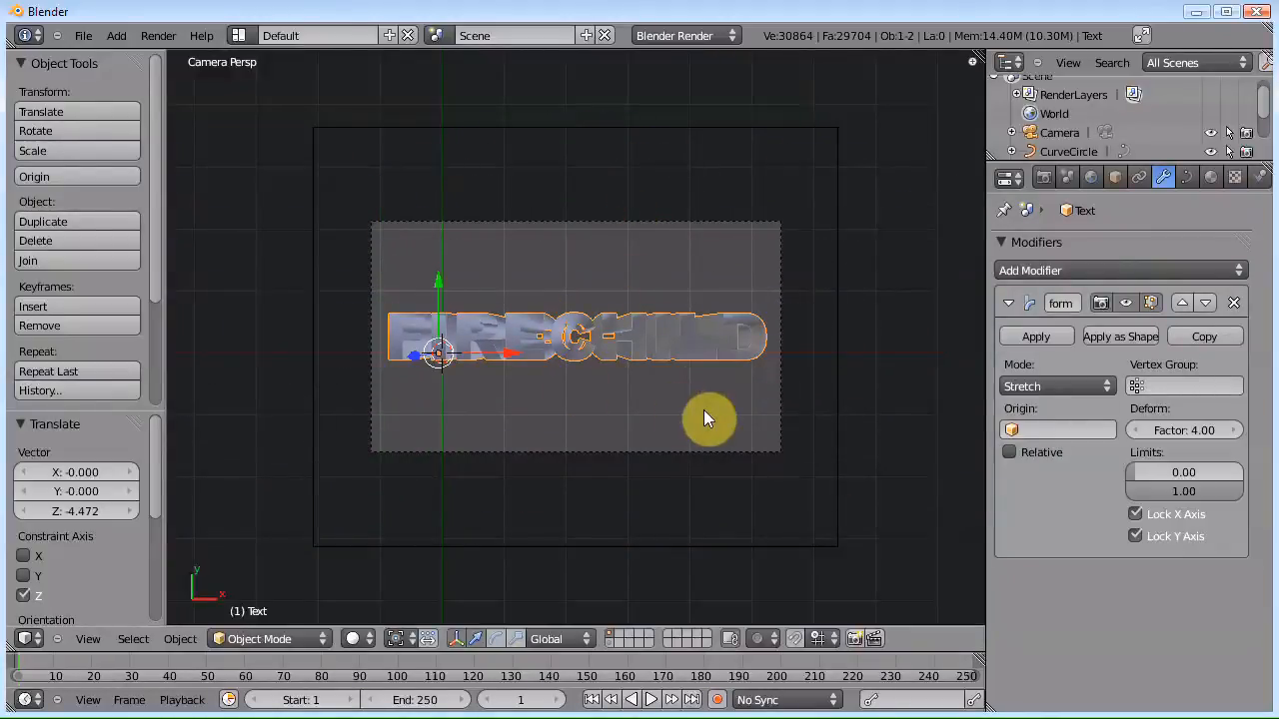
Step: Enlarge the timeline area and set the Stretch modifier's deform factor to 0
left_click_drag(600, 649, 599, 562)
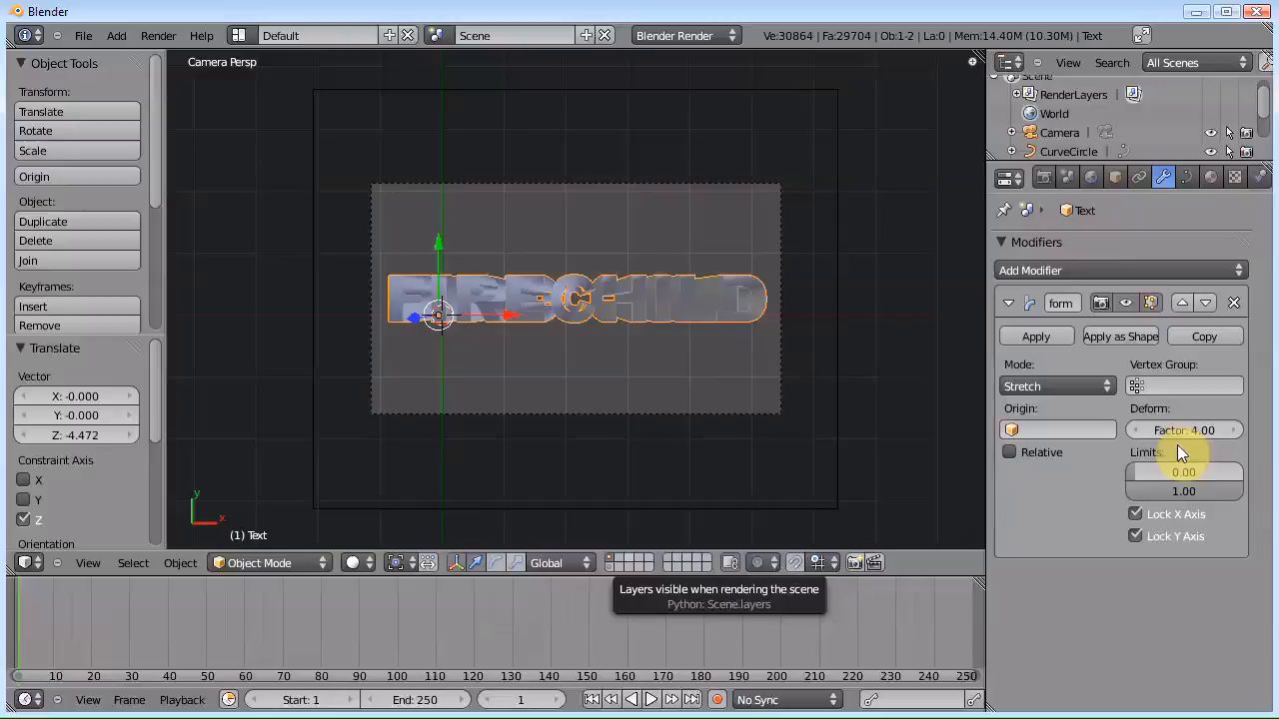
left_click(1236, 431)
type("0")
key("Return")
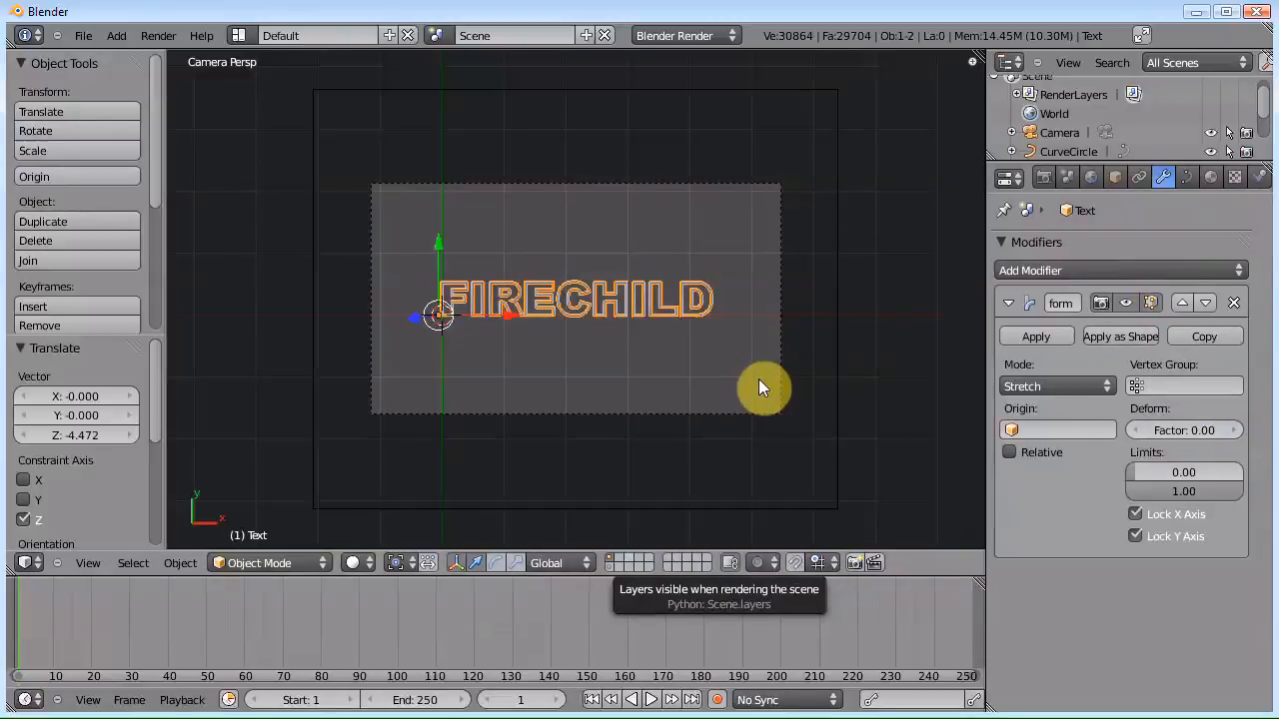
Step: Rename the Simple Deform modifier to STRETCH and widen the properties area to show the full name
left_click(1067, 304)
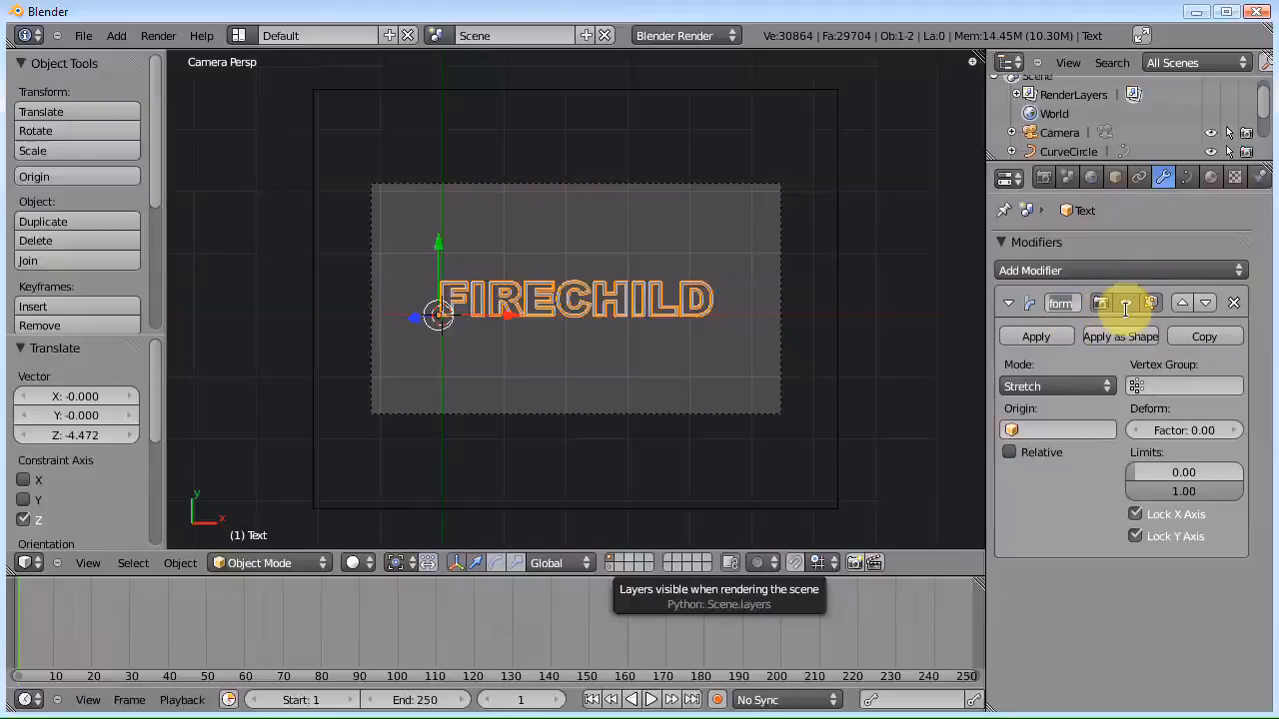
type("STRE")
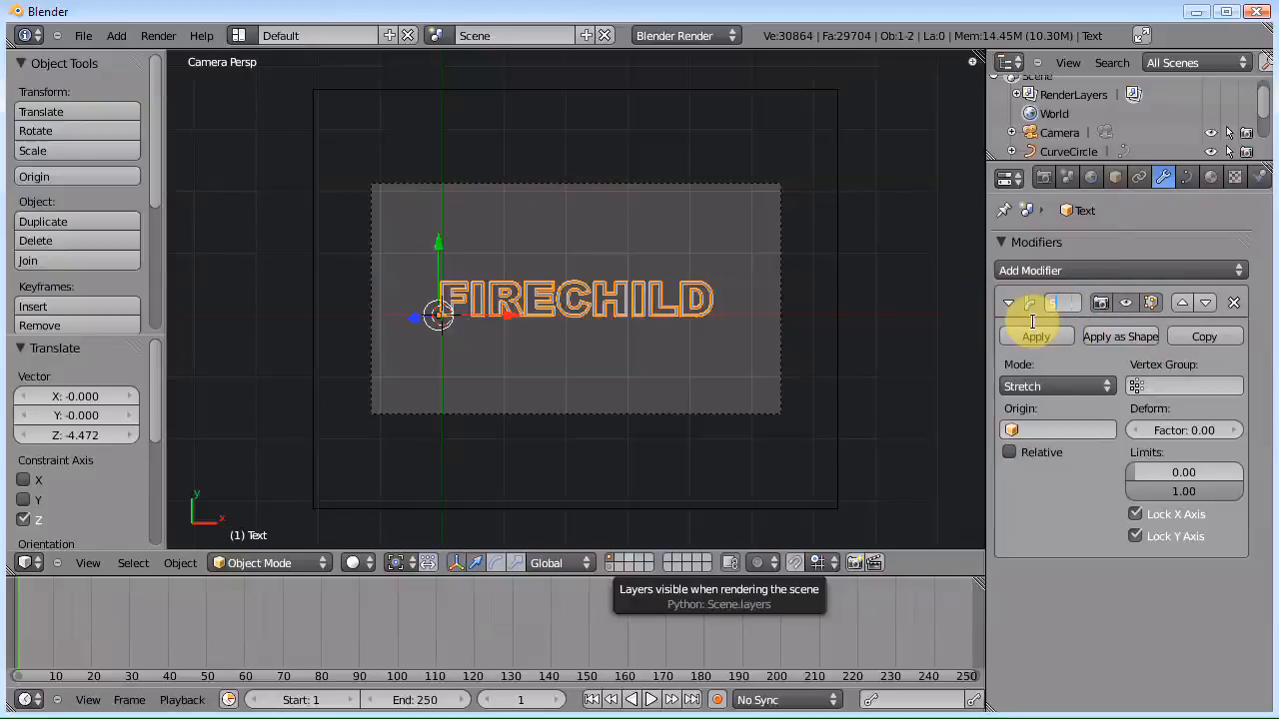
type("TRUS")
key("BackSpace")
key("BackSpace")
key("BackSpace")
key("BackSpace")
key("BackSpace")
type("STRE")
type("TCH")
key("Return")
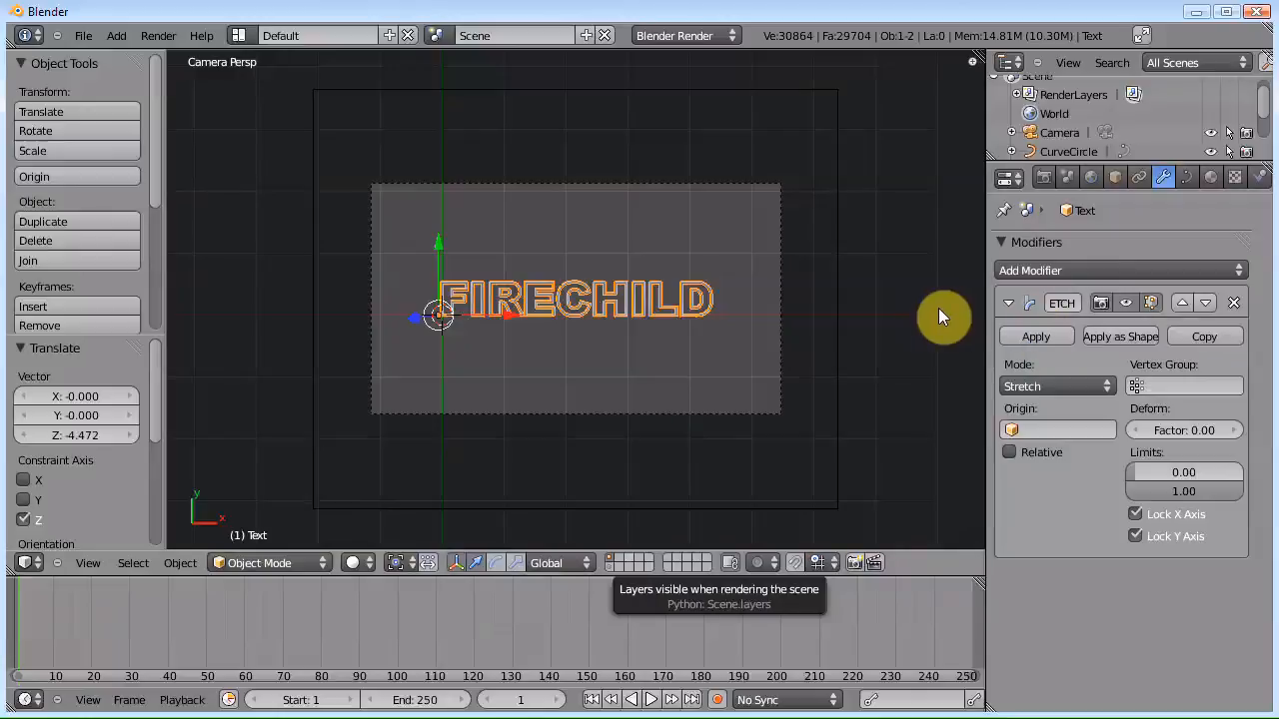
left_click_drag(985, 303, 942, 306)
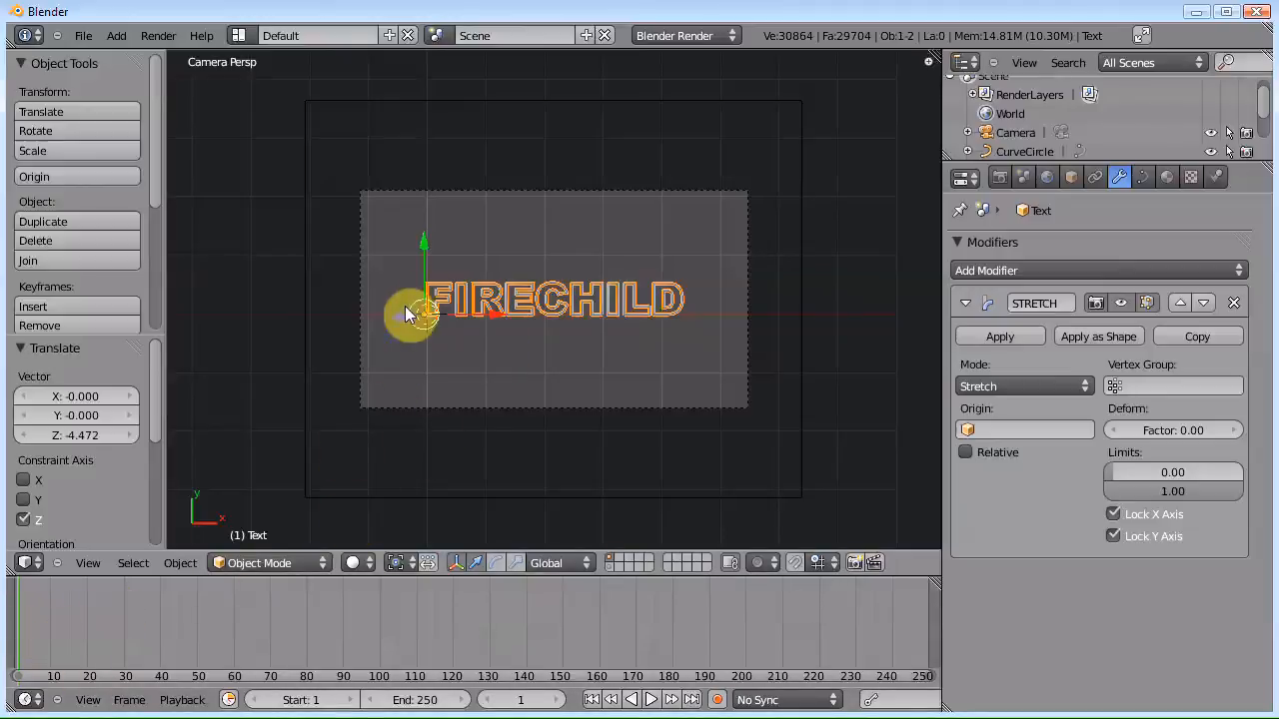
Step: Move the text about -30.3 units along global Z and insert a Location keyframe at frame 1
key("g")
key("z")
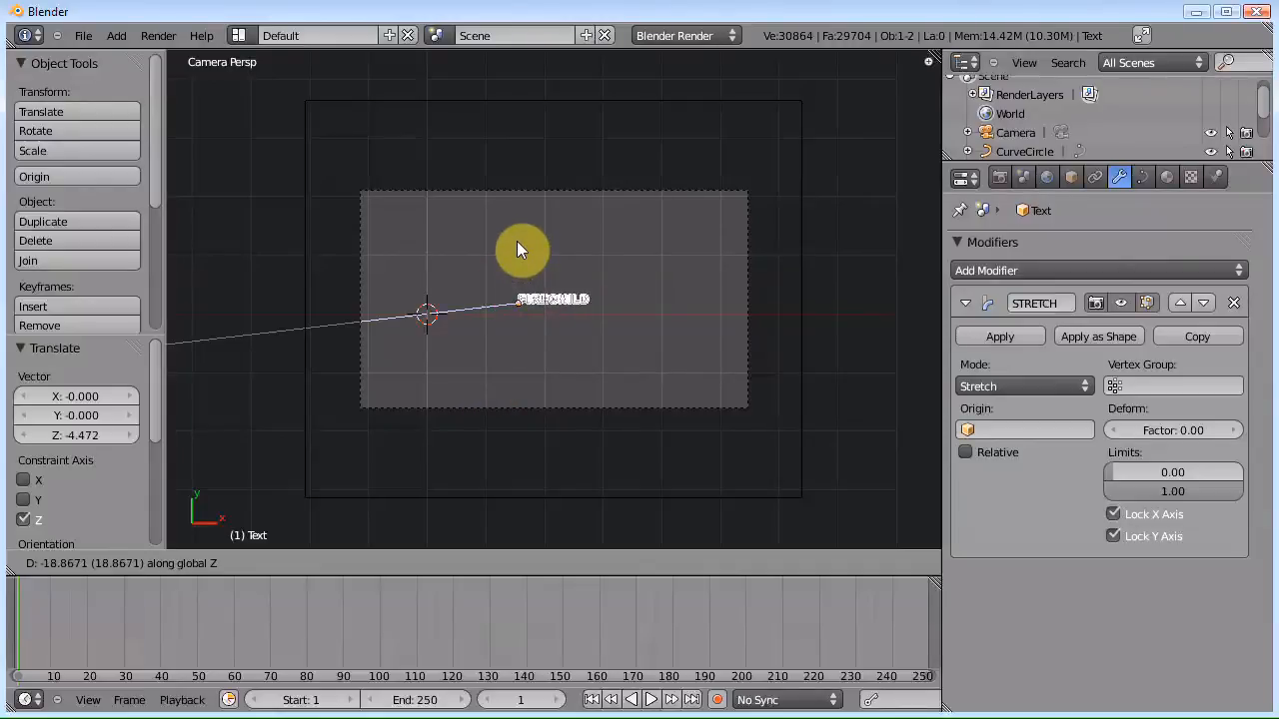
left_click(521, 212)
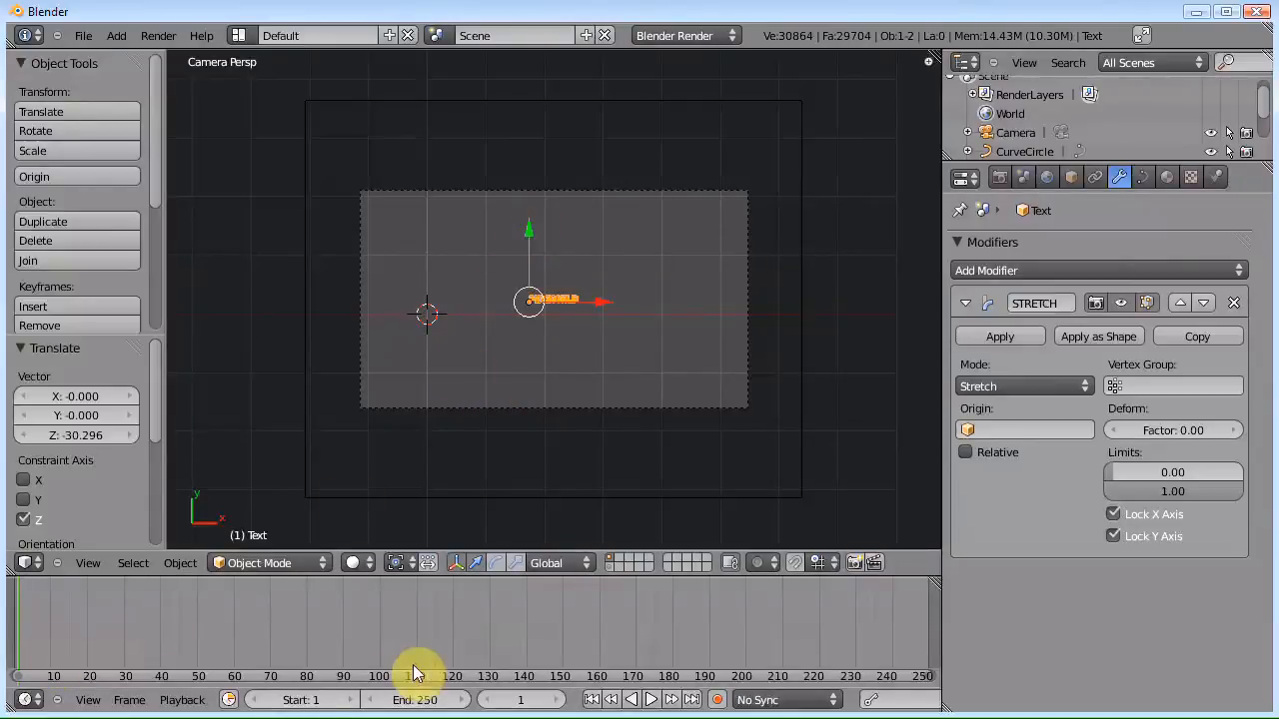
key("i")
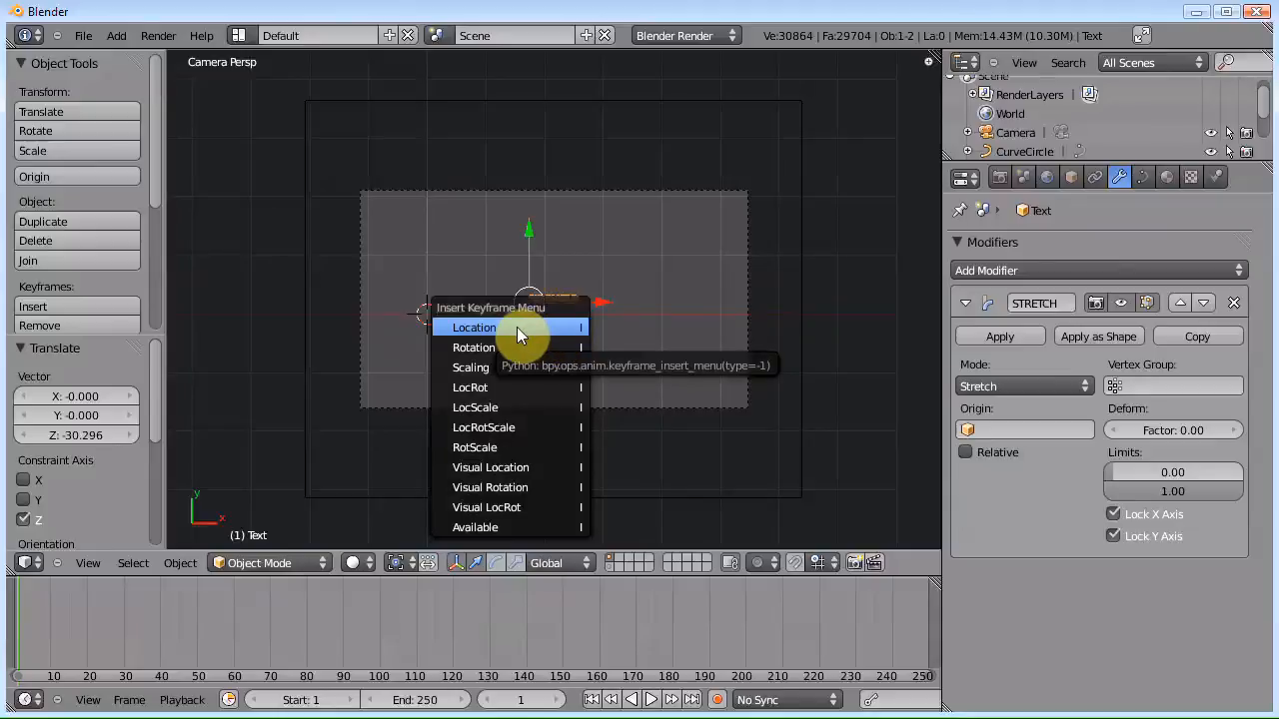
left_click(516, 328)
Step: At frame 35, move the text about 28.8 units along global Z and insert a Location keyframe
left_click_drag(19, 631, 141, 615)
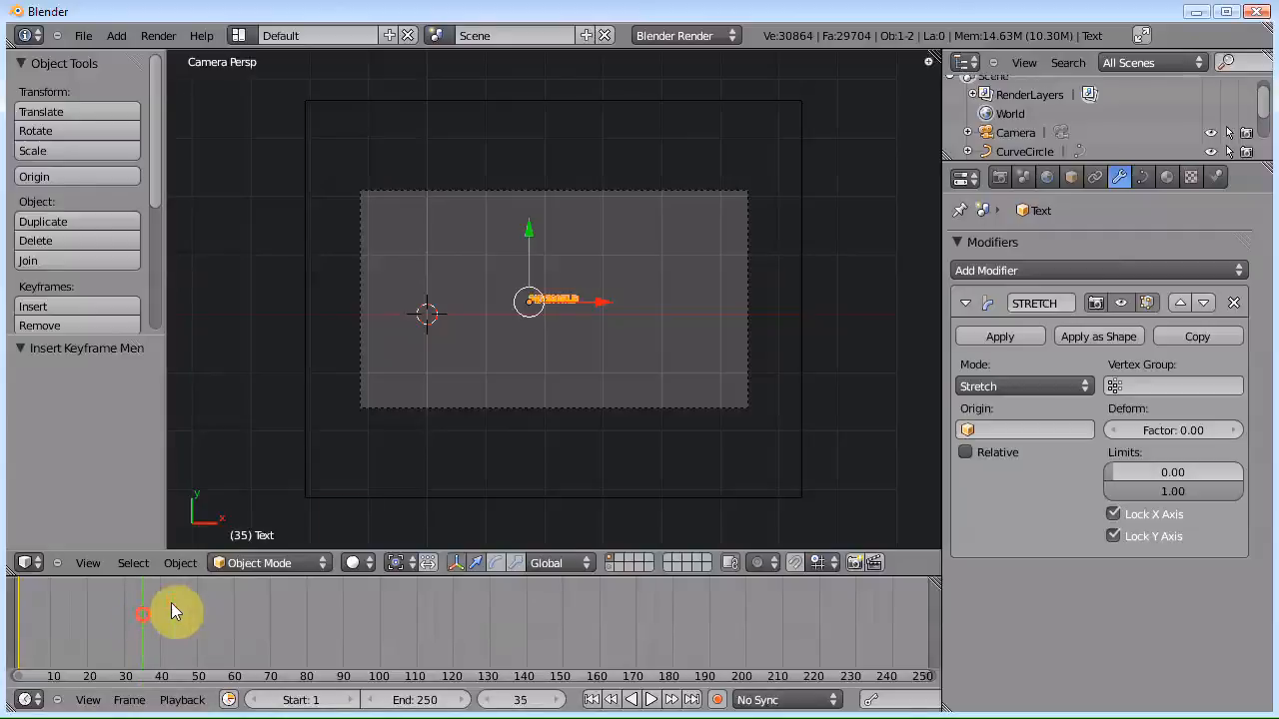
key("g")
key("z")
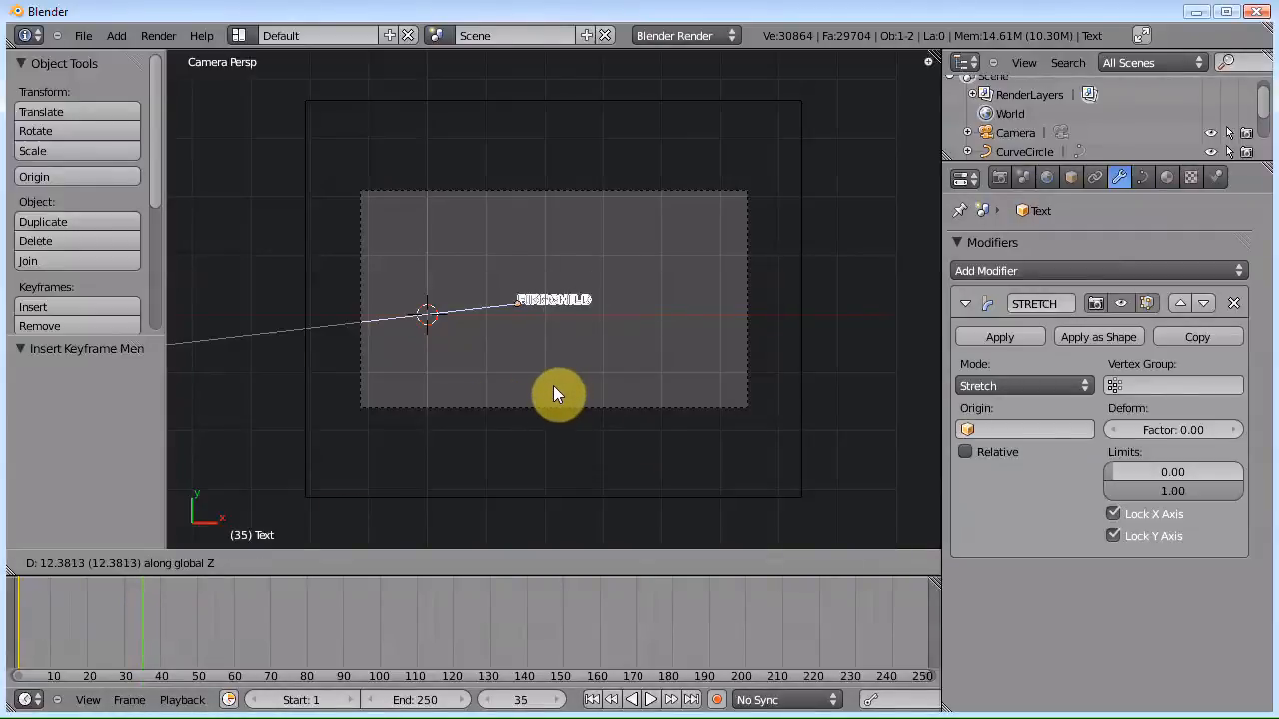
left_click(563, 471)
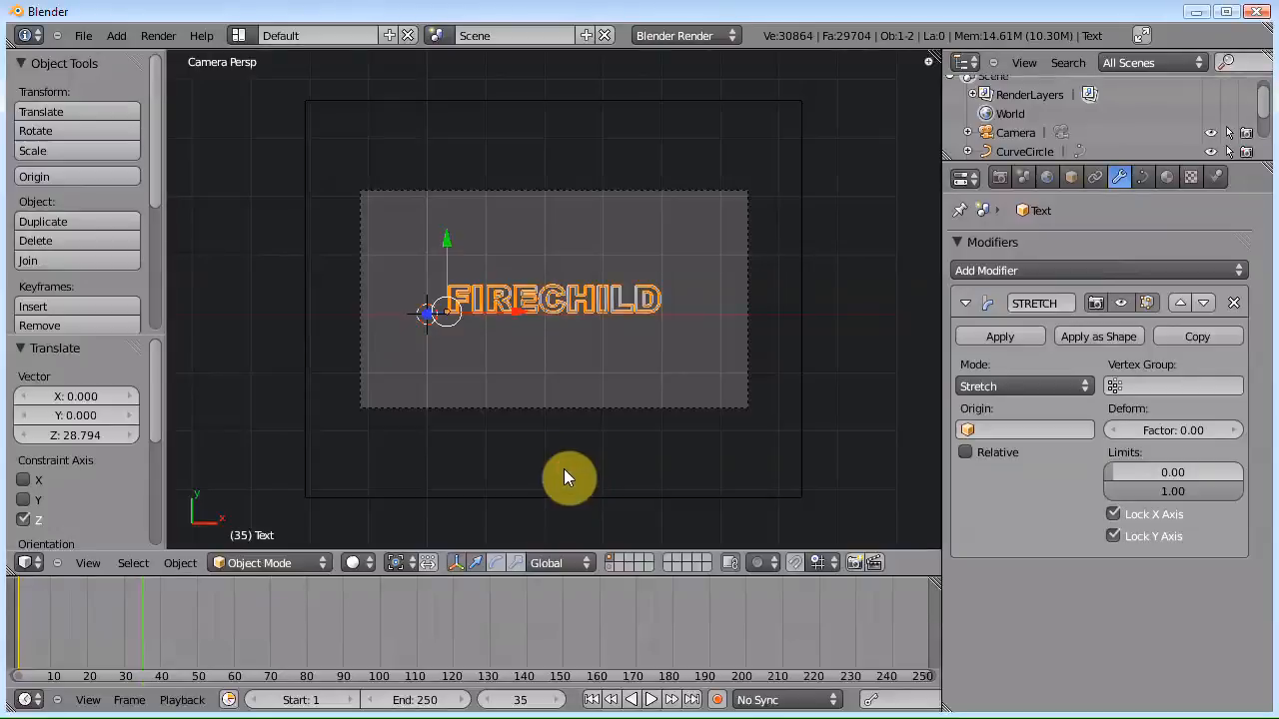
key("i")
left_click(547, 417)
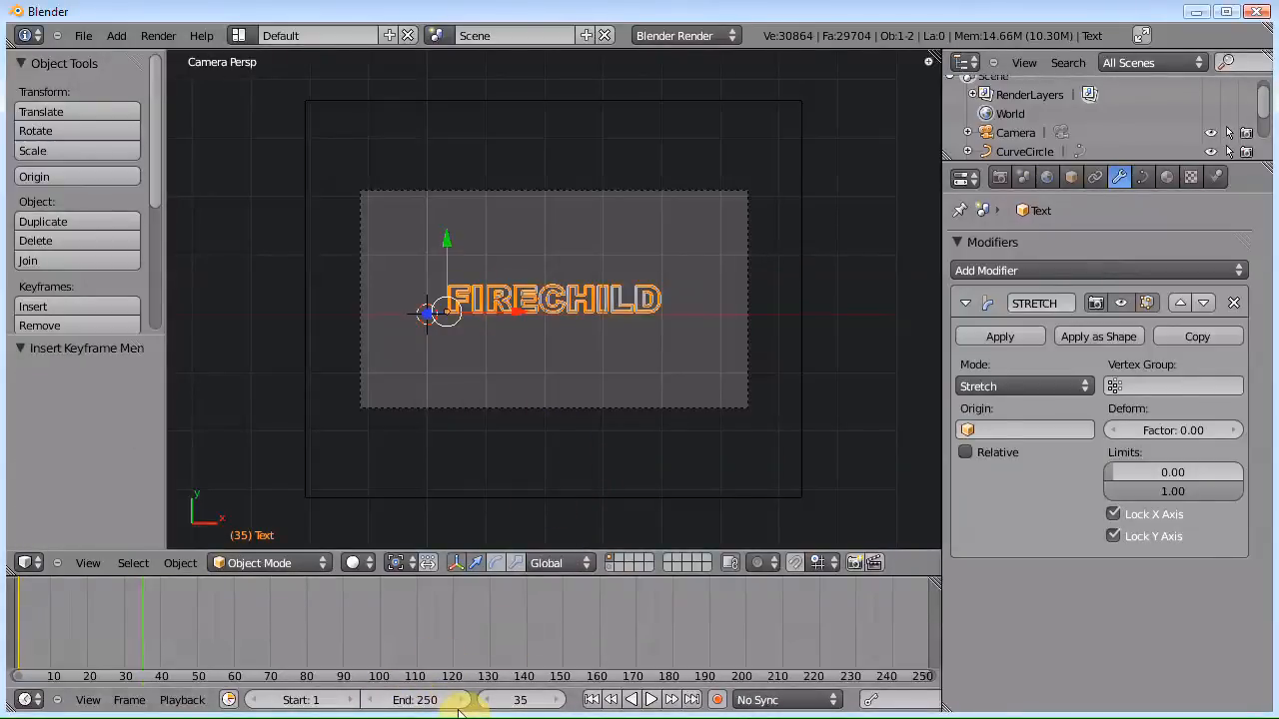
Step: Set the animation's end frame to 100
left_click(421, 700)
type("100")
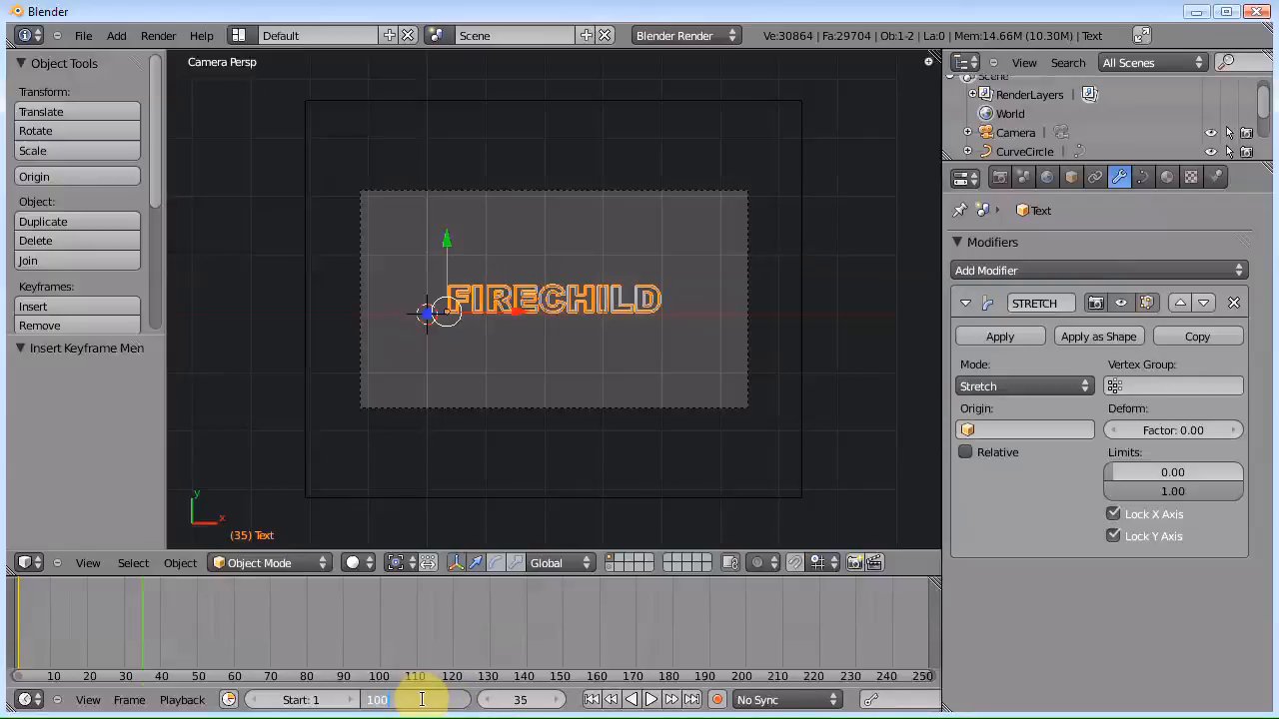
key("Return")
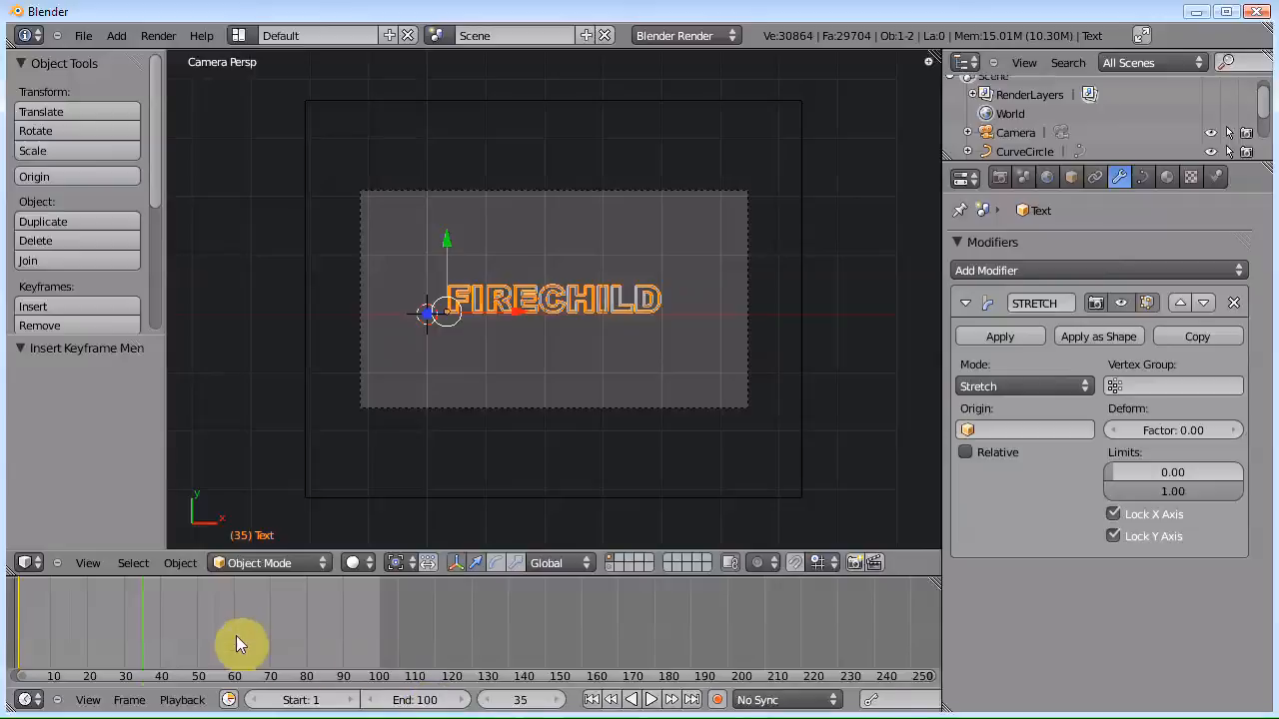
Step: At frame 100, move the text about 8.49 units along global Z past the camera and insert a Location keyframe
left_click(523, 705)
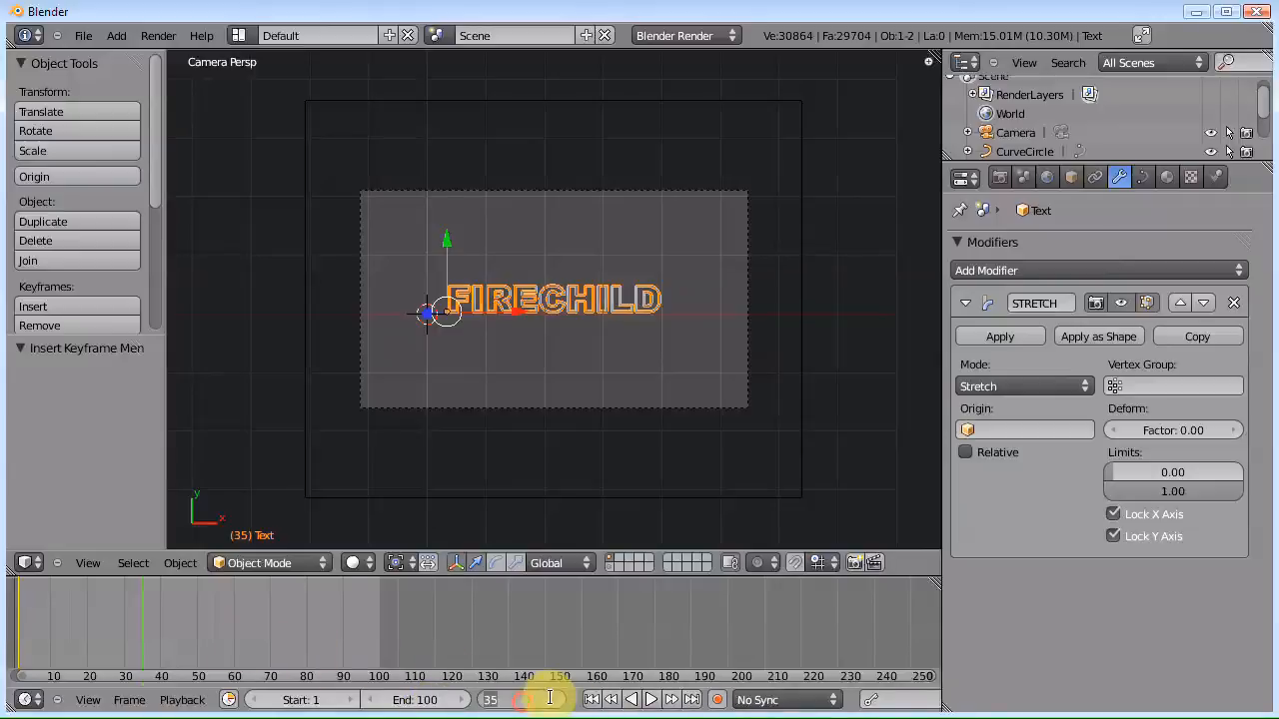
type("100")
key("Return")
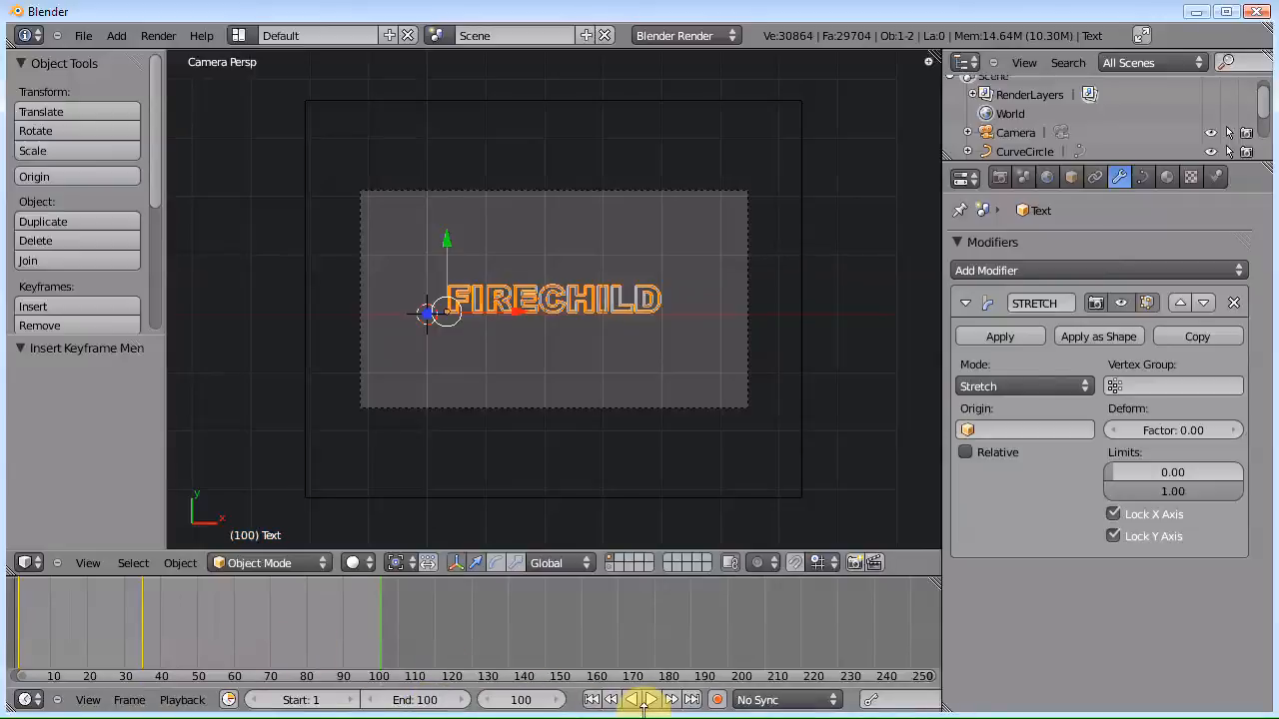
key("g")
key("z")
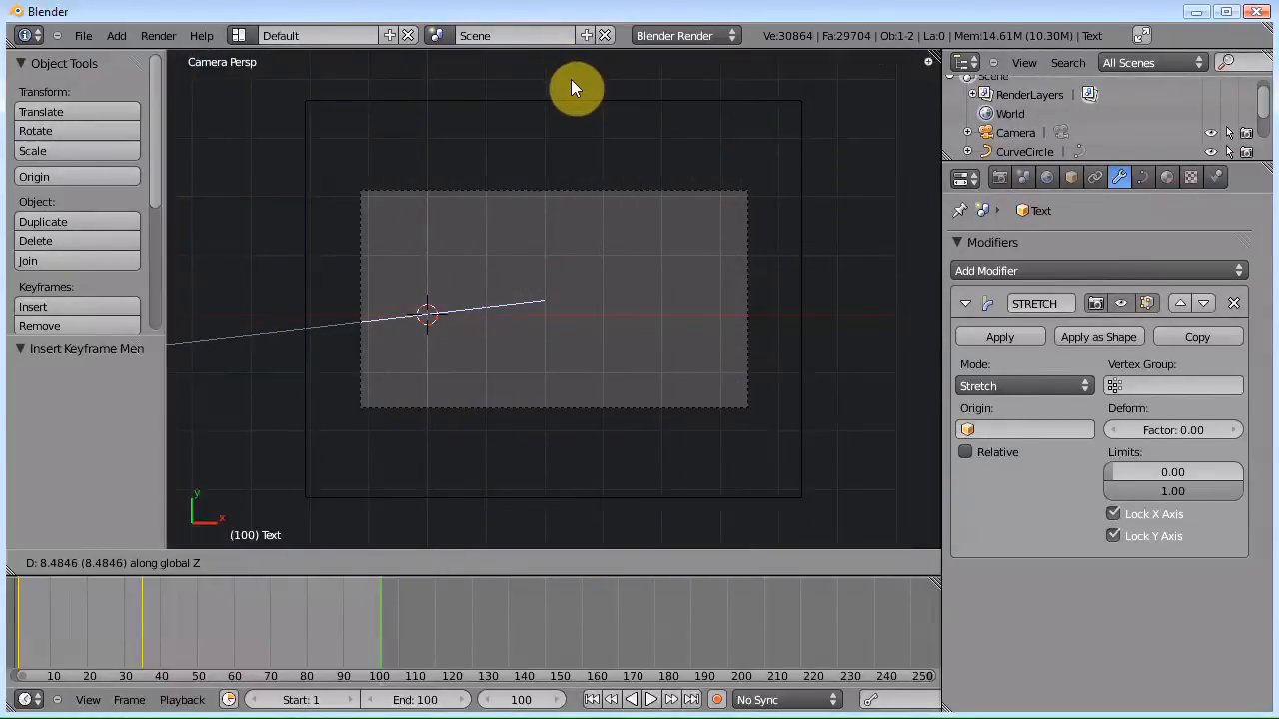
left_click(571, 78)
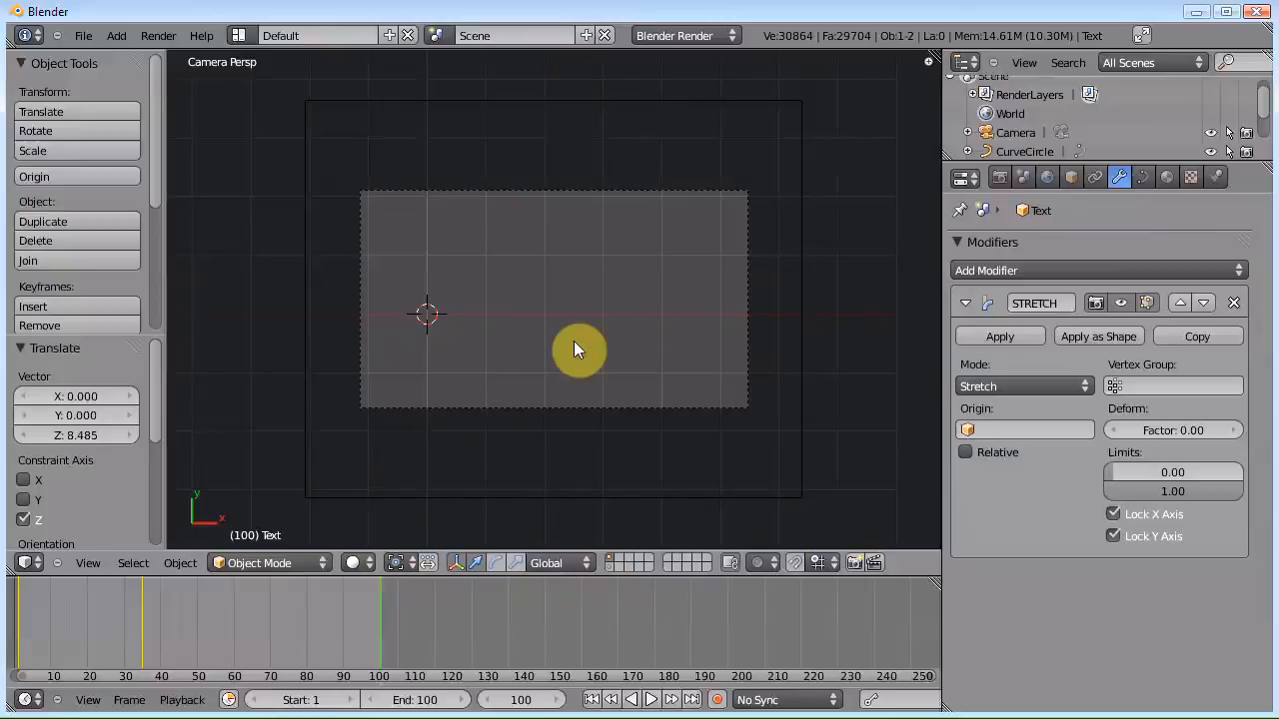
key("i")
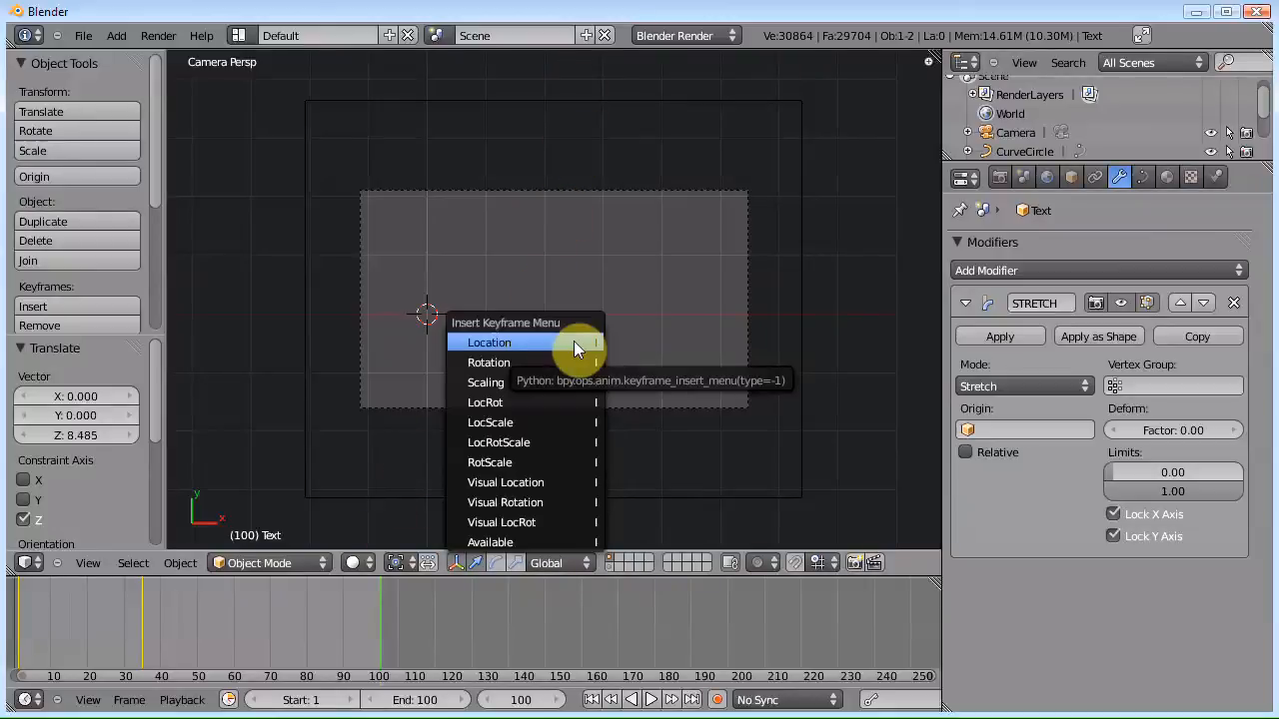
left_click(573, 342)
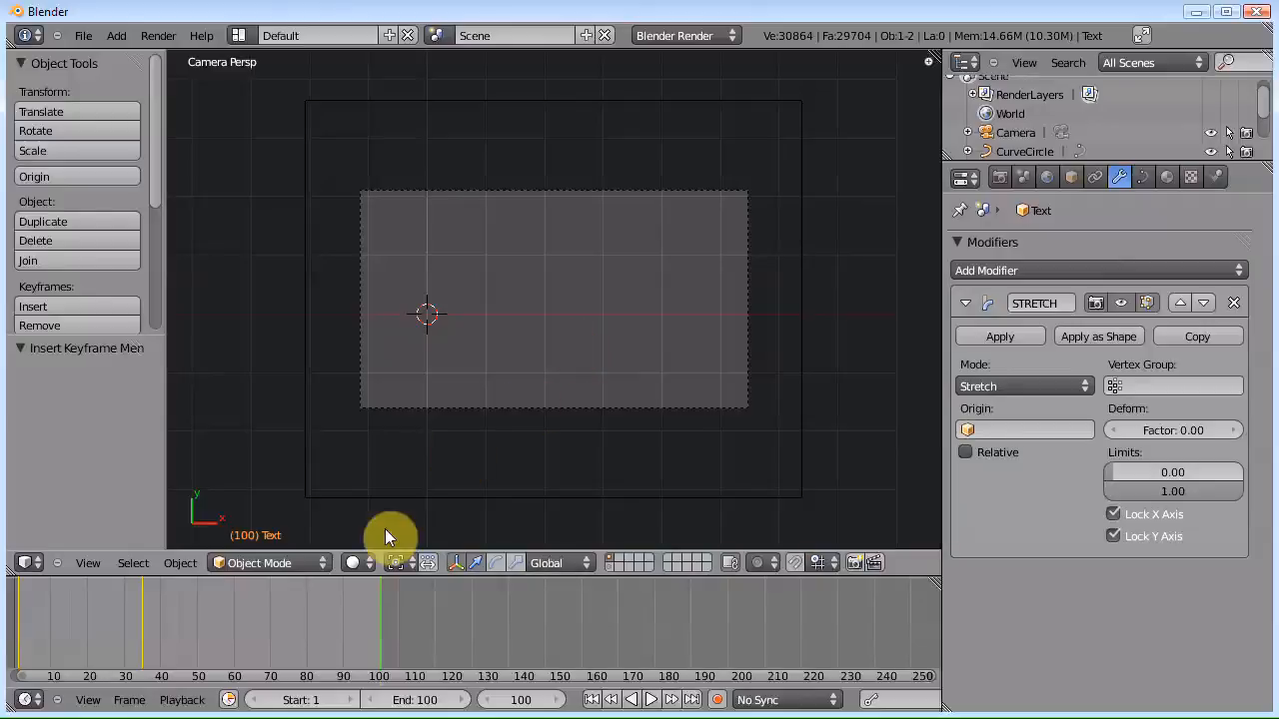
Step: Scrub and play back the text's fly-through animation, stop it and return to frame 35
left_click_drag(377, 595, 146, 606)
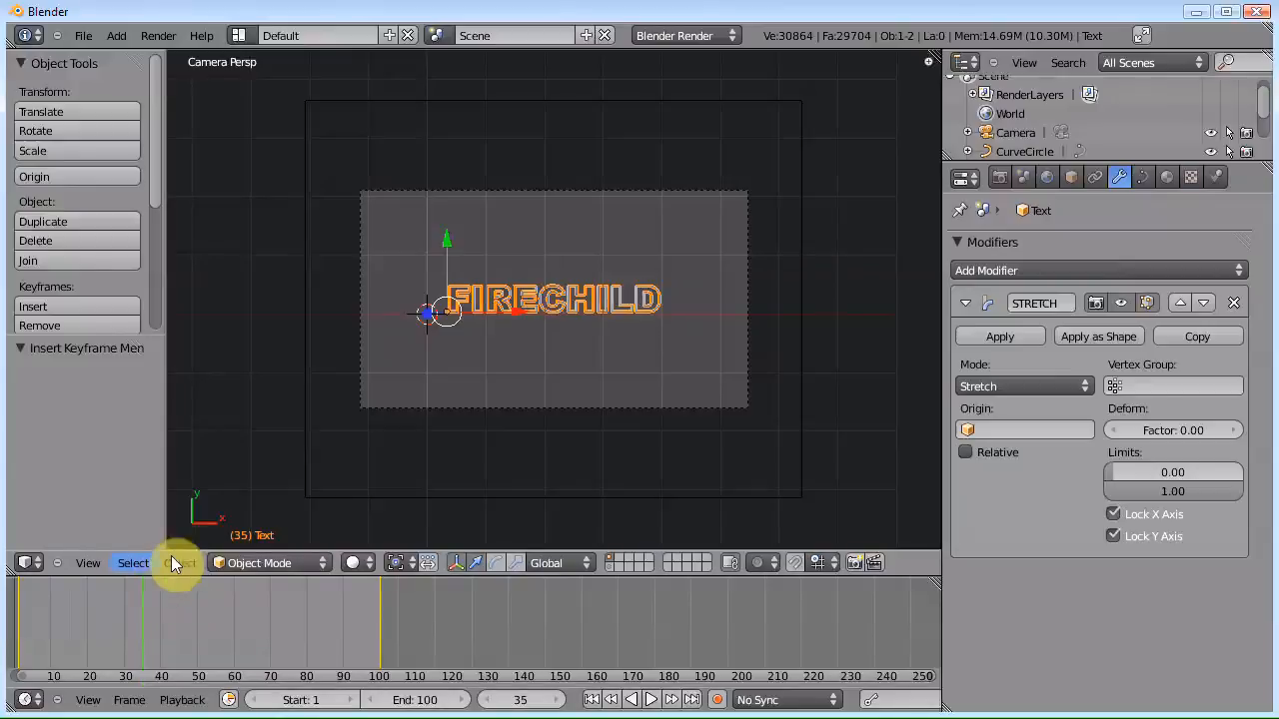
left_click_drag(137, 625, 22, 636)
key("alt+a")
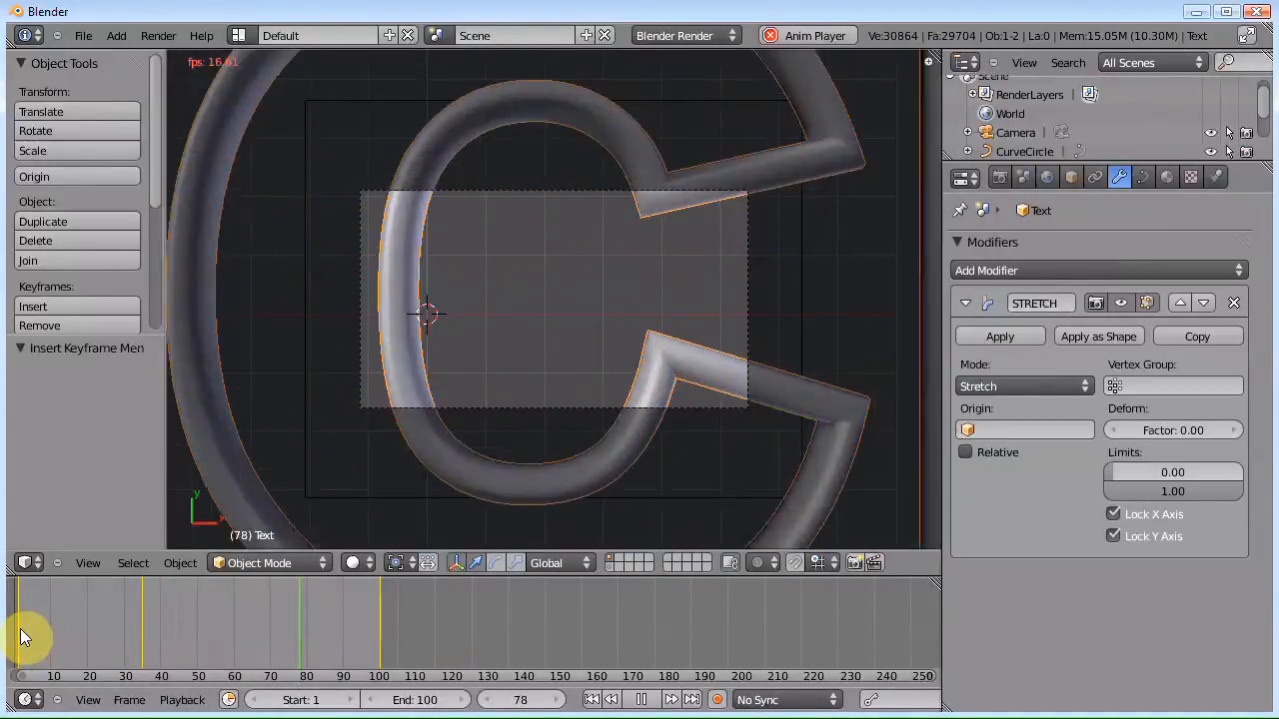
key("space")
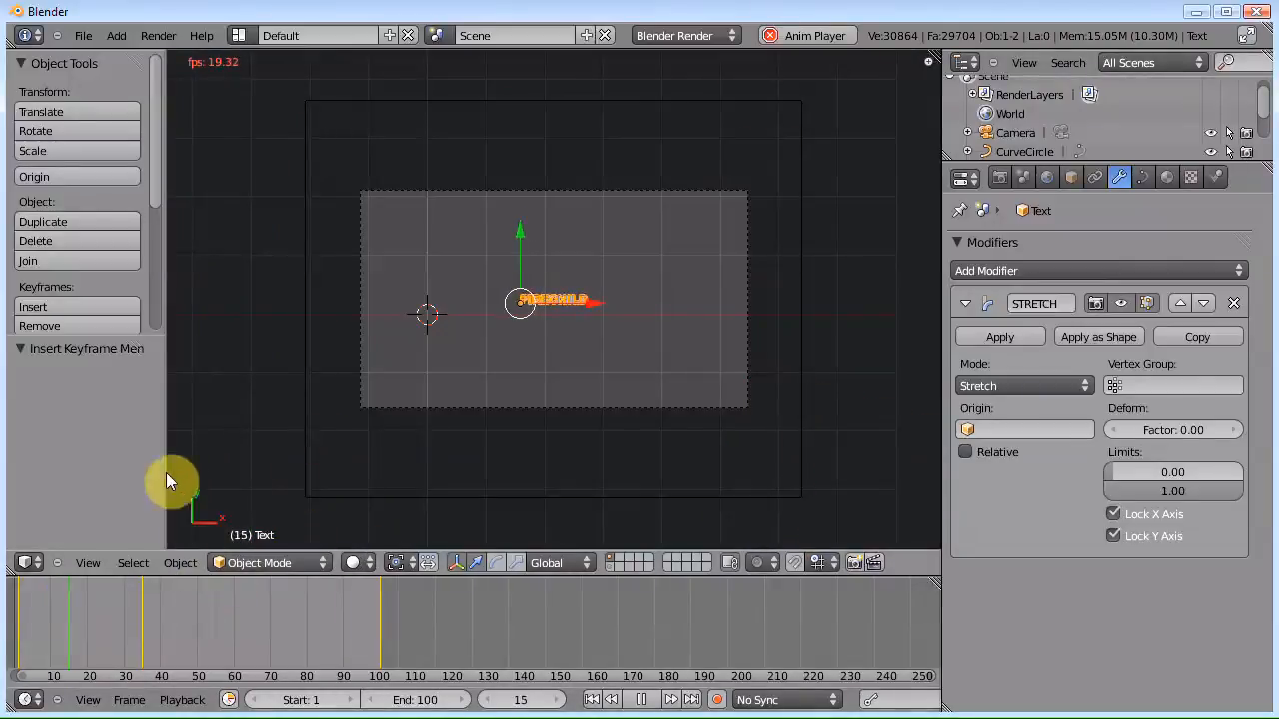
key("Escape")
left_click_drag(20, 627, 142, 620)
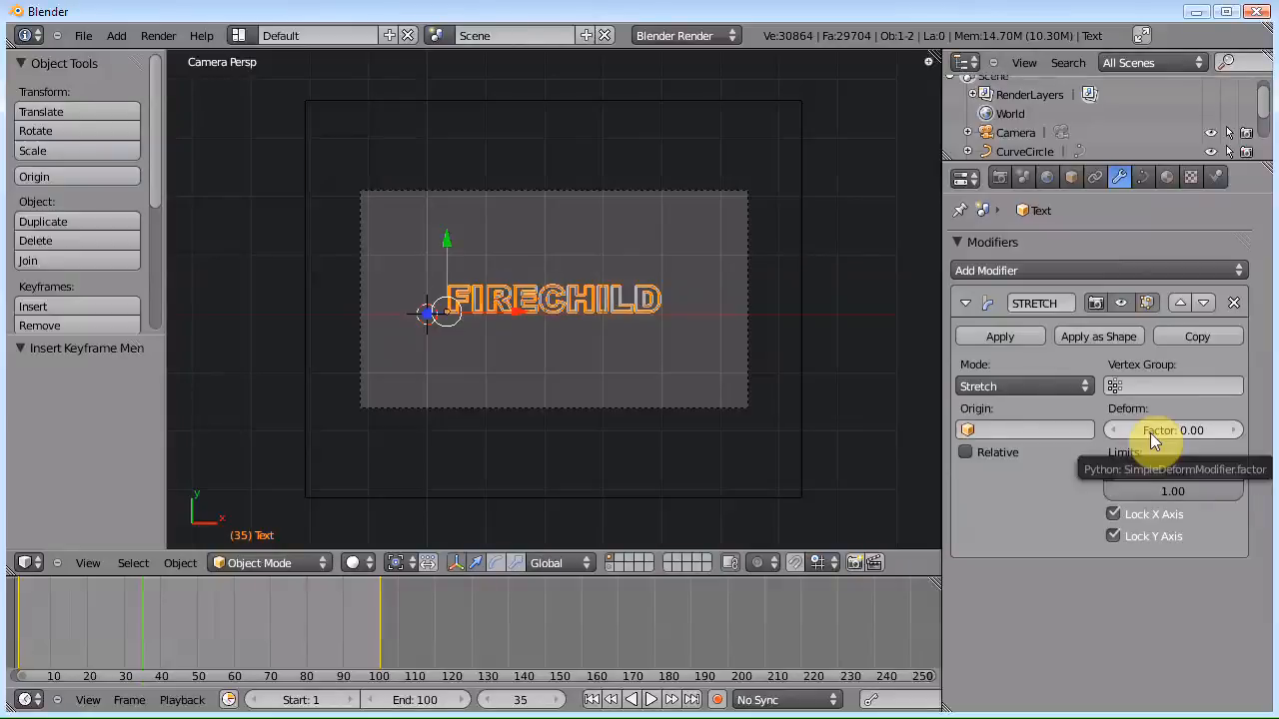
Step: Keyframe the Stretch modifier's deform factor at 0 on frame 35 and at 4 on frame 50
key("i")
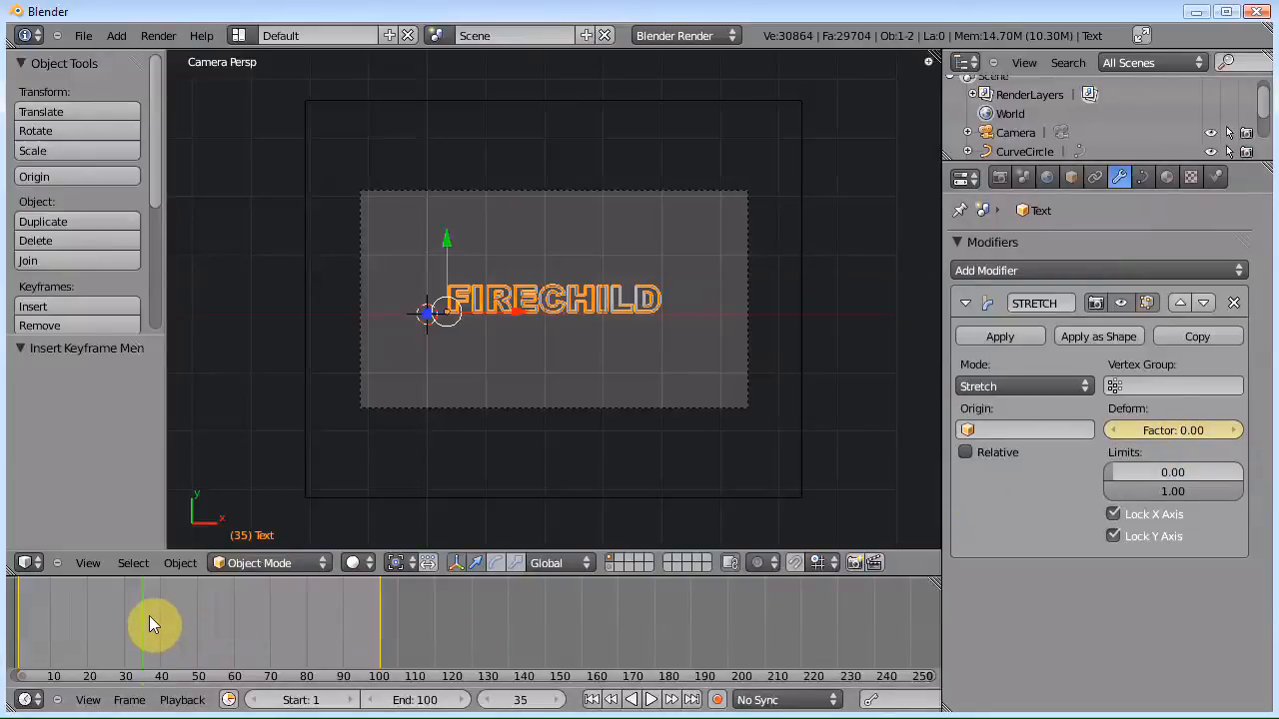
left_click_drag(144, 617, 195, 615)
left_click(1182, 429)
type("4")
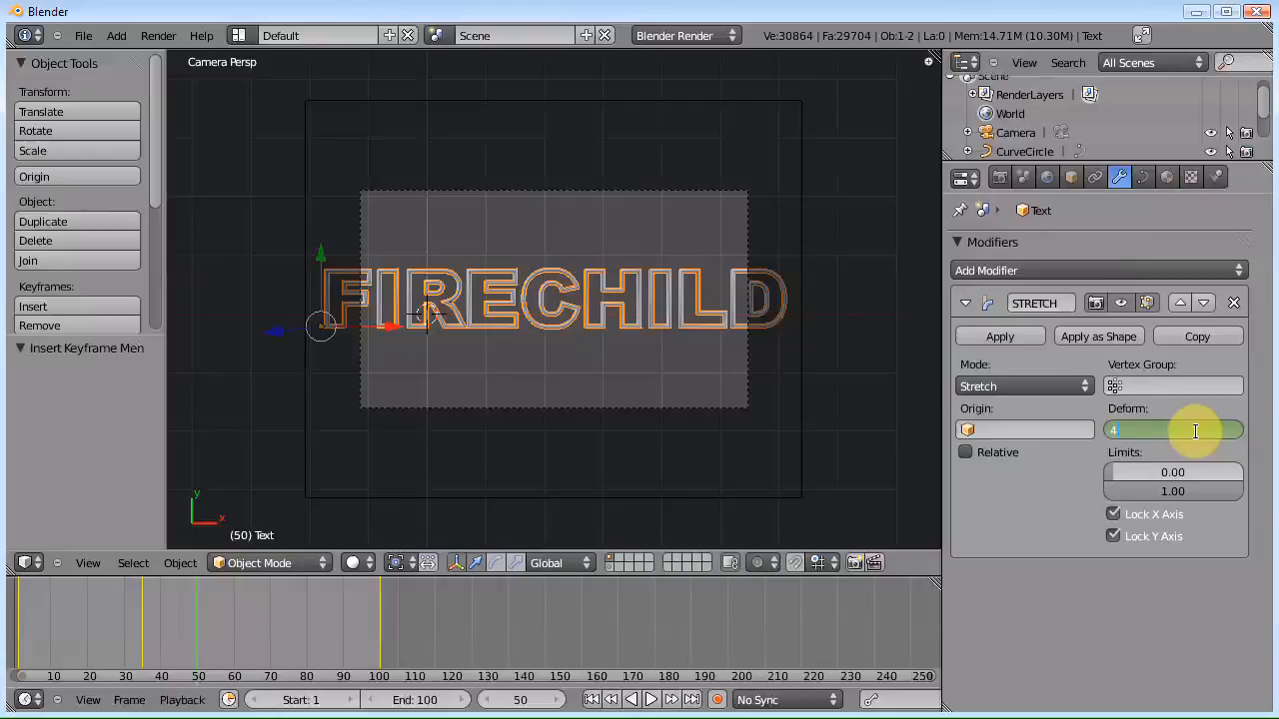
key("Return")
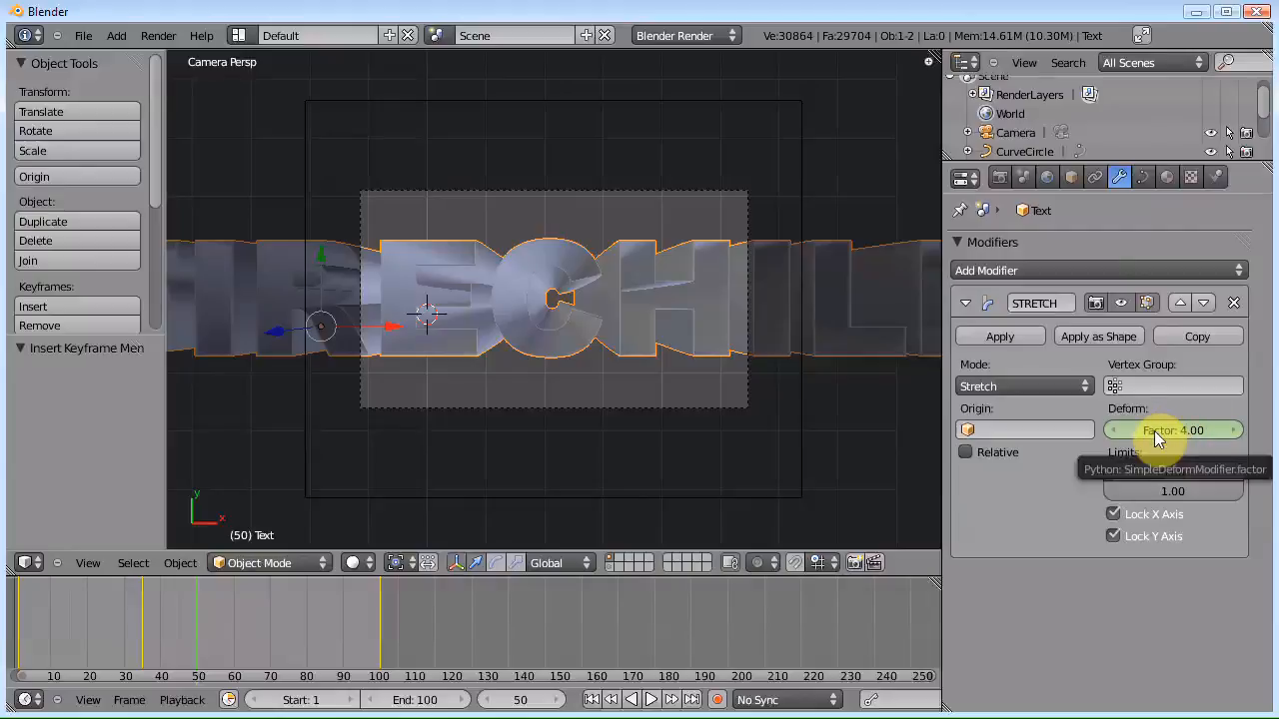
key("i")
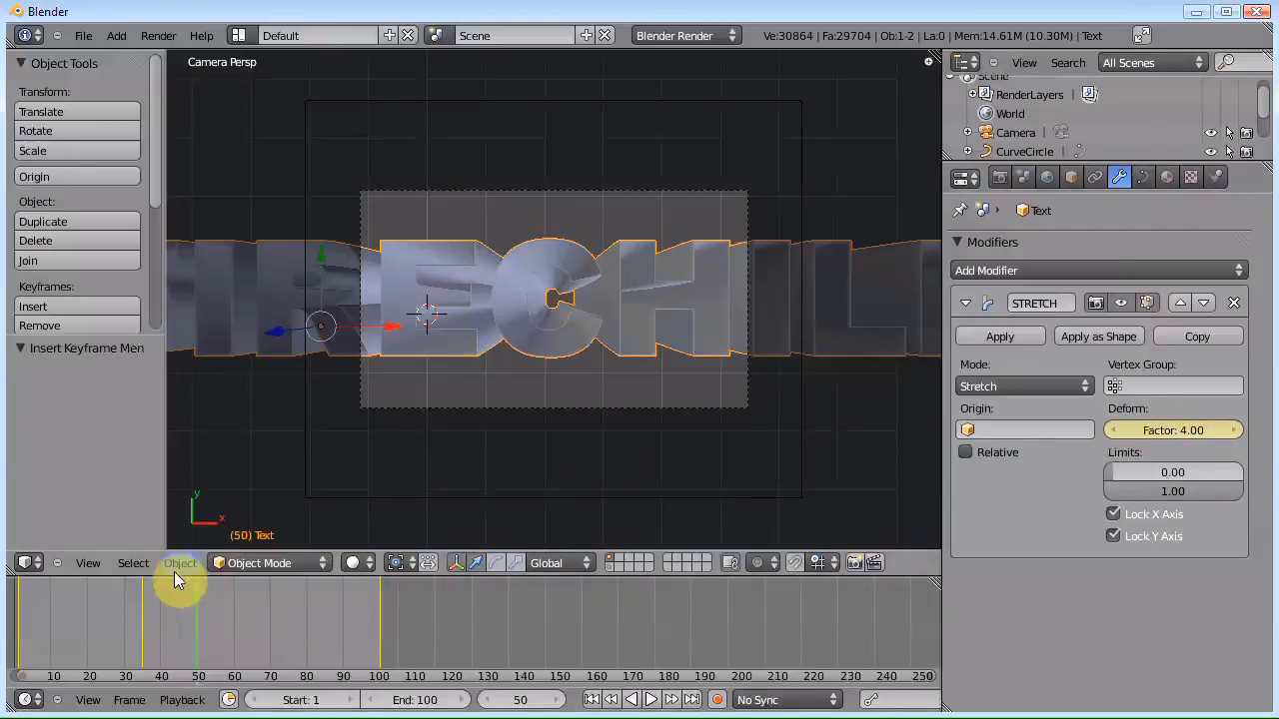
Step: Scrub through the stretch animation, return to frame 50 and render that frame
left_click_drag(196, 616, 322, 586)
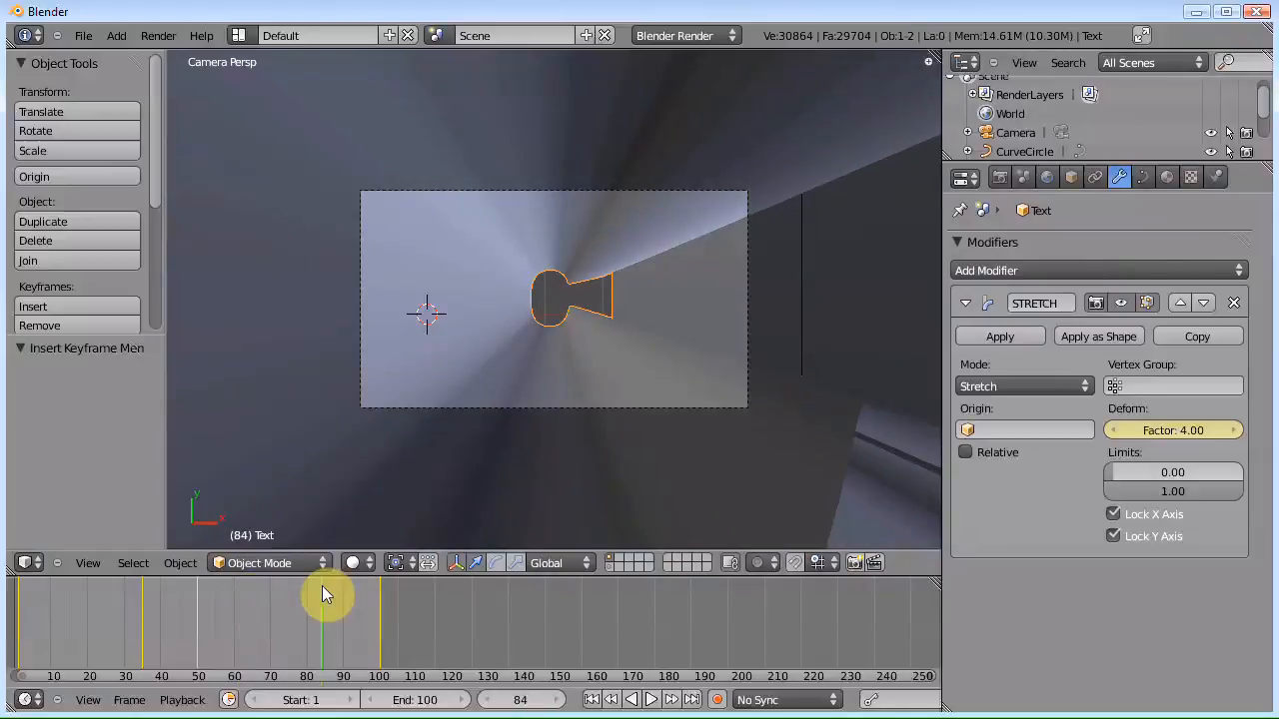
left_click(186, 617)
left_click_drag(190, 617, 196, 610)
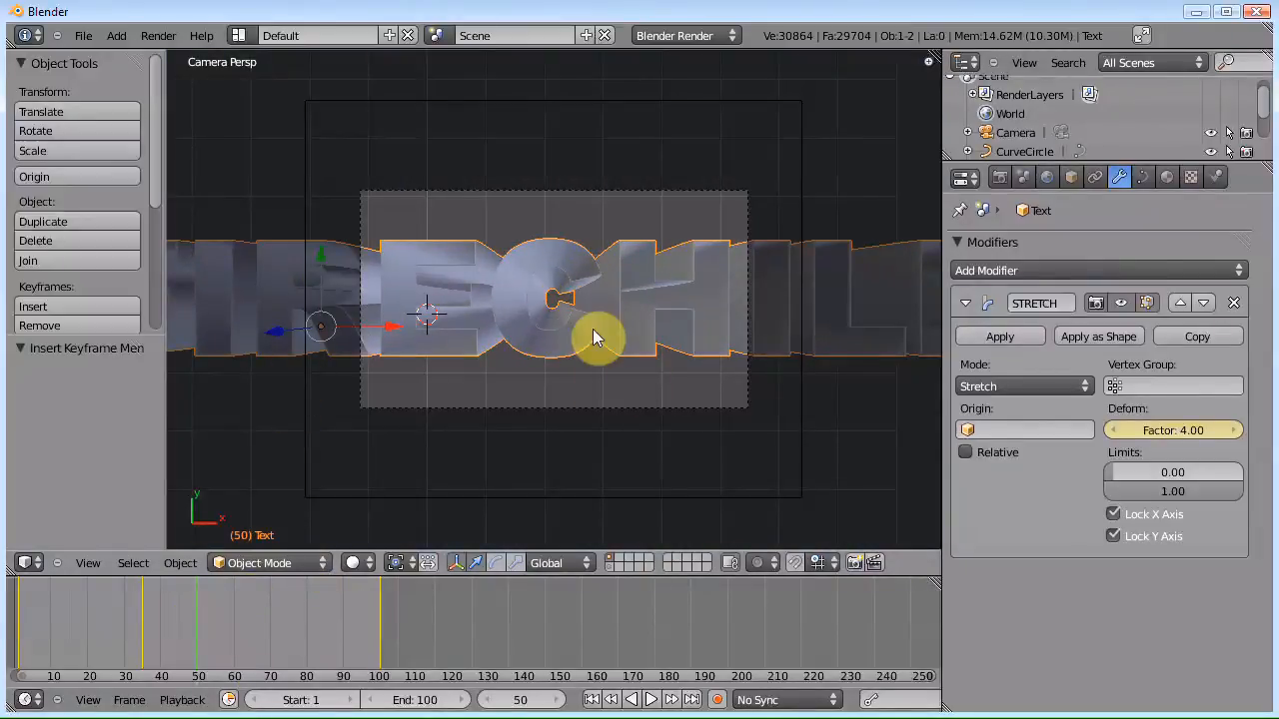
key("F12")
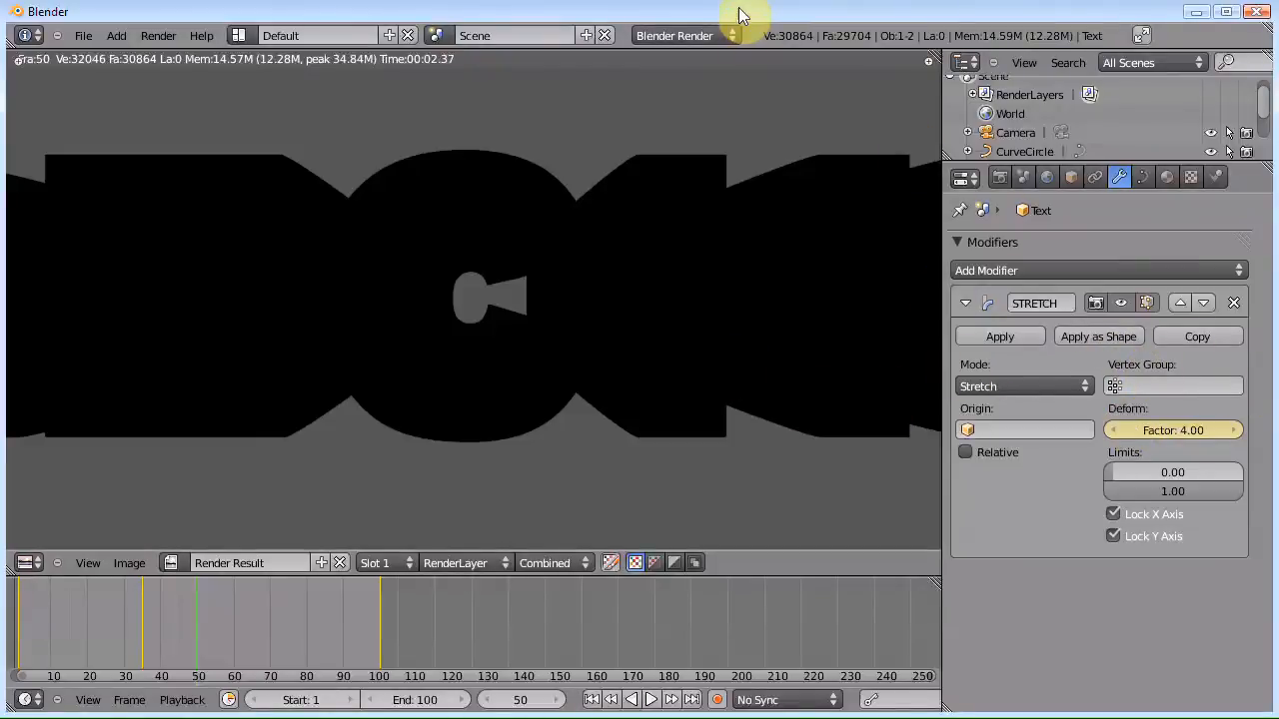
Step: Close the render and set the world's horizon color to black
left_click(1046, 177)
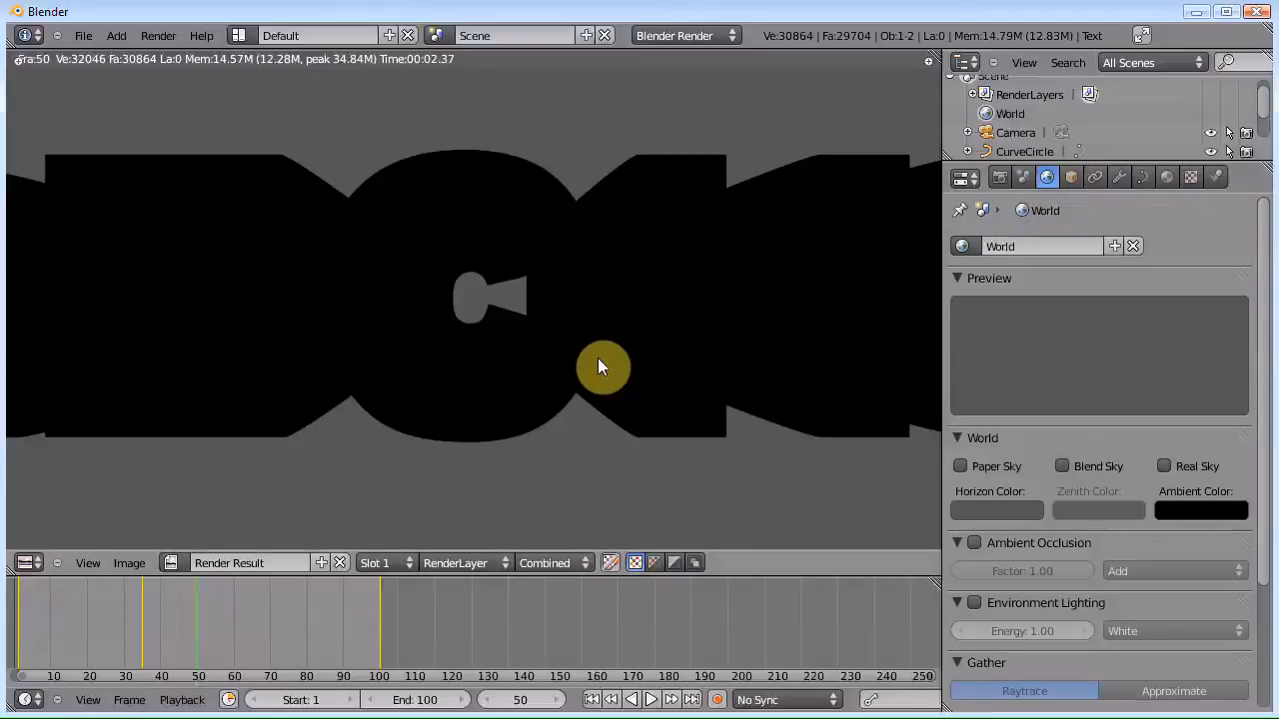
key("Escape")
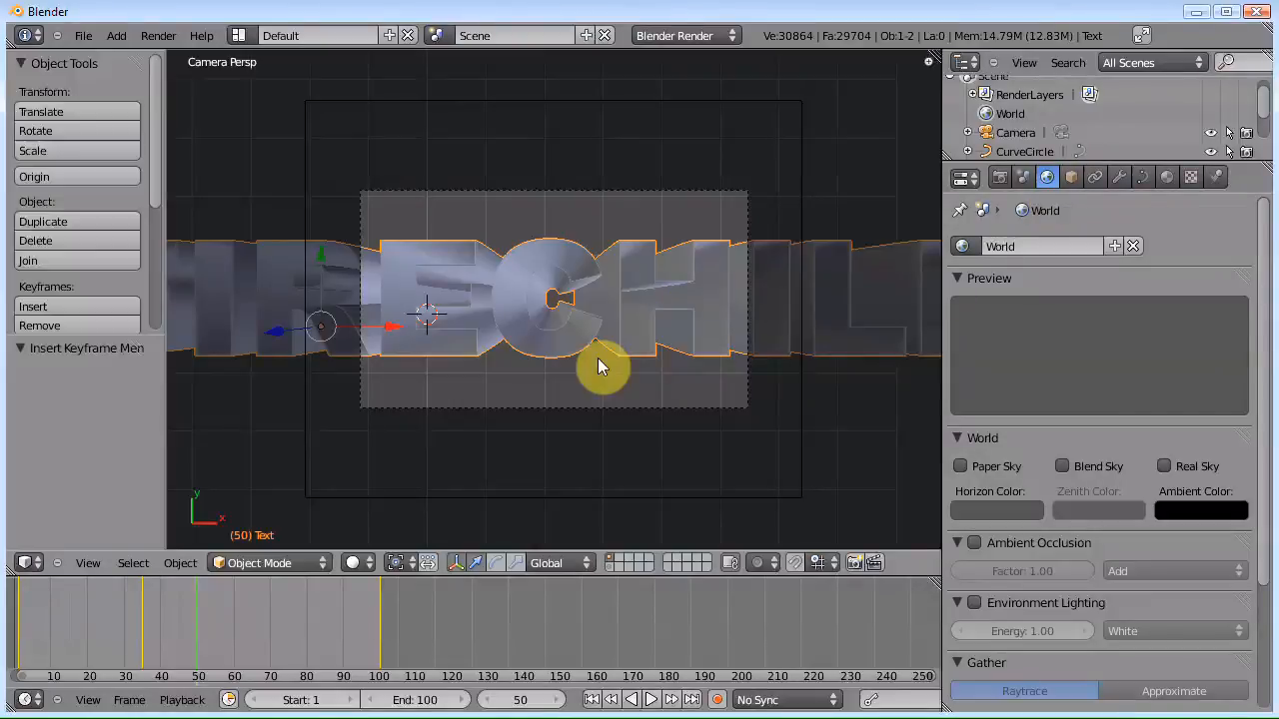
left_click(978, 513)
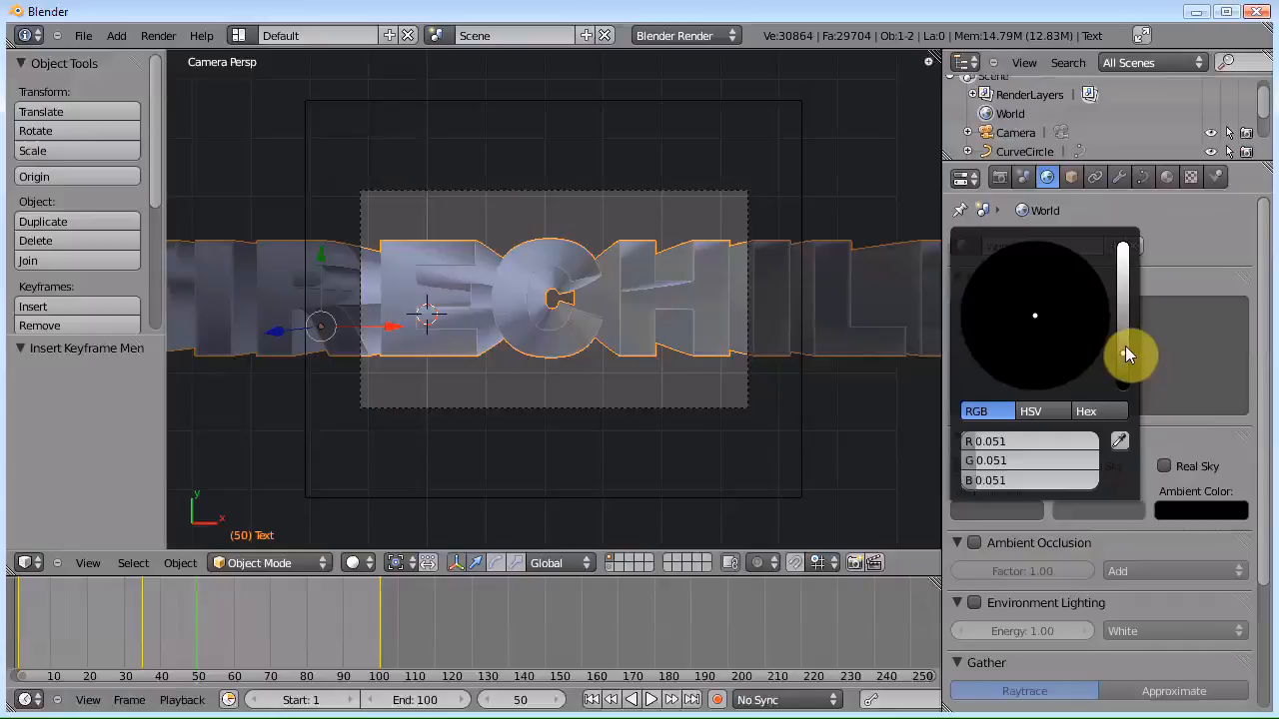
left_click_drag(1125, 355, 1128, 401)
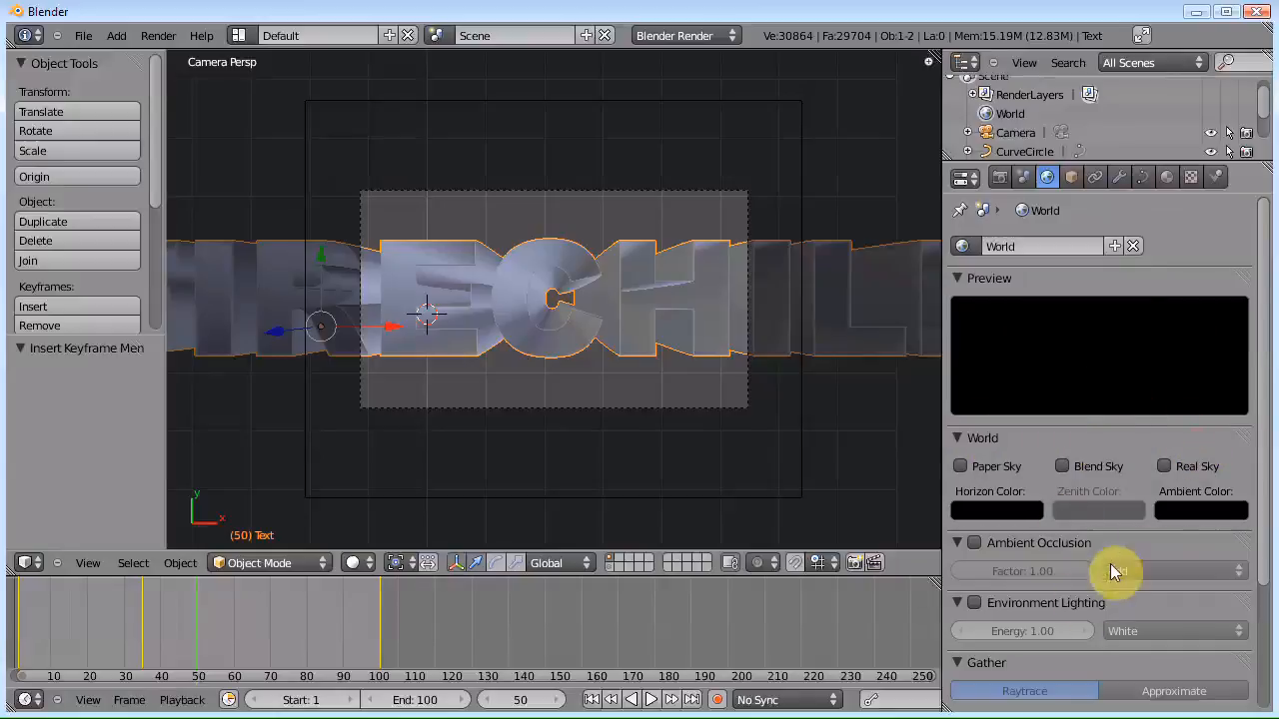
Step: Enable Stars in the world settings and set the star size to 0.05
scroll(1114, 571, "down", 4)
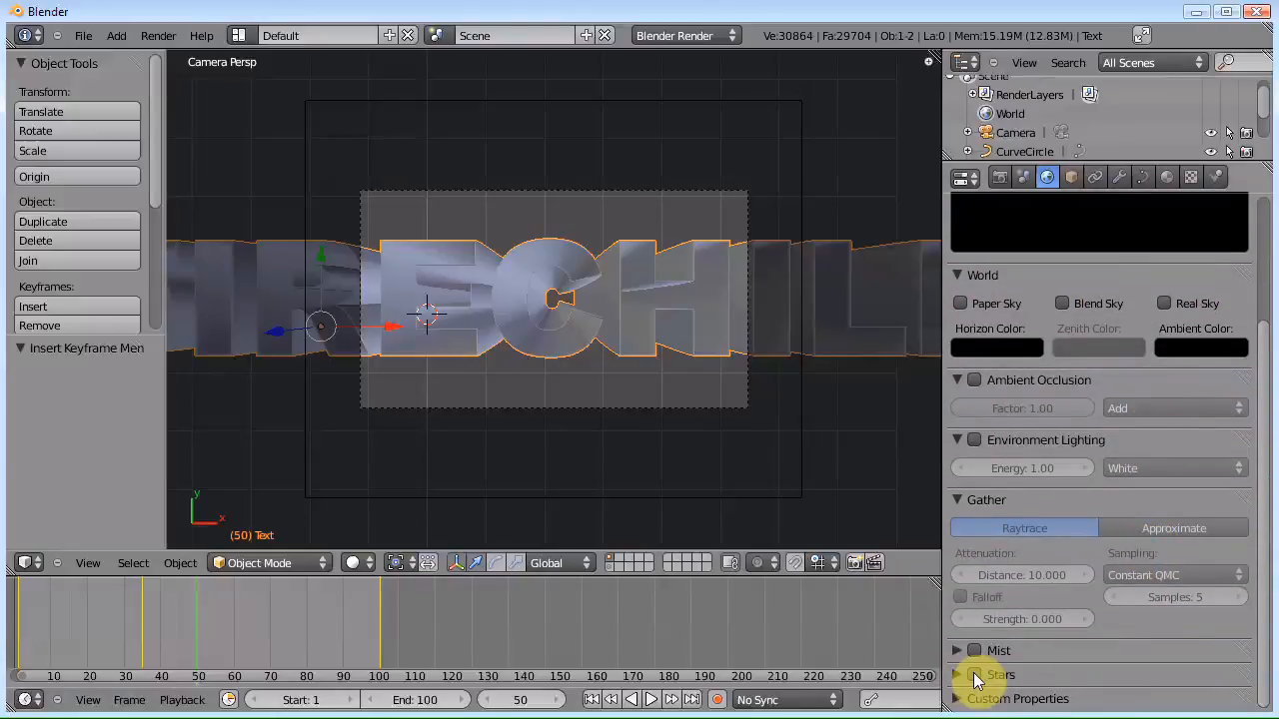
left_click(975, 676)
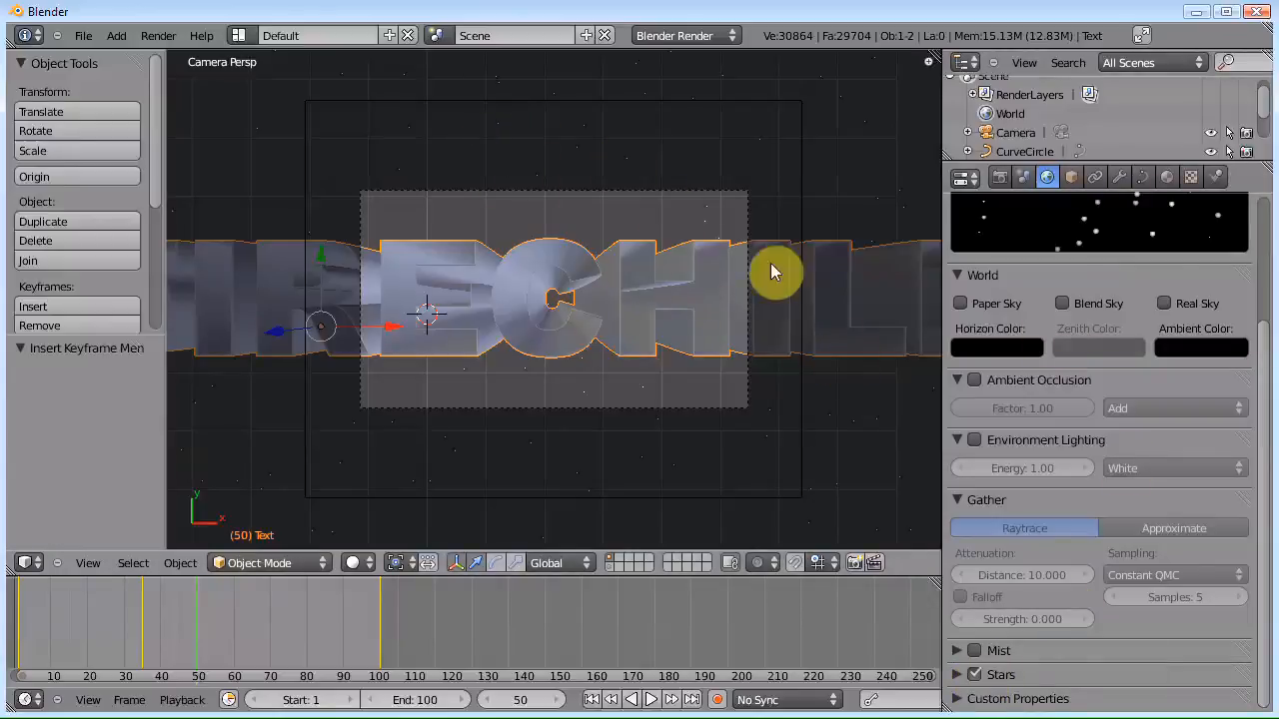
scroll(1039, 344, "up", 4)
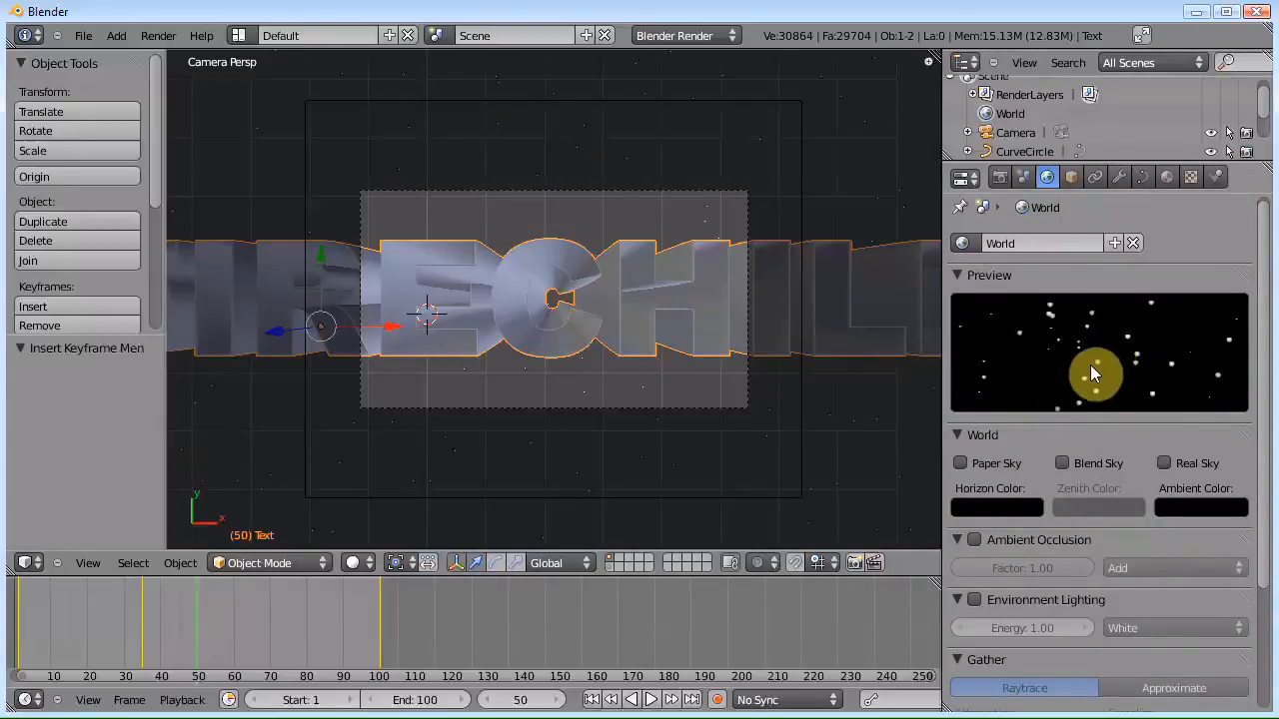
scroll(1090, 365, "down", 4)
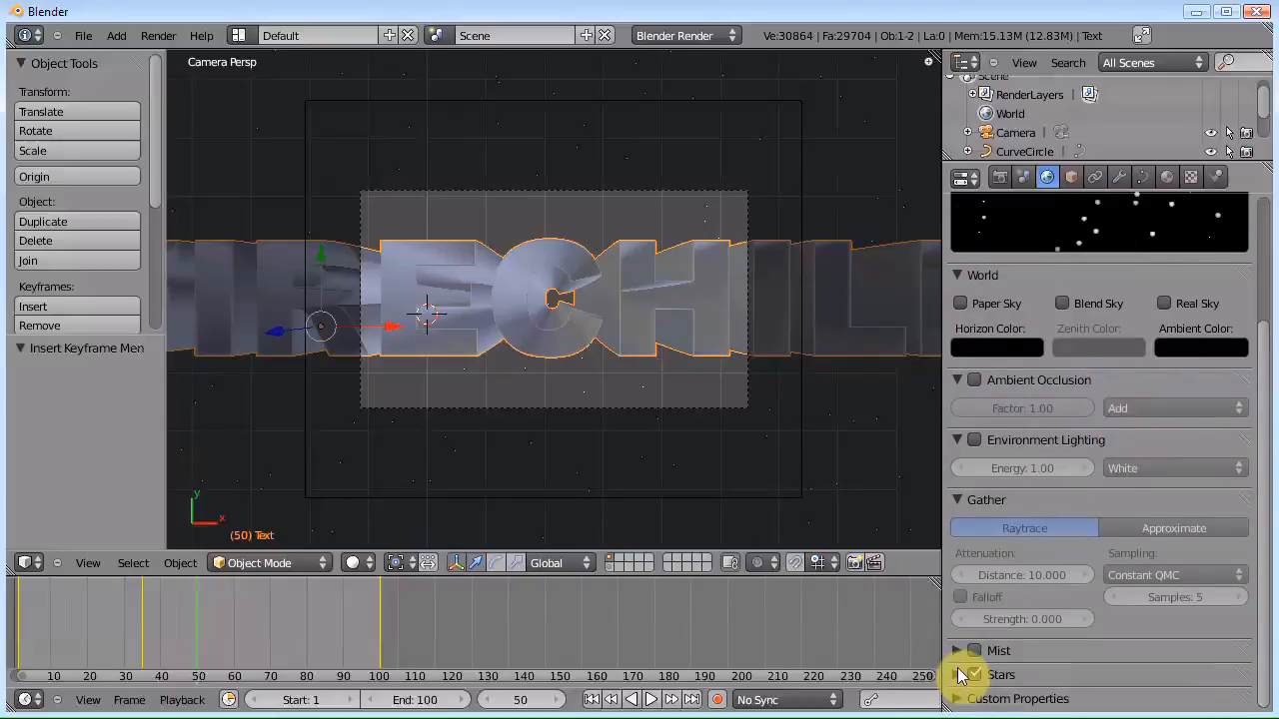
left_click(958, 675)
scroll(1099, 657, "down", 2)
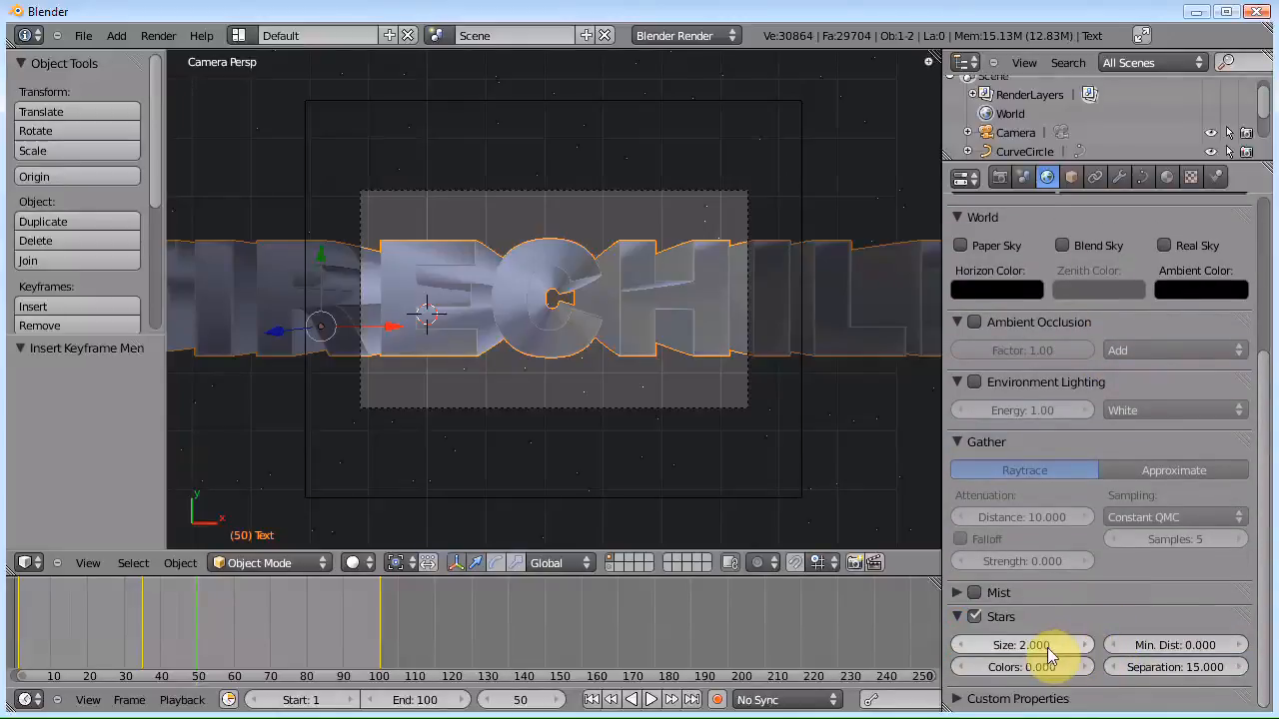
left_click(1048, 648)
type(".05")
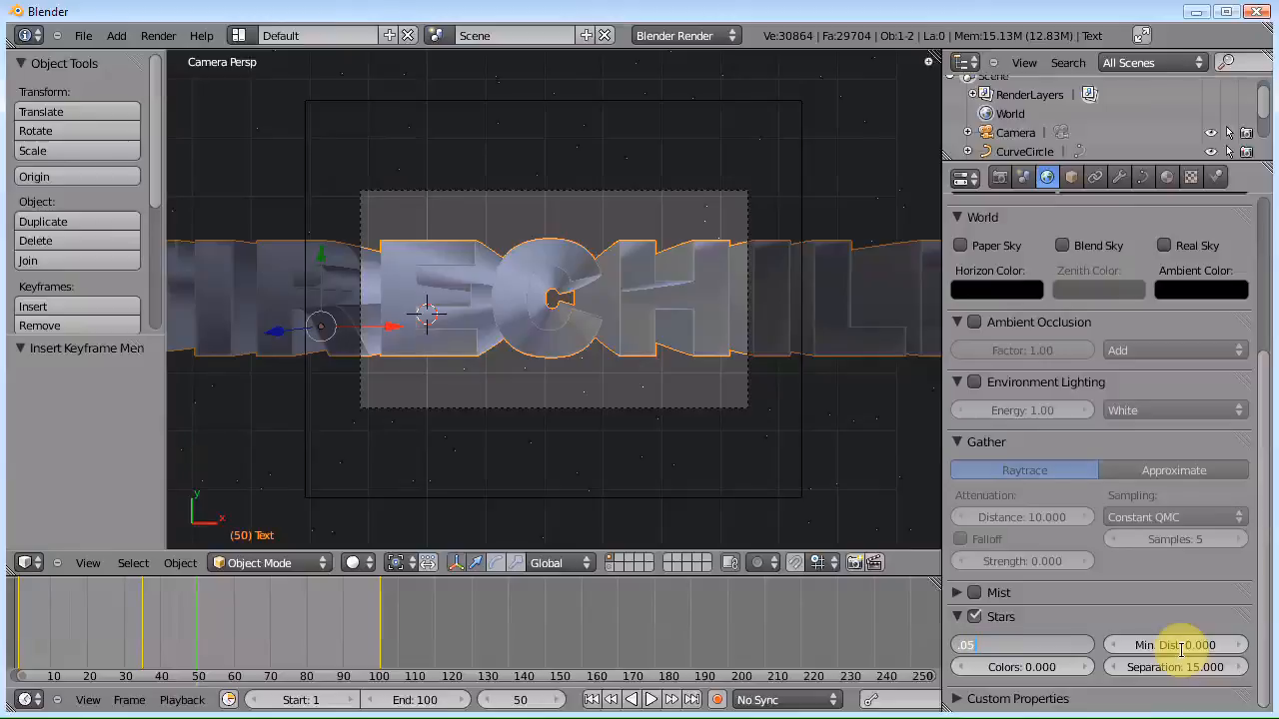
key("Return")
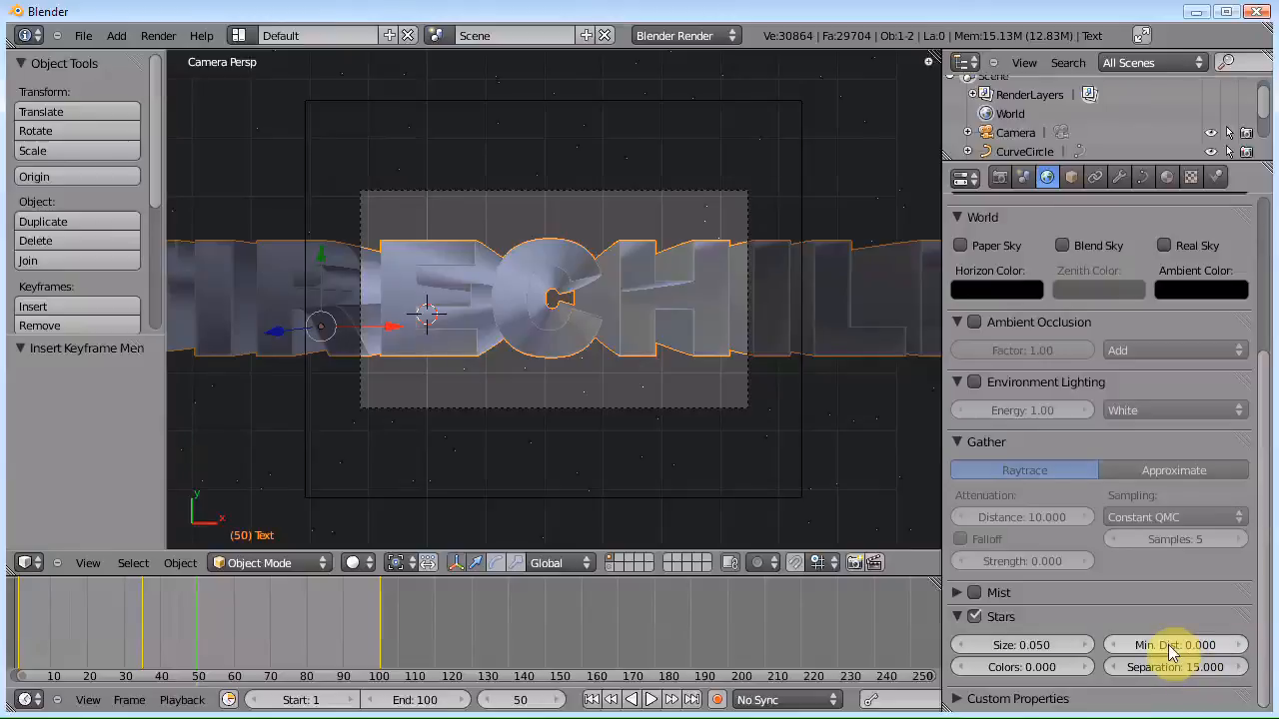
Step: Set the stars' minimum distance to 20 and separation to 2, and test-render frame 50
left_click(1168, 644)
type("20")
key("Return")
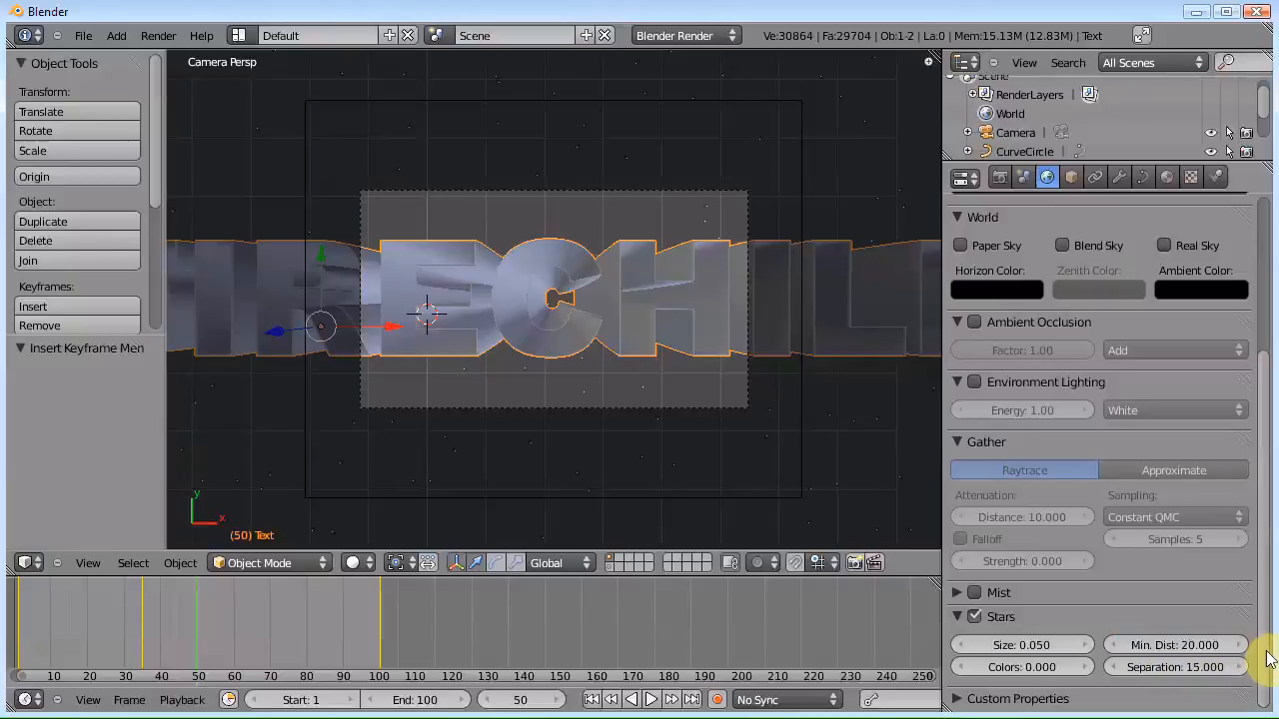
left_click(1175, 667)
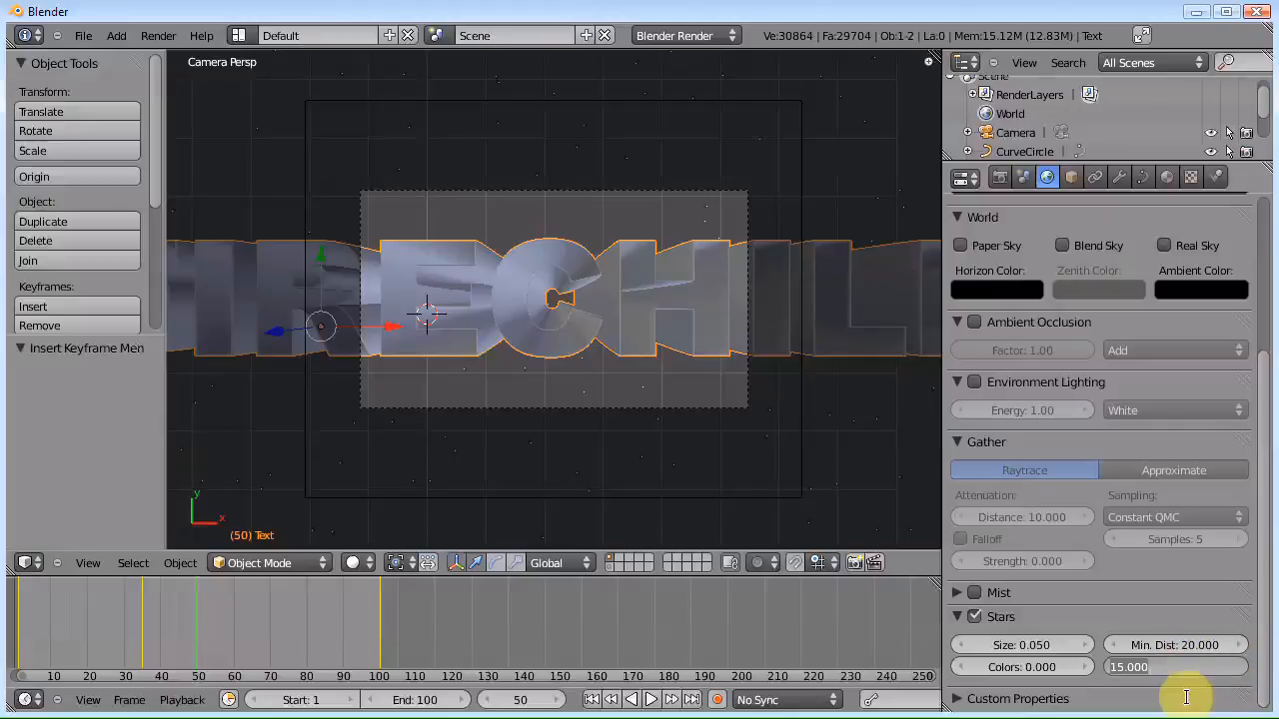
type("2")
key("Return")
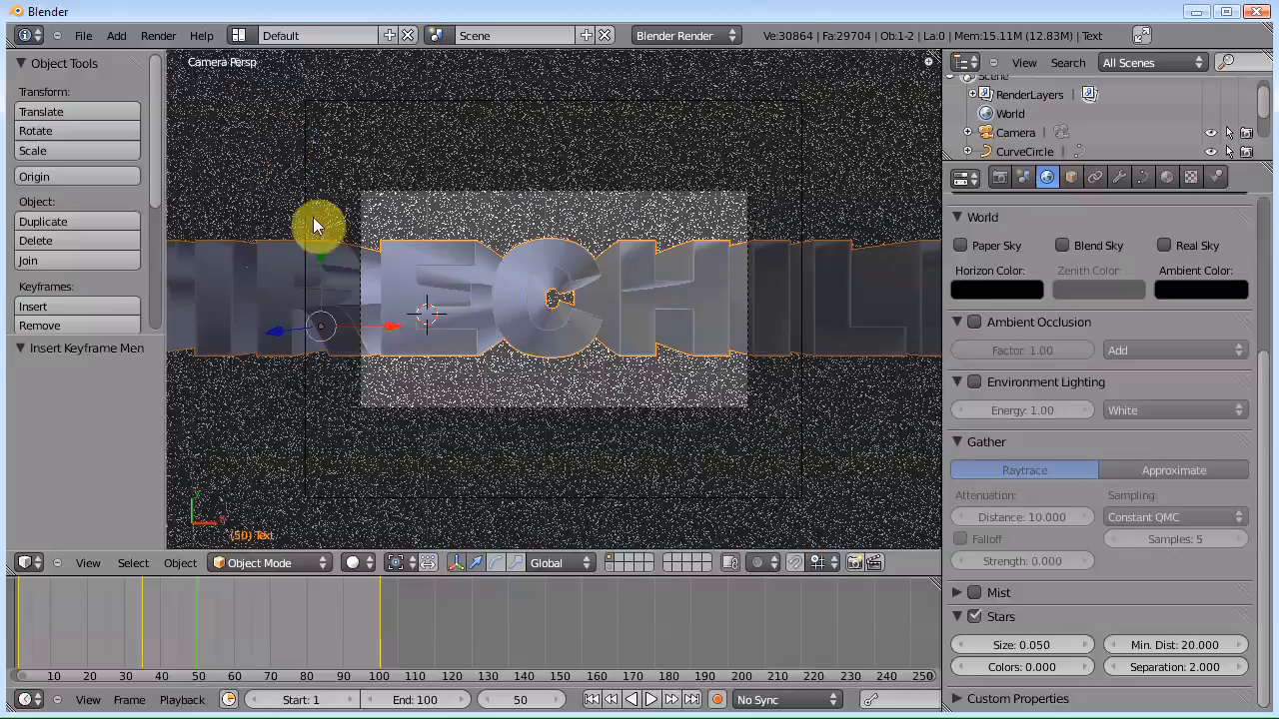
key("F12")
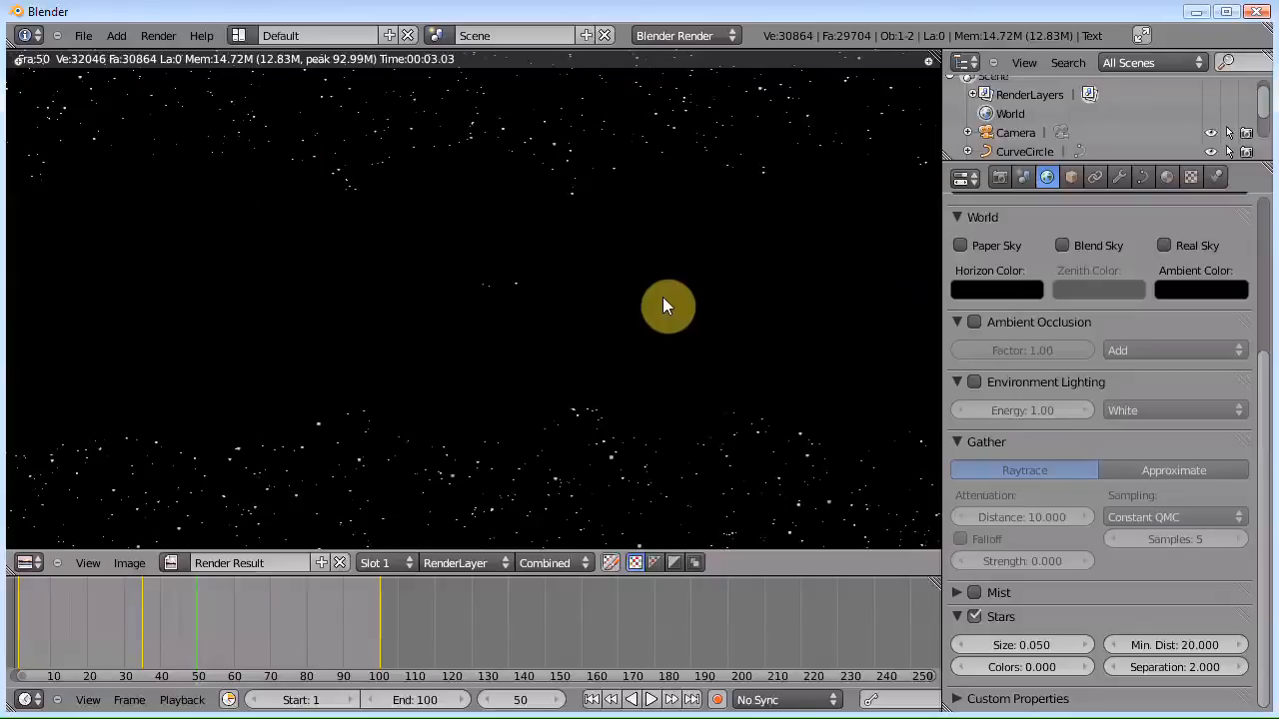
left_click(956, 616)
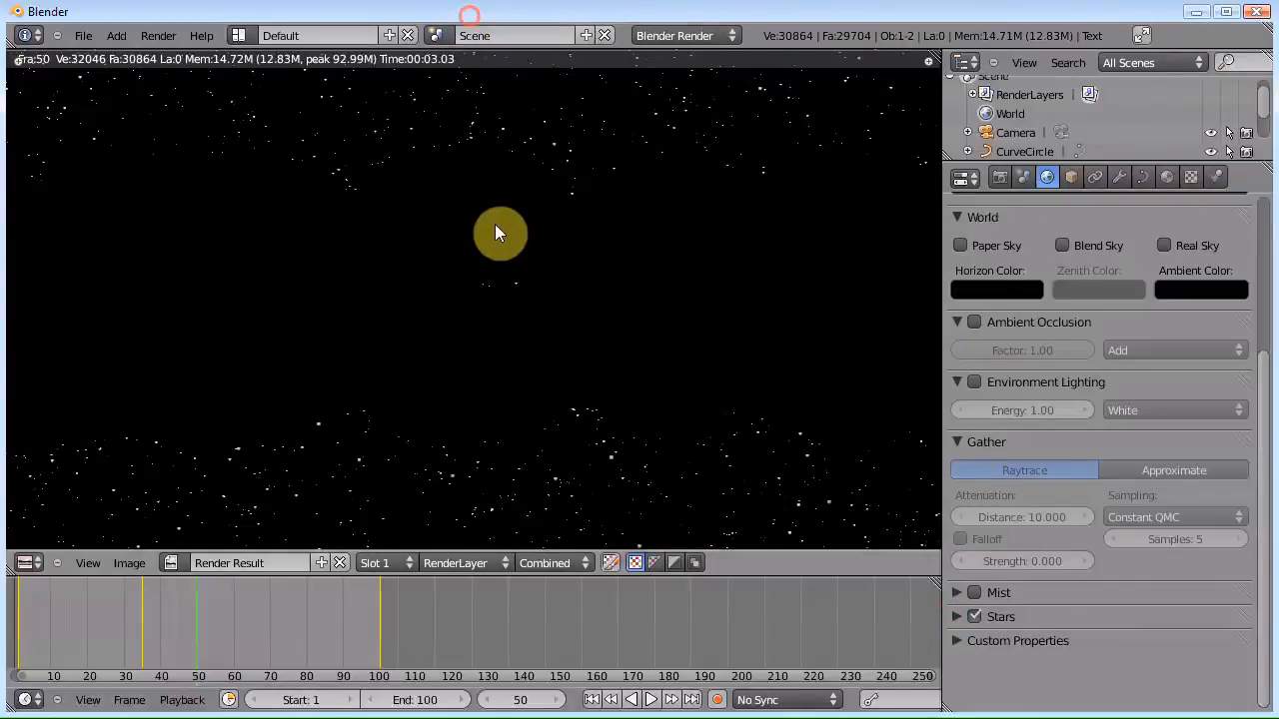
Step: Save the project to the Desktop as "Super Blender TUtorial", then save it once more over the same file
key("ctrl+s")
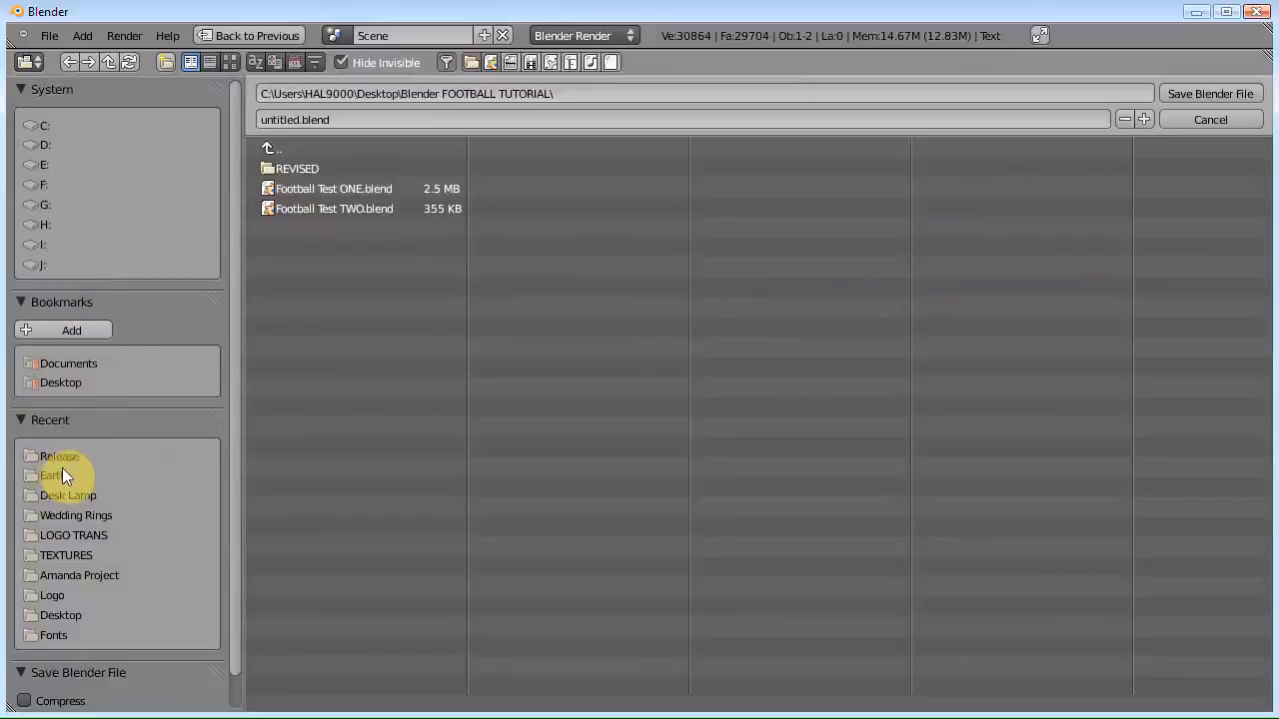
left_click(60, 383)
left_click(293, 118)
type("Super Blende")
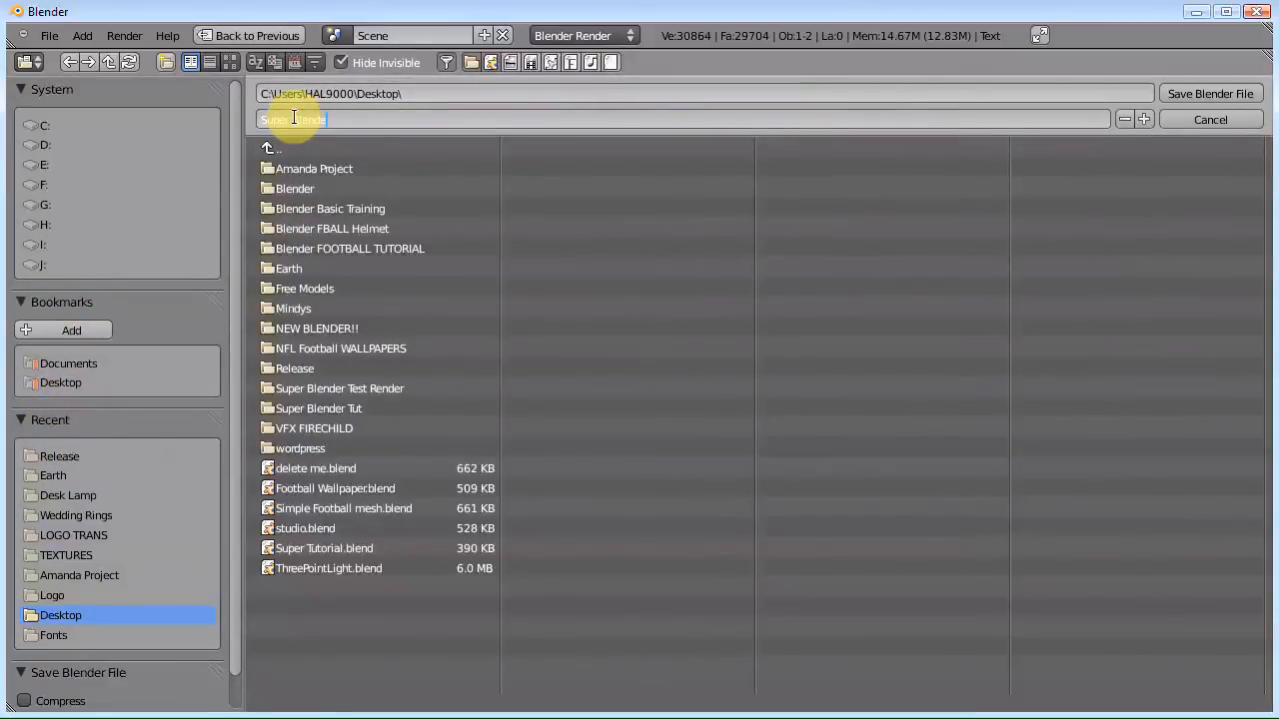
type("r Tutorial")
key("Return")
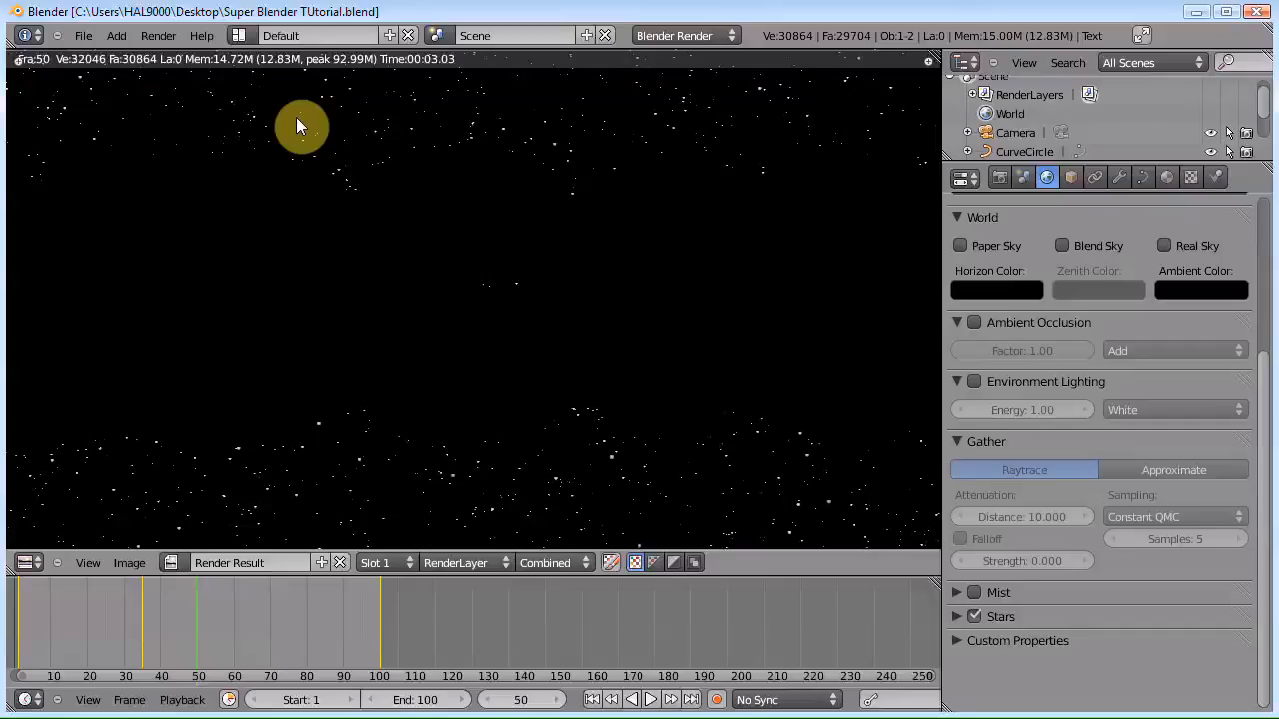
key("ctrl+s")
left_click(296, 104)
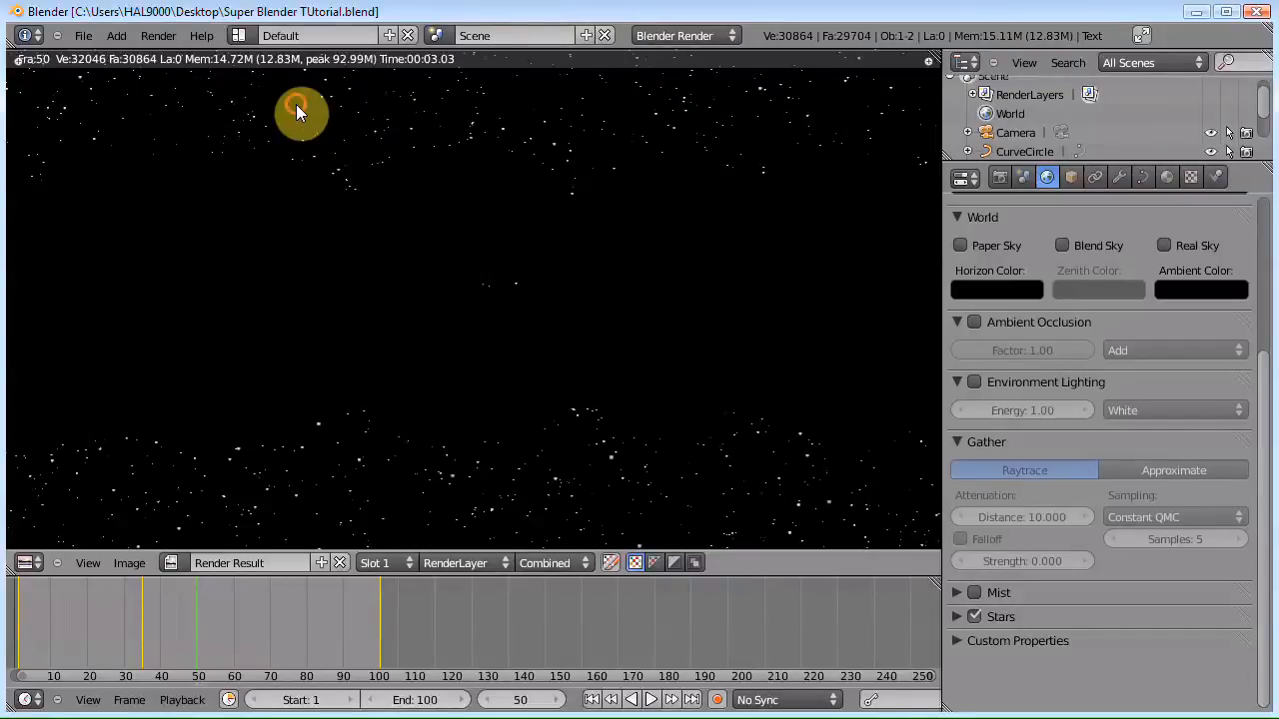
Step: Close the render result and turn off the world's stars
key("Escape")
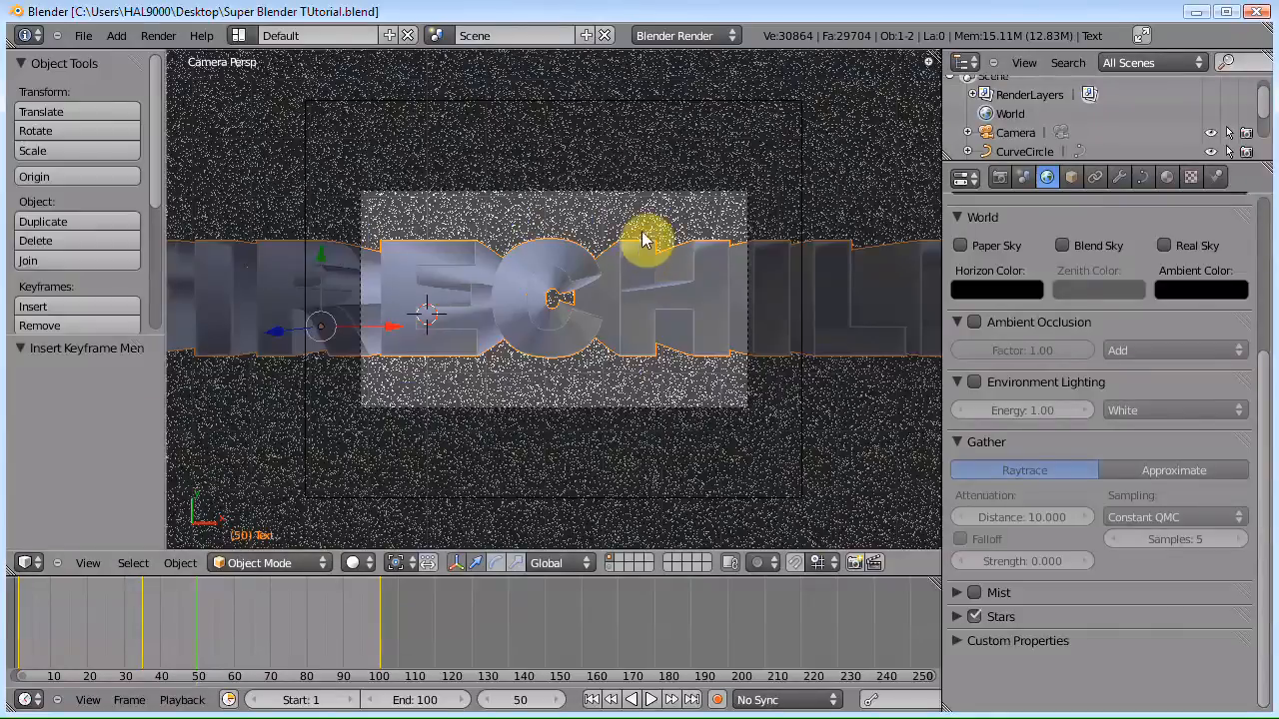
left_click(973, 618)
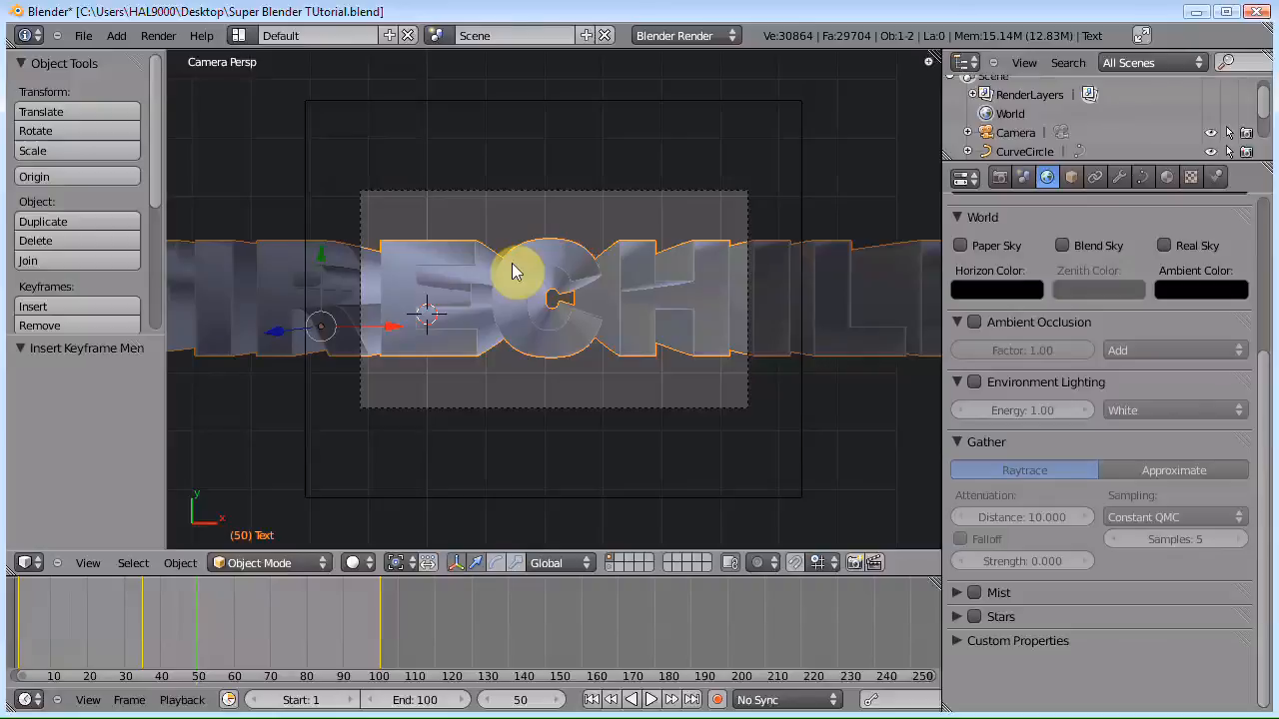
Step: Add an Area lamp in the right side view and place it beside the text on the positive Y side
key("KP_7")
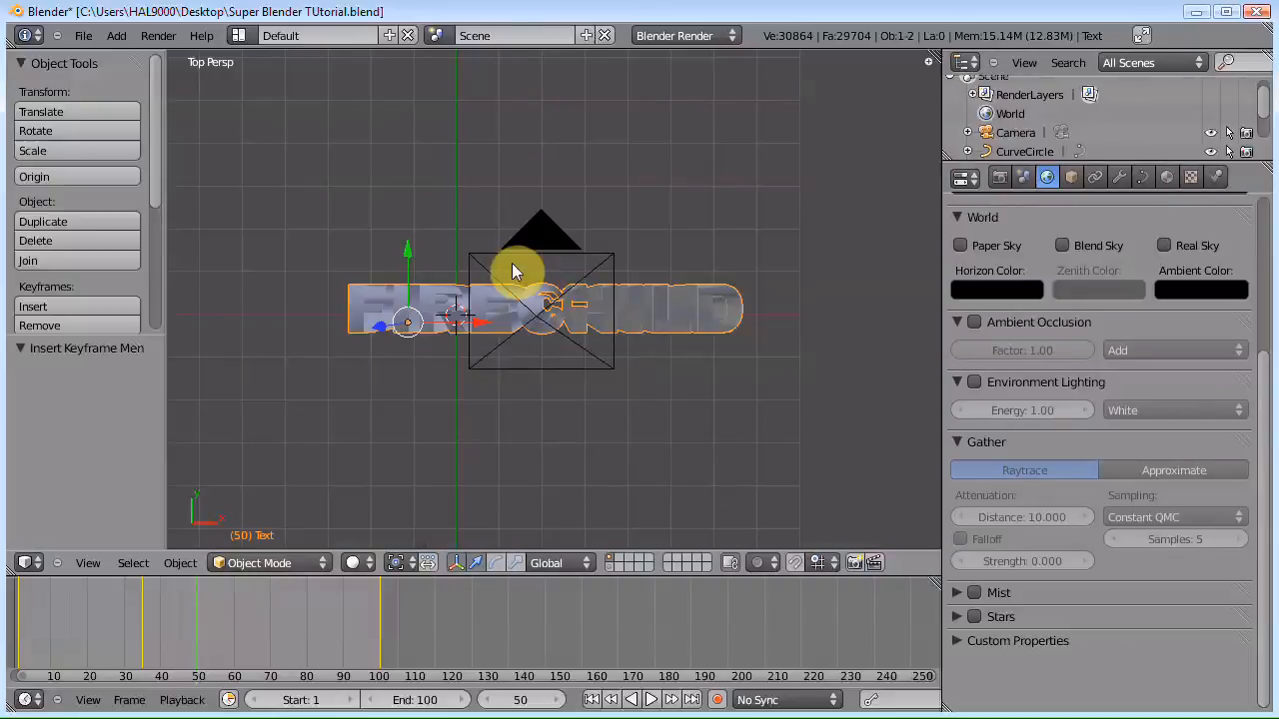
key("KP_3")
key("KP_5")
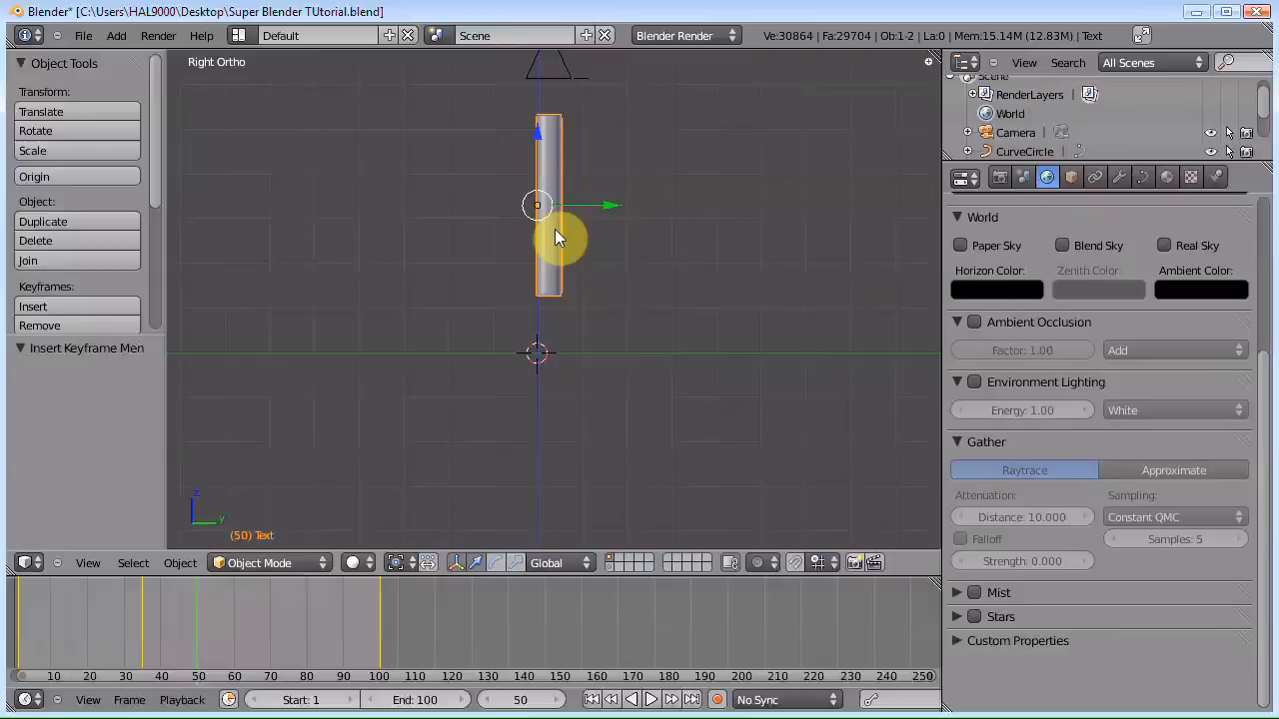
middle_click_drag(704, 274, 646, 353, "shift")
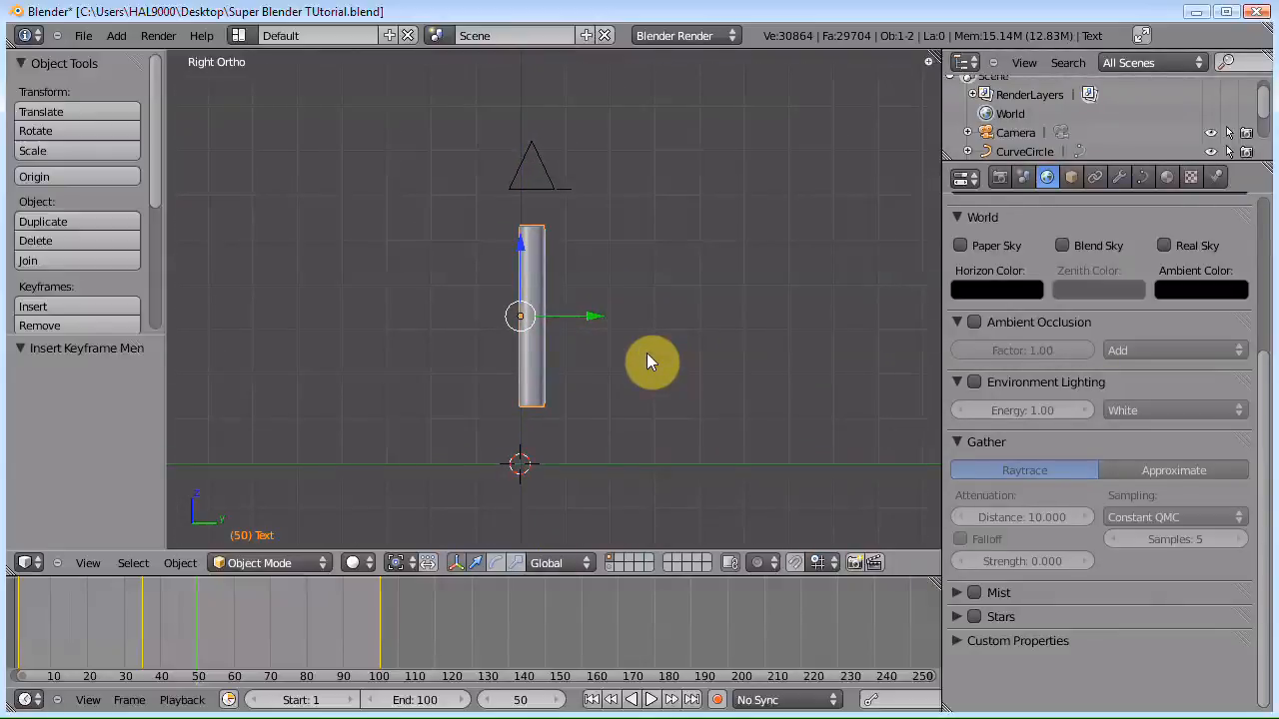
key("shift+a")
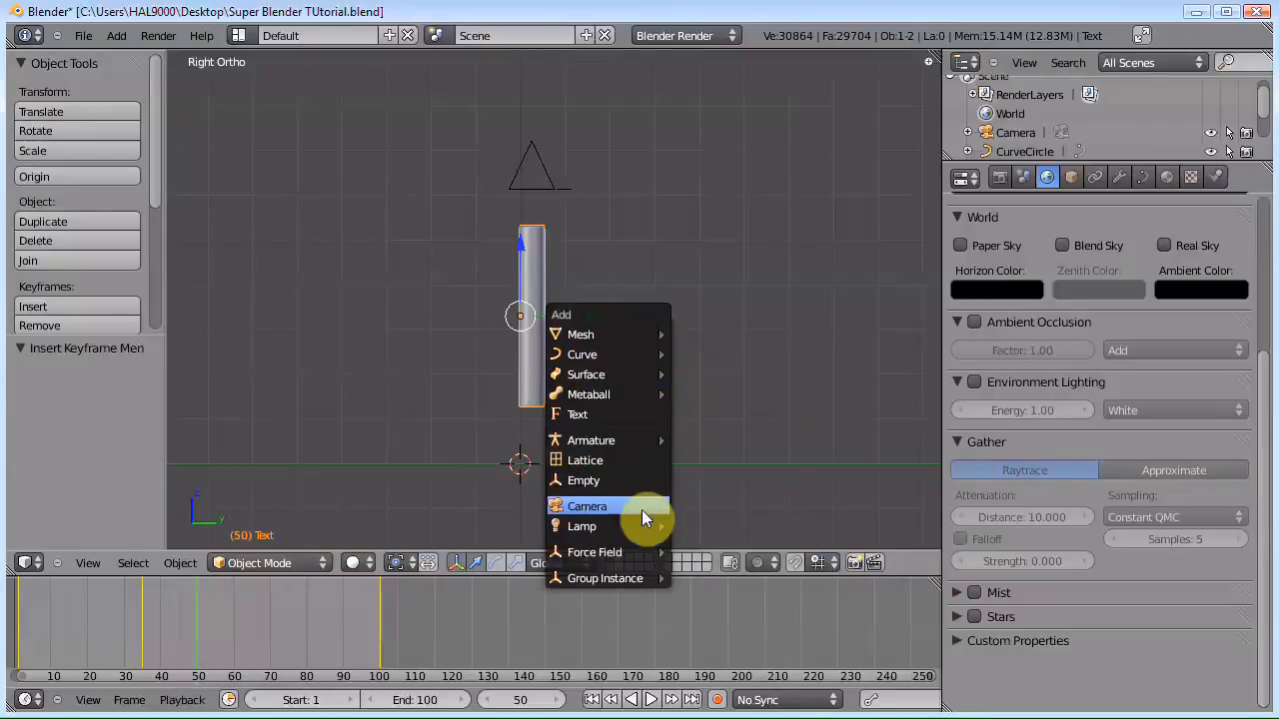
mouse_move(644, 520)
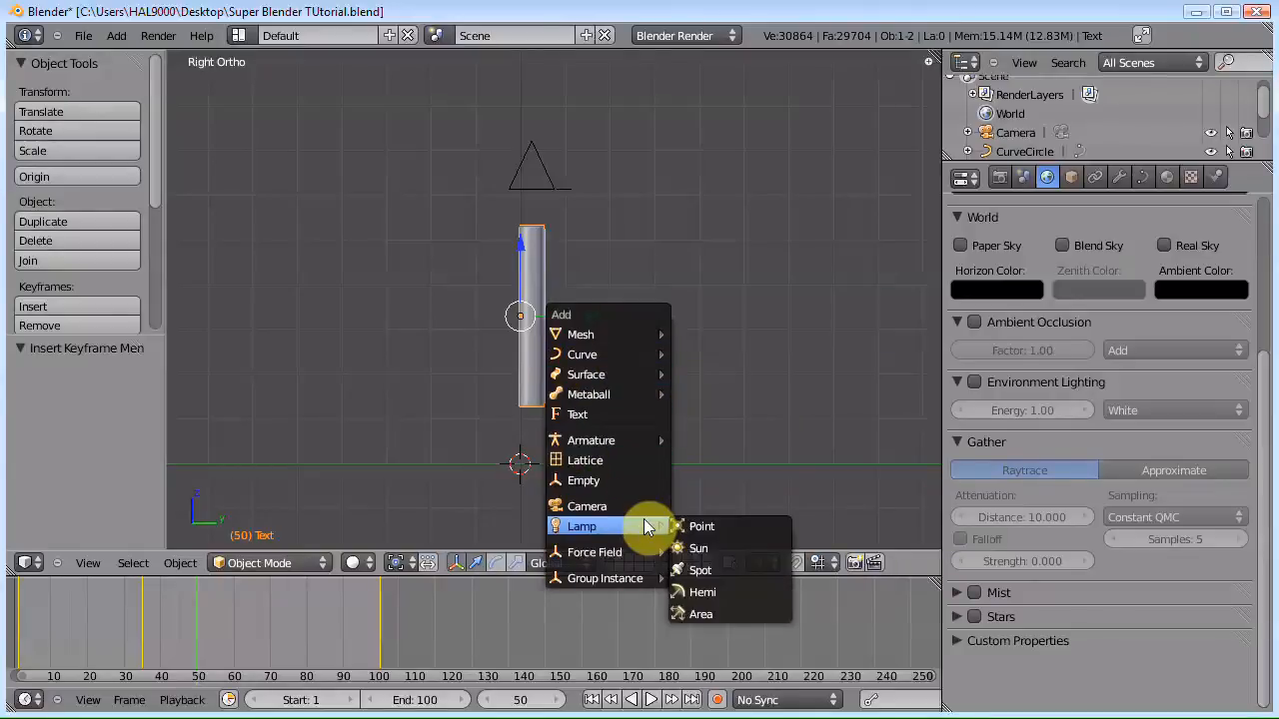
left_click(708, 611)
key("g")
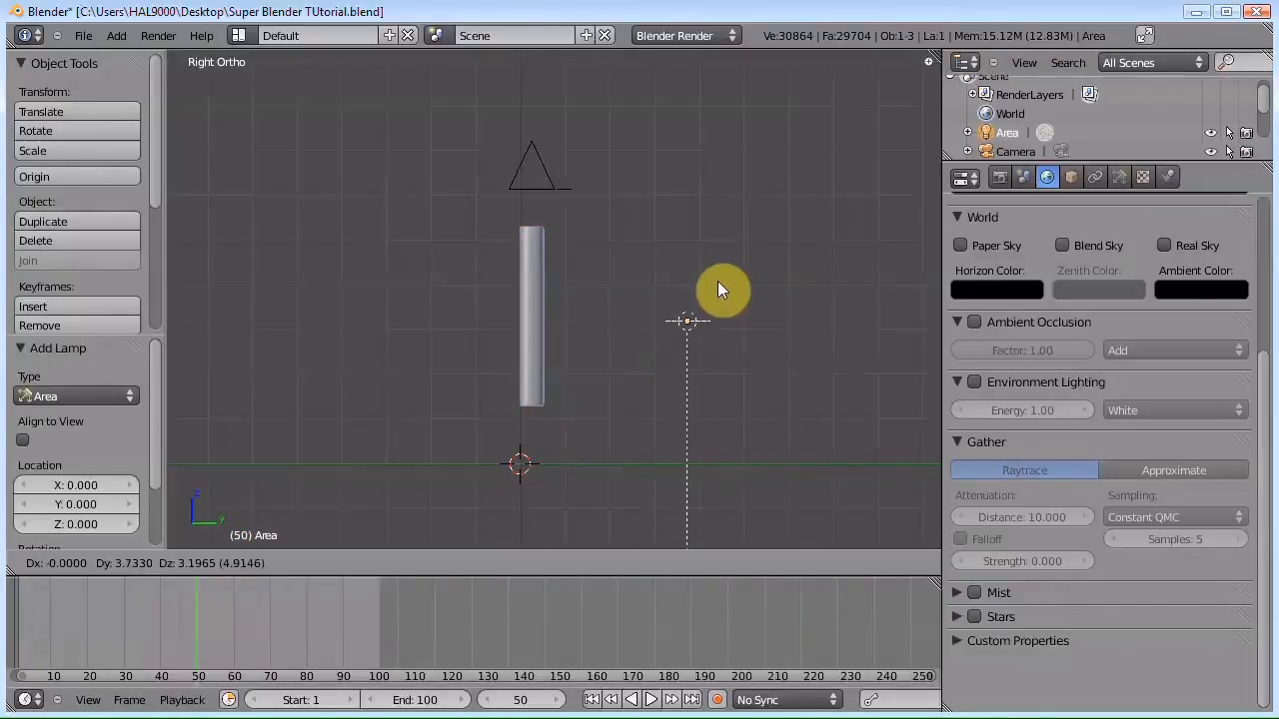
left_click(731, 265)
Step: Rotate the Area lamp 90° about X to face the text and shift it about 0.916 farther along Y
type("rx90")
key("Return")
left_click_drag(762, 305, 804, 305)
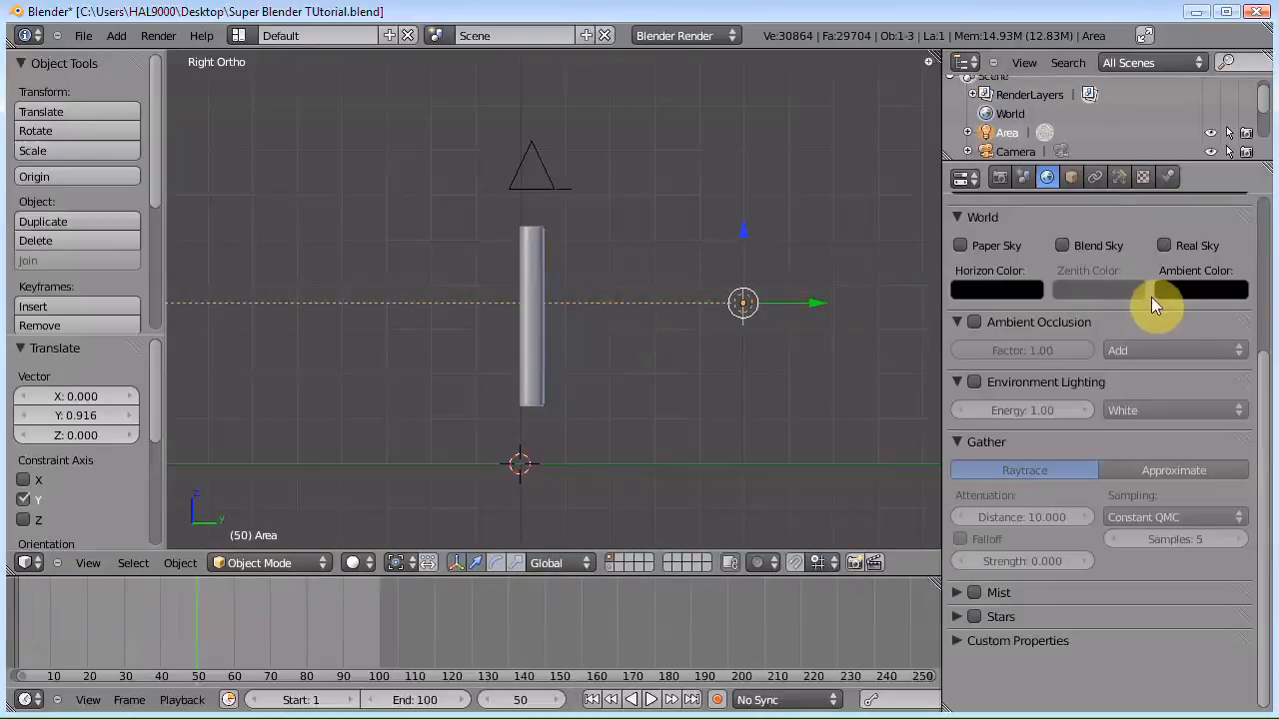
Step: Set the Area lamp's distance to about 4.96 and make its shape a rectangle with Size Y about 5.472
left_click(1119, 178)
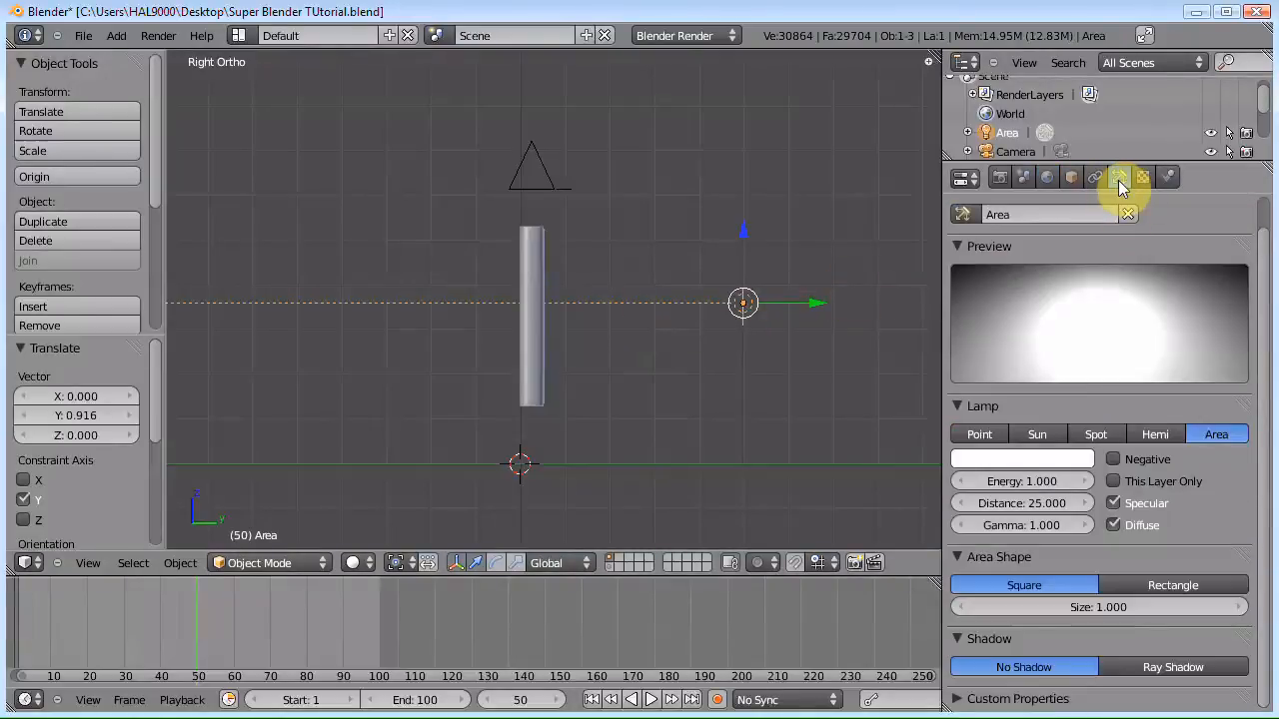
left_click_drag(1074, 508, 1004, 508)
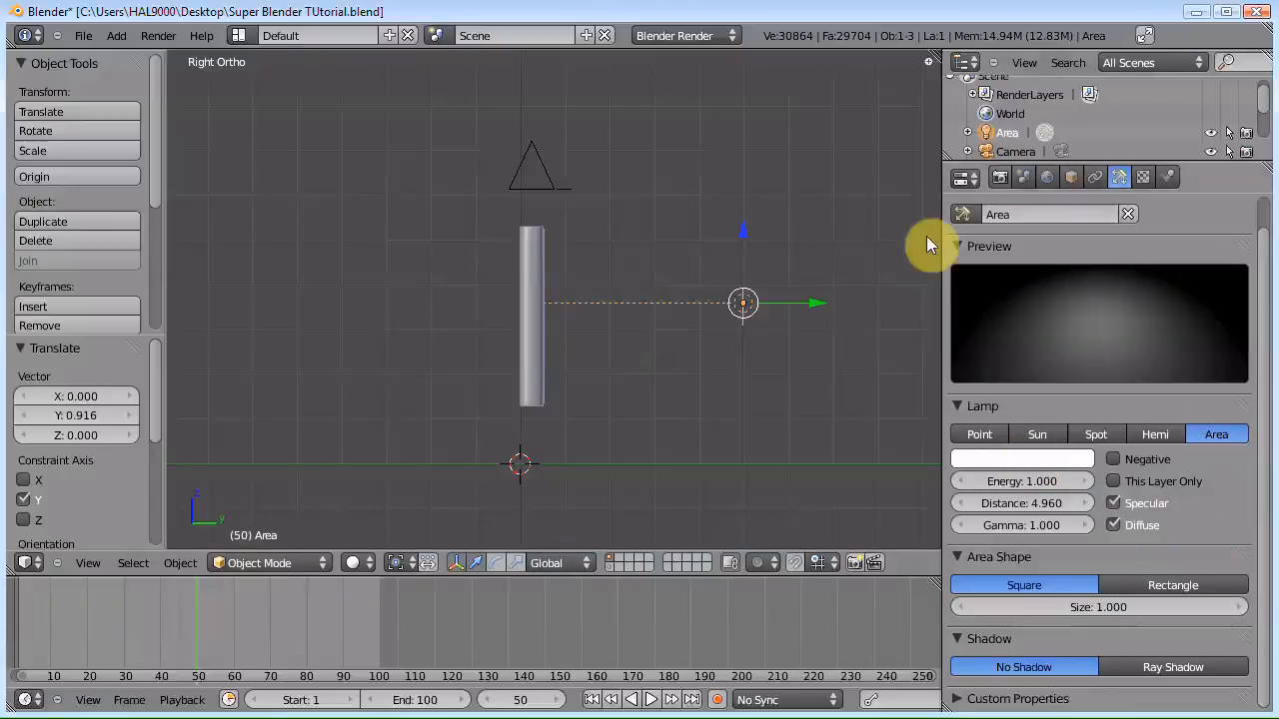
left_click(1181, 586)
left_click_drag(1103, 626, 260, 510)
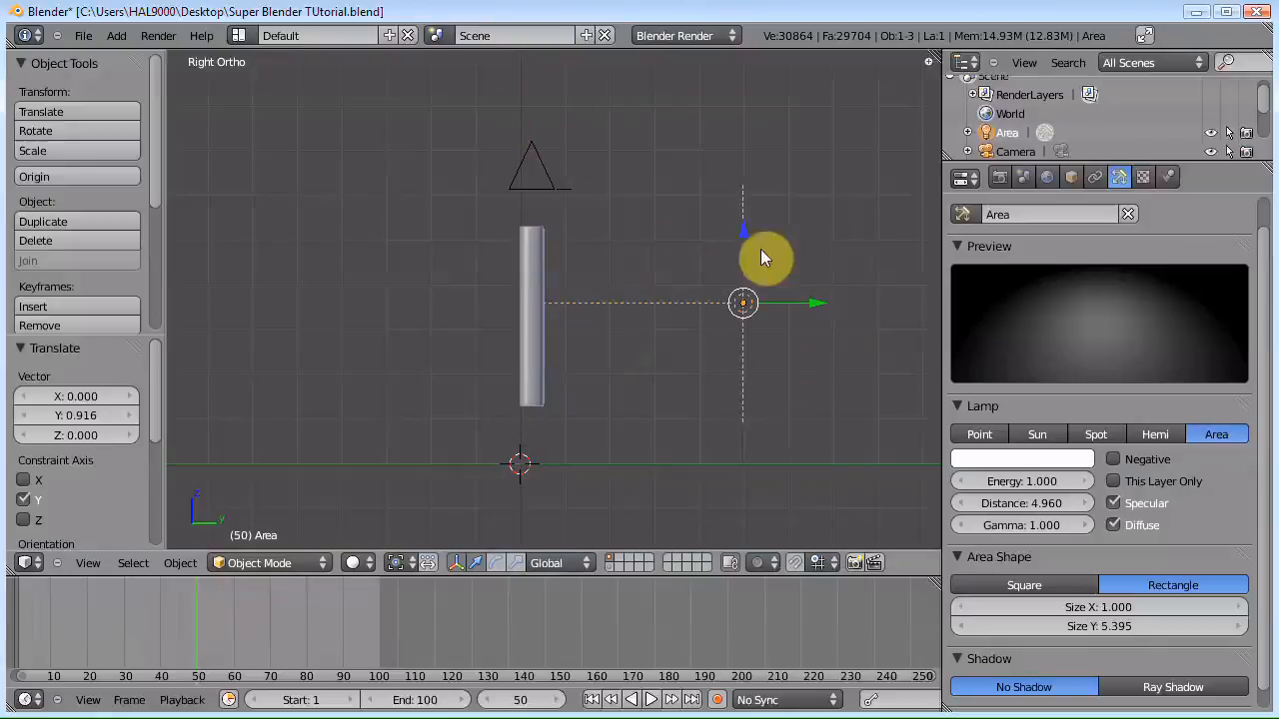
left_click_drag(1117, 625, 1131, 625)
Step: Centre the Area lamp on the text along X and widen it to a Size X of about 4.881
key("KP_1")
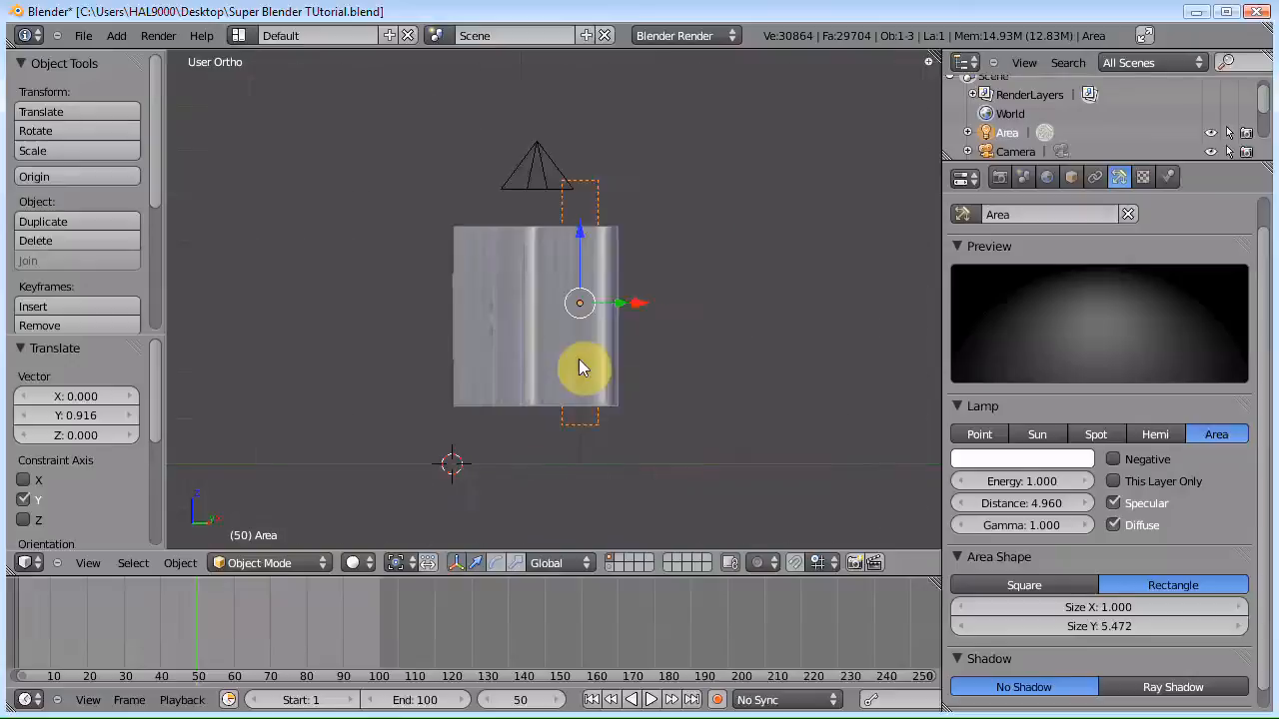
left_click_drag(519, 304, 615, 311)
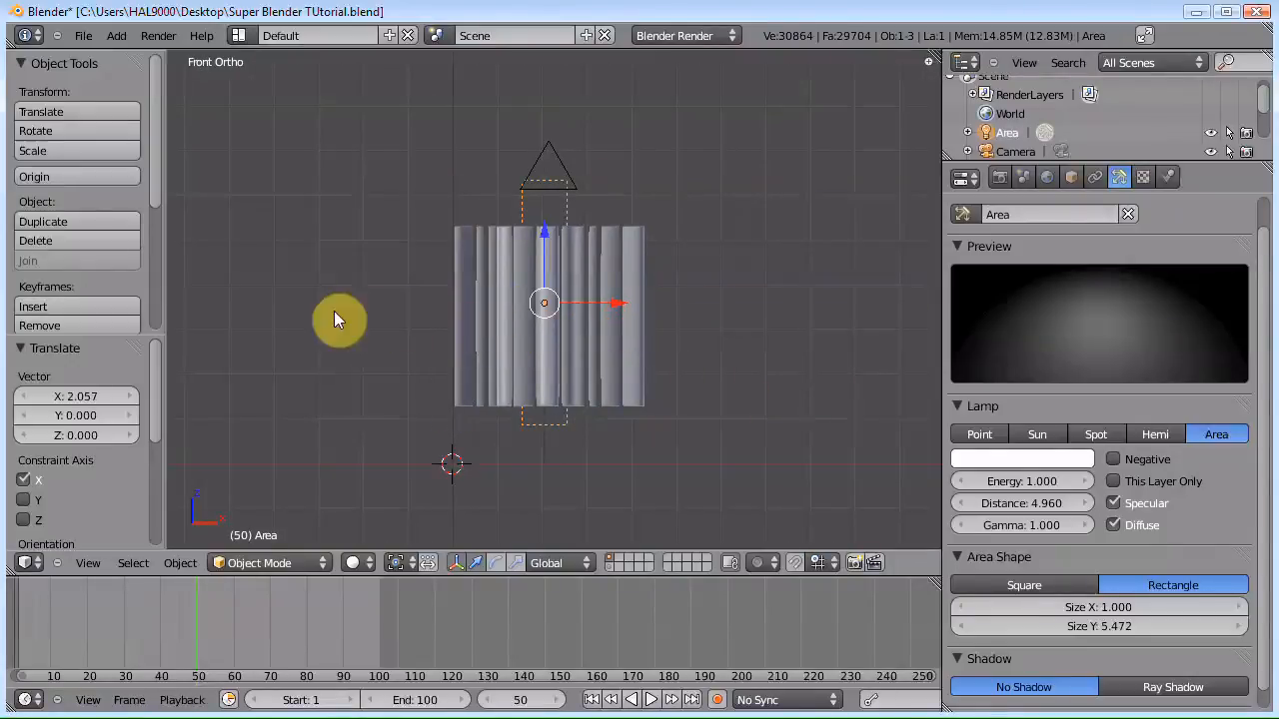
left_click_drag(1095, 611, 1236, 612)
left_click_drag(586, 307, 603, 303)
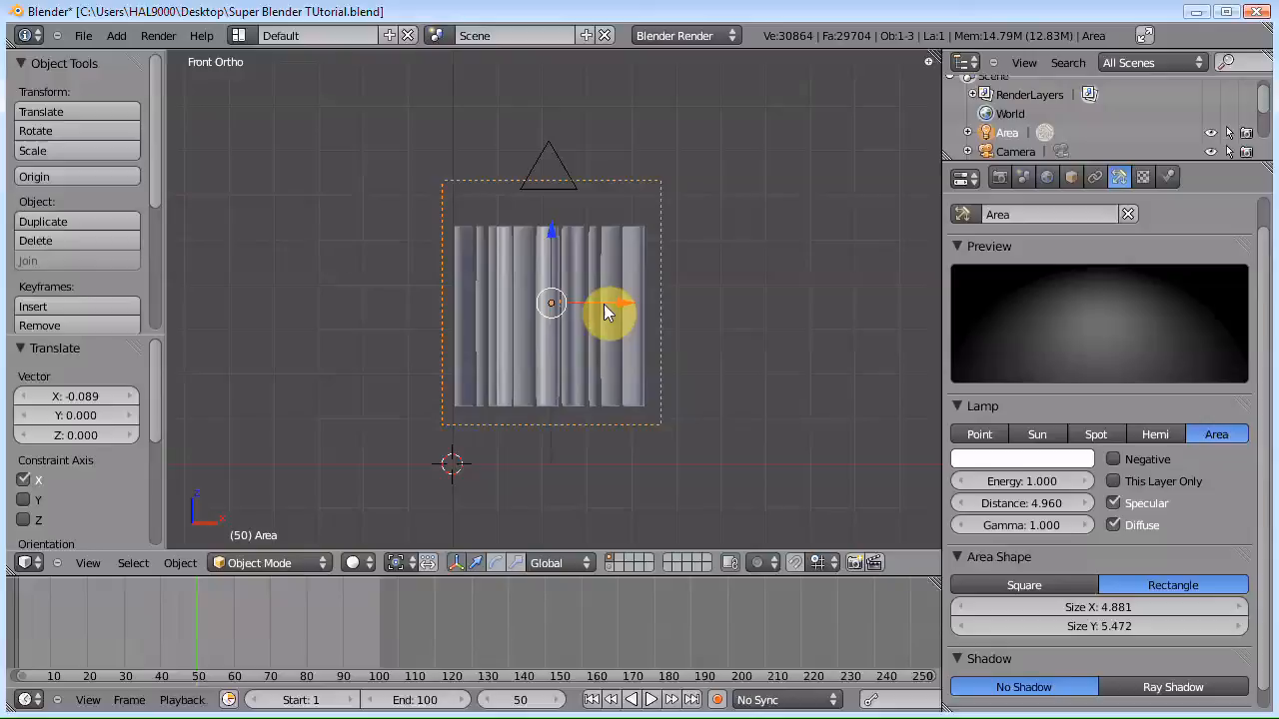
Step: Duplicate the Area lamp and move the copy about 10.975 along negative Y to the opposite side of the text
key("KP_3")
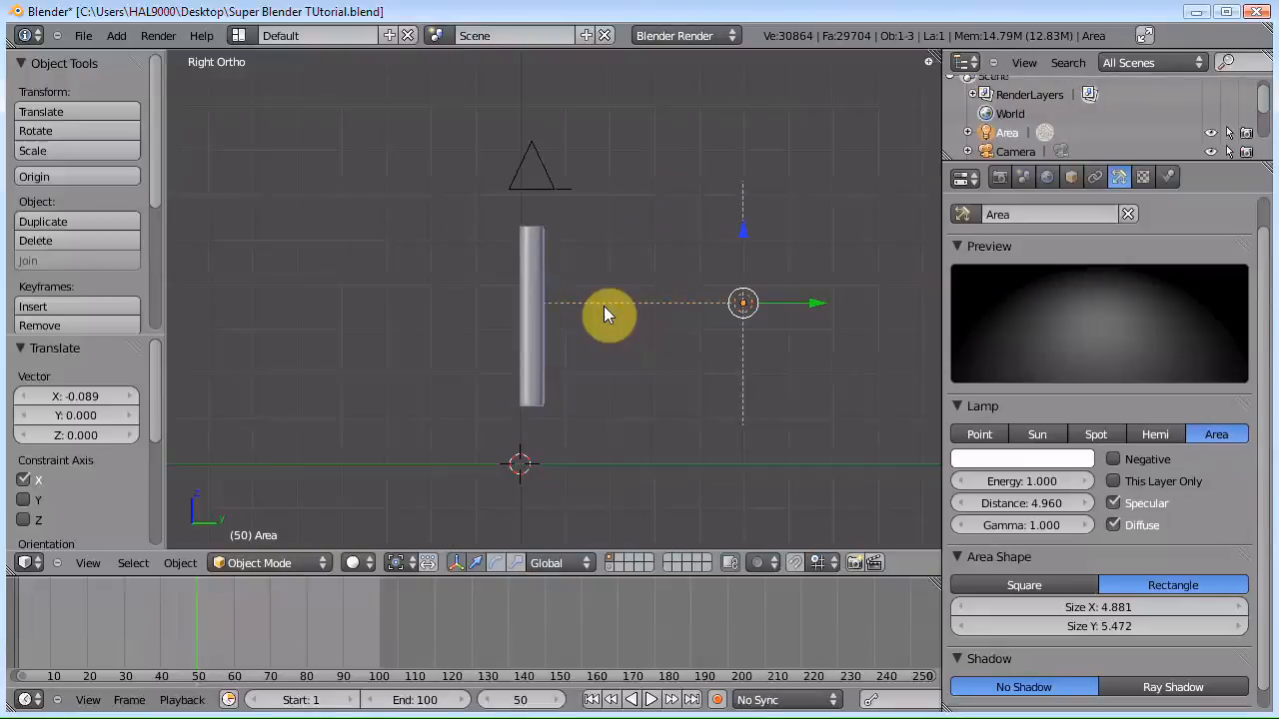
key("shift+d")
right_click(603, 305)
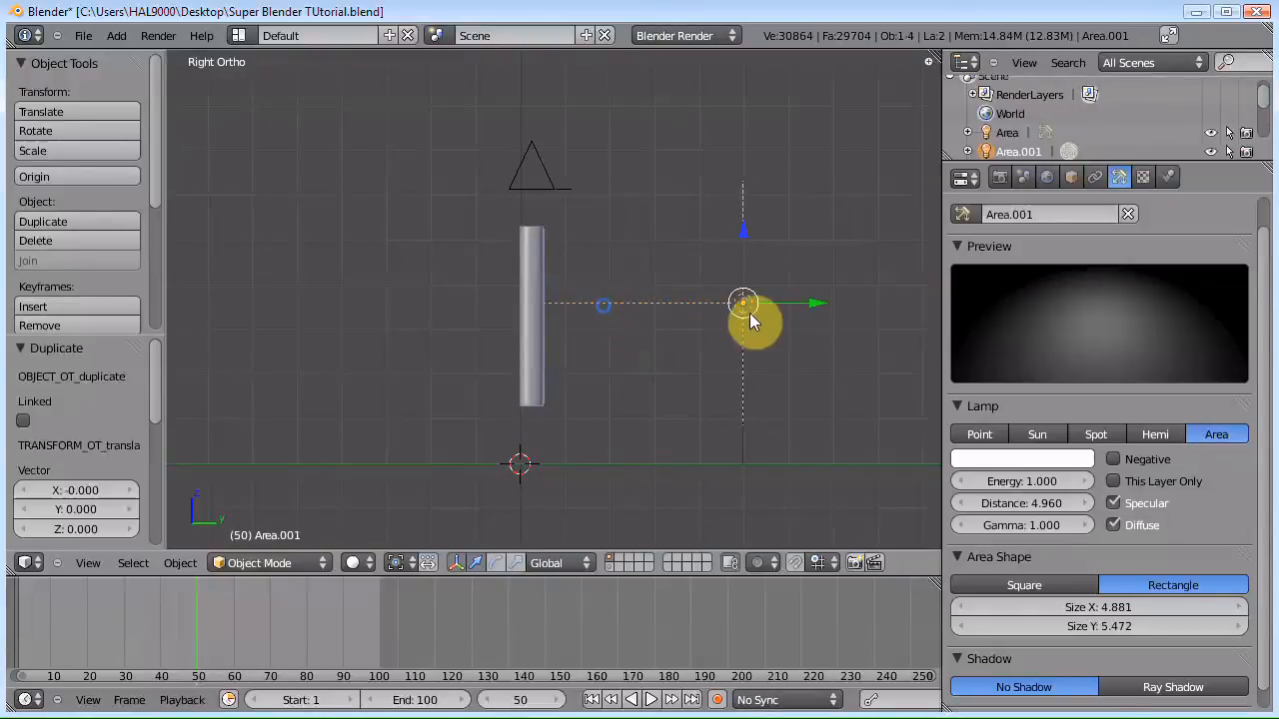
left_click_drag(792, 302, 299, 307)
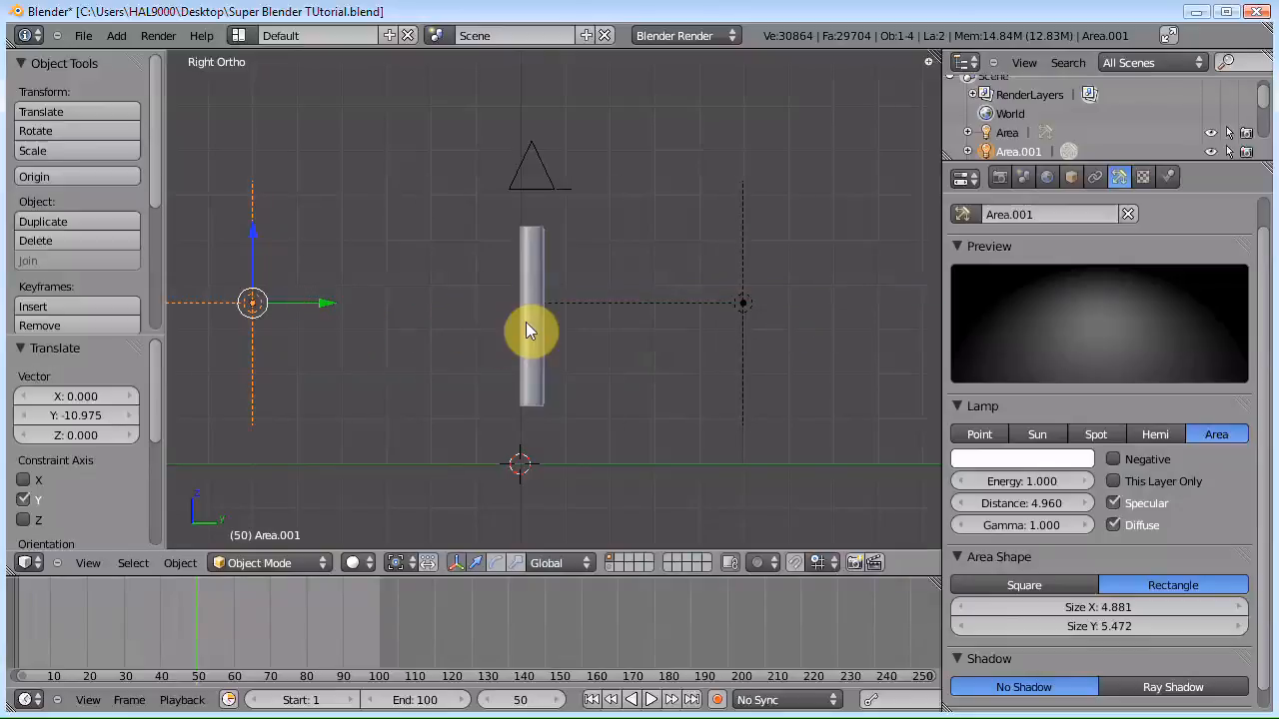
Step: Rotate the duplicated lamp 180° so that it faces the text
key("r")
key("1")
key("8")
key("0")
key("Return")
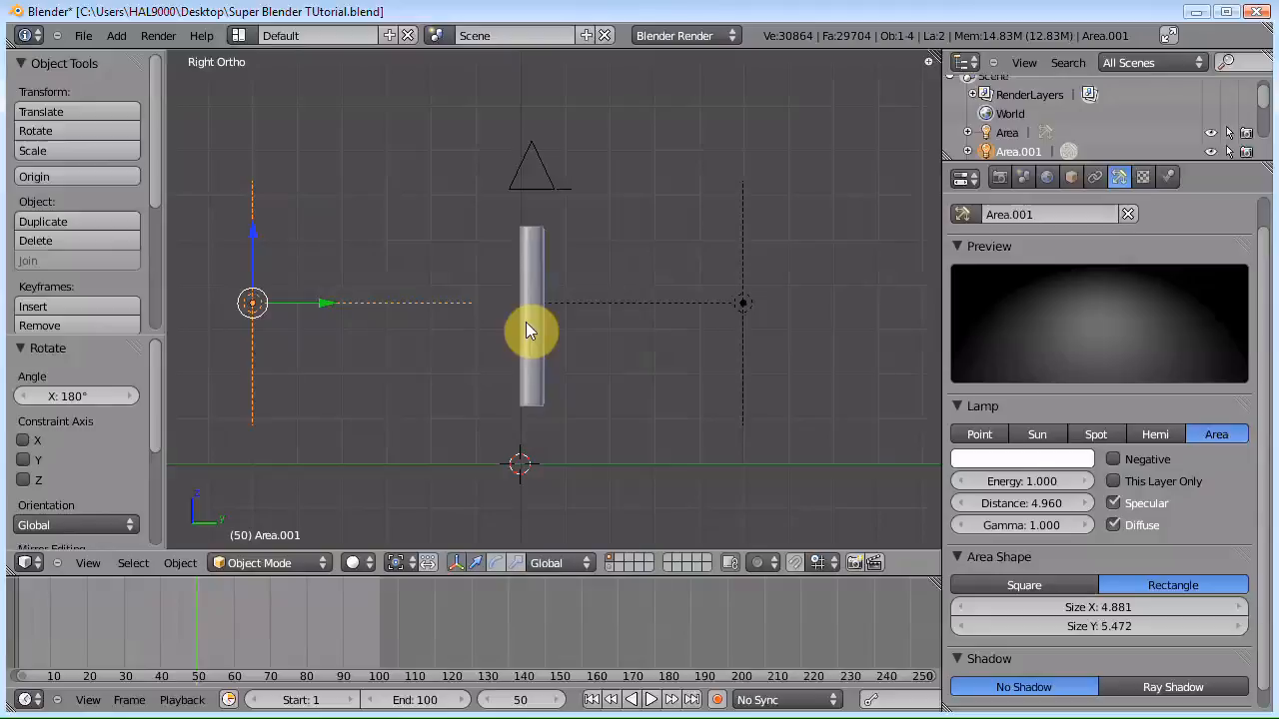
Step: Move the duplicated lamp along Y toward the text until its beam line reaches the letters
key("g")
key("y")
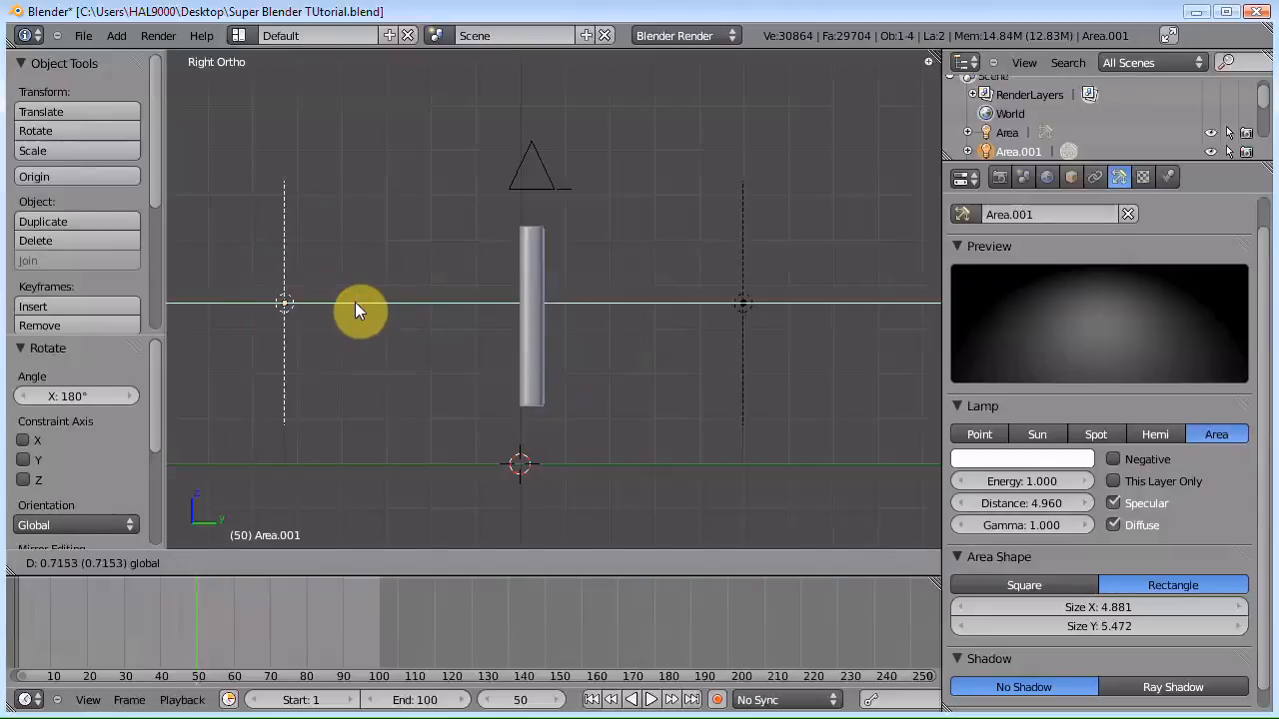
left_click(352, 303)
key("g")
key("y")
left_click(371, 303)
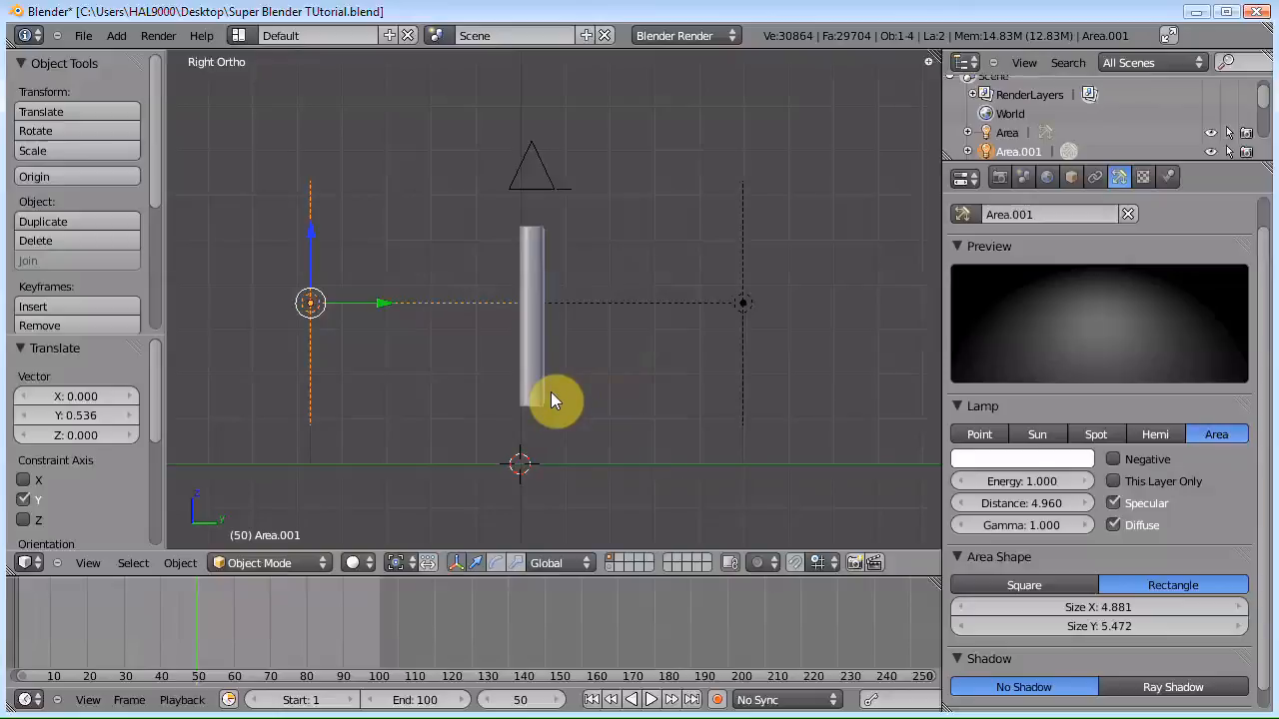
Step: Duplicate the lamp again, place the copy above the camera and rotate it 90° to point down at the text
key("shift+d")
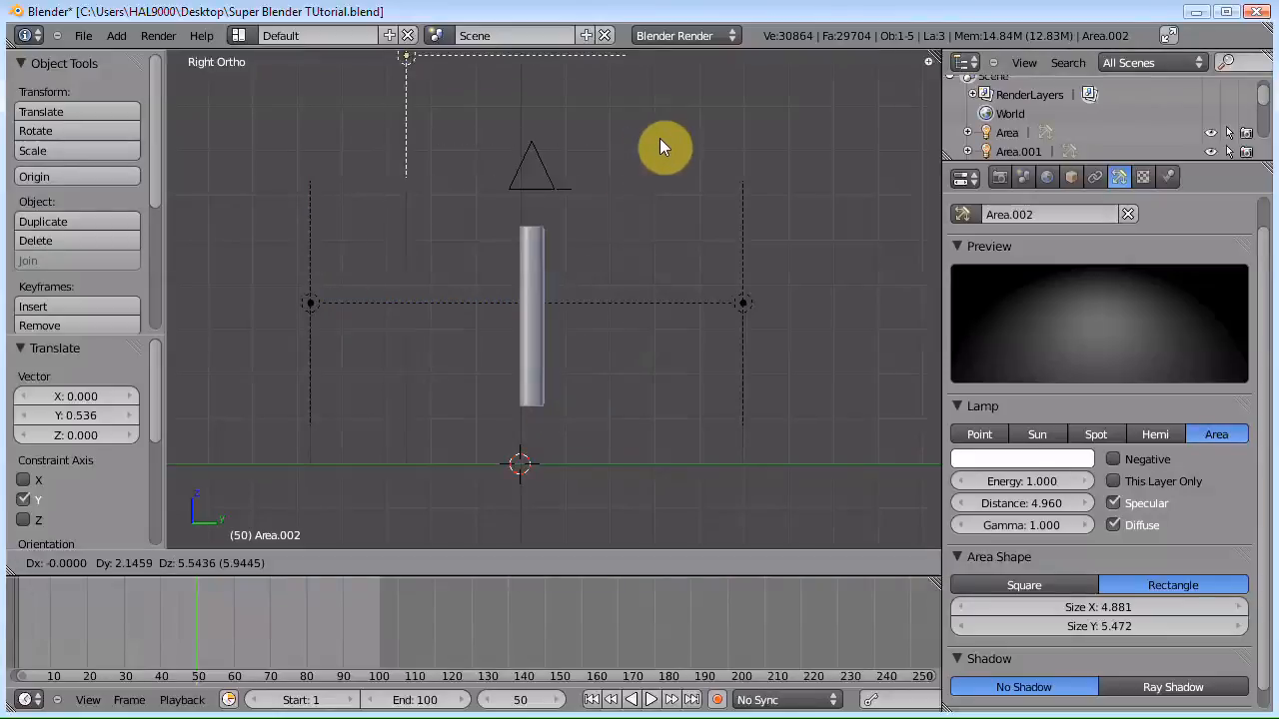
left_click(770, 124)
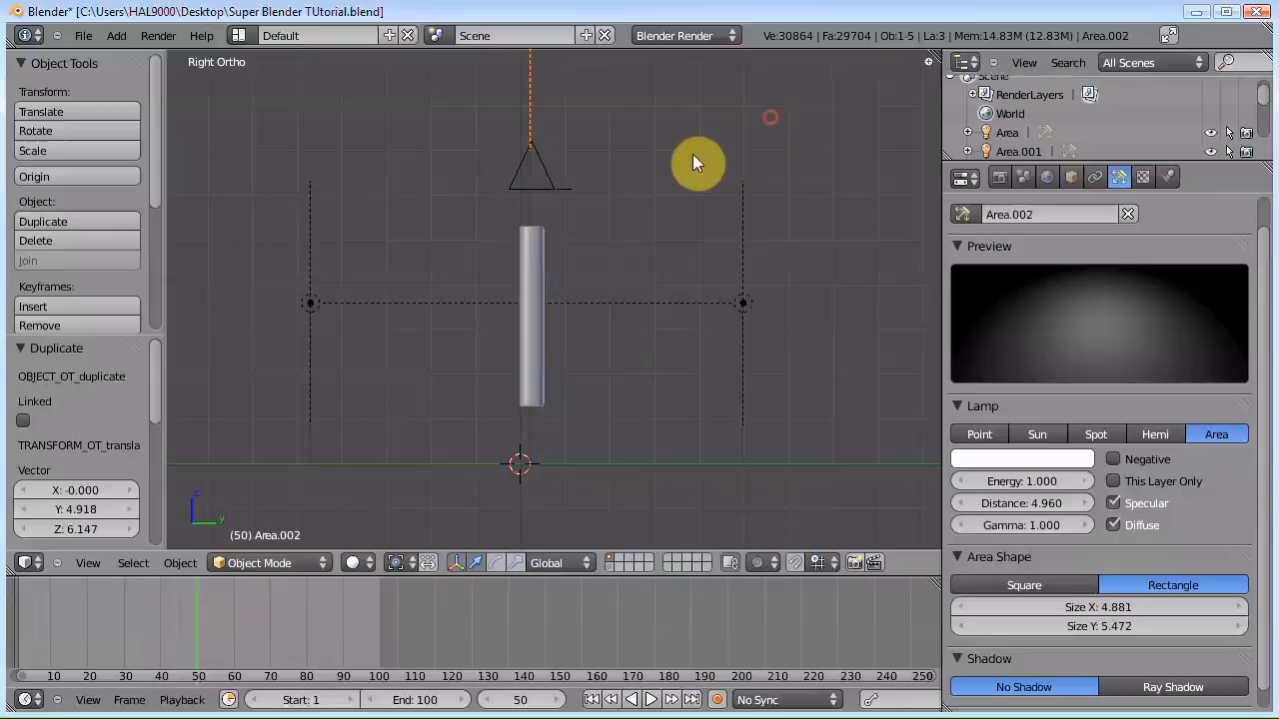
scroll(696, 157, "down", 2)
key("r")
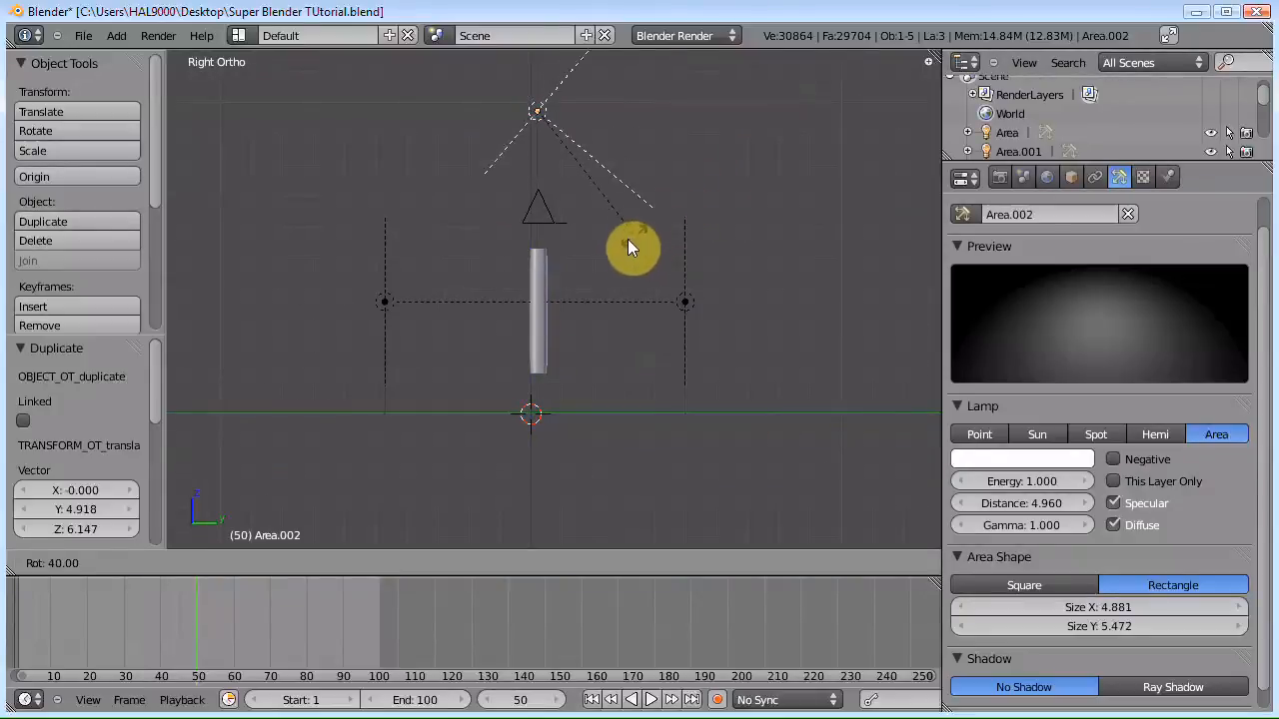
left_click(507, 268)
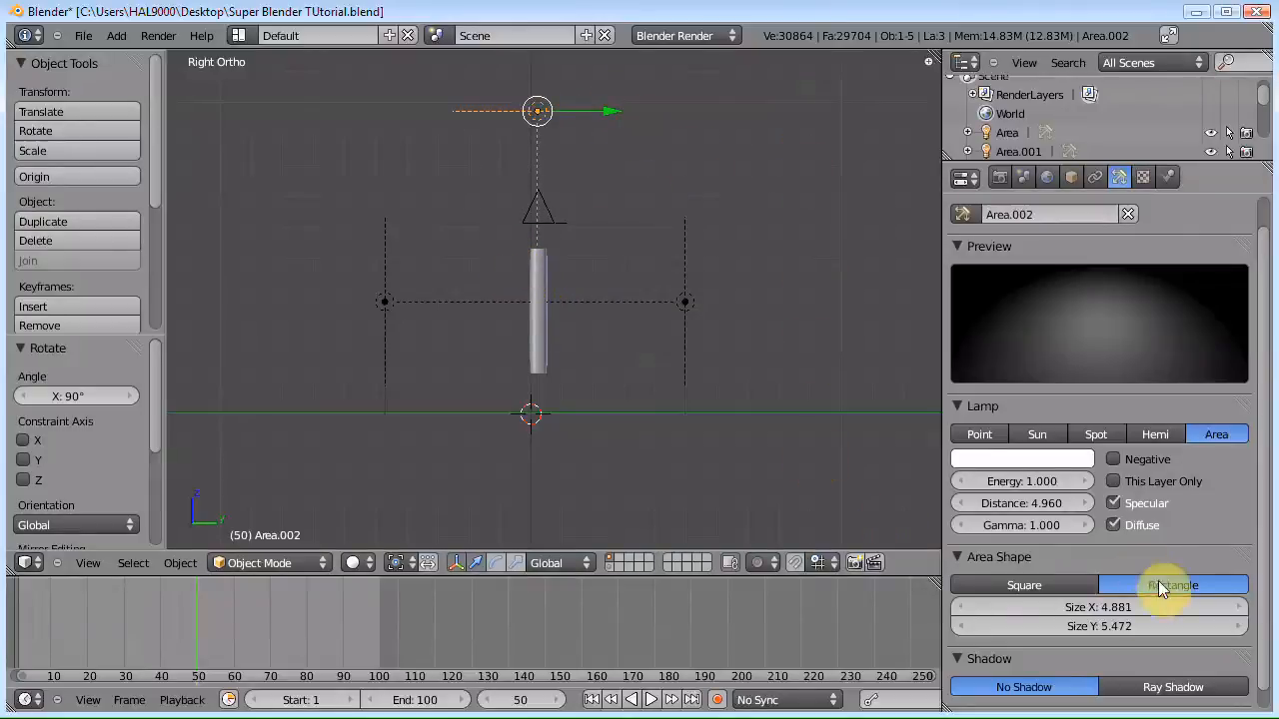
Step: Reduce the overhead lamp's Size Y to about 2.636 and test-render frame 50, closing the render
left_click_drag(1123, 626, 1055, 626)
middle_click_drag(928, 163, 861, 332)
key("KP_7")
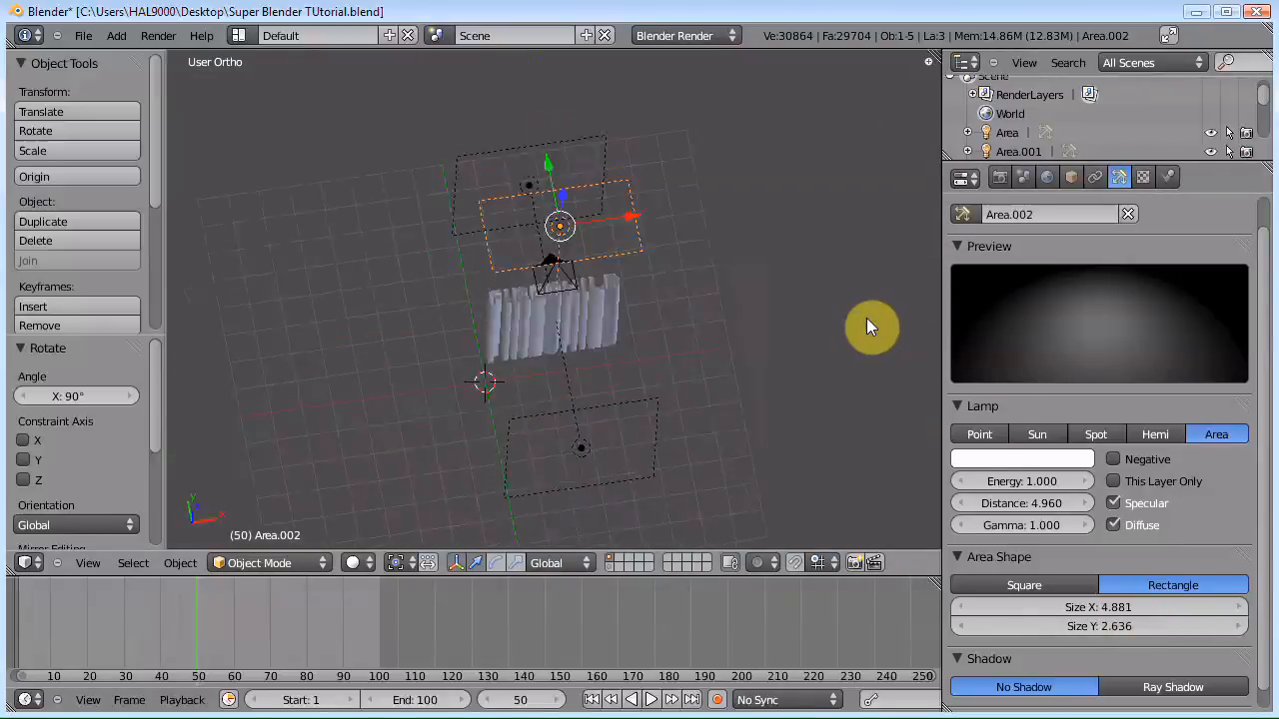
key("KP_3")
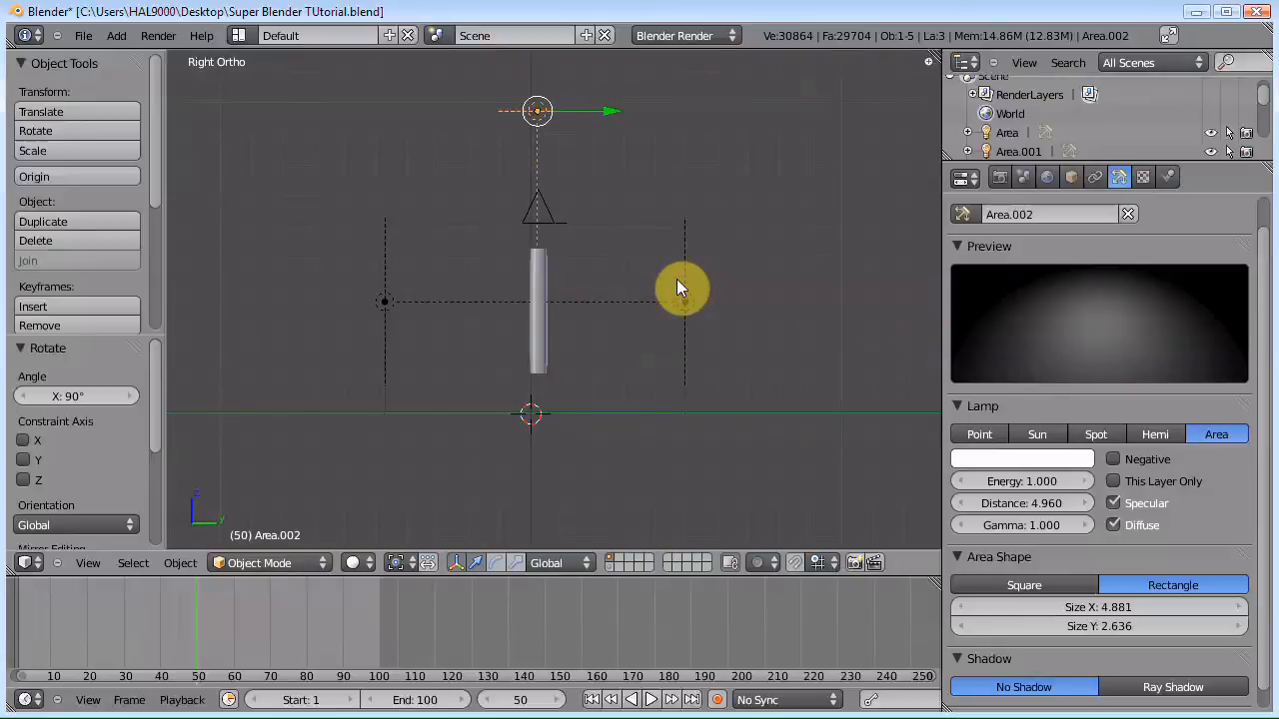
key("F12")
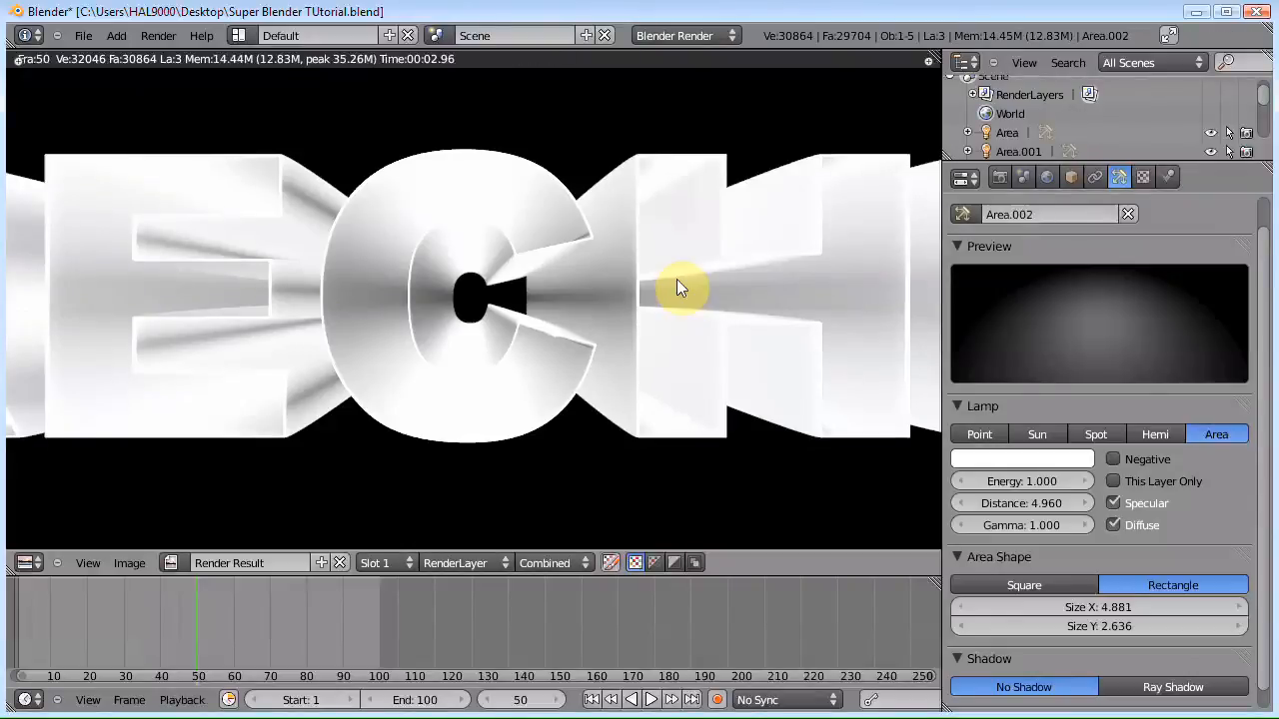
key("Escape")
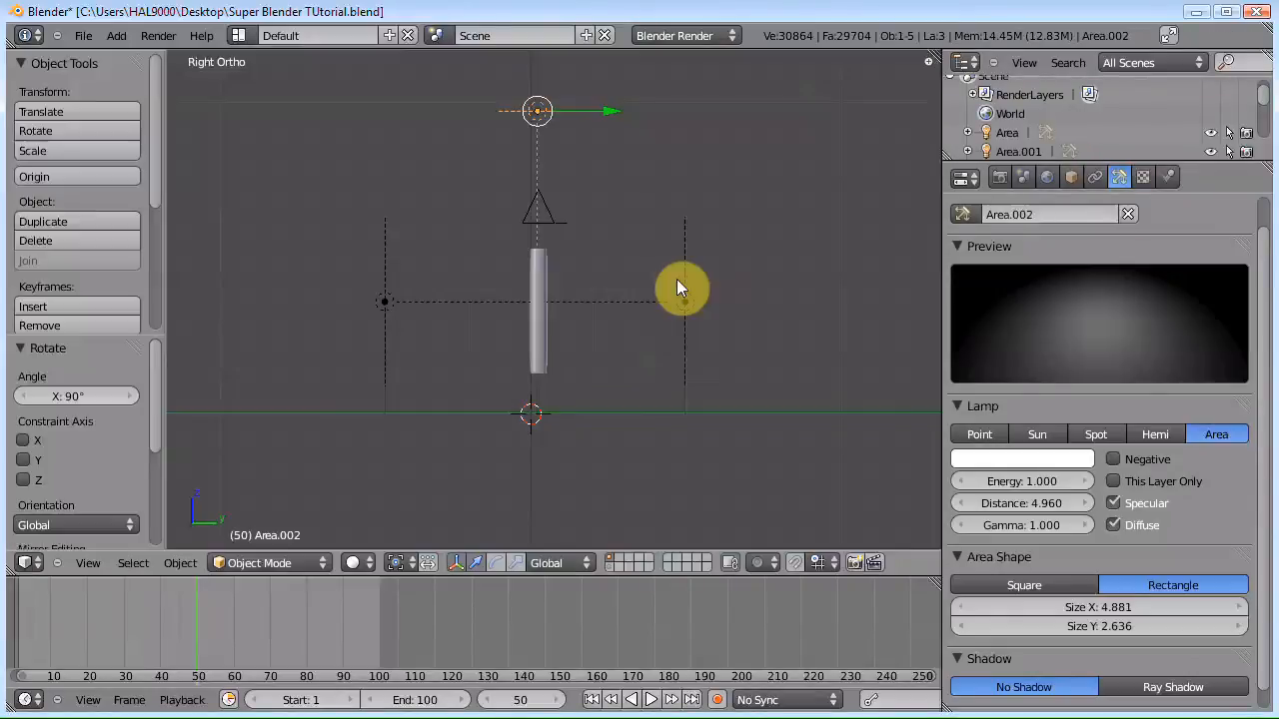
Step: Create a new material on the text object and name it "Super Text"
right_click(536, 283)
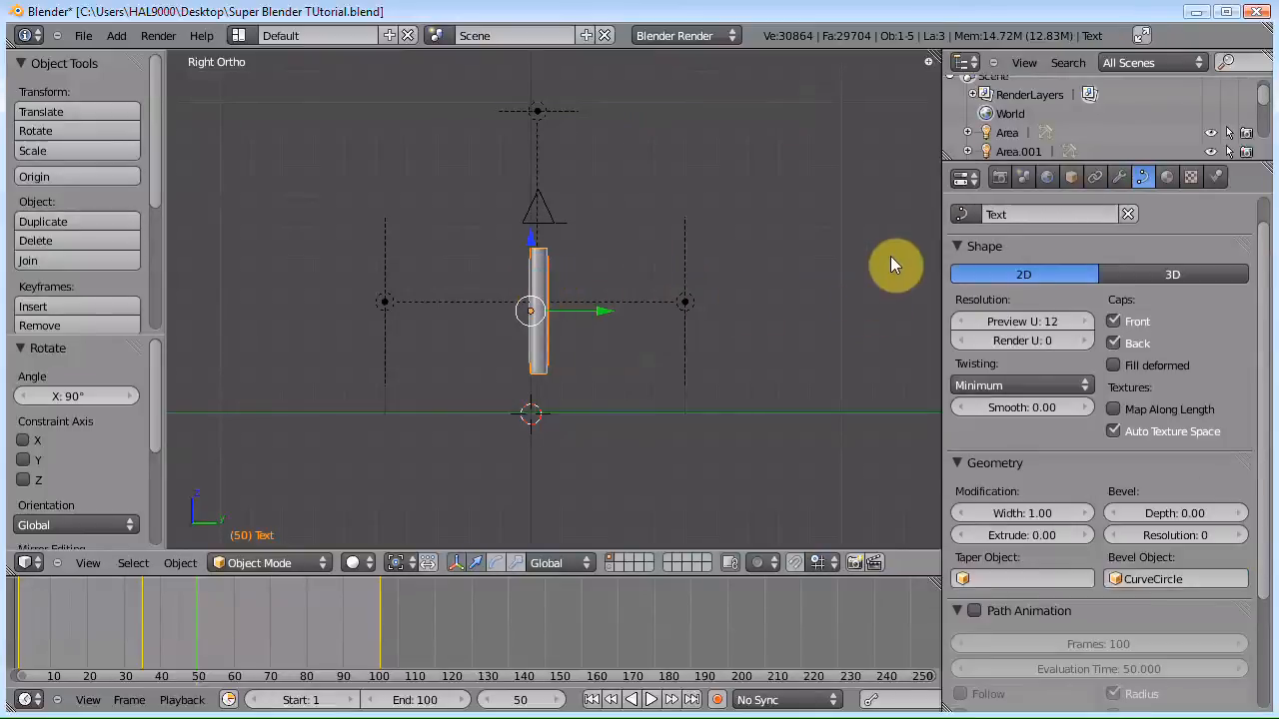
left_click(1164, 180)
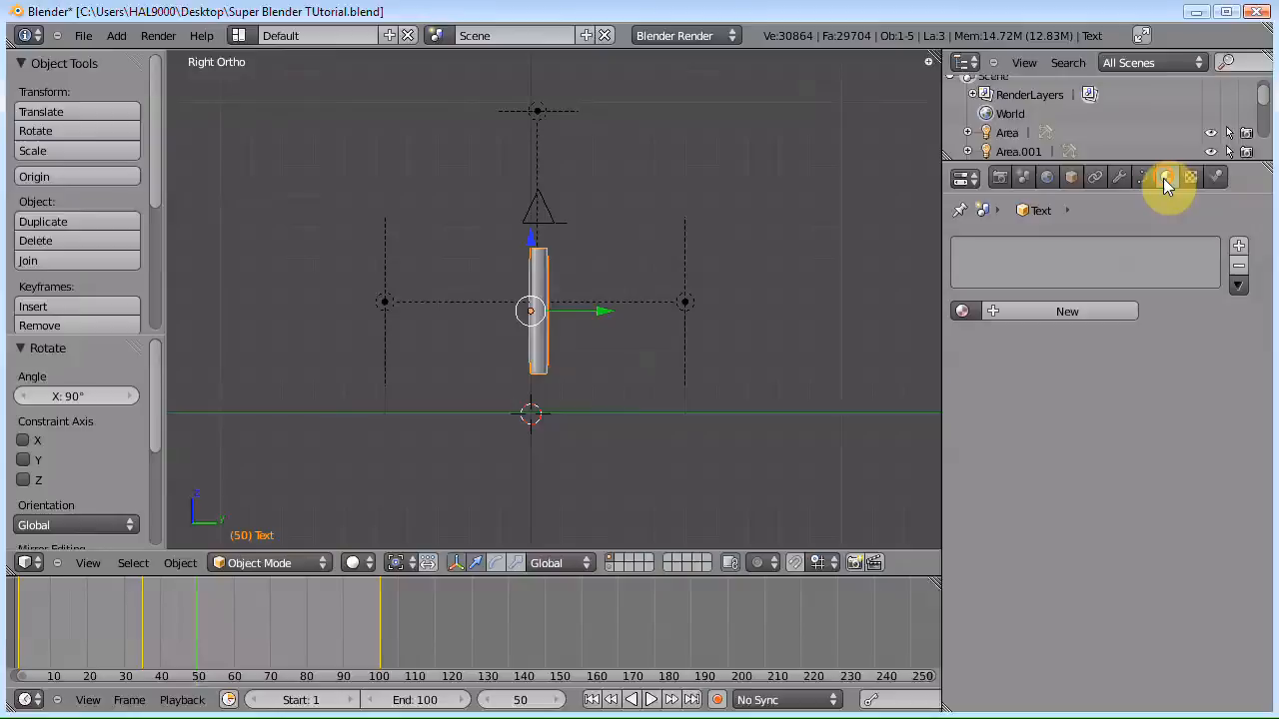
left_click(1029, 311)
left_click(1034, 310)
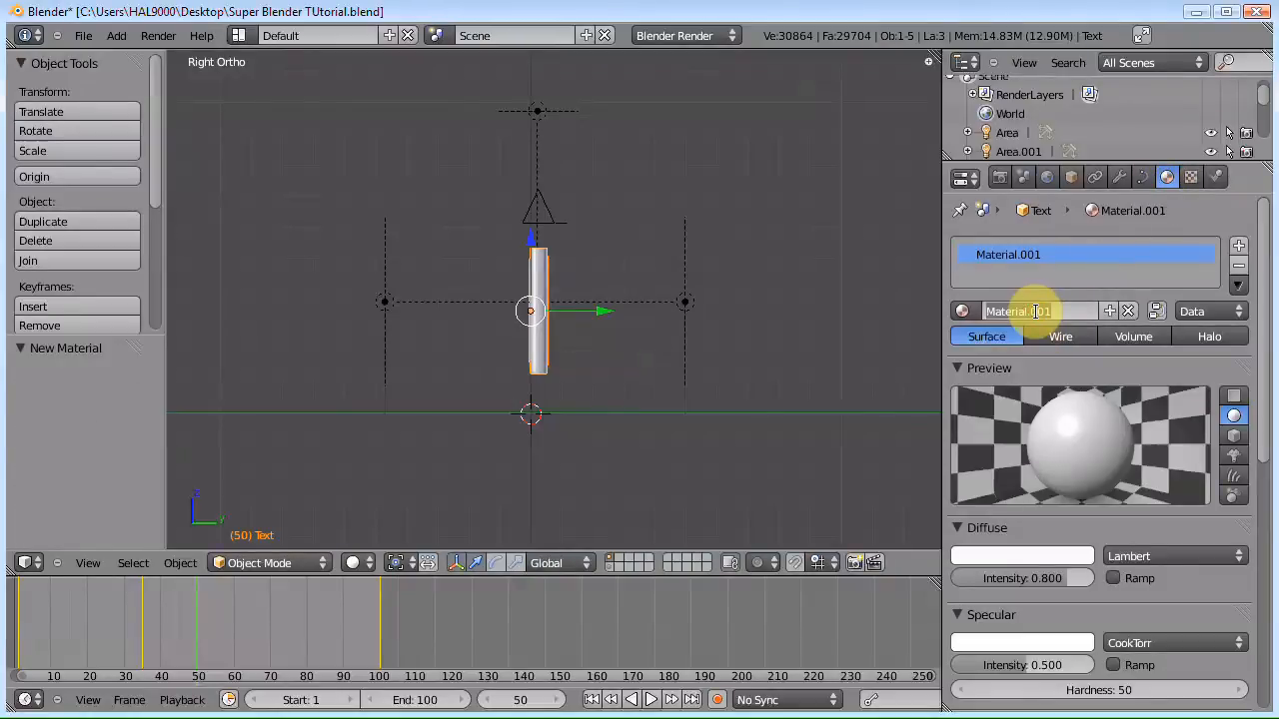
type("Super Text")
key("Return")
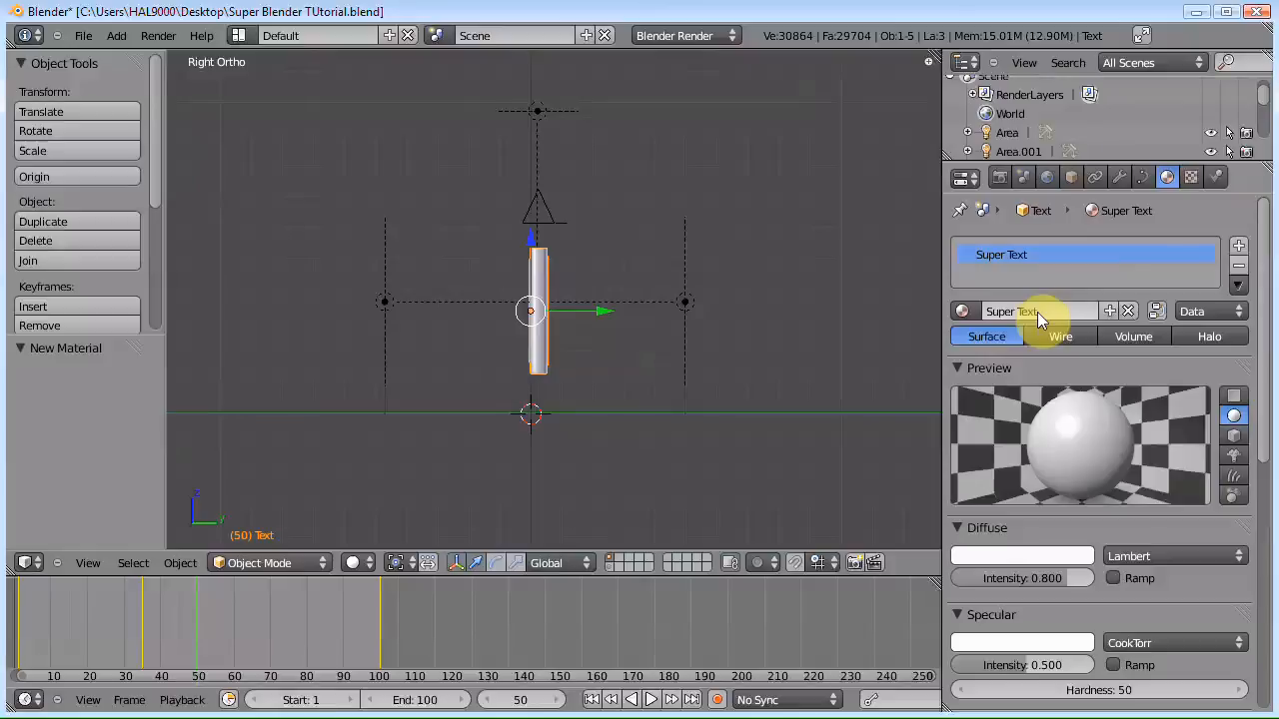
Step: Set the material's diffuse color to blue (R 0.287, G 0.401, B 0.800) and its specular color to pale cyan
left_click(1032, 551)
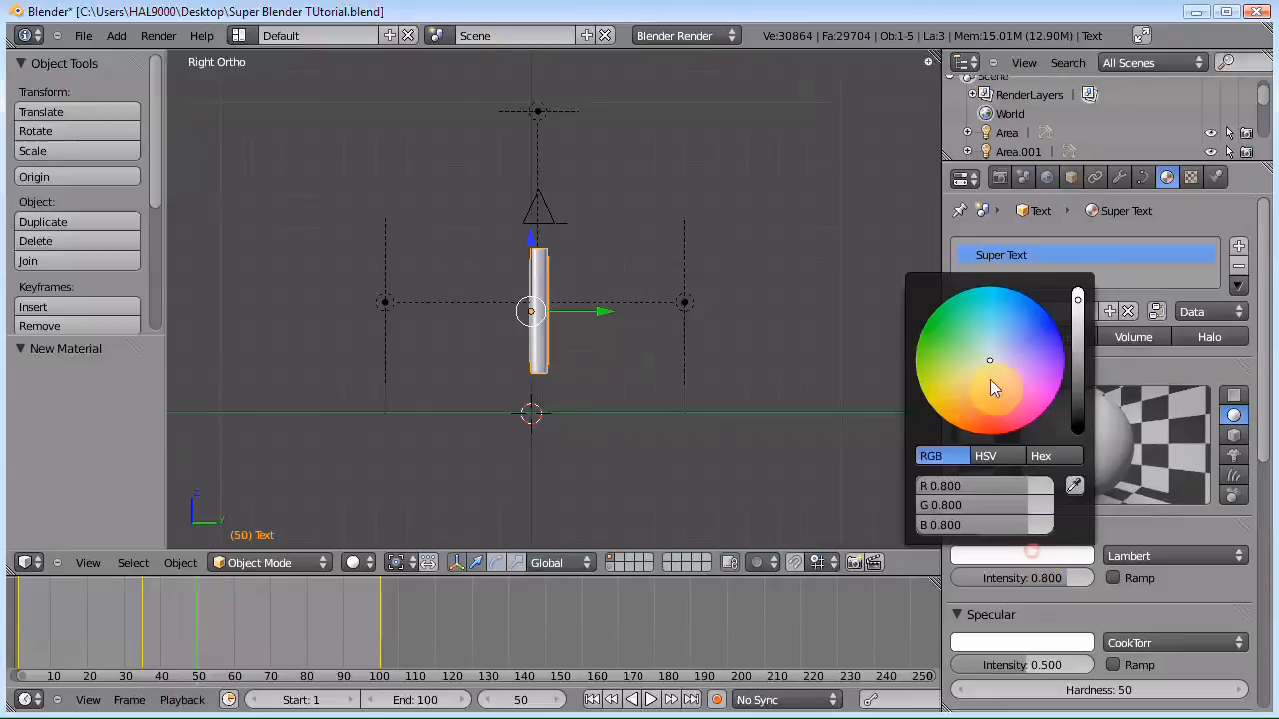
left_click_drag(1015, 327, 1025, 327)
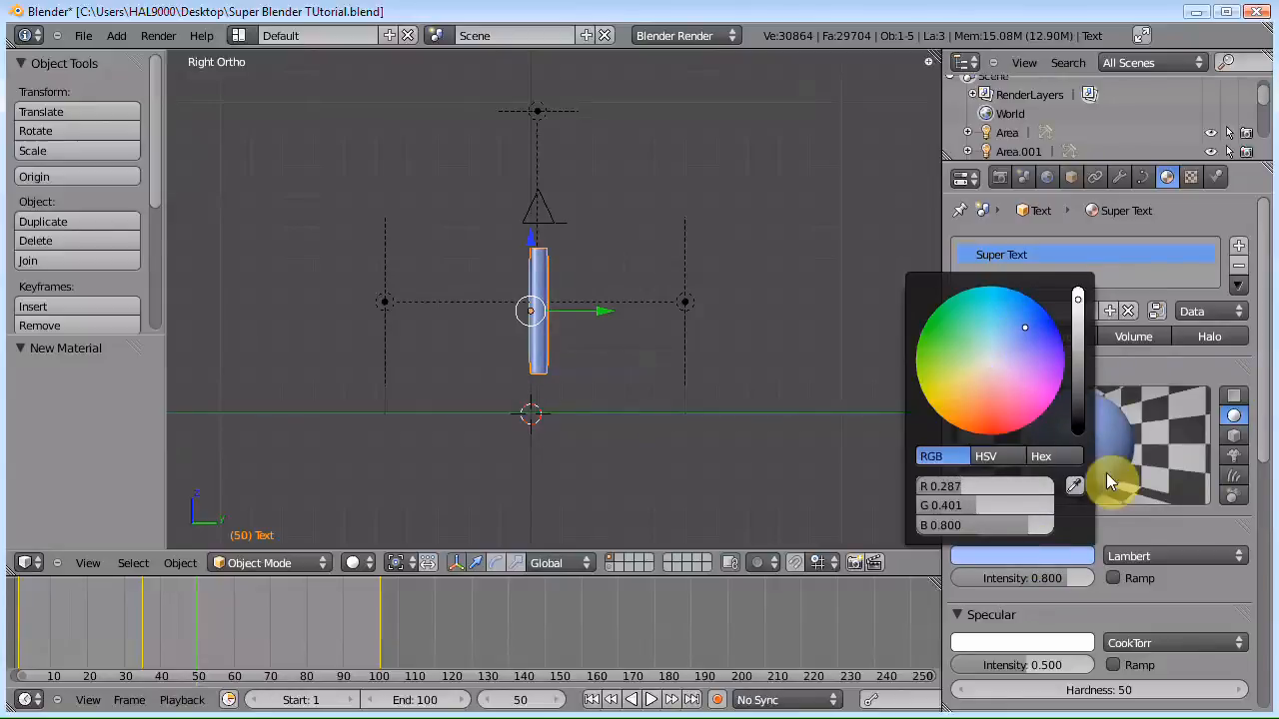
left_click(1032, 642)
left_click_drag(1001, 428, 1004, 418)
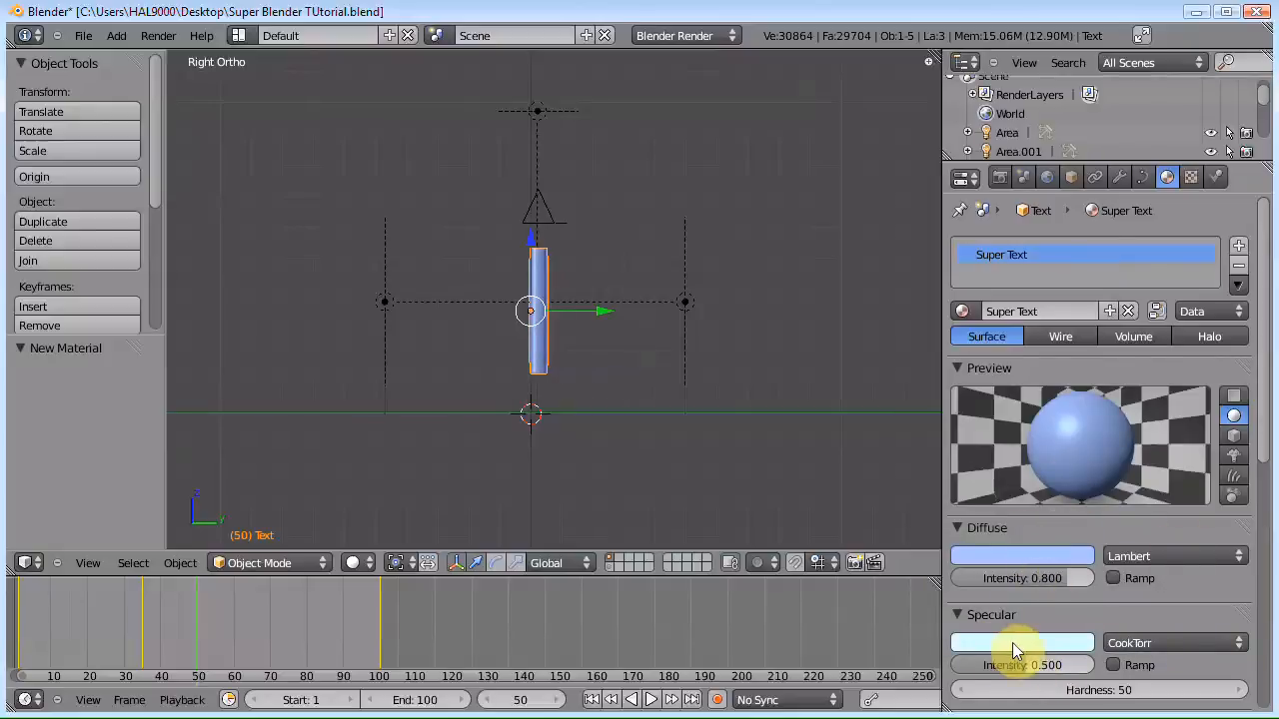
Step: Set the material's diffuse shader to Minnaert and its specular shader to Toon with an intensity of 0.564
left_click(1150, 558)
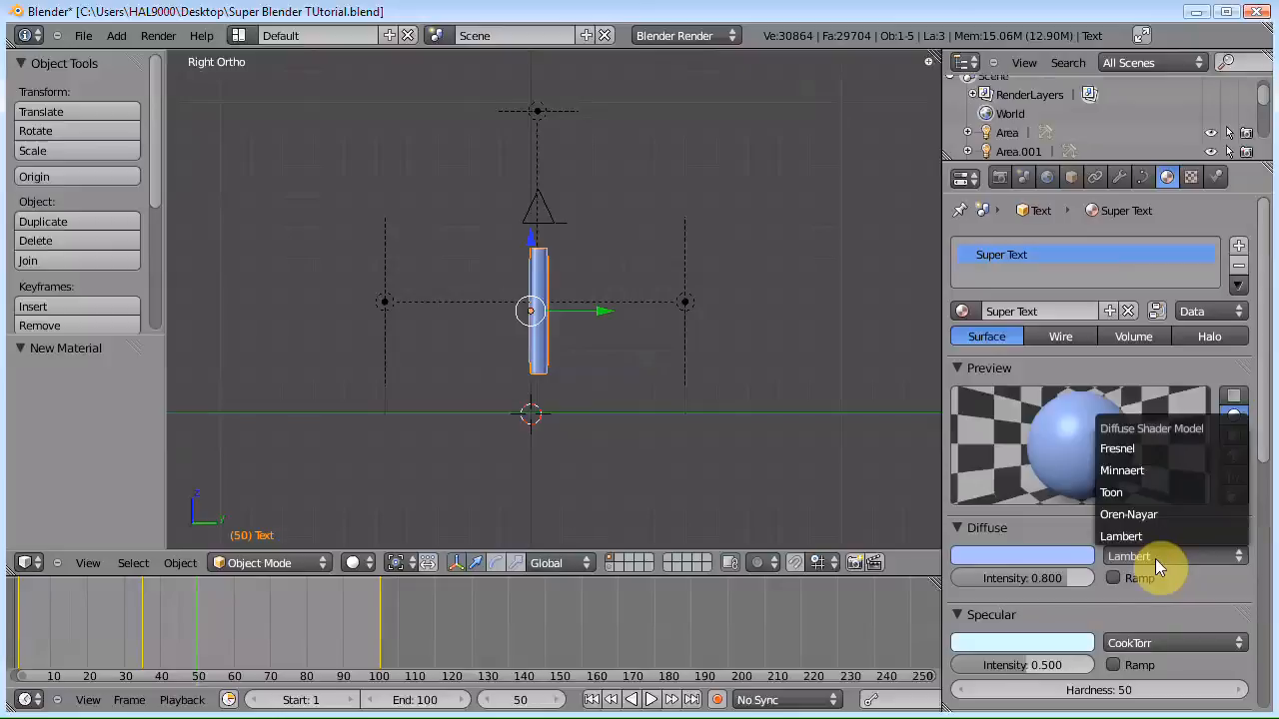
left_click(1158, 469)
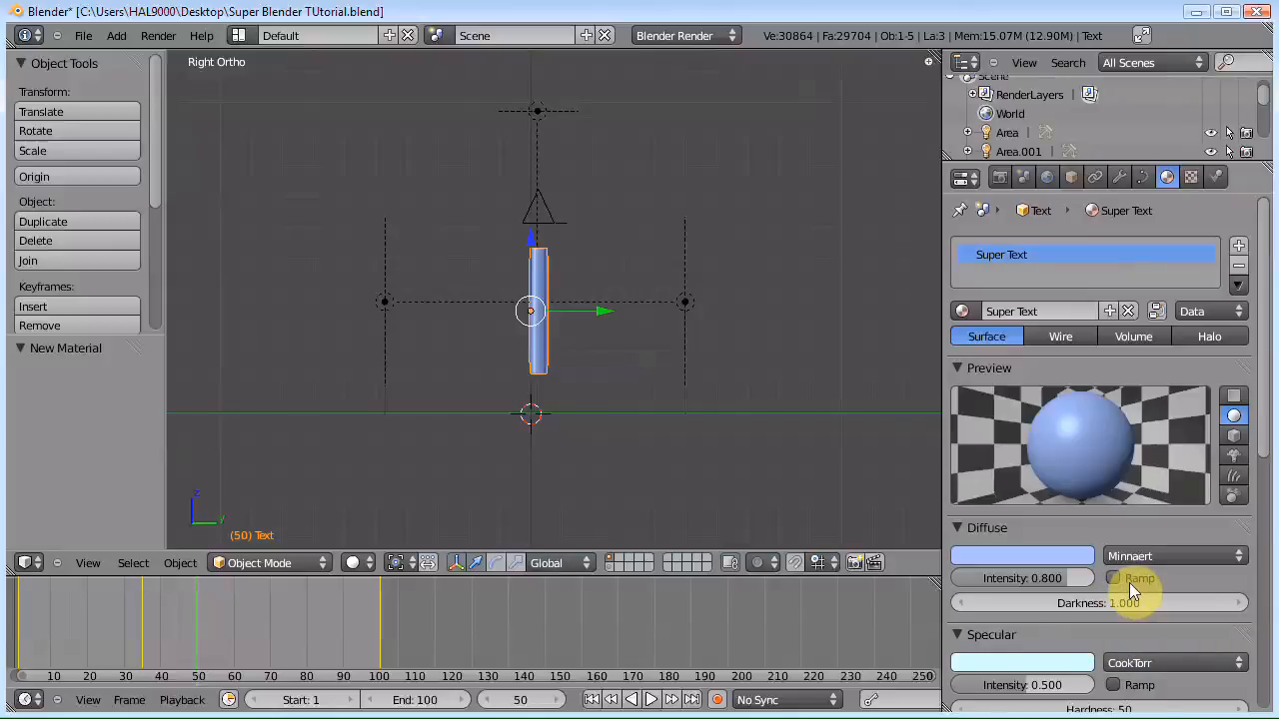
scroll(1129, 582, "down", 3)
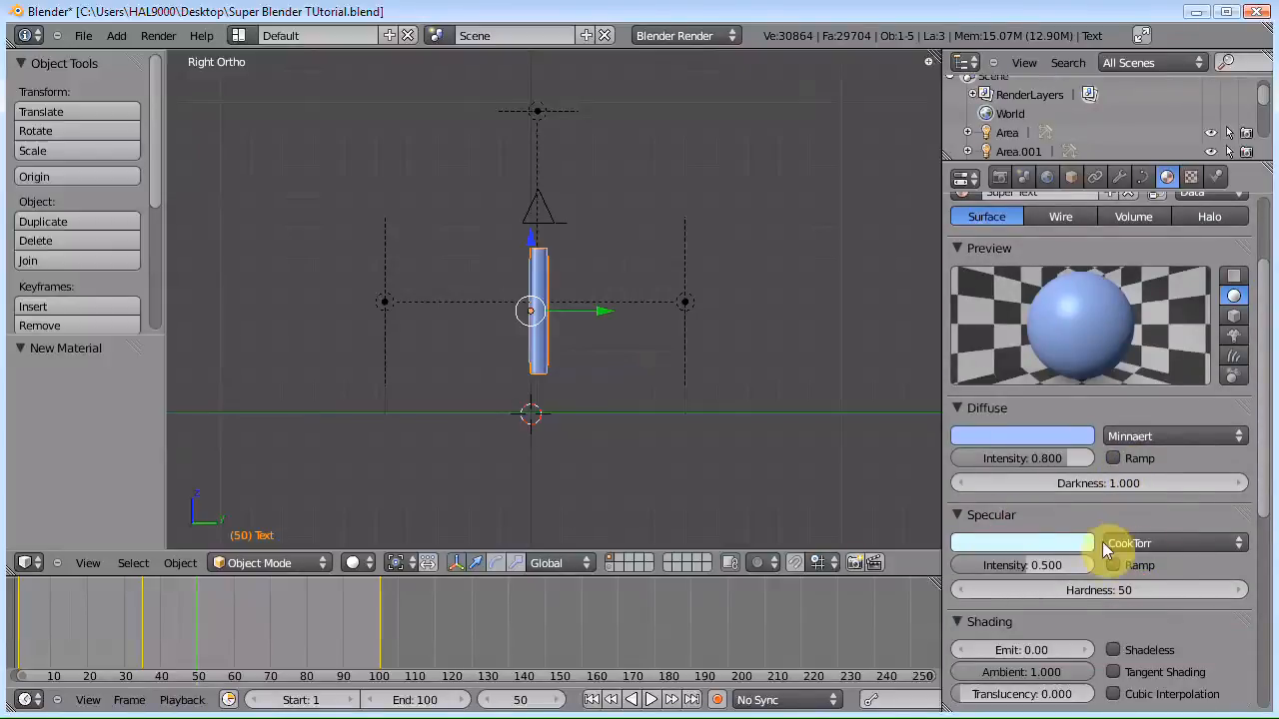
left_click(1166, 544)
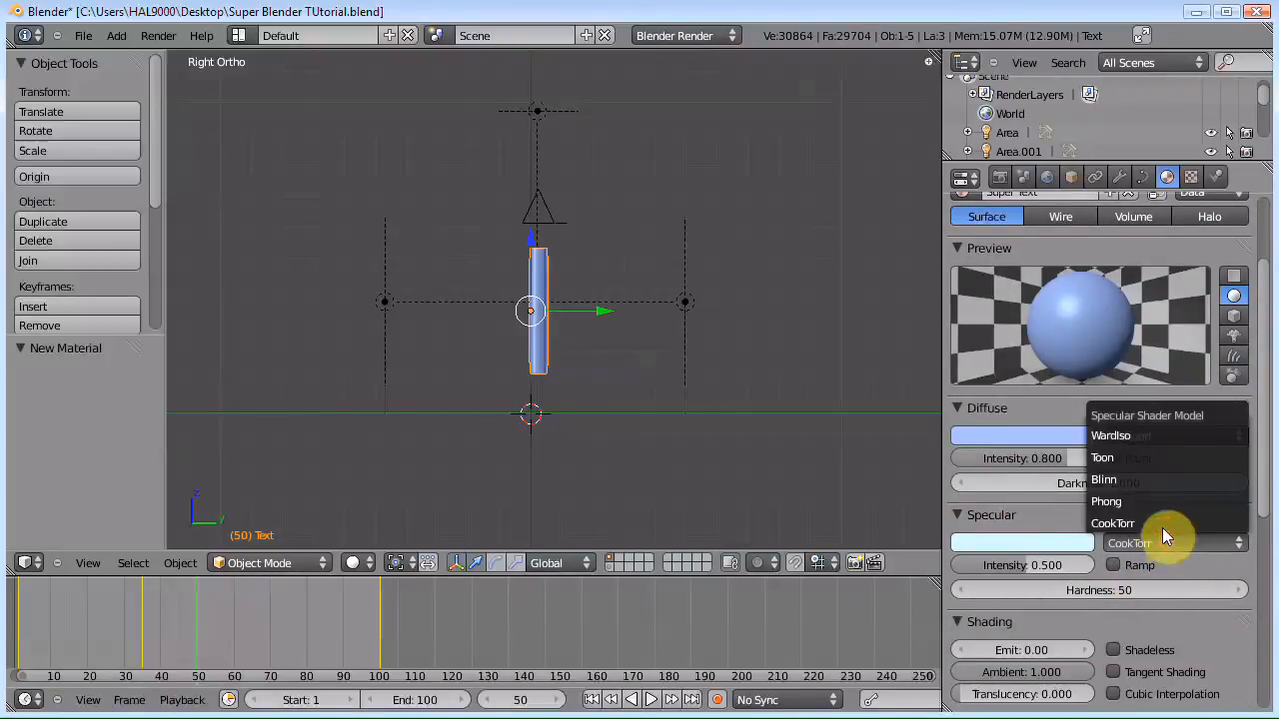
left_click(1126, 459)
left_click_drag(1020, 566, 1039, 597)
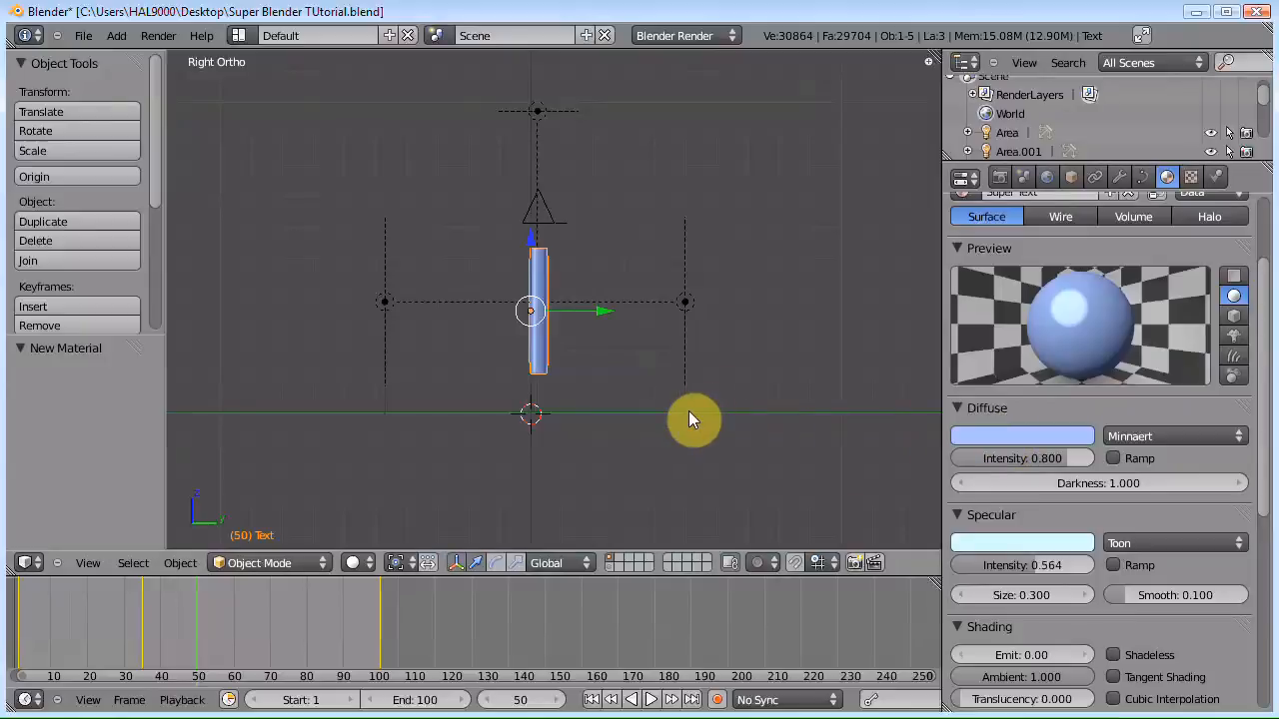
Step: Set the material's translucency to 0.400 and enable Z Transparency with an alpha of 0.5
scroll(1039, 620, "down", 2)
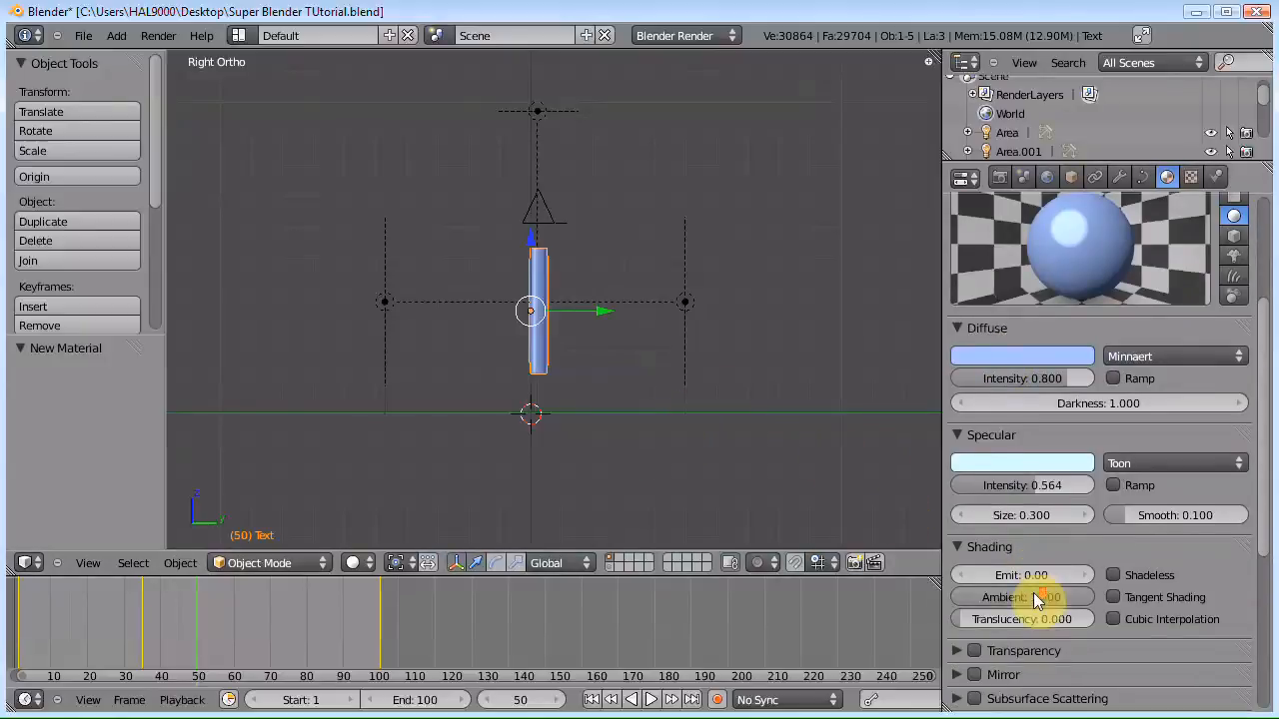
left_click_drag(961, 617, 1002, 618)
scroll(1133, 619, "down", 2)
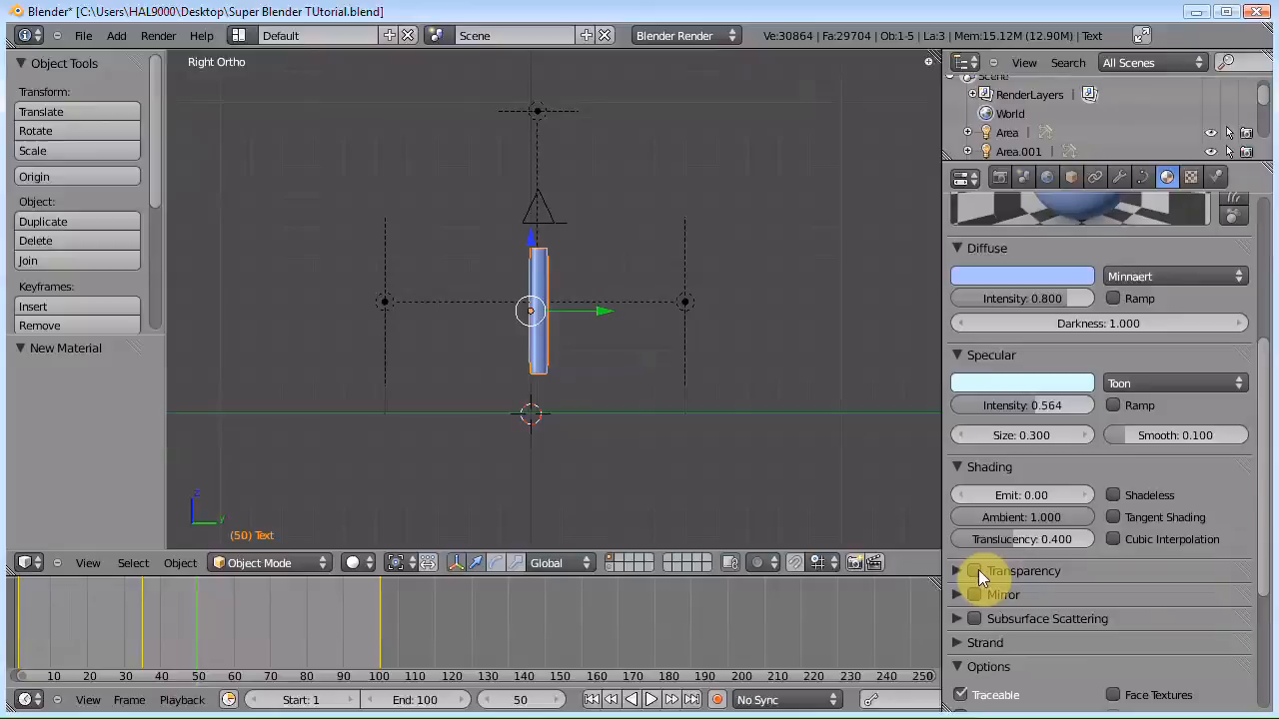
left_click(972, 569)
left_click(960, 568)
left_click(1029, 633)
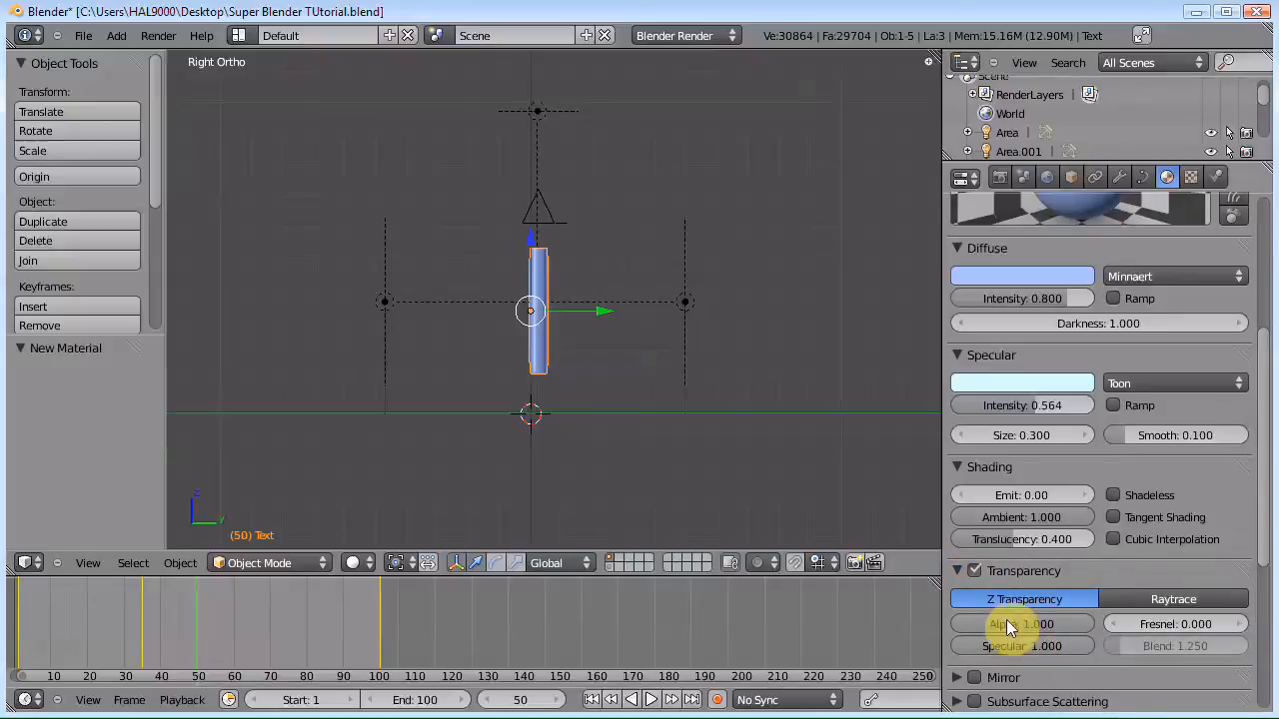
type("0.5")
key("Return")
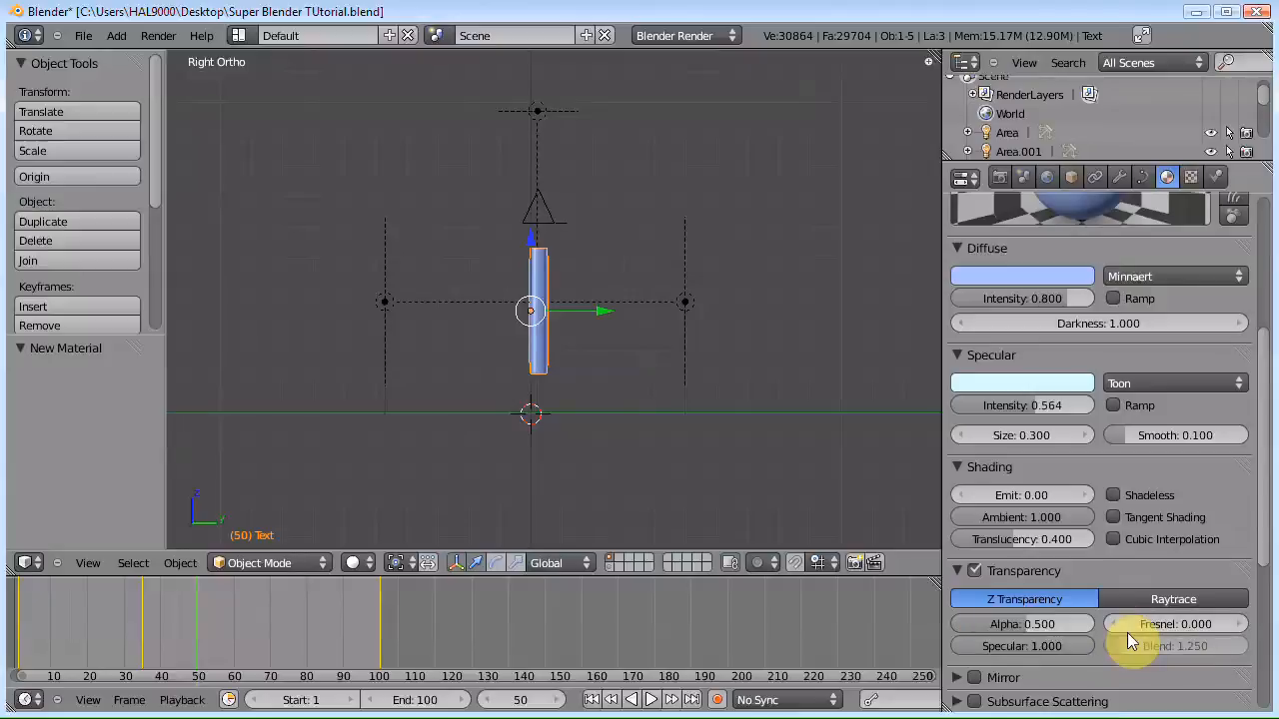
Step: Test-render frame 50 to check the translucent text material
scroll(916, 400, "up", 1)
scroll(1103, 365, "up", 1)
scroll(1109, 359, "up", 3)
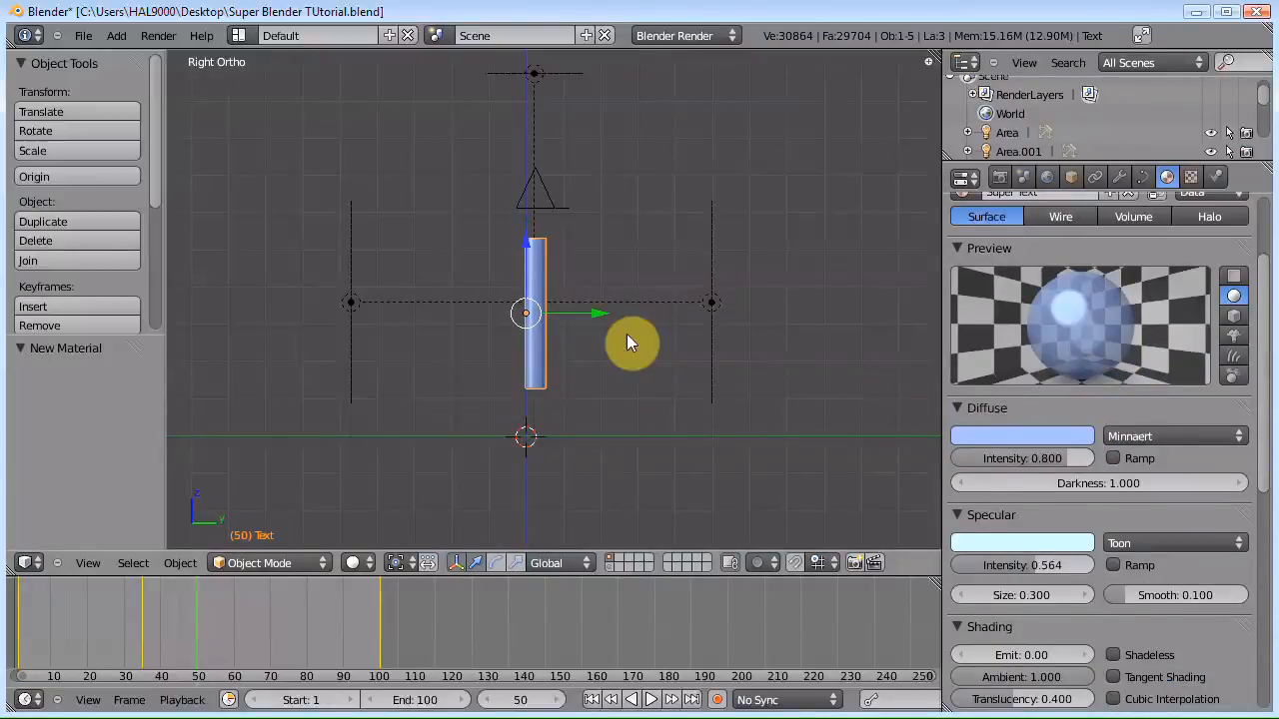
key("F12")
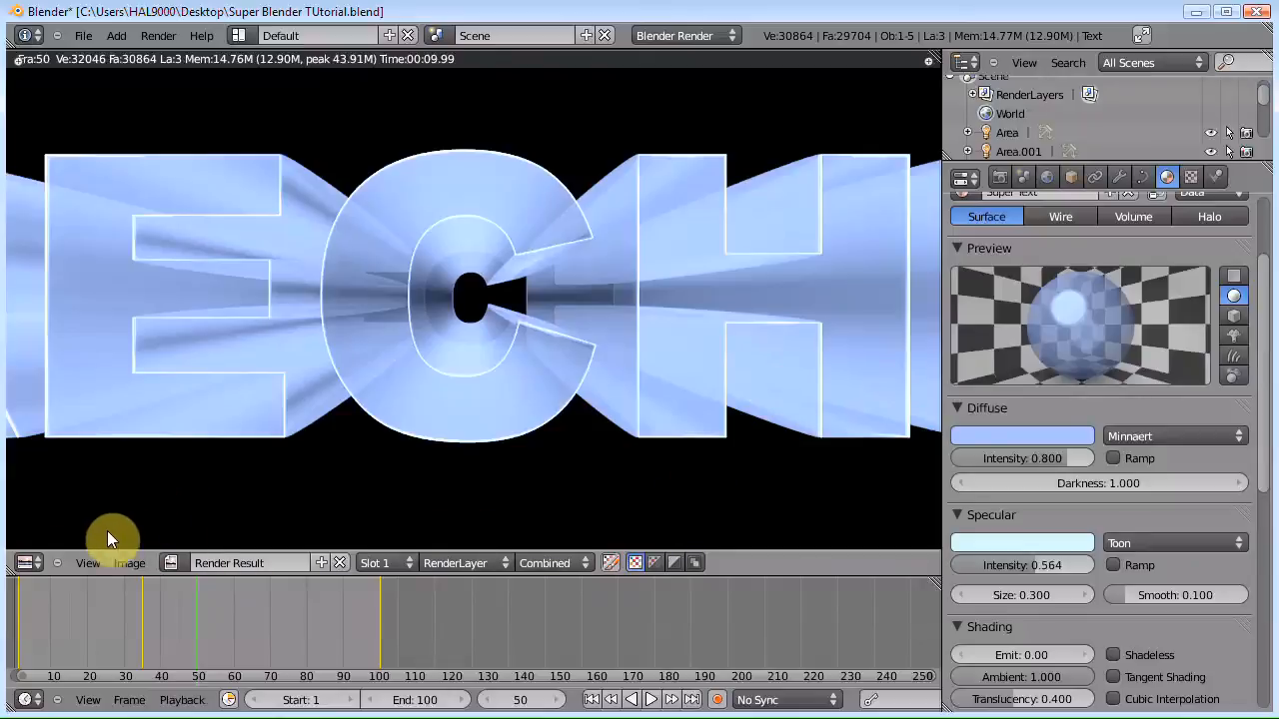
Step: Switch the render view to the Node Editor, show the compositing nodes, and enable Use Nodes and Backdrop
left_click(28, 565)
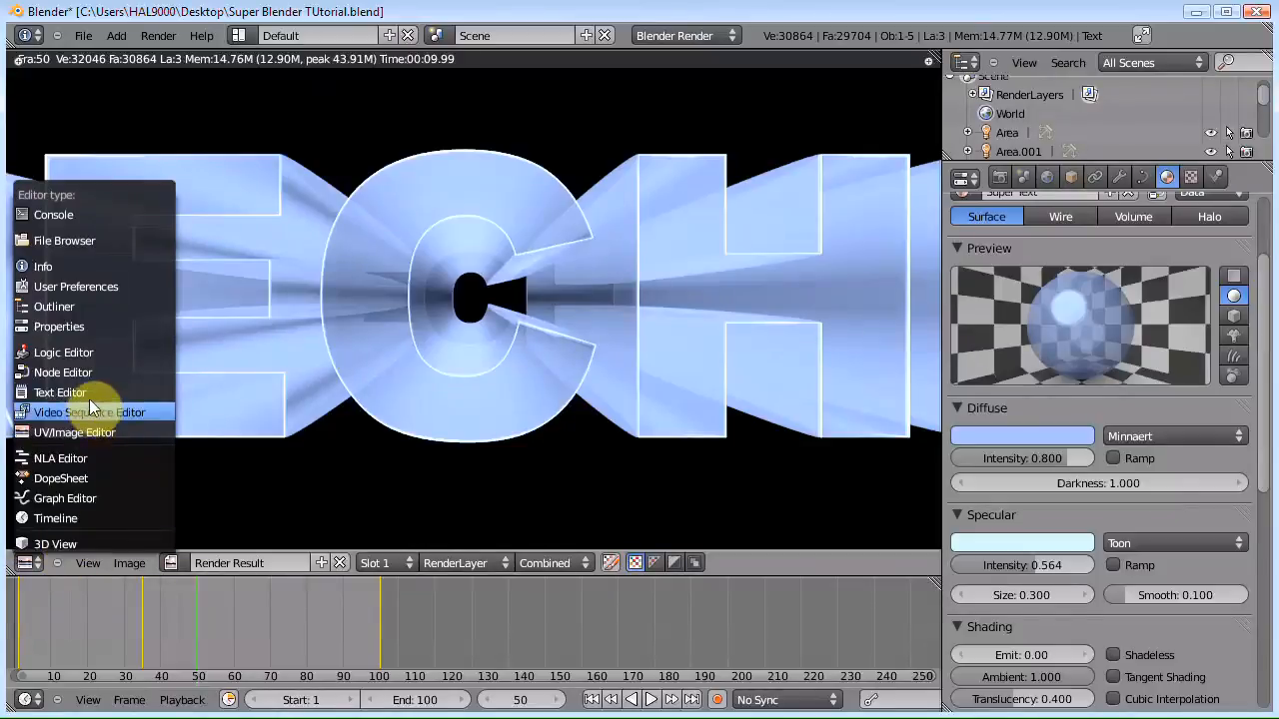
left_click(54, 373)
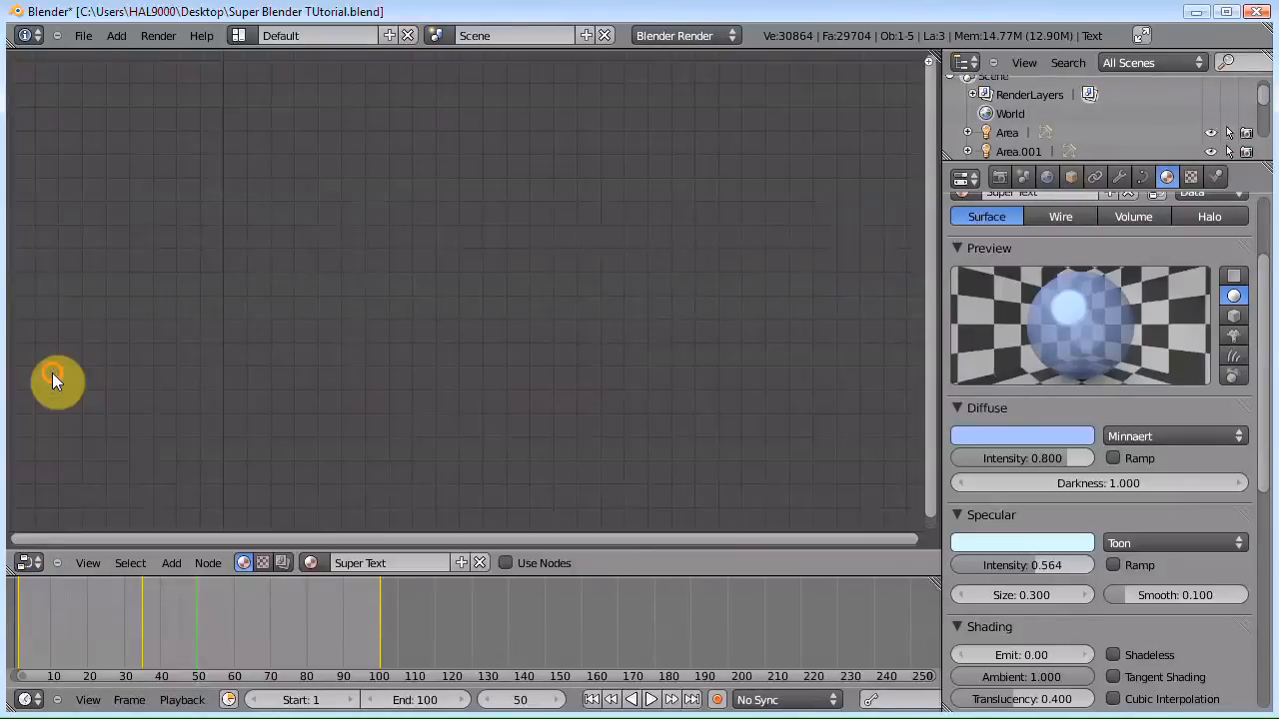
left_click(284, 563)
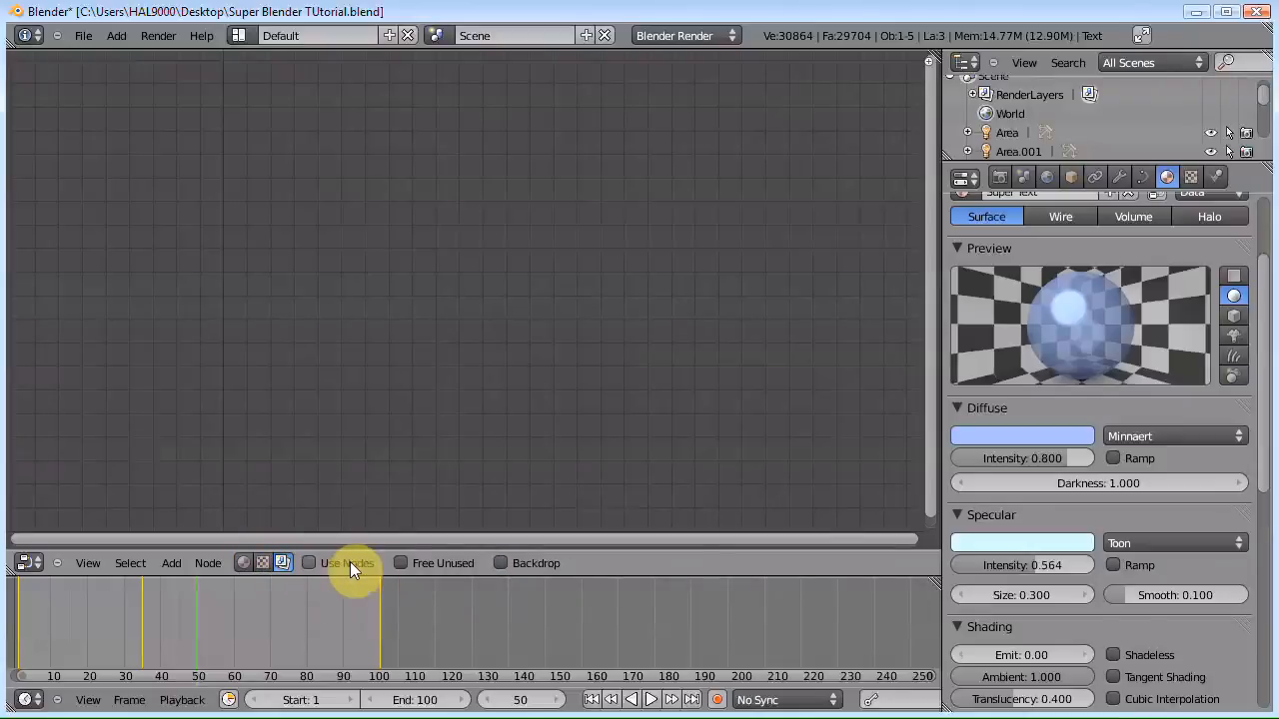
left_click(310, 562)
left_click(501, 564)
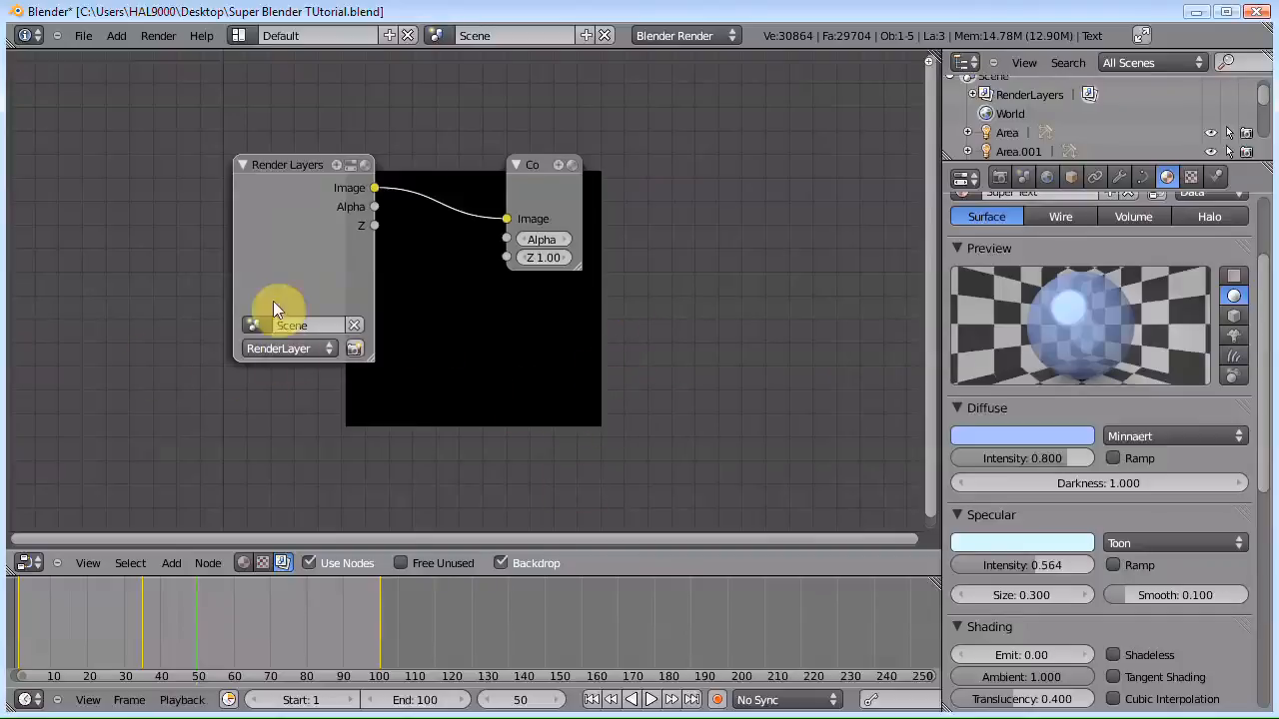
Step: Spread the Render Layers and Composite nodes far apart and re-render frame 50 to feed the compositor, closing the render
left_click_drag(281, 162, 112, 150)
left_click_drag(566, 163, 814, 189)
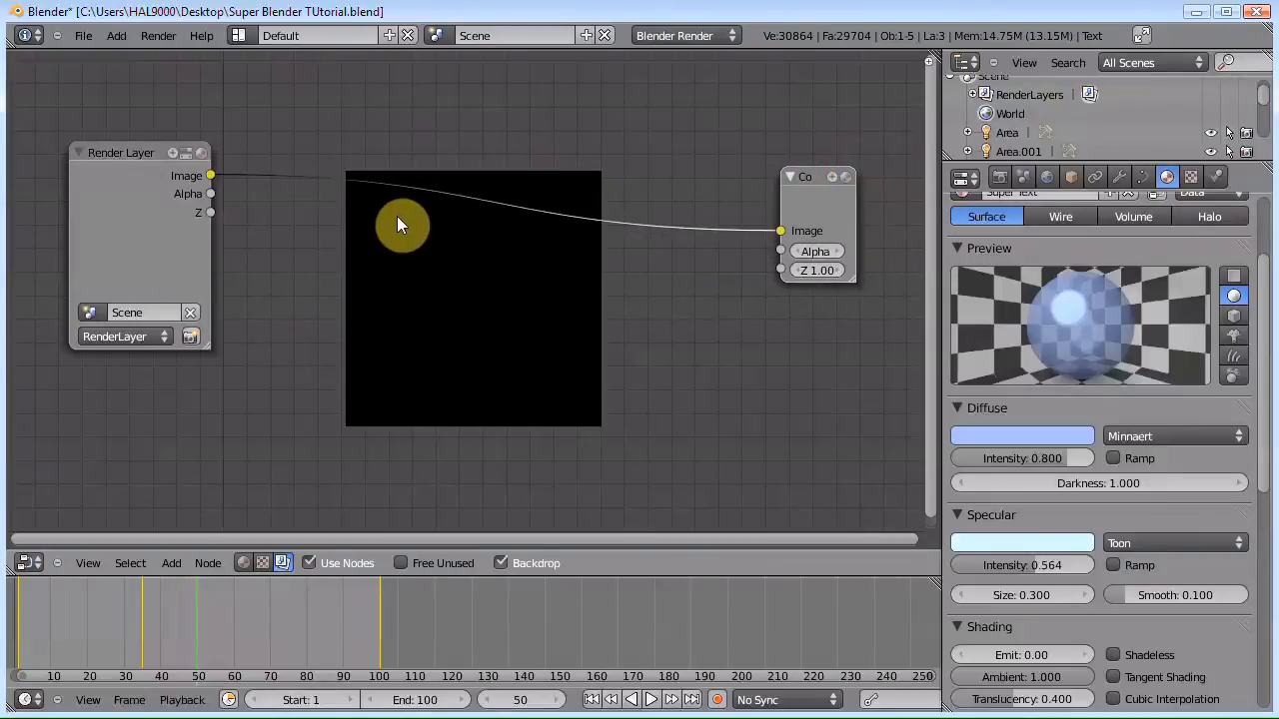
key("F12")
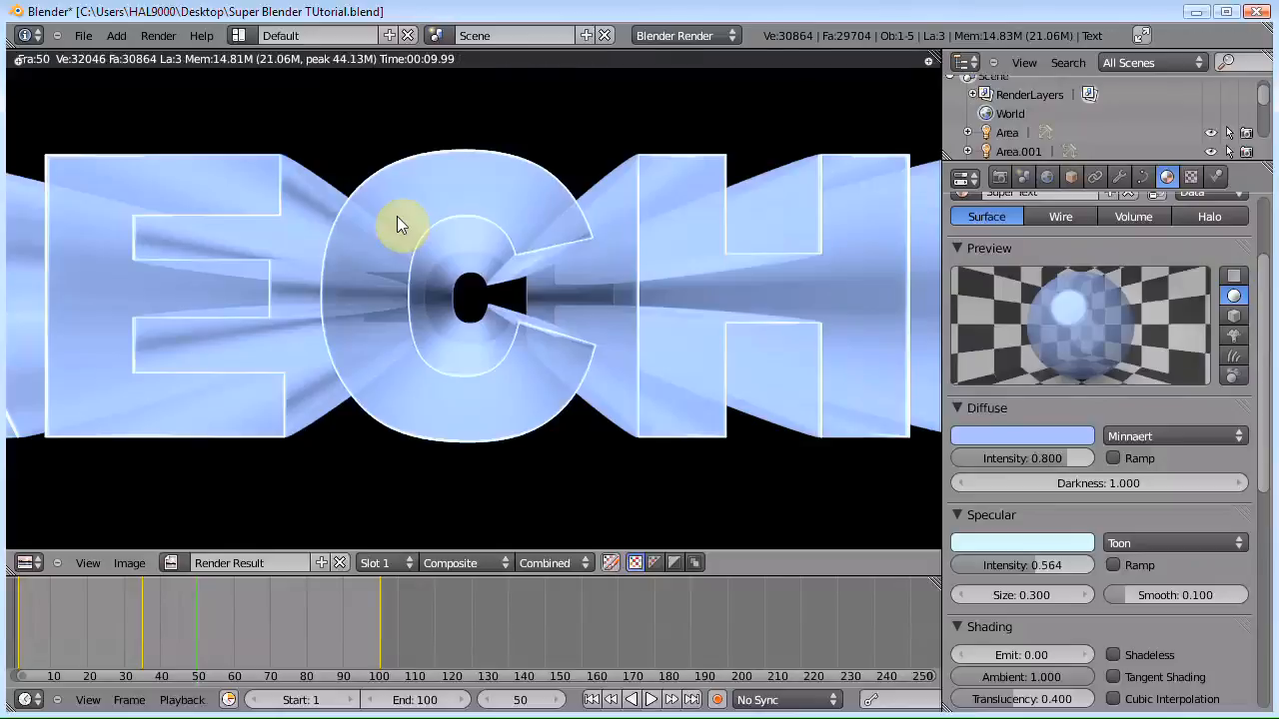
key("Escape")
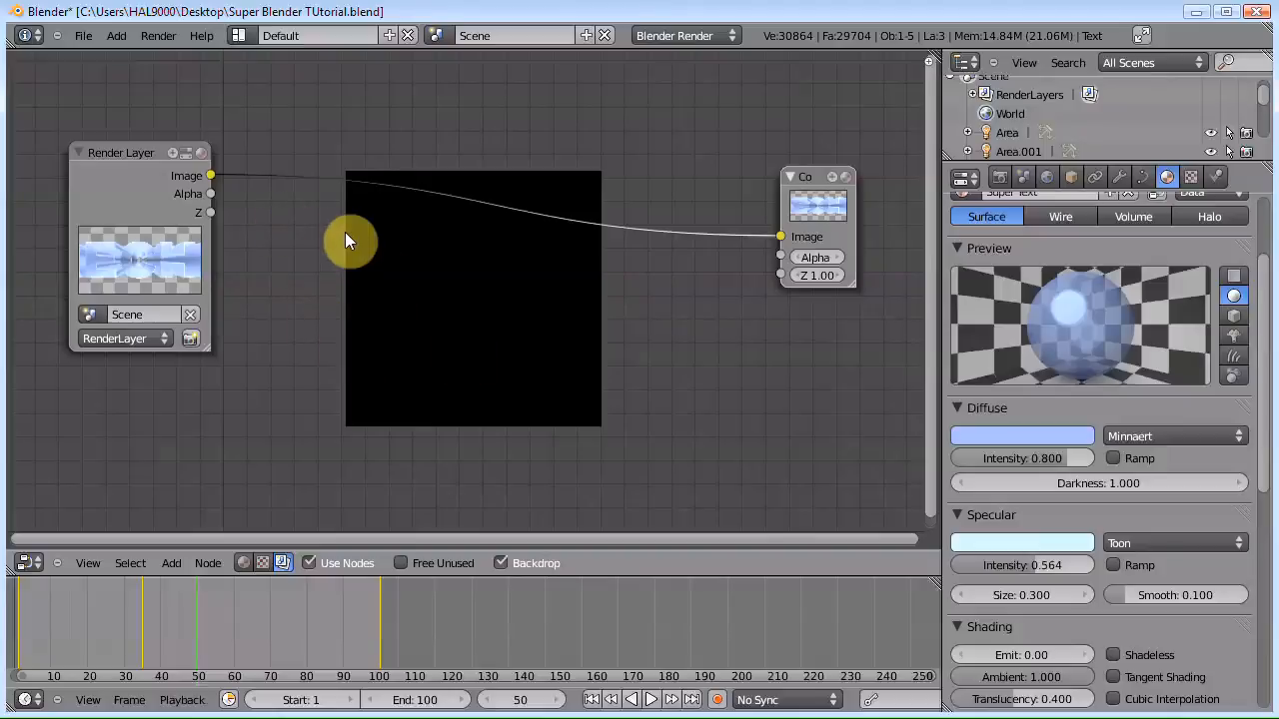
Step: Add a Viewer node below the Composite node and move the Render Layers image link from Composite to Viewer
key("shift+a")
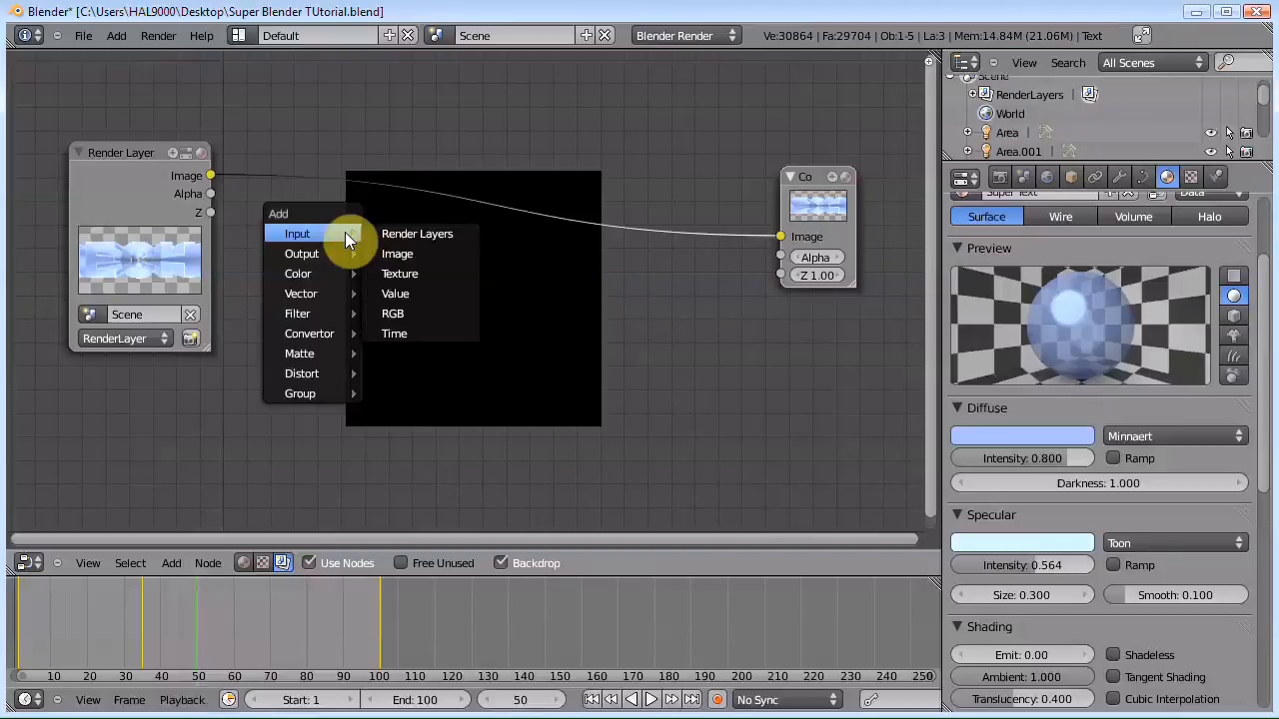
mouse_move(312, 252)
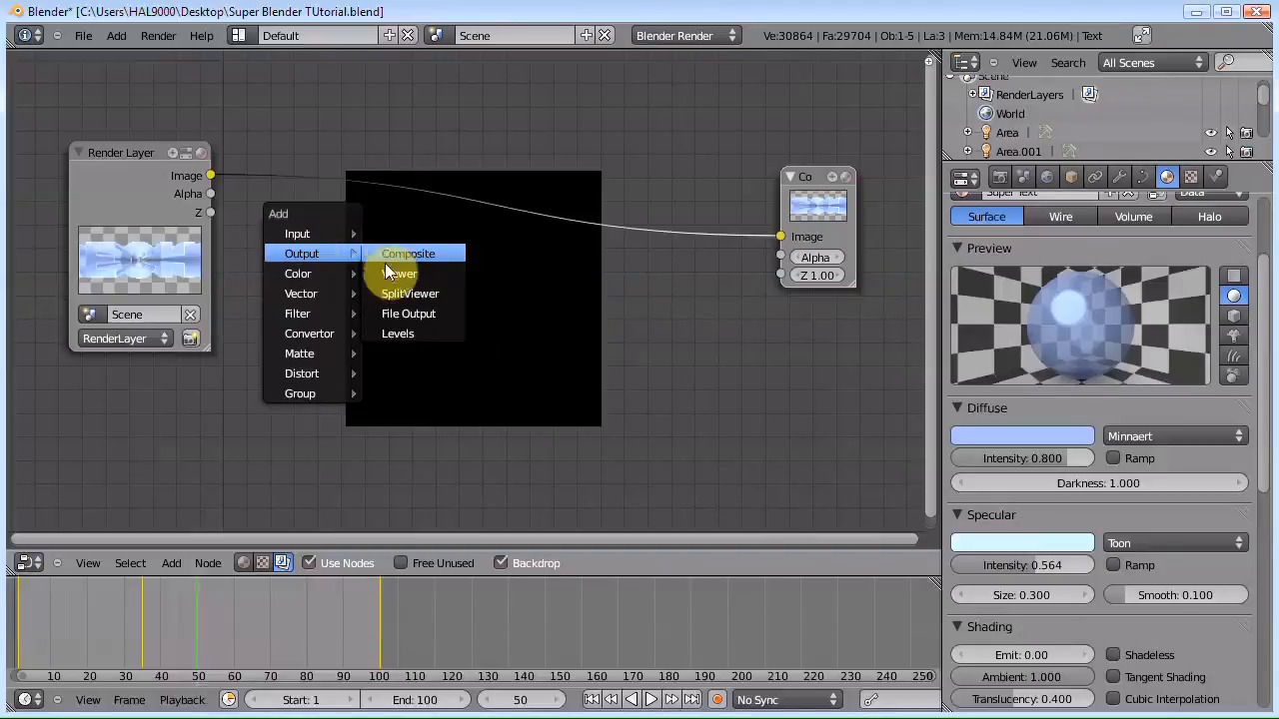
left_click(389, 274)
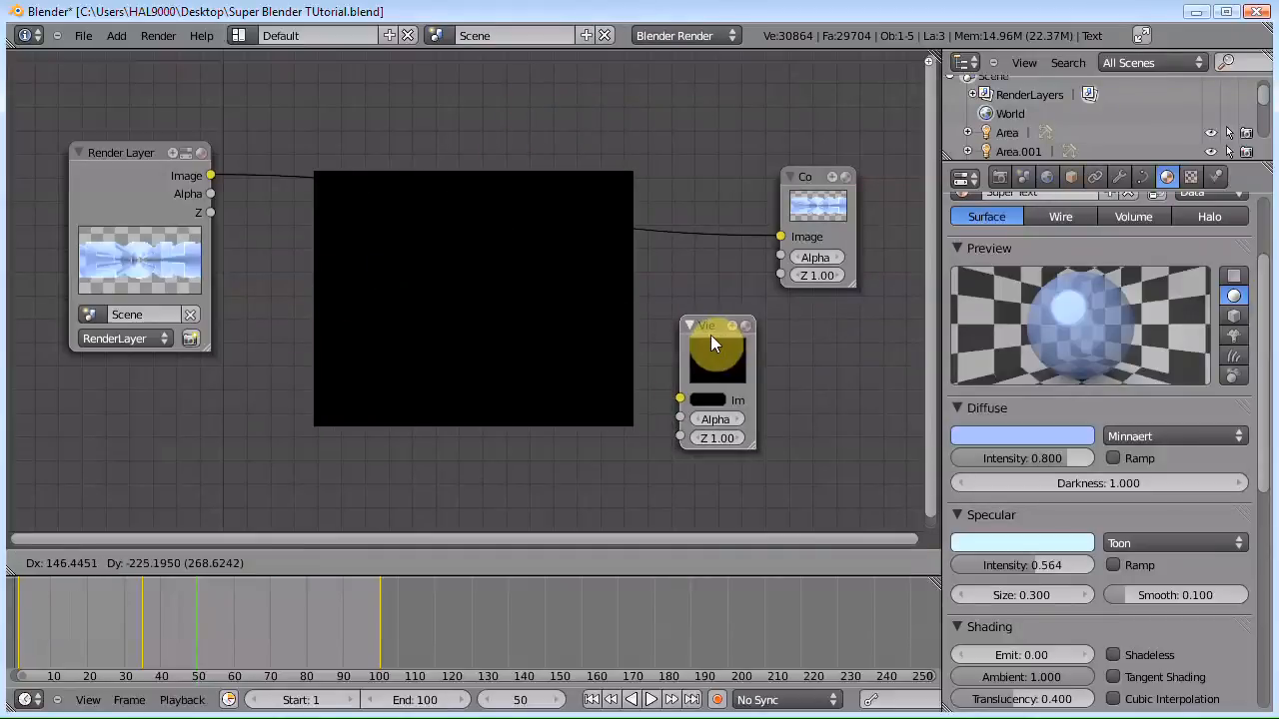
left_click(710, 334)
left_click_drag(783, 237, 679, 398)
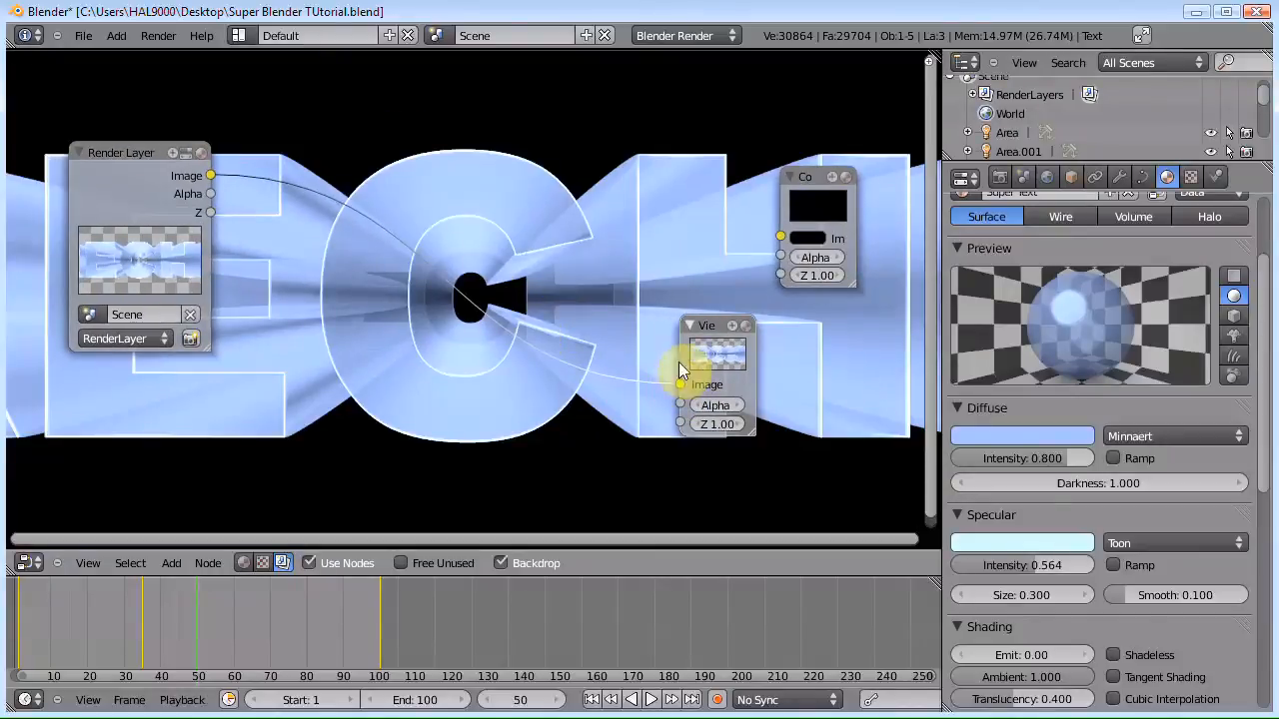
left_click_drag(717, 322, 819, 331)
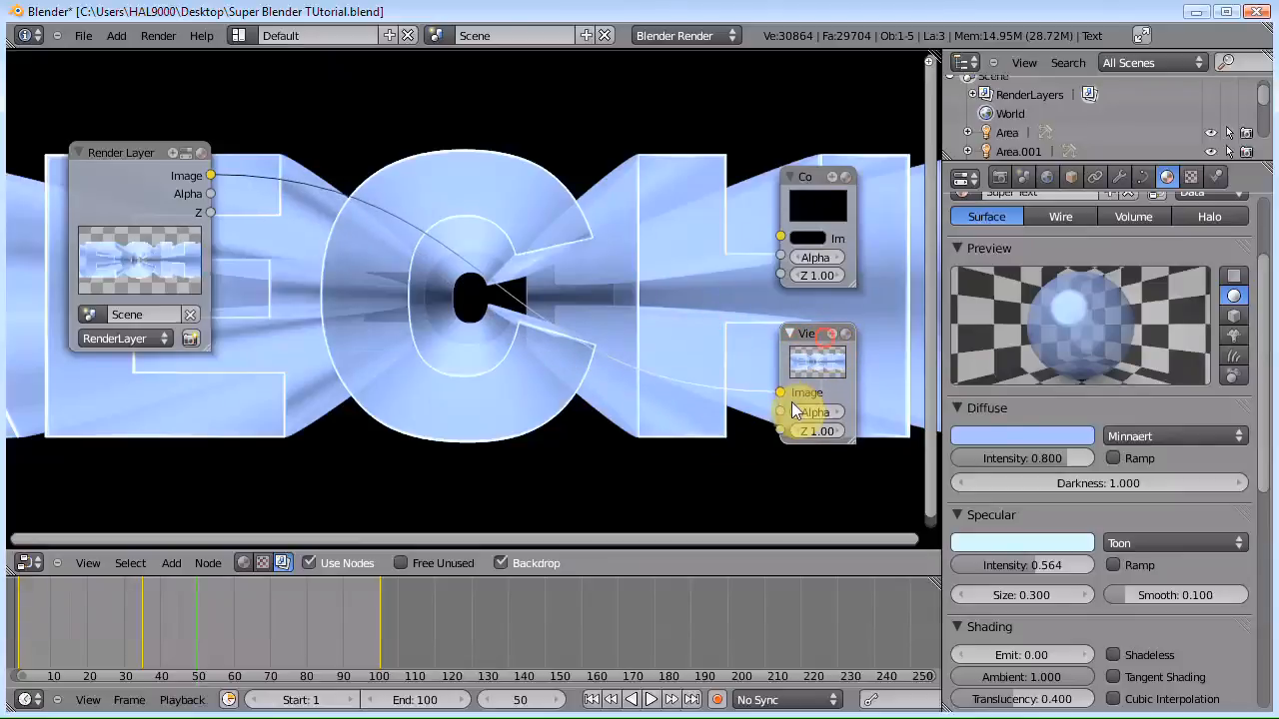
Step: Unlink the Viewer from Render Layers and add a Blur node between them, feeding it the Render Layers image
left_click_drag(781, 393, 590, 317)
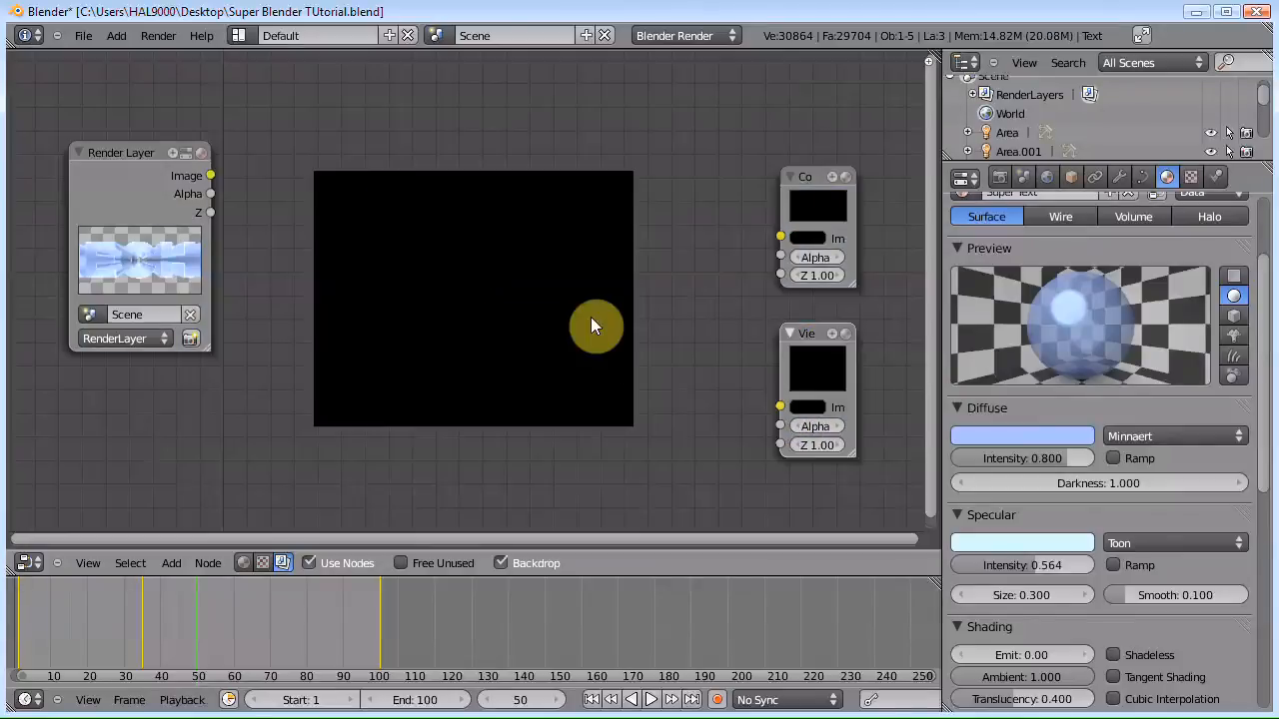
key("shift+a")
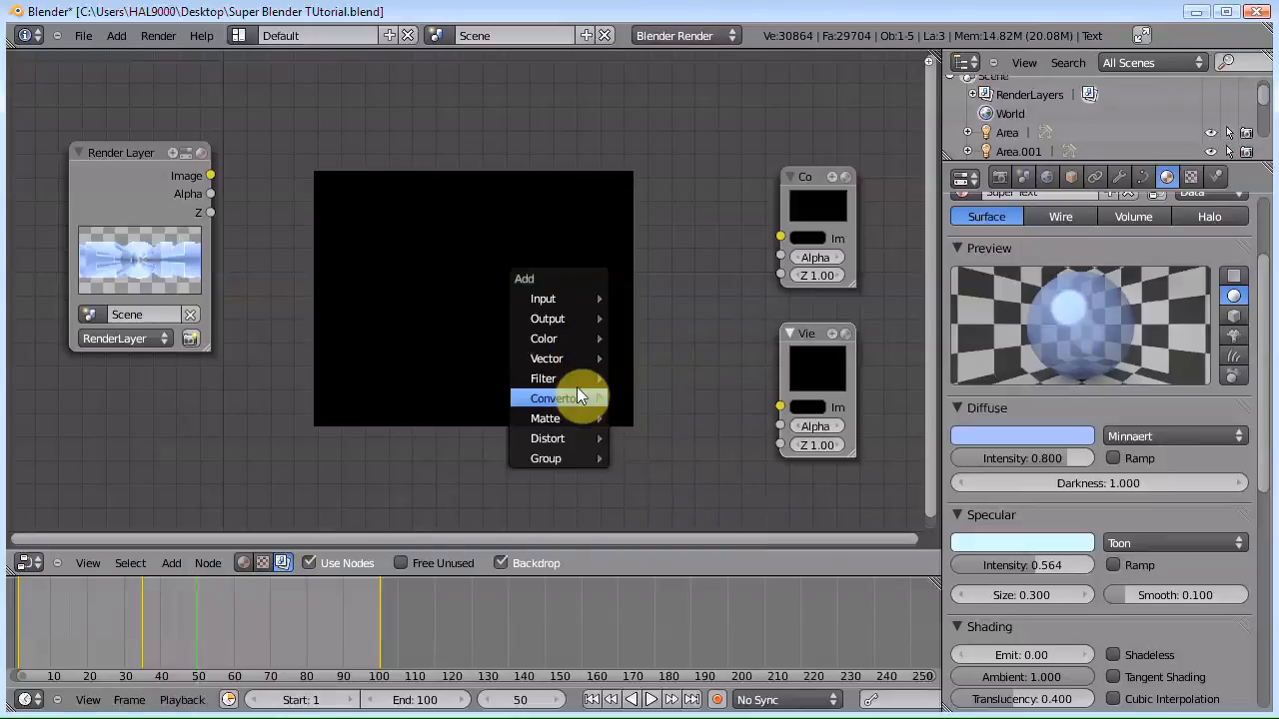
mouse_move(579, 378)
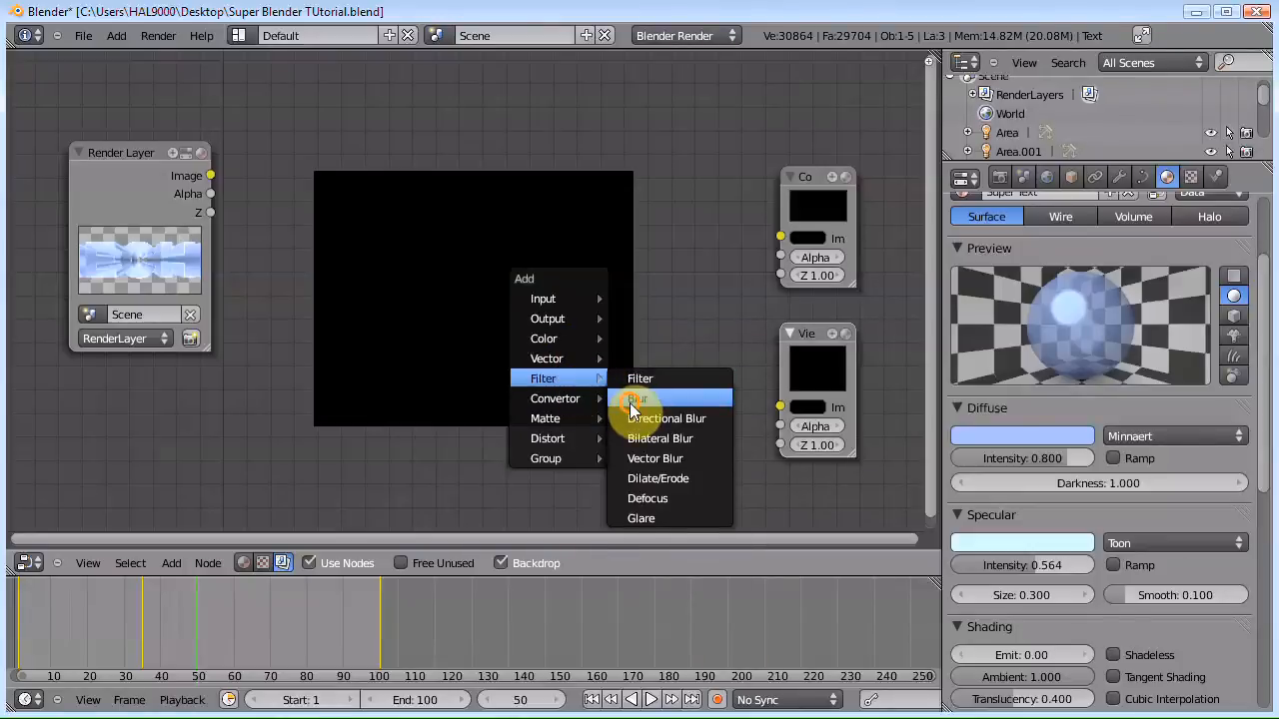
left_click(637, 399)
left_click(436, 163)
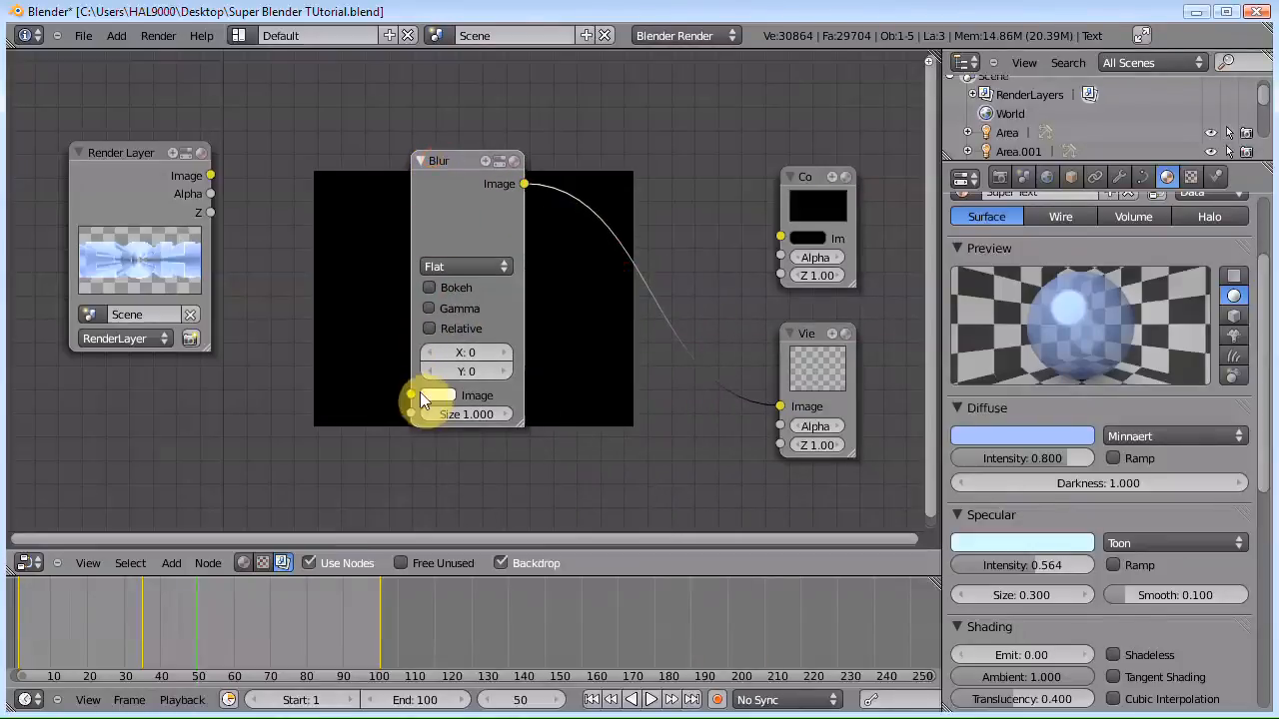
left_click_drag(411, 396, 212, 175)
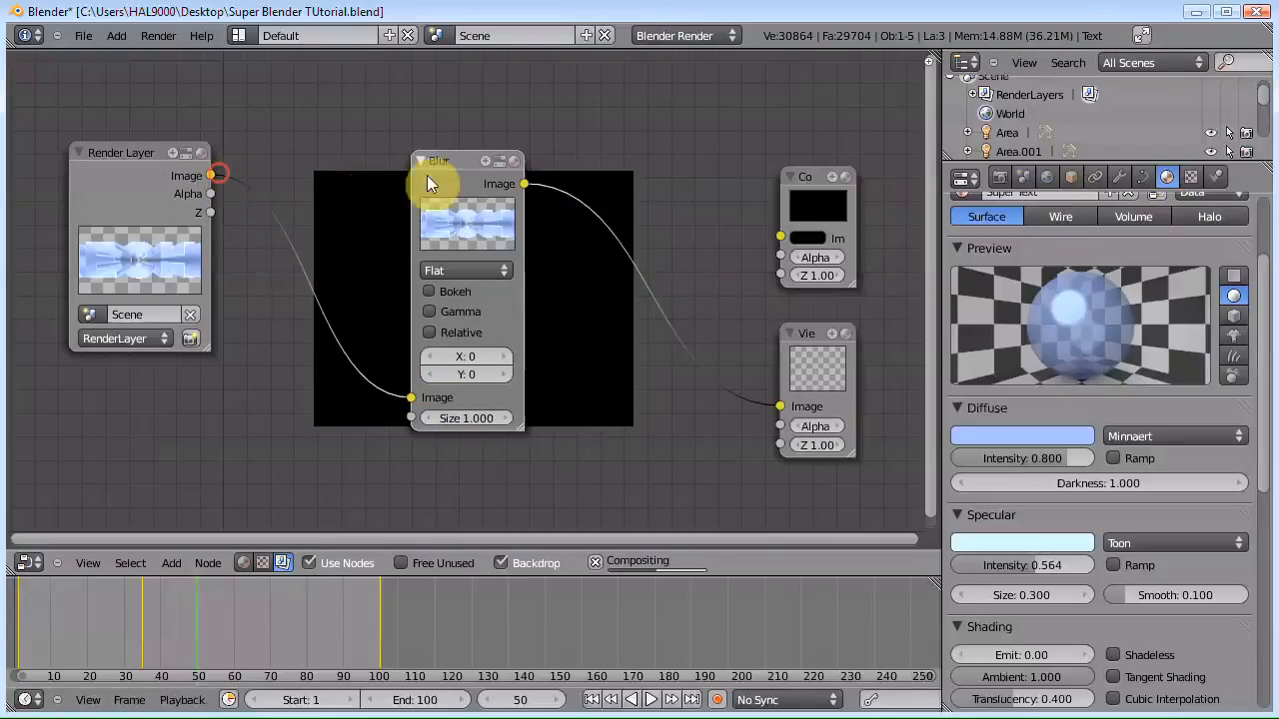
left_click_drag(457, 169, 422, 199)
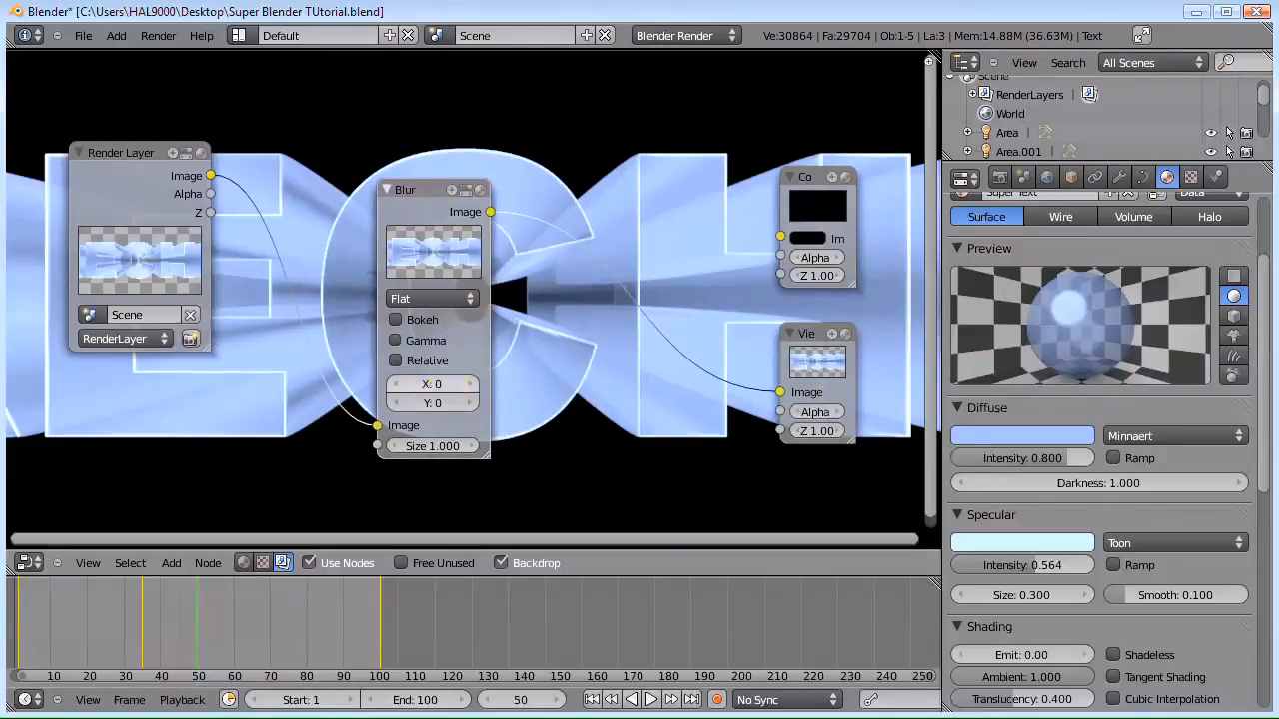
Step: Set the Blur node's X and Y to 15 and shift the Blur and Render Layers nodes to make room
left_click(432, 384)
type("15")
key("Return")
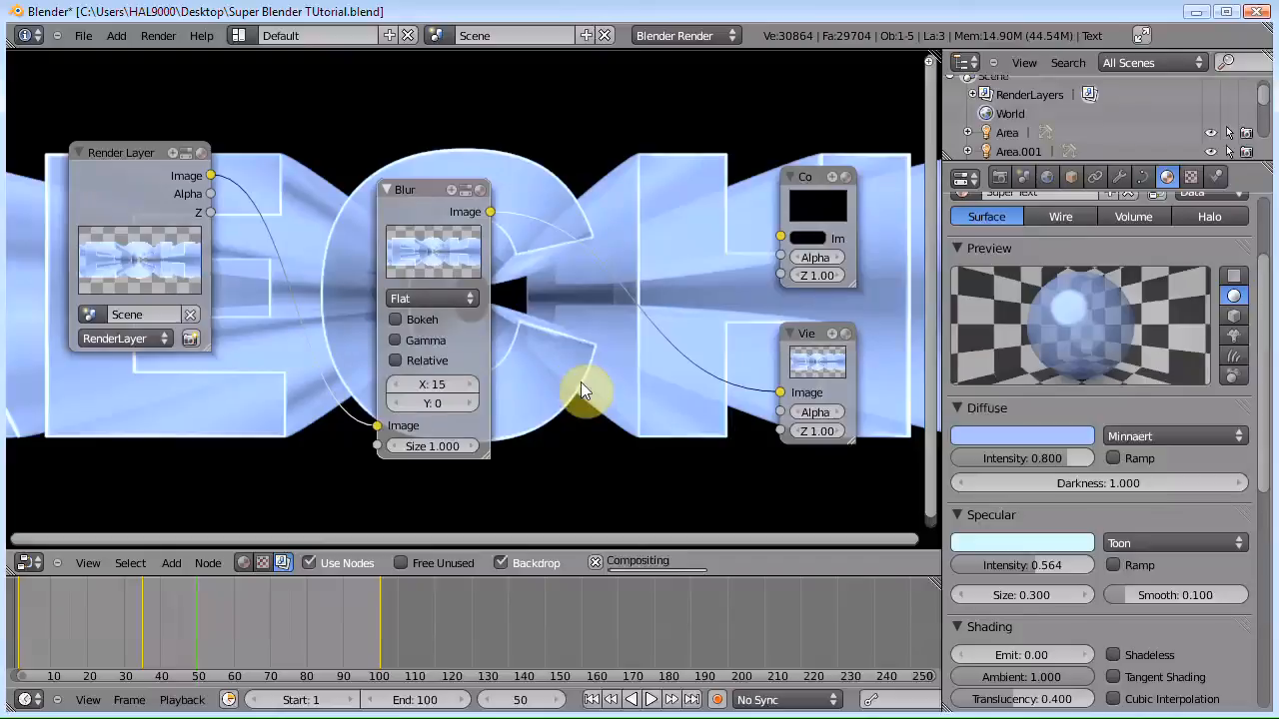
left_click(433, 403)
type("15")
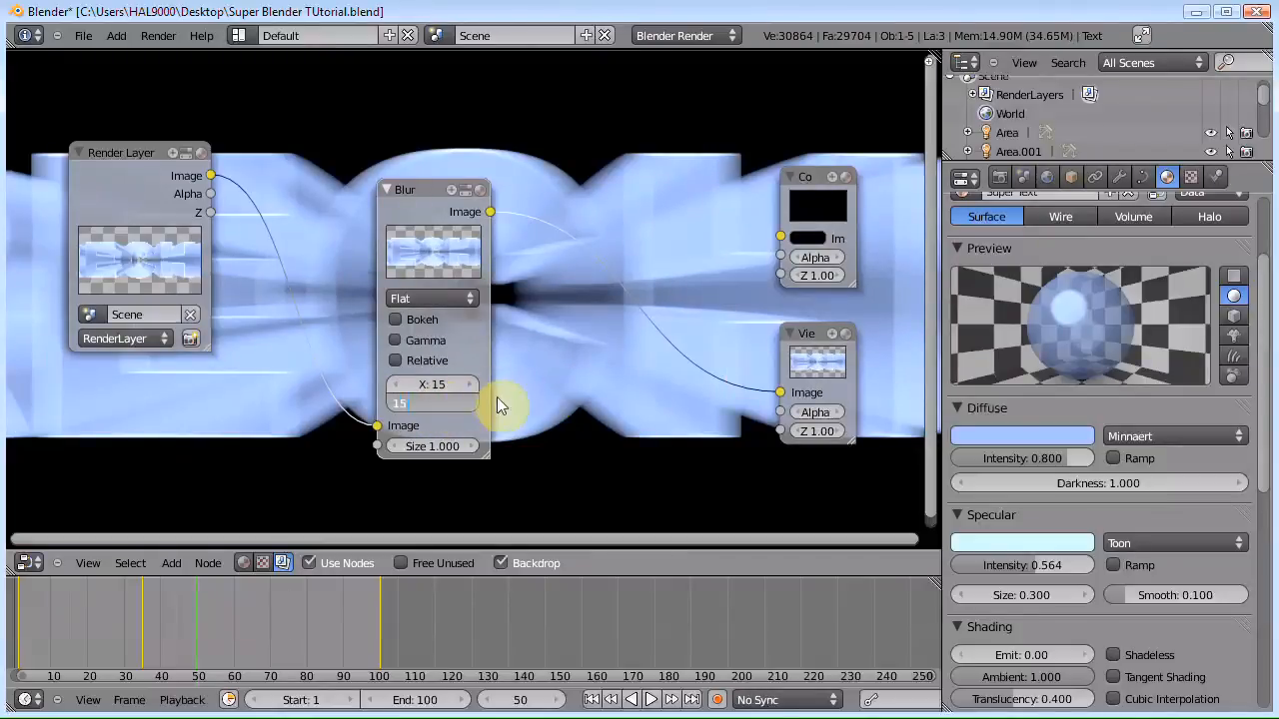
key("Return")
left_click_drag(424, 196, 369, 208)
left_click_drag(116, 133, 98, 105)
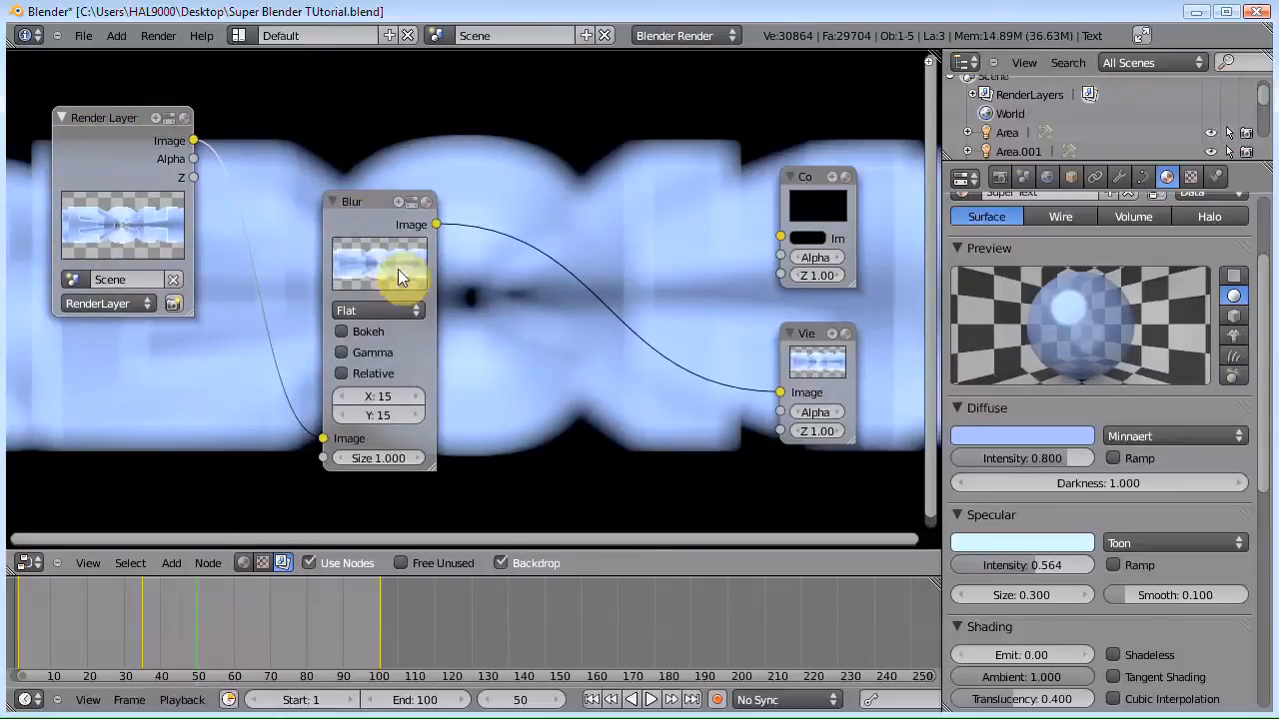
Step: Unlink the Viewer from Blur and add a Mix node before it, combining the Render Layers image with the Blur output
left_click_drag(780, 393, 692, 350)
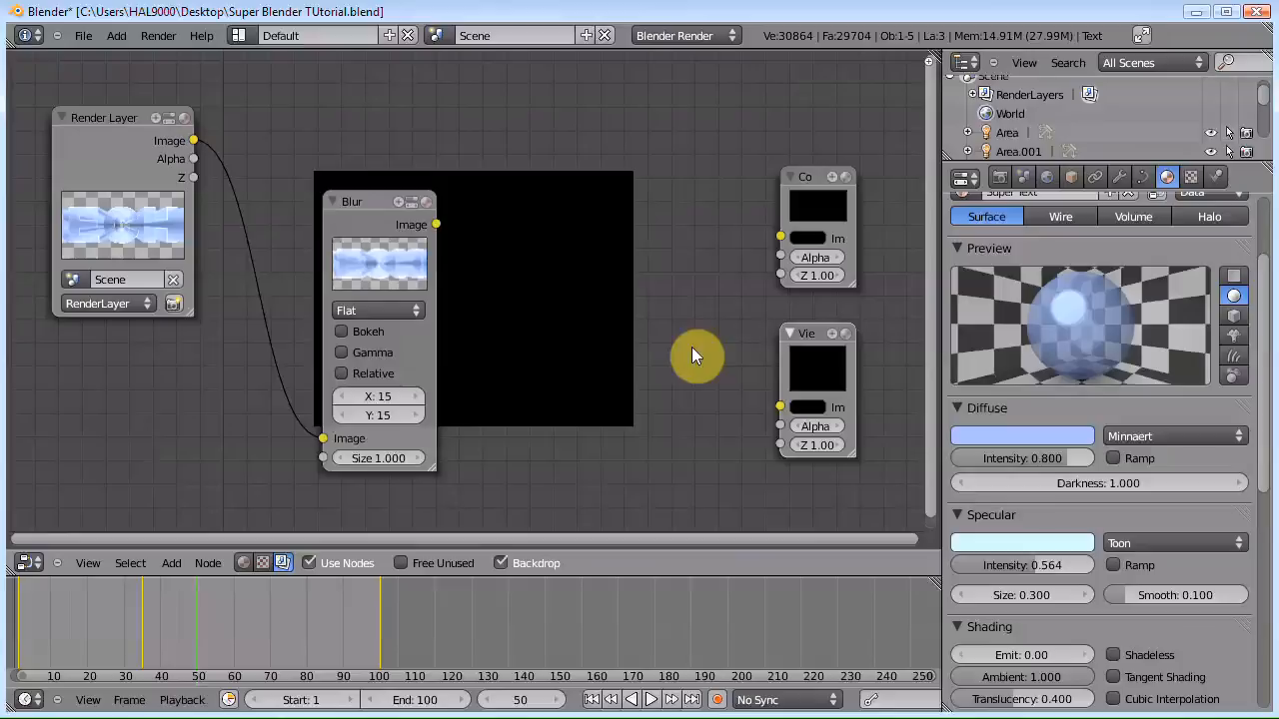
key("shift+a")
mouse_move(670, 308)
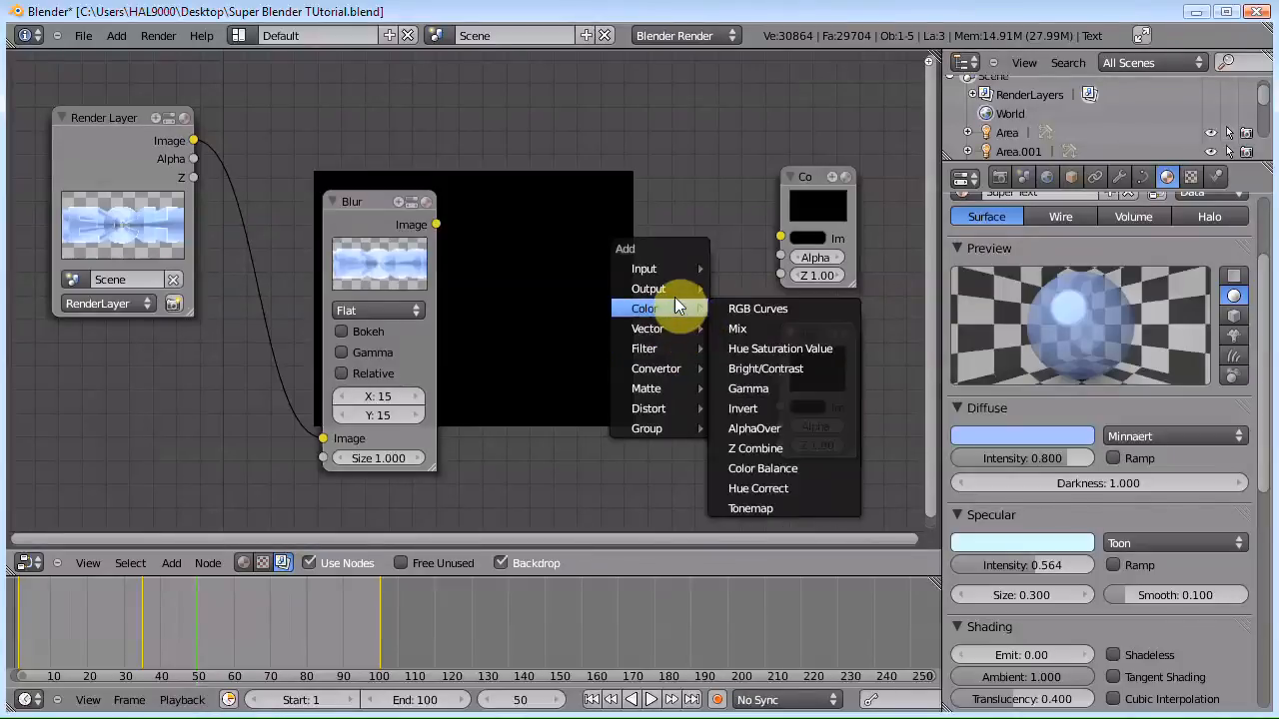
left_click(757, 329)
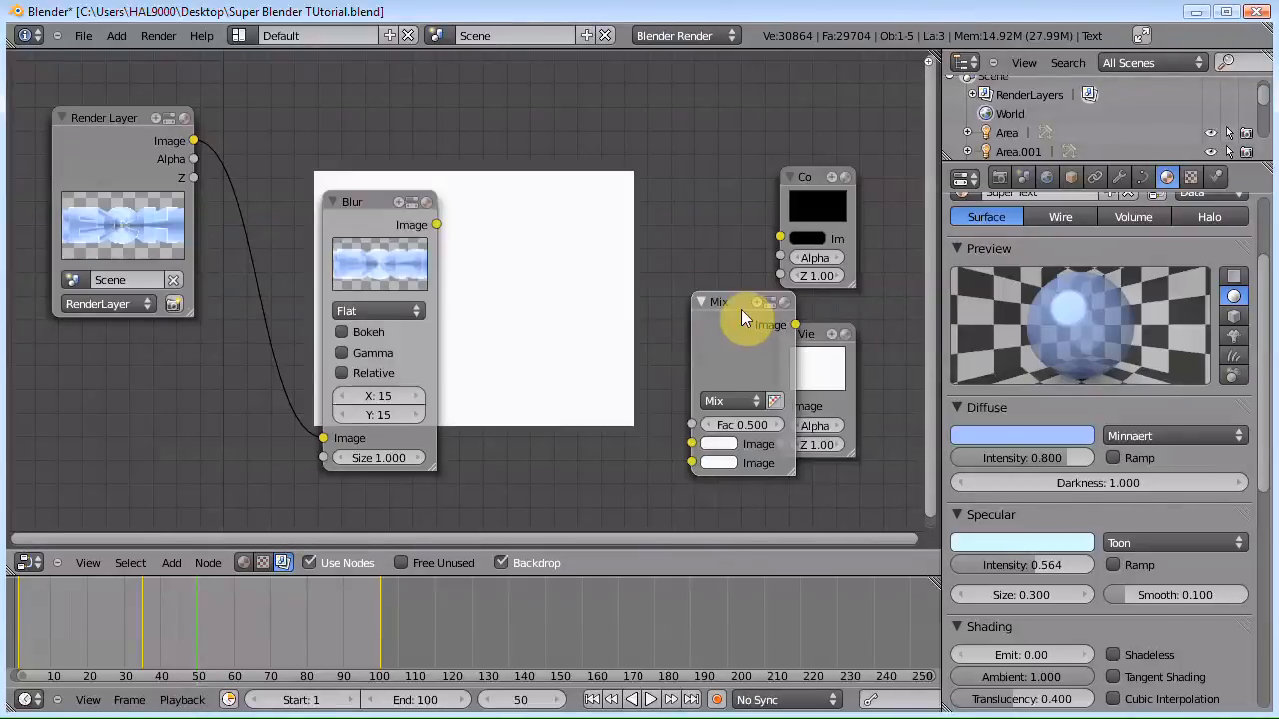
left_click(558, 185)
left_click_drag(369, 215, 531, 346)
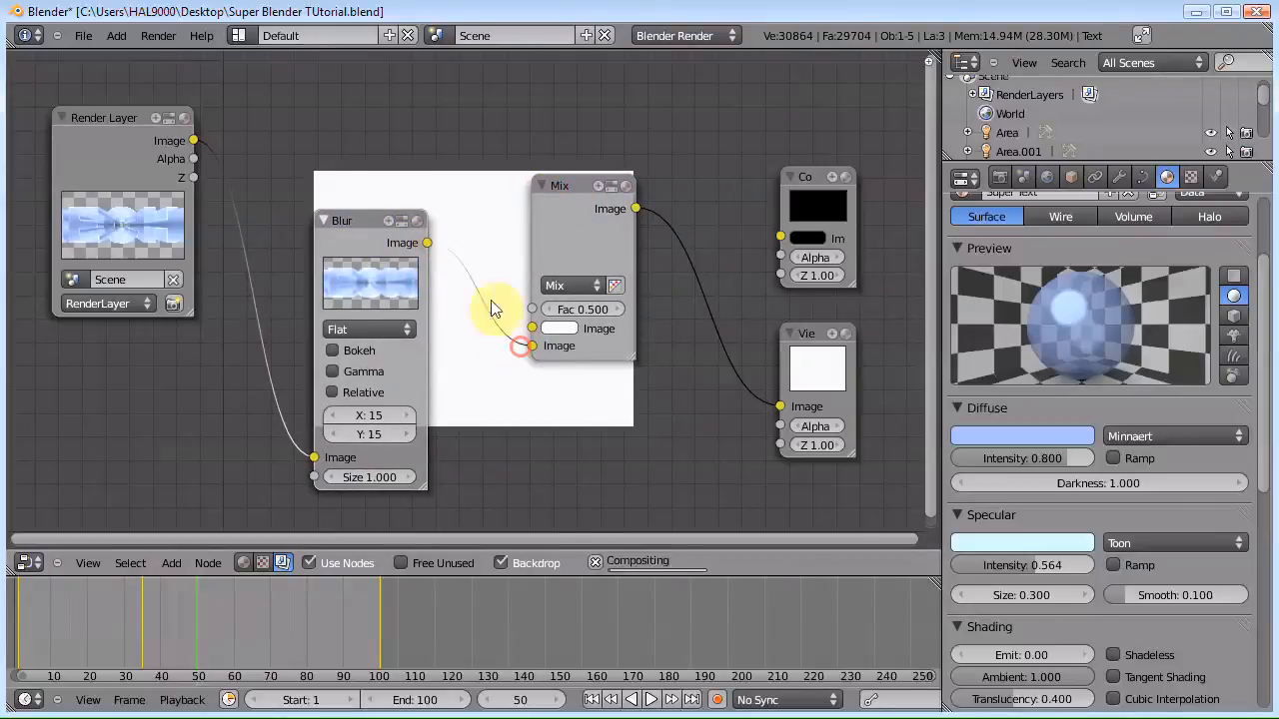
left_click_drag(193, 141, 530, 332)
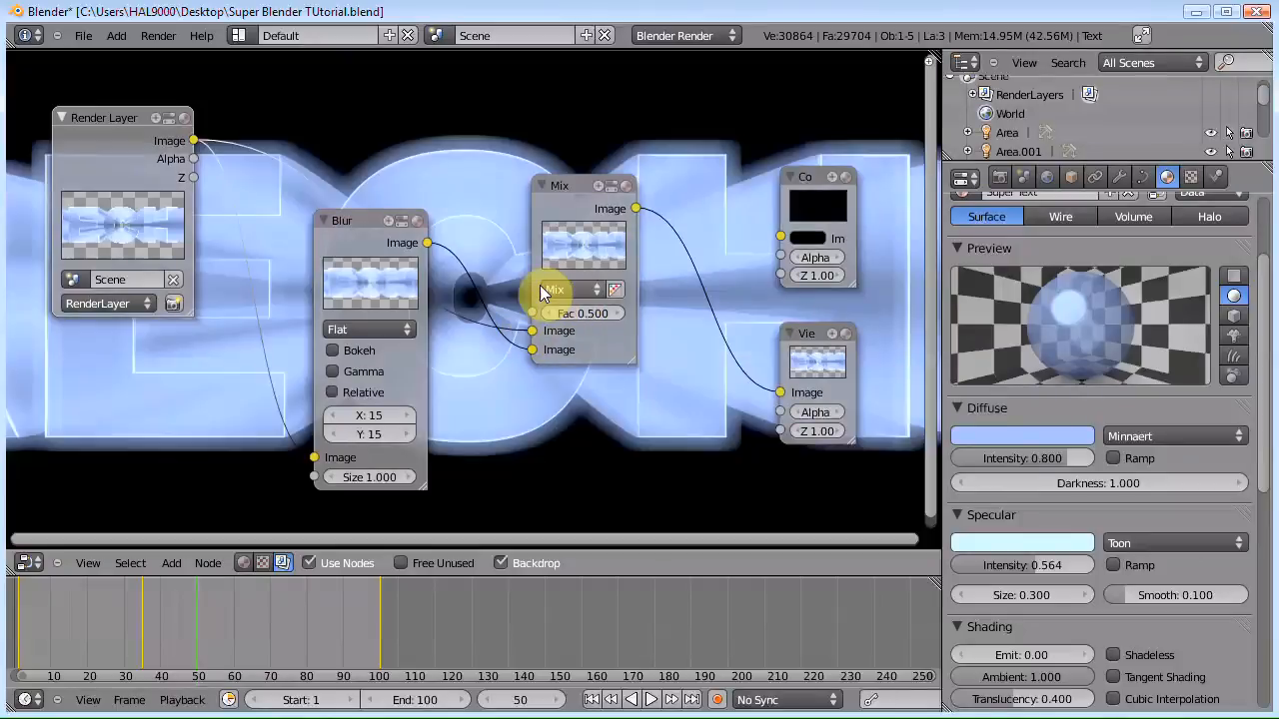
Step: Set the Mix node to Add with a factor of 0.8 and move the Blur and Mix nodes closer to Render Layers
left_click(550, 289)
left_click(562, 328)
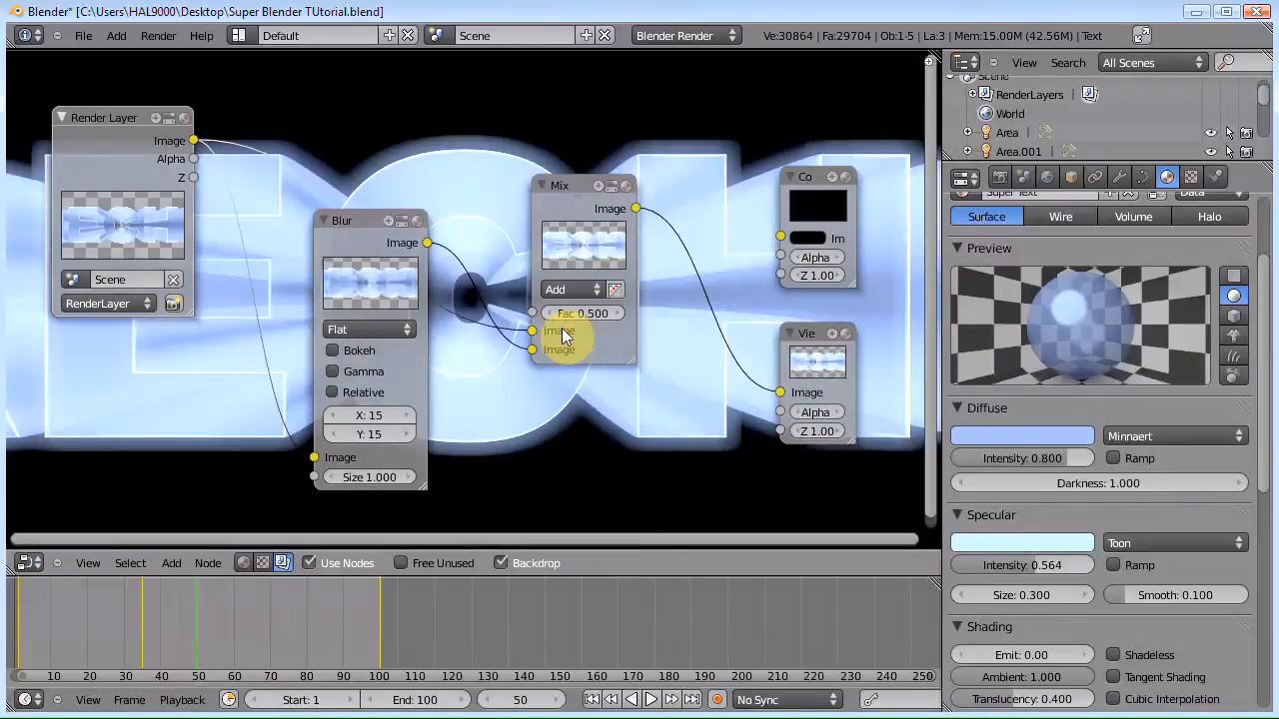
left_click_drag(588, 317, 587, 312)
left_click_drag(366, 222, 314, 215)
left_click_drag(558, 186, 502, 180)
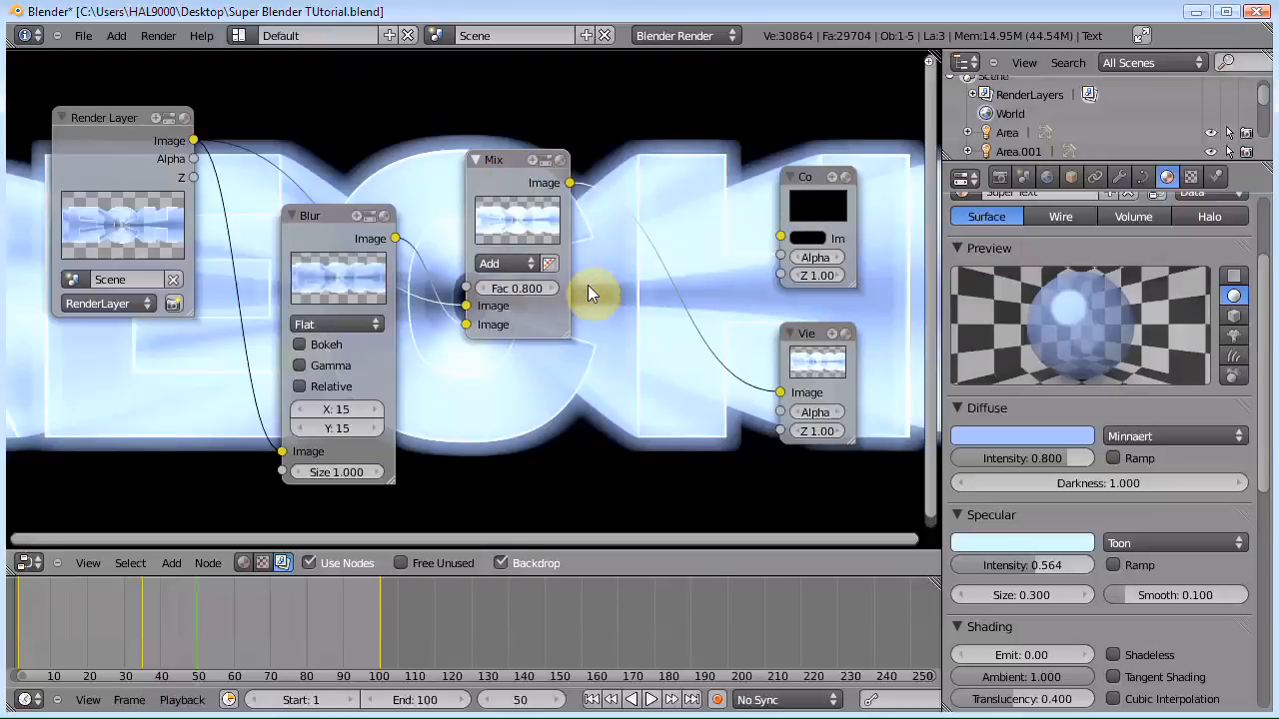
middle_click_drag(587, 283, 586, 104)
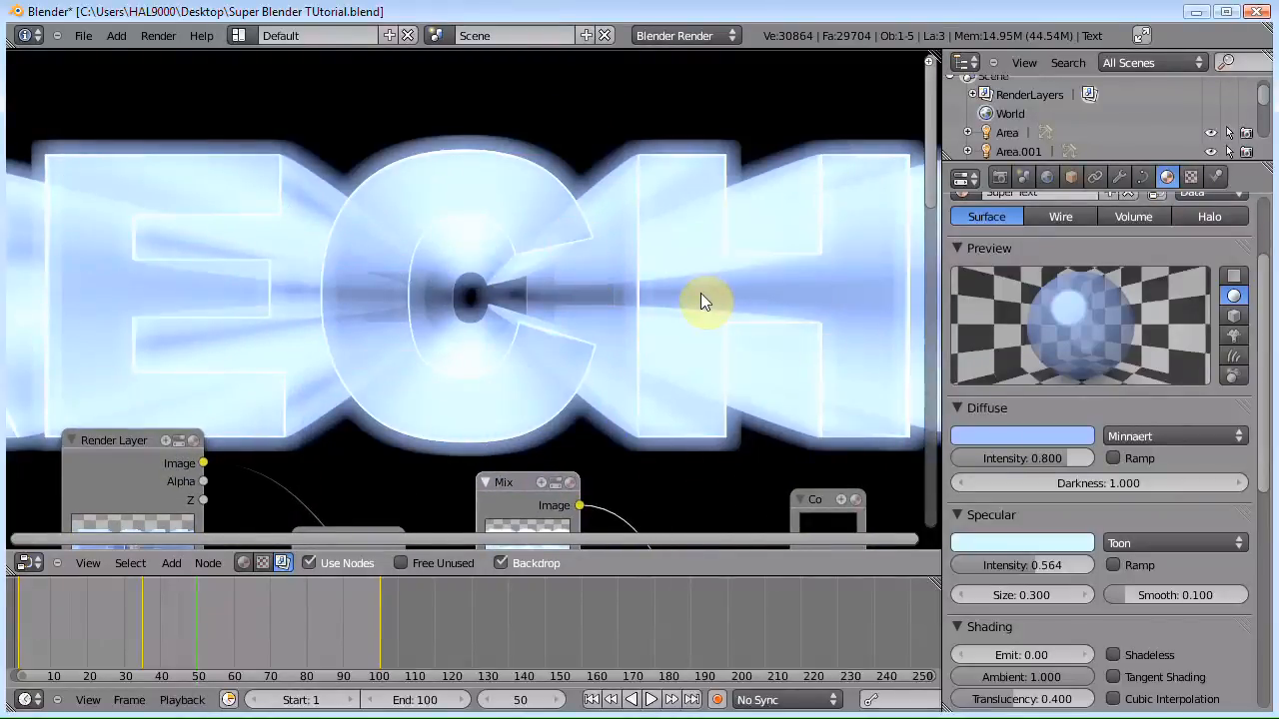
middle_click_drag(688, 393, 605, 262)
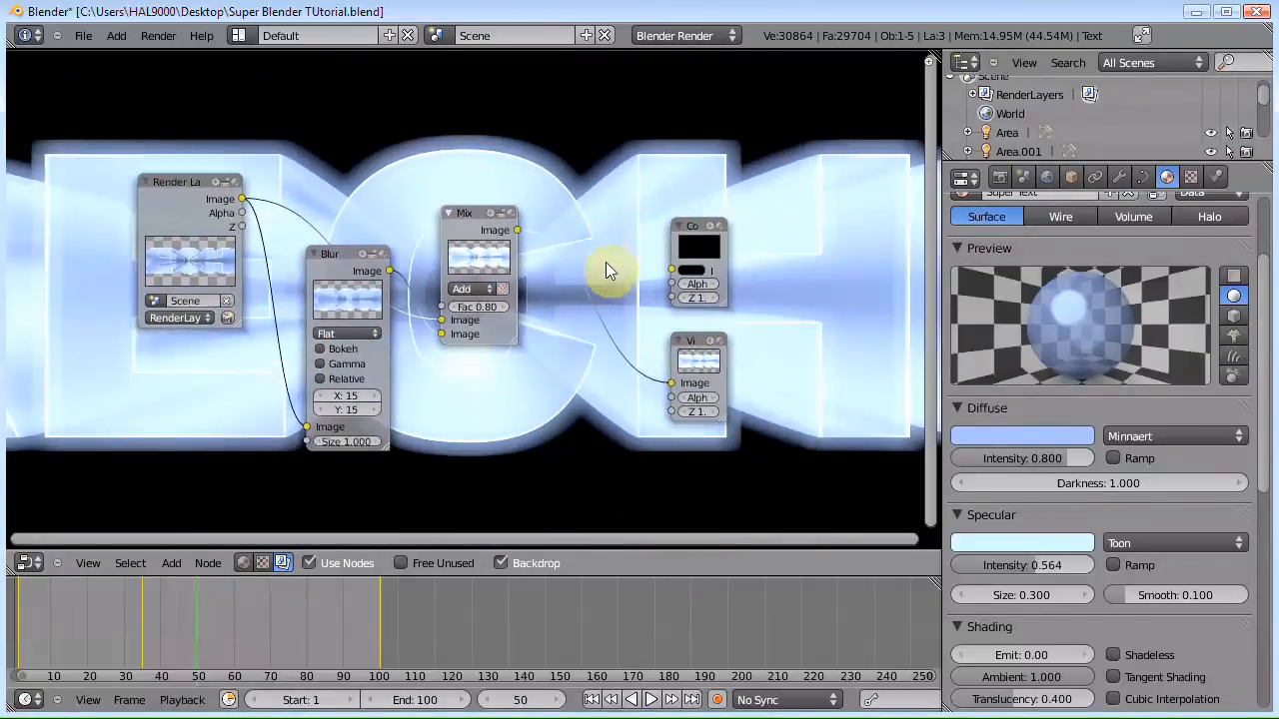
Step: Move the Viewer and Composite nodes farther away from the Mix node to make room between them
scroll(606, 262, "up", 1)
left_click_drag(699, 362, 844, 351)
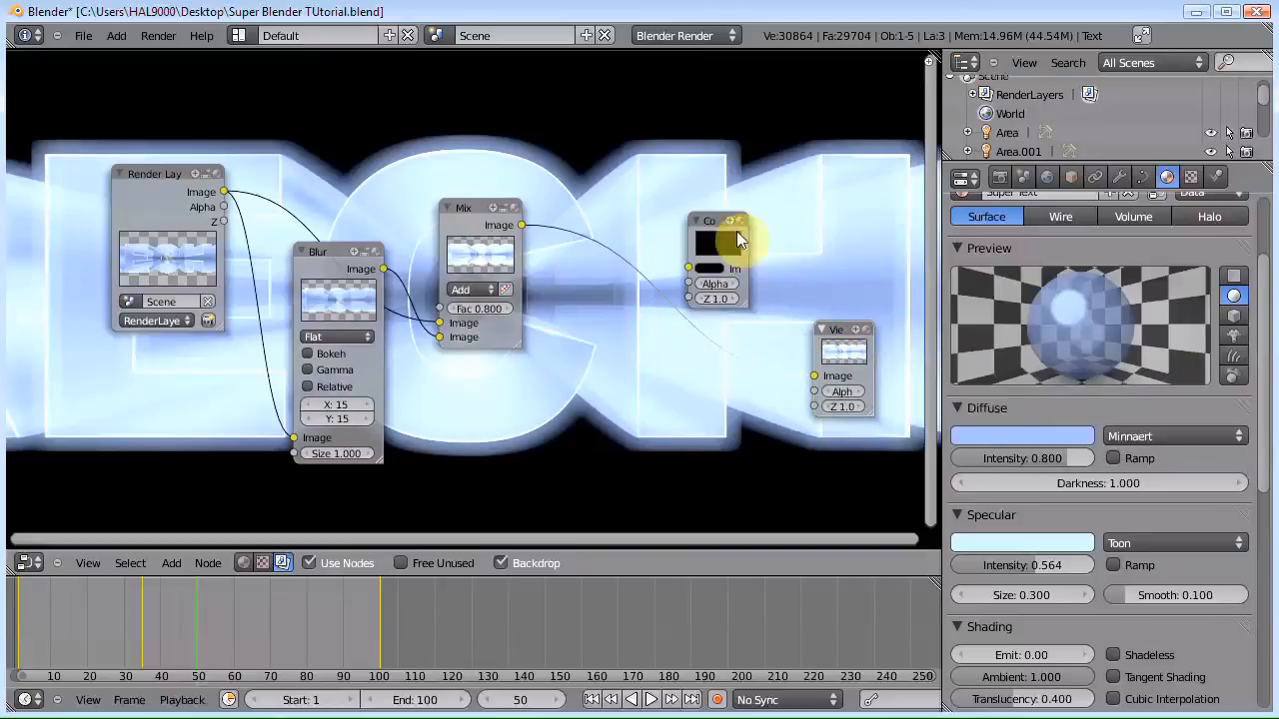
left_click_drag(714, 225, 845, 195)
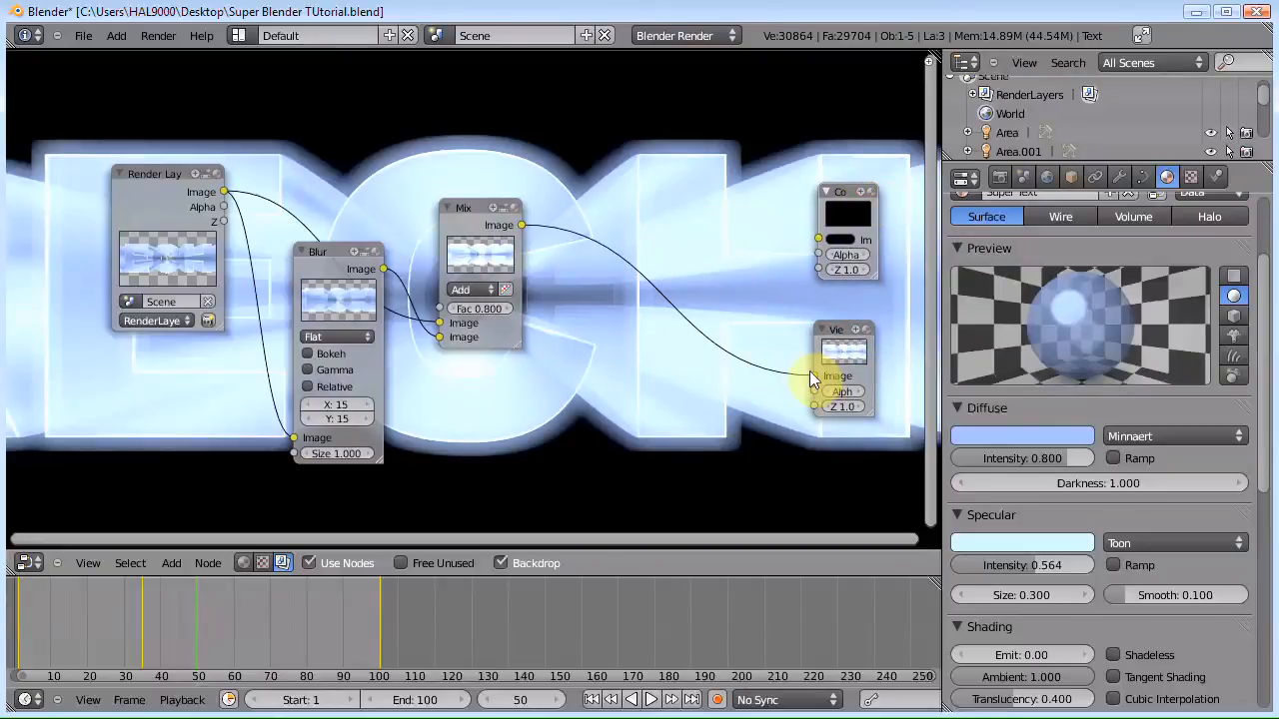
Step: Insert an RGB Curves node between Mix and Viewer and bend its curve below the diagonal in the darker midtones
left_click_drag(812, 376, 630, 301)
key("shift+a")
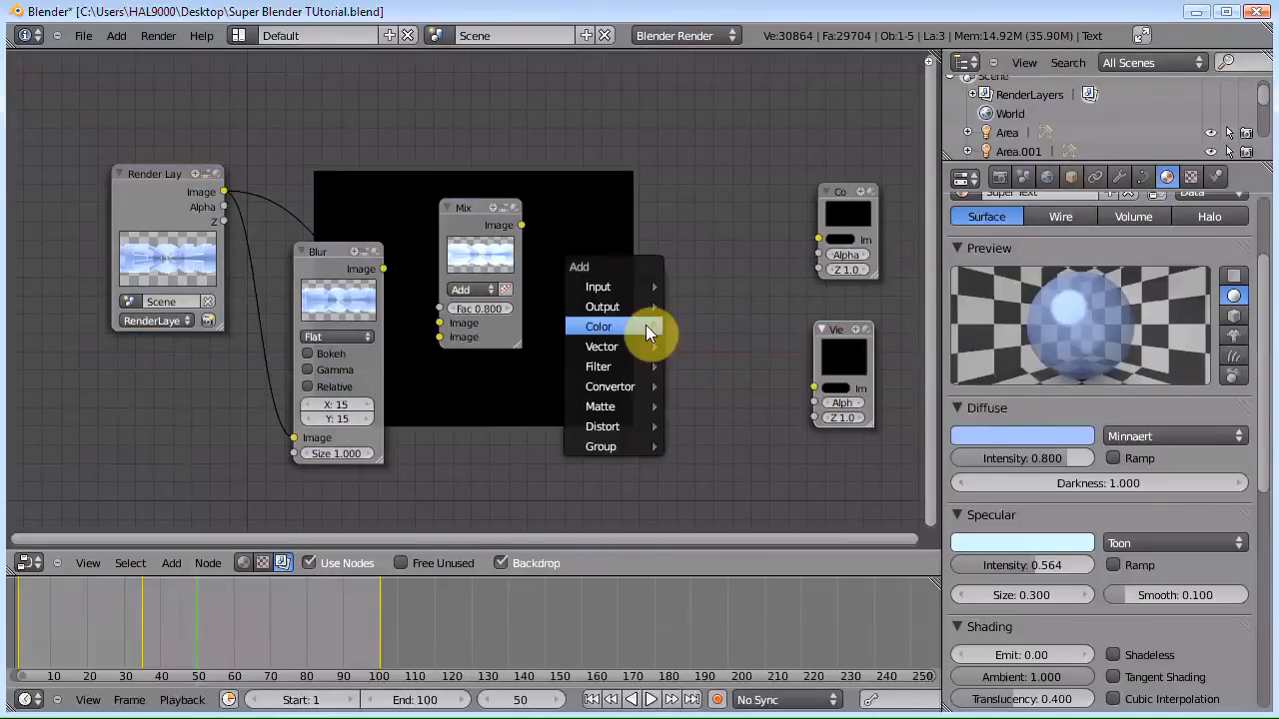
mouse_move(646, 327)
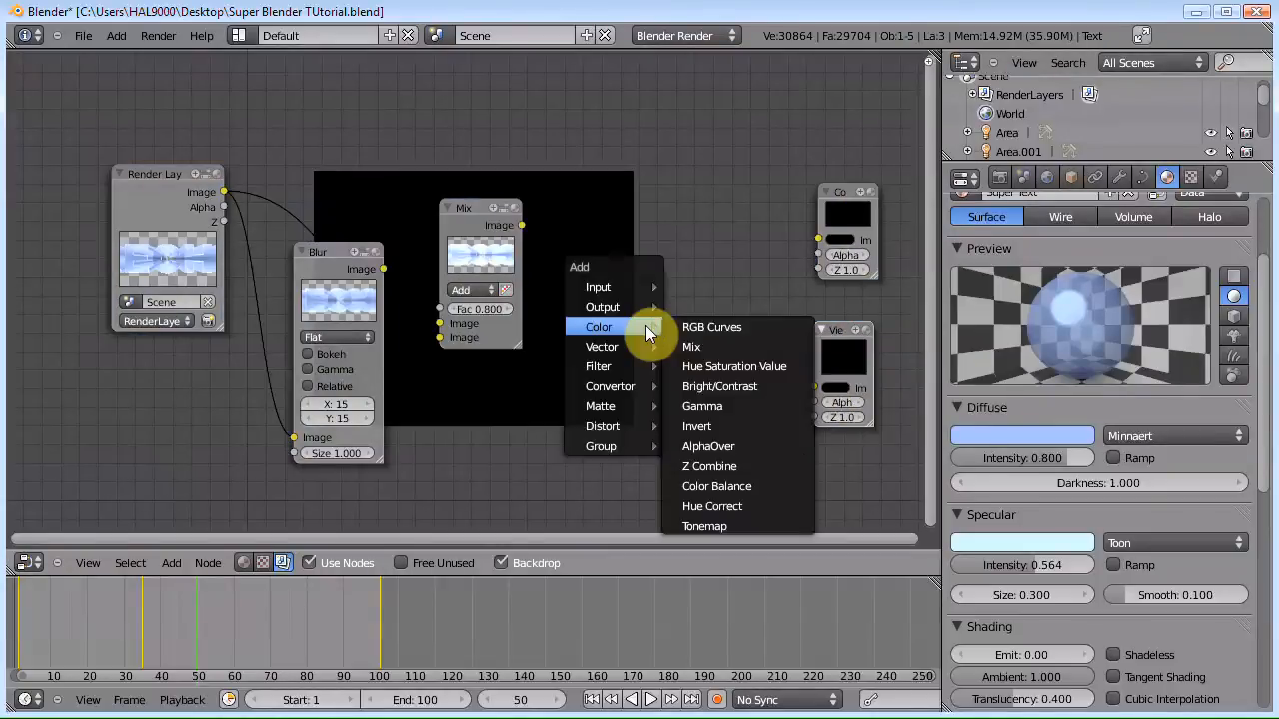
left_click(745, 324)
left_click_drag(685, 259, 632, 173)
left_click_drag(521, 225, 599, 354)
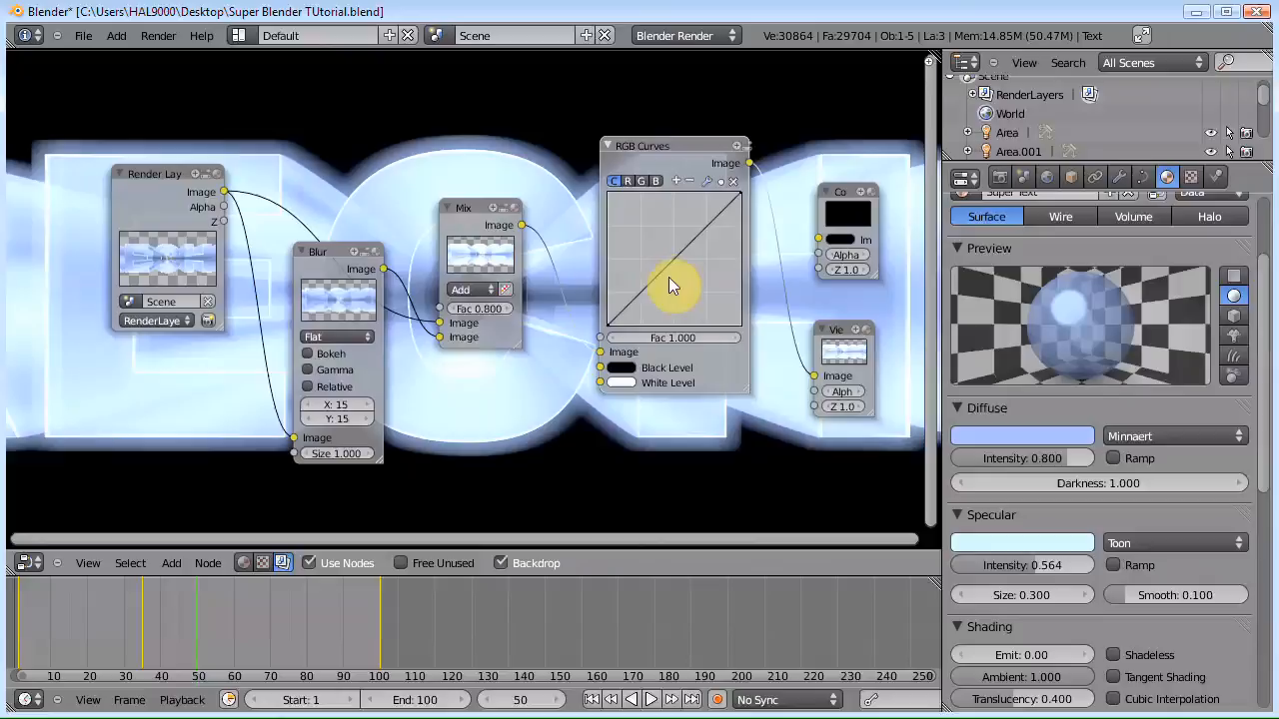
left_click_drag(658, 273, 674, 289)
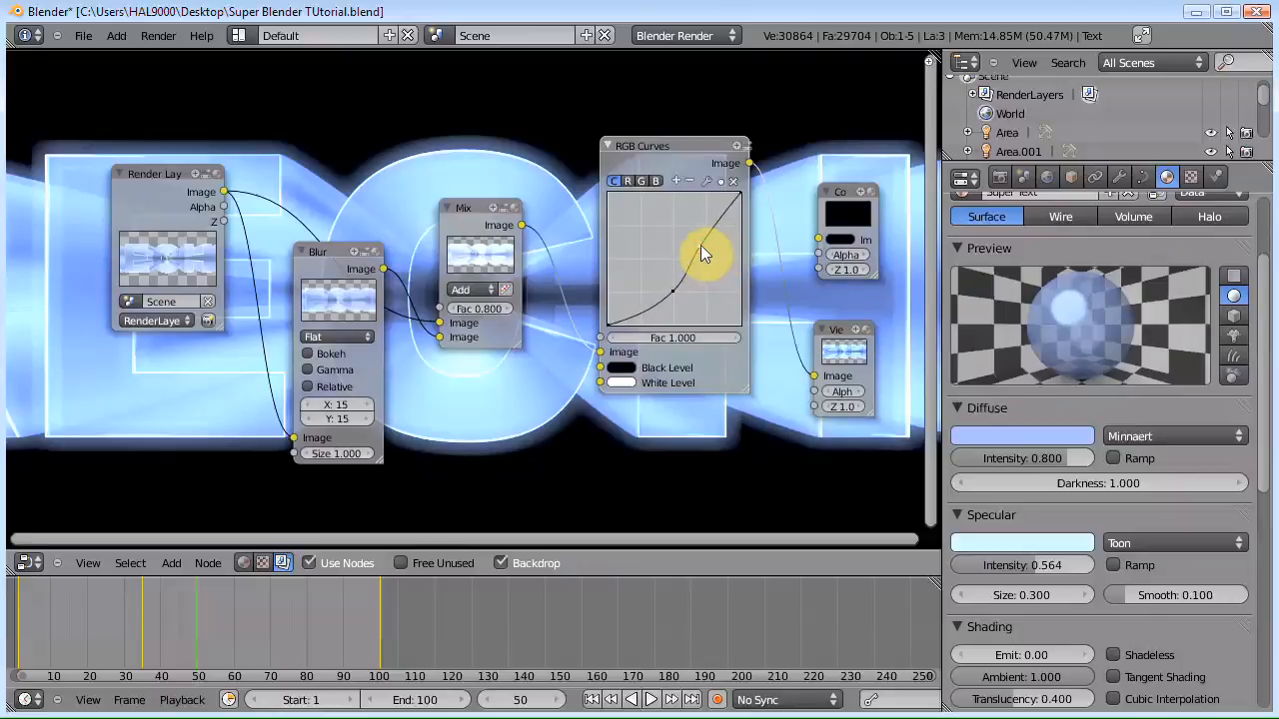
Step: Rearrange the node tree with Mix raised, RGB Curves lowered, and the Viewer and Composite nodes moved farther out
middle_click_drag(599, 276, 536, 243)
right_click_drag(774, 346, 884, 346)
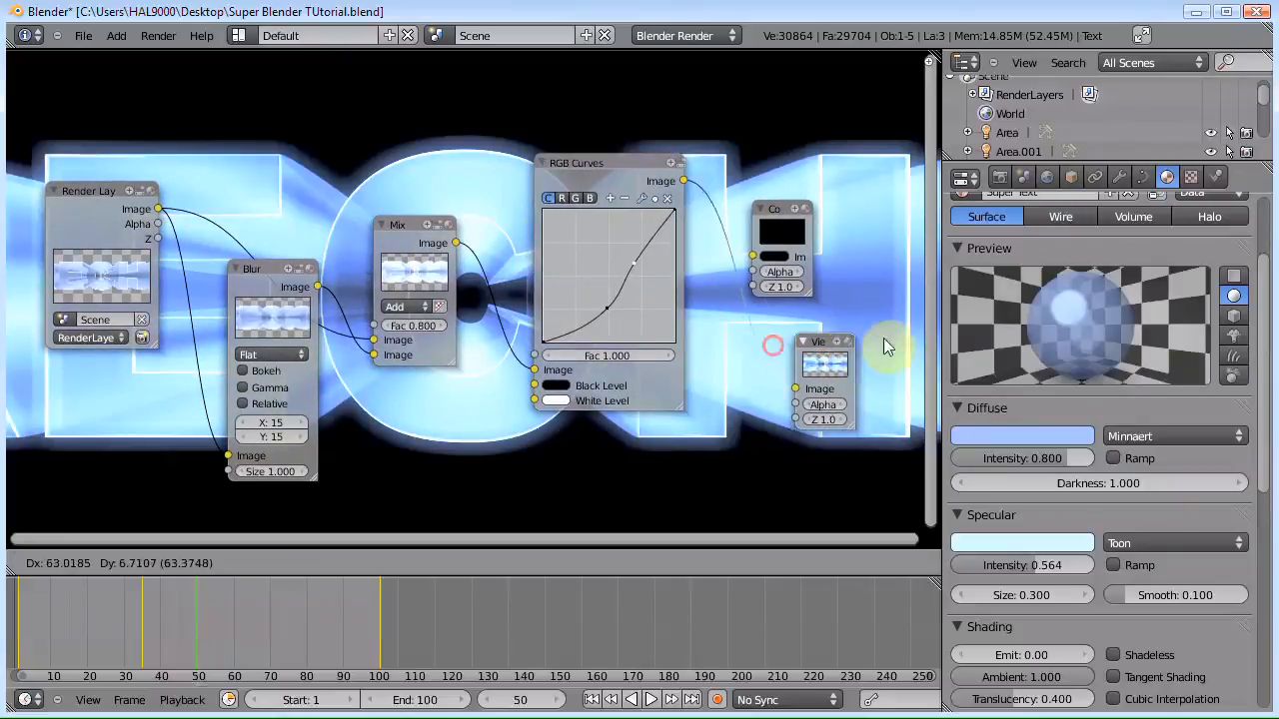
left_click_drag(885, 341, 891, 337)
left_click_drag(790, 206, 890, 183)
left_click_drag(592, 165, 586, 252)
left_click_drag(403, 222, 409, 113)
left_click_drag(601, 247, 584, 248)
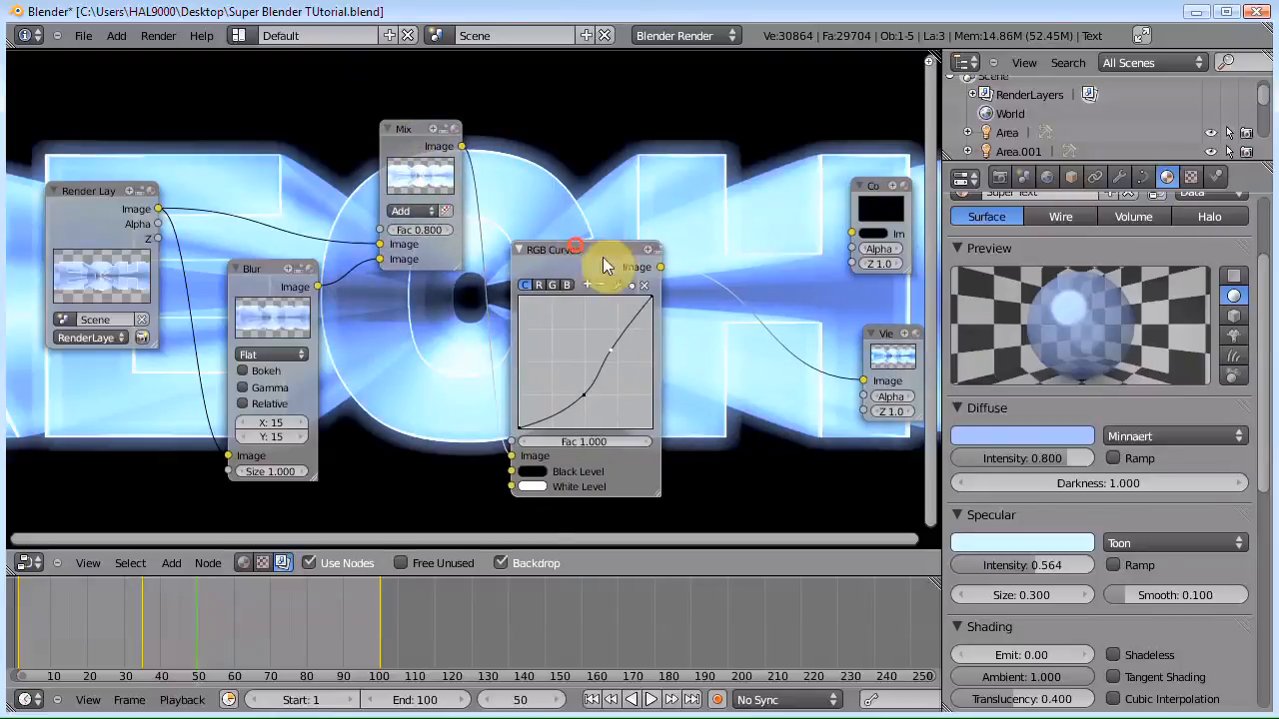
scroll(745, 354, "down", 1)
left_click_drag(862, 330, 888, 330)
left_click_drag(830, 196, 873, 194)
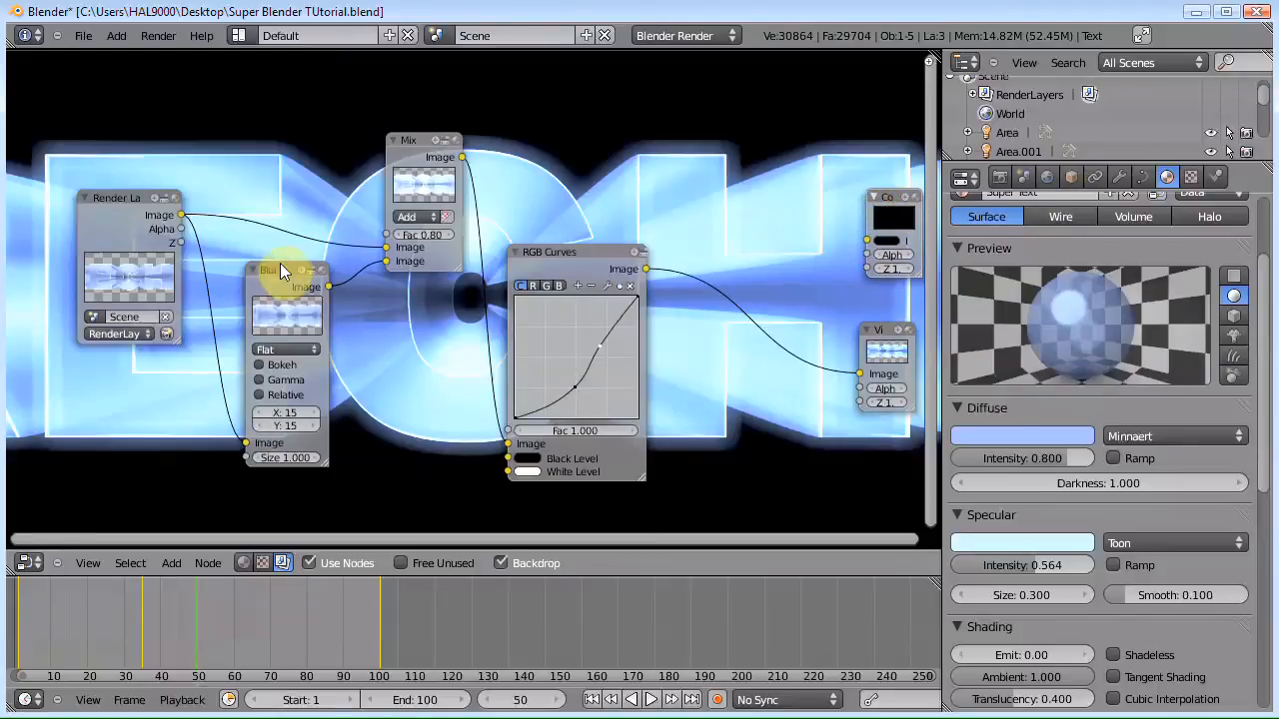
Step: Duplicate the Blur and Mix nodes together and place the copies beyond the RGB Curves node
left_click(410, 141)
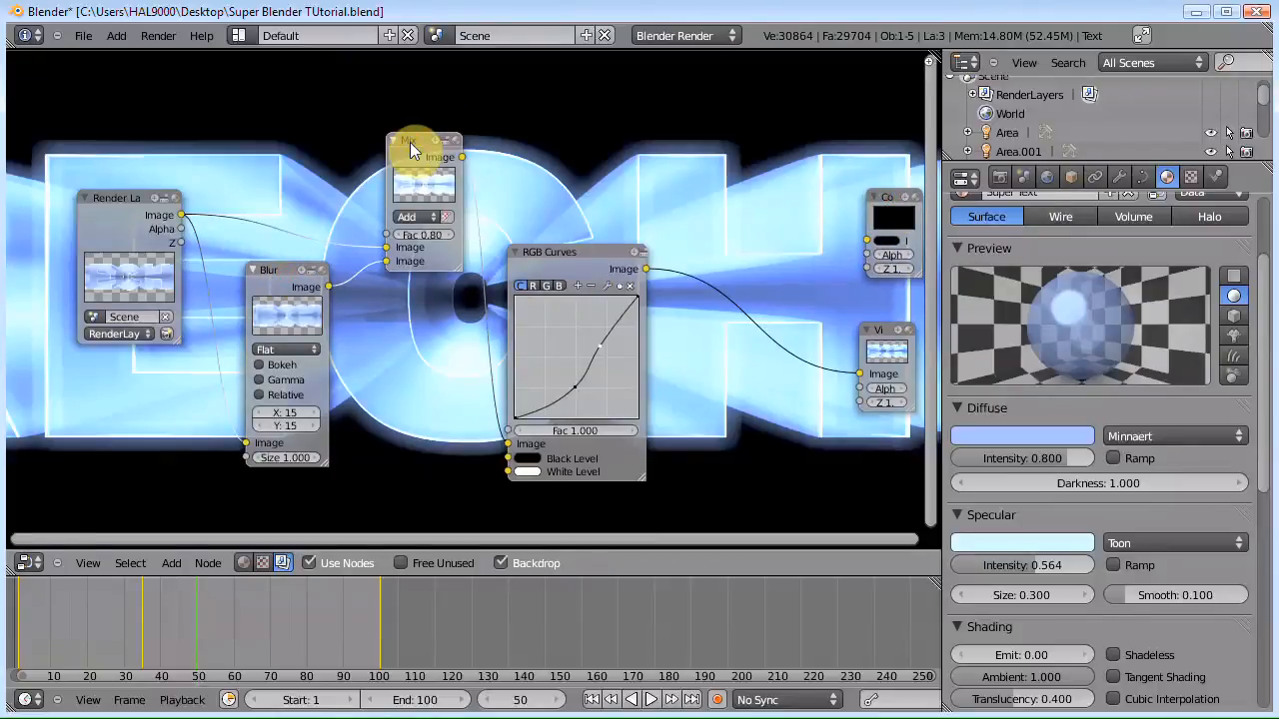
key("shift+d")
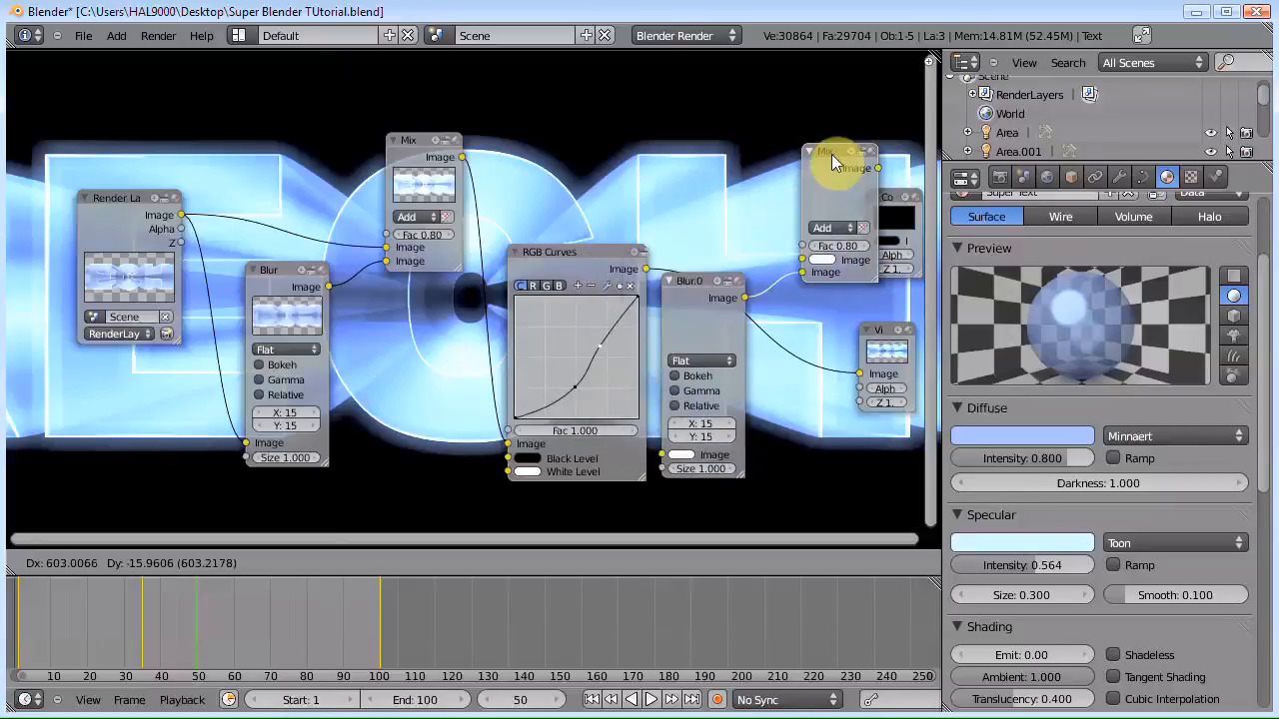
left_click(814, 140)
Step: Move Viewer and Composite beyond the duplicated nodes and shift the first Mix and RGB Curves nodes back toward Render Layers
scroll(711, 294, "down", 1)
left_click_drag(827, 329, 886, 339)
left_click_drag(828, 219, 894, 213)
left_click_drag(520, 259, 507, 255)
left_click_drag(426, 175, 397, 161)
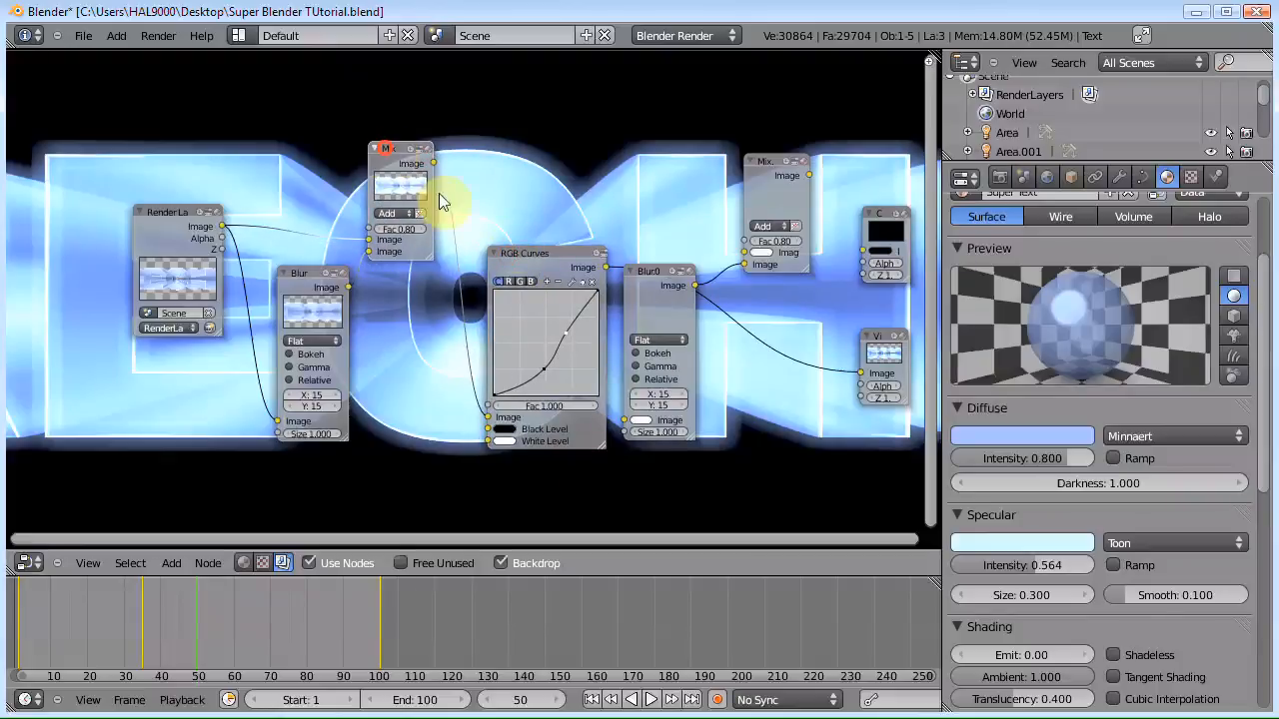
left_click_drag(519, 255, 512, 253)
Step: Rewire RGB Curves into the duplicated Blur, the first Mix into the second Mix's first image input, and the second Mix into Viewer
left_click_drag(860, 373, 795, 363)
left_click_drag(660, 269, 689, 266)
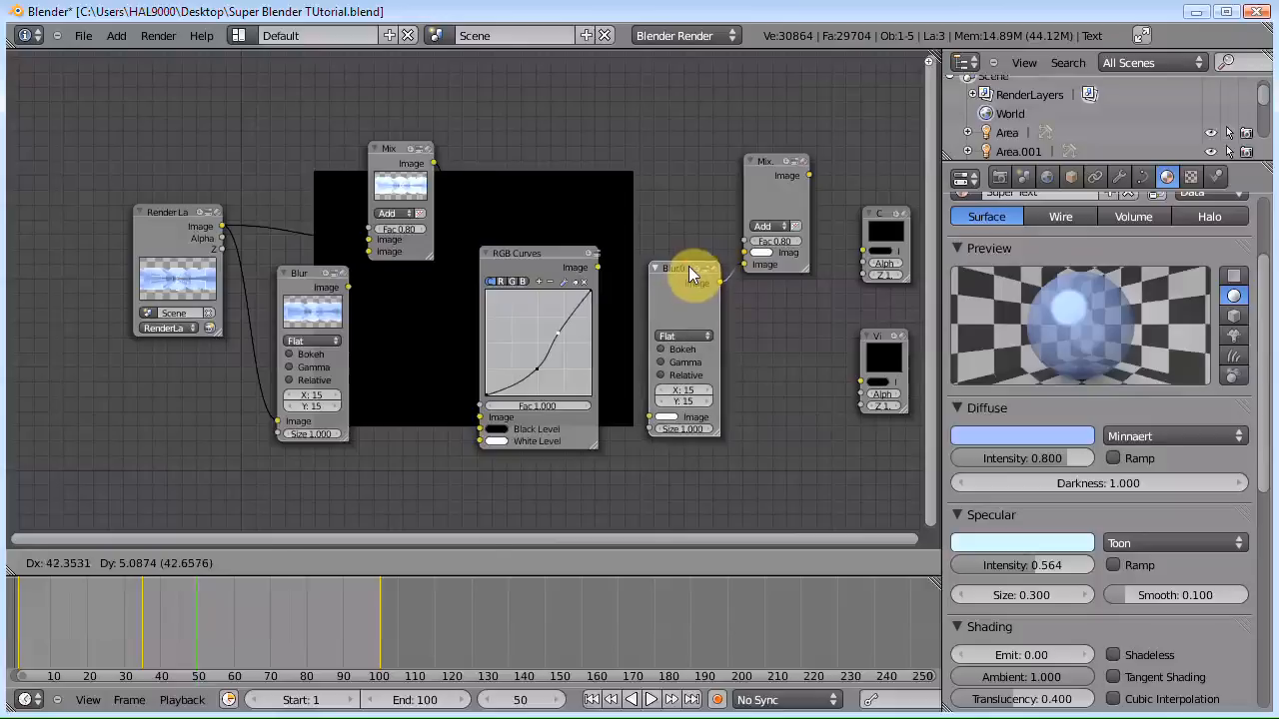
left_click_drag(598, 266, 647, 414)
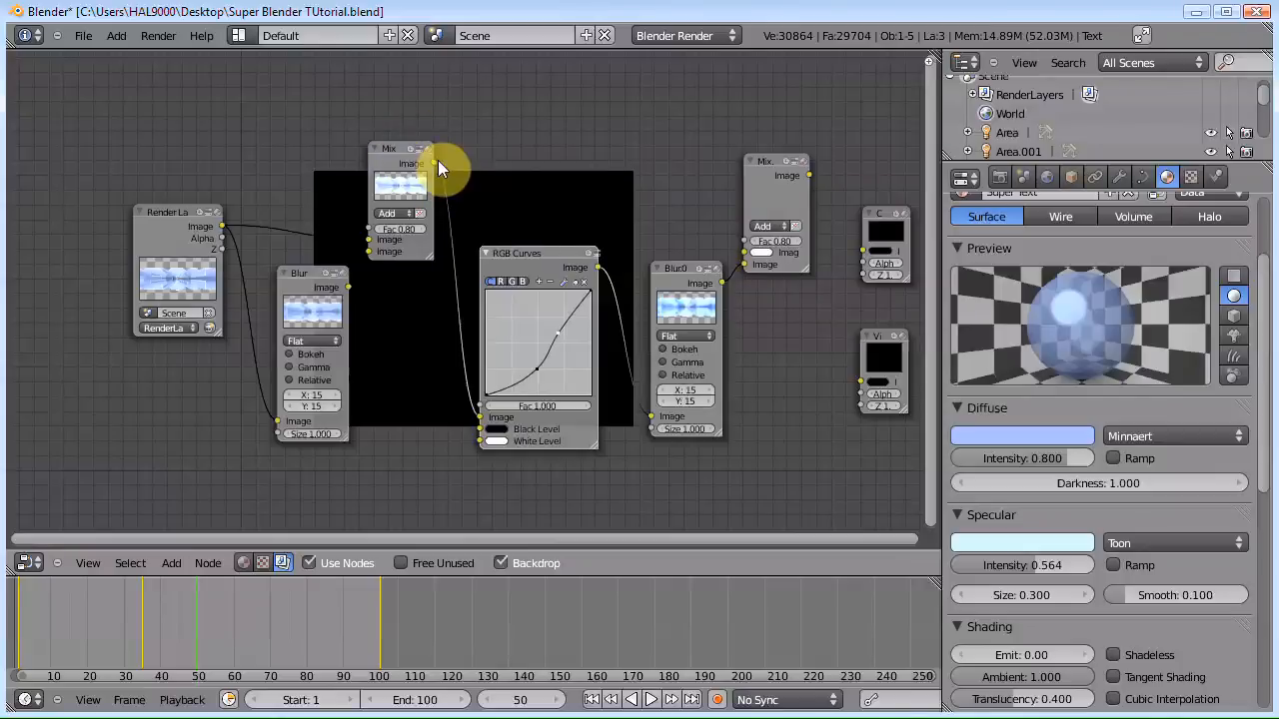
left_click_drag(431, 163, 737, 253)
left_click_drag(807, 176, 854, 380)
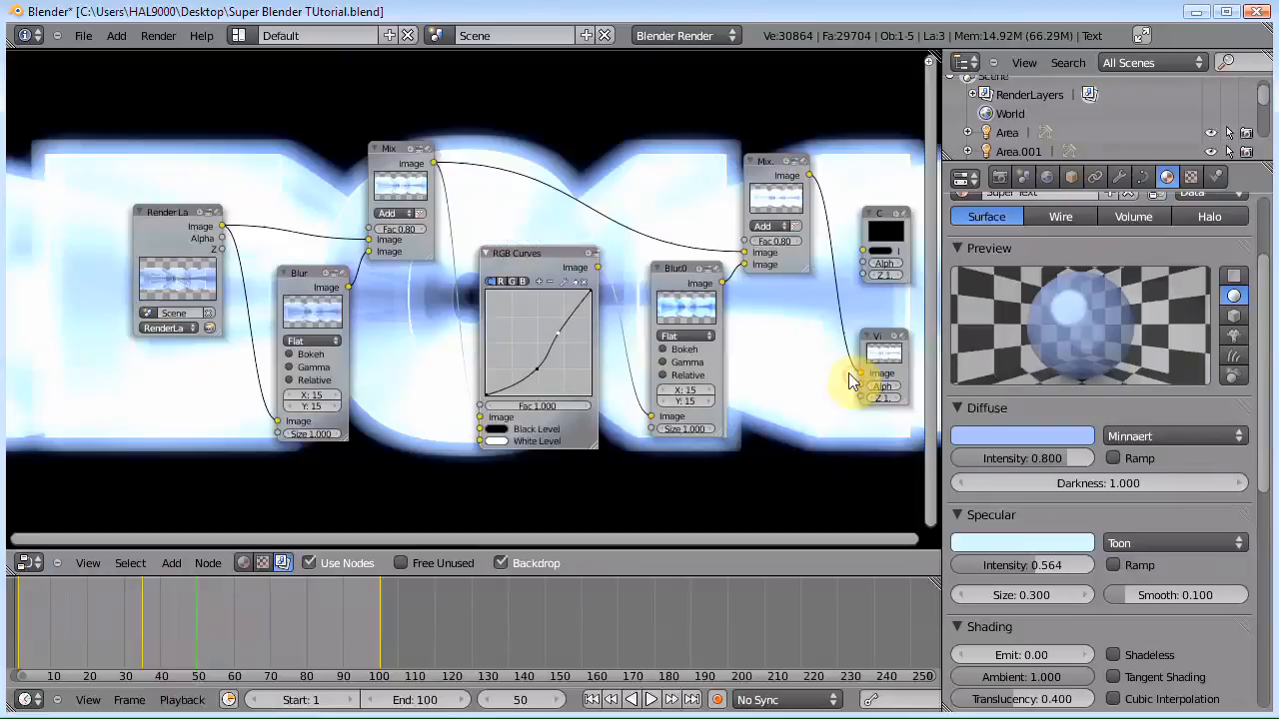
Step: Set the second Blur node's X and Y to 6 and the second Mix node's factor to 0.1
left_click(685, 391)
type("6")
key("Return")
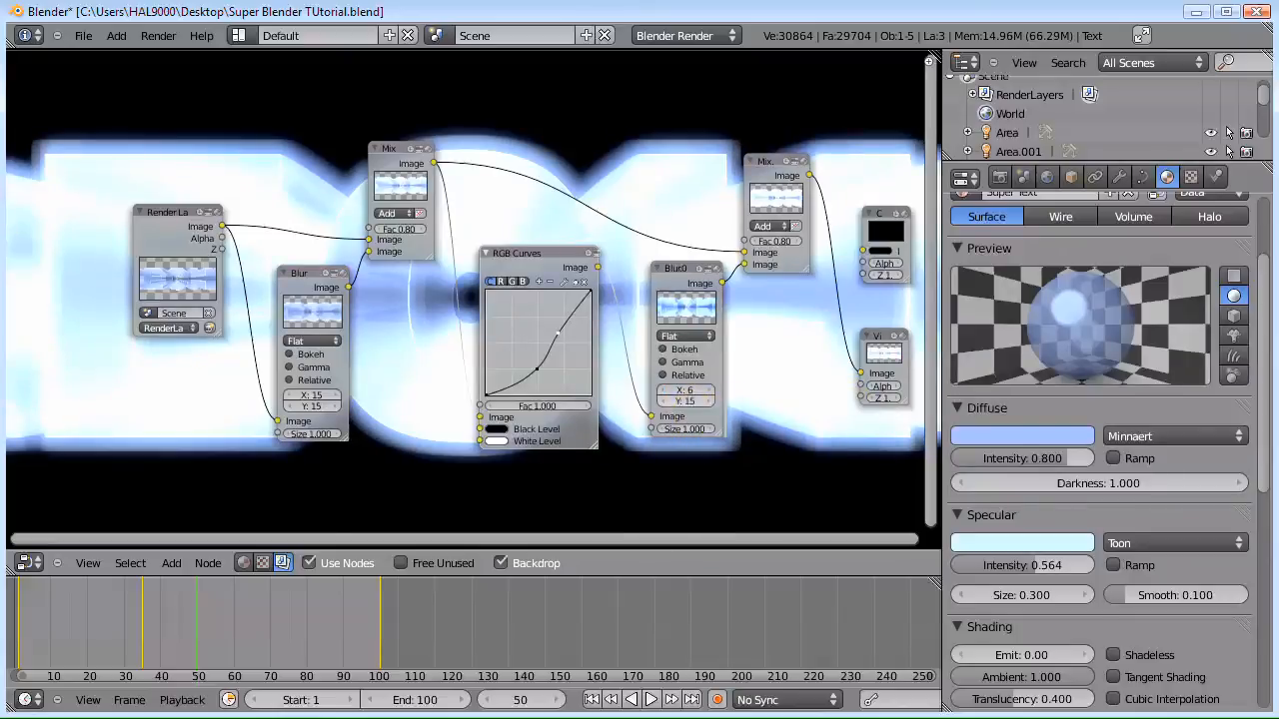
left_click(690, 401)
type("6")
key("Return")
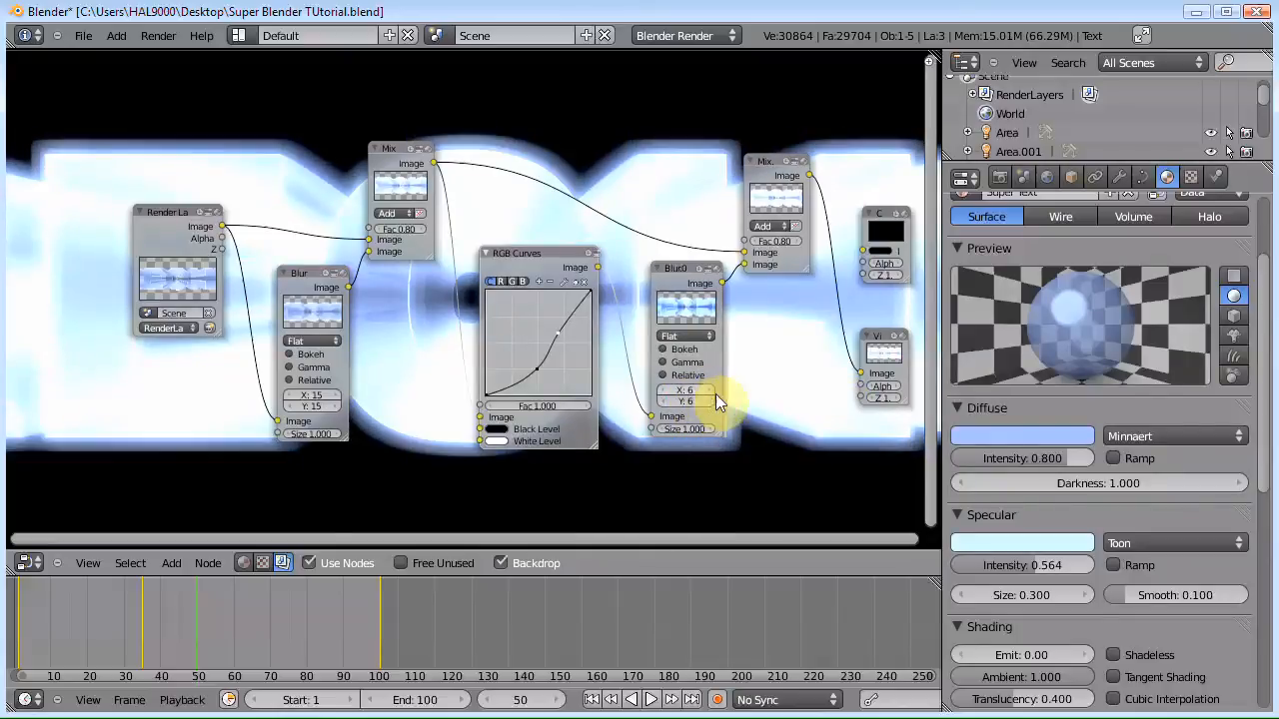
left_click(782, 243)
left_click_drag(782, 243, 740, 243)
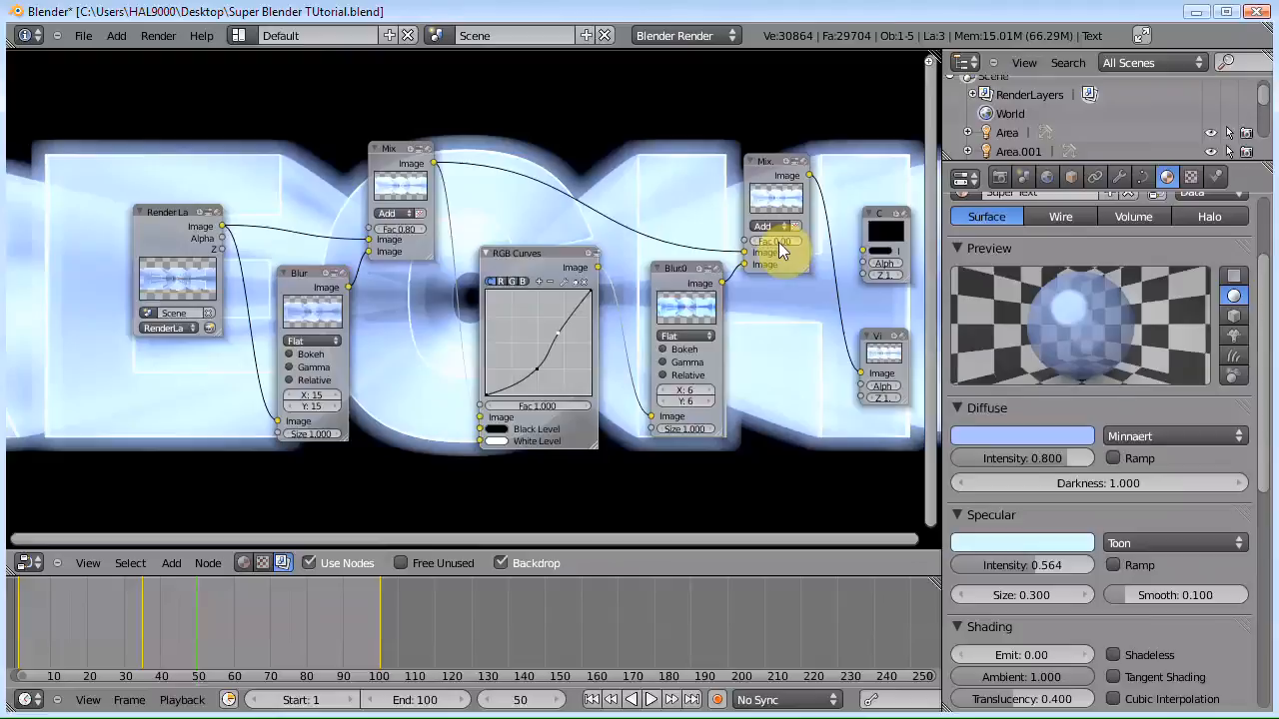
Step: Try swapping the two image inputs of the second Mix node and swap them back
left_click_drag(740, 243, 743, 252)
left_click_drag(438, 164, 740, 265)
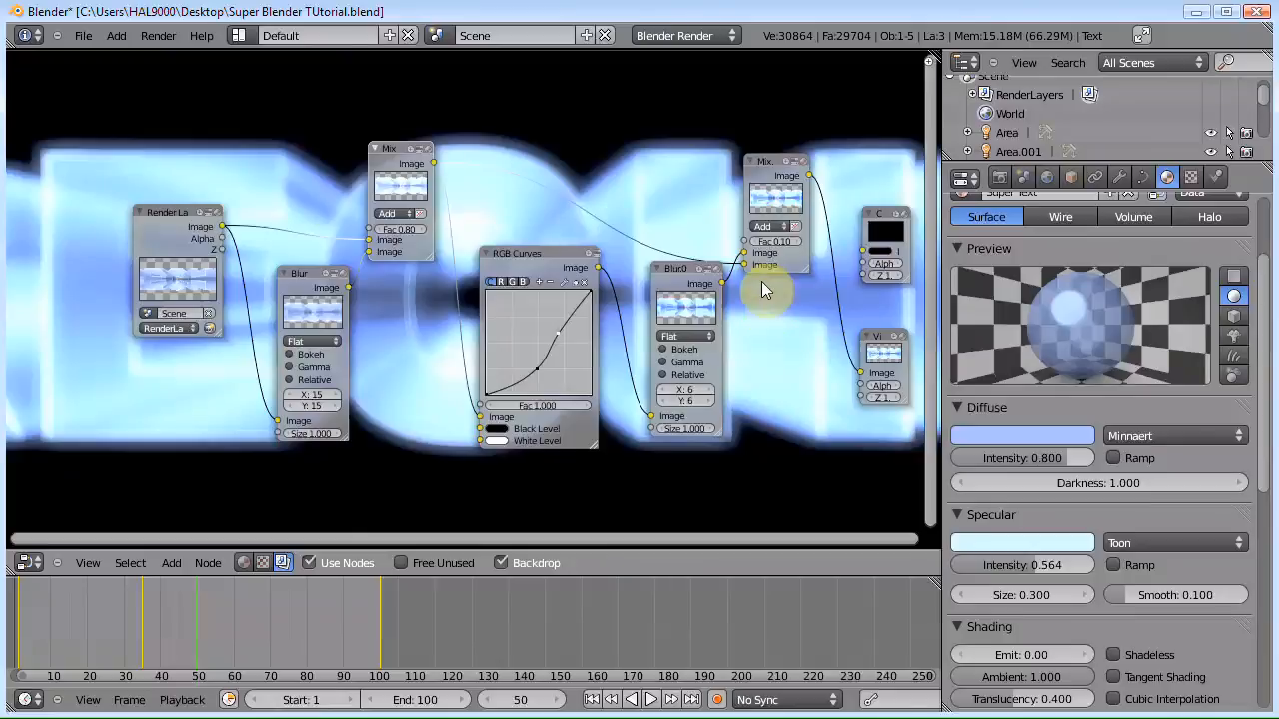
left_click_drag(742, 261, 744, 250)
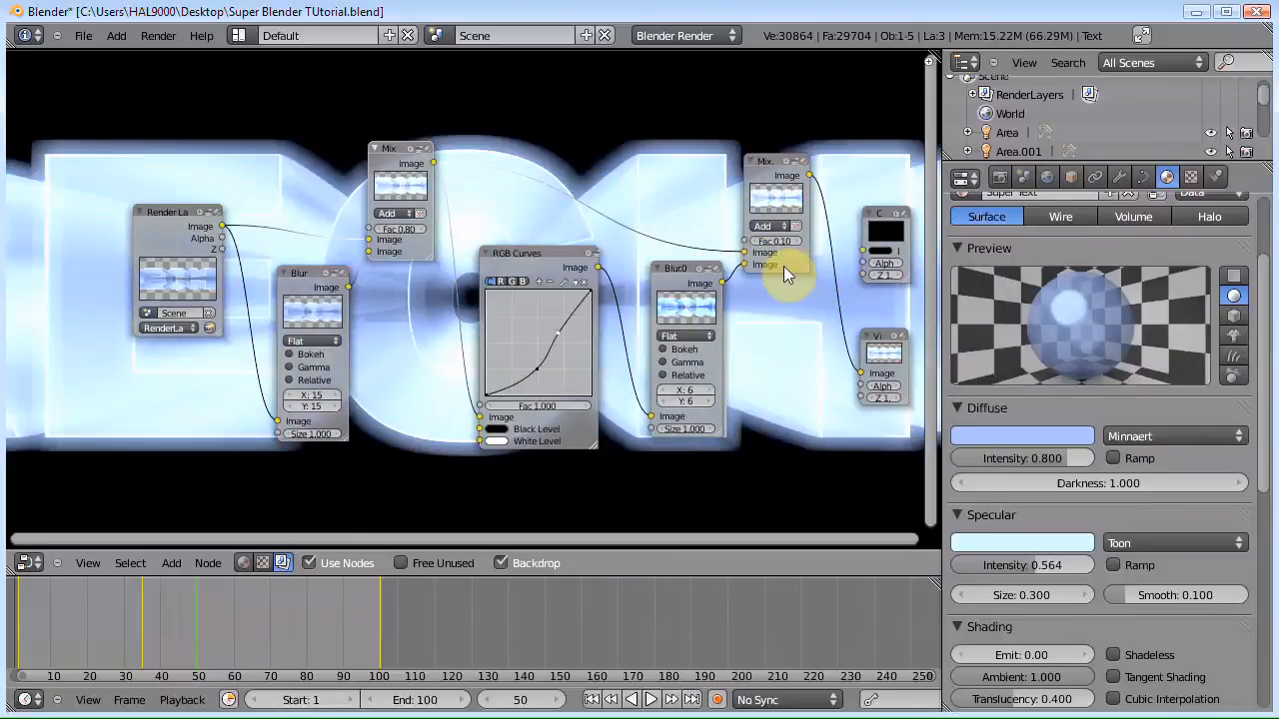
Step: Move the Composite and Viewer nodes away from the second Mix node to free space for another node
middle_click_drag(743, 266, 740, 532)
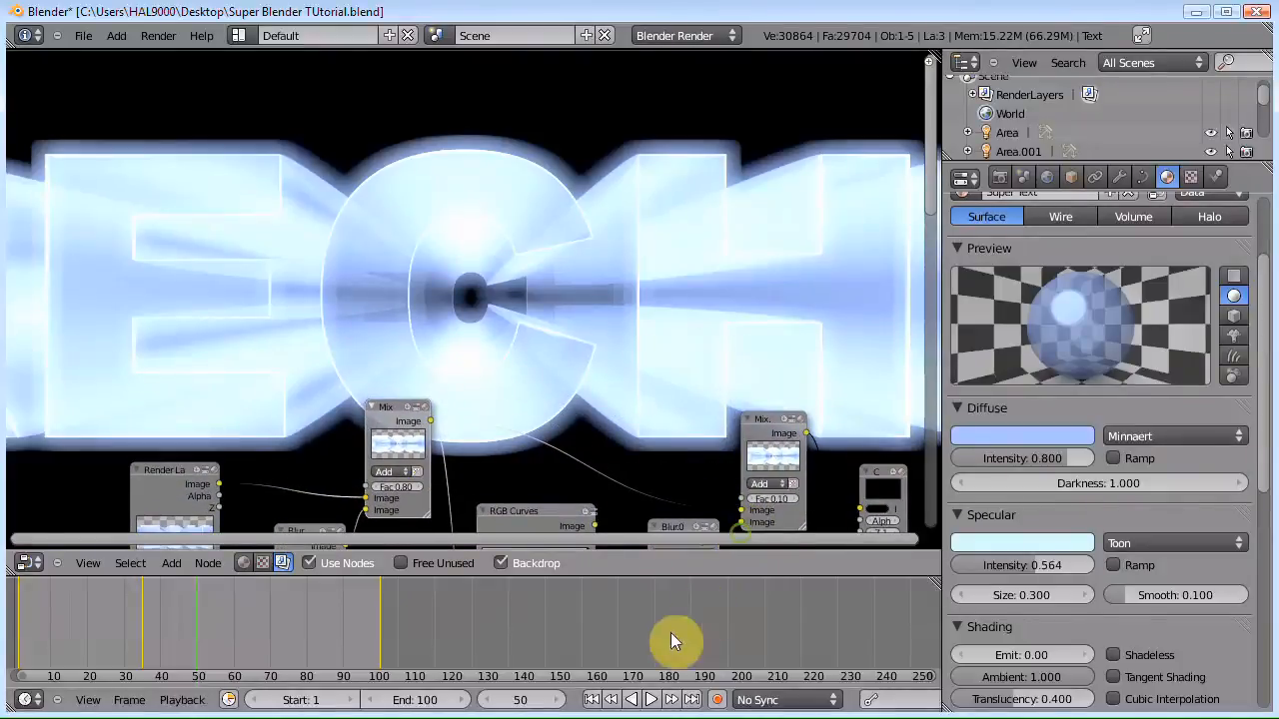
middle_click_drag(627, 422, 574, 263)
left_click_drag(612, 249, 779, 232)
left_click(617, 380)
left_click_drag(613, 379, 747, 386)
Step: Add a second RGB Curves node and link it between the second Mix node and the Viewer
key("shift+a")
mouse_move(657, 363)
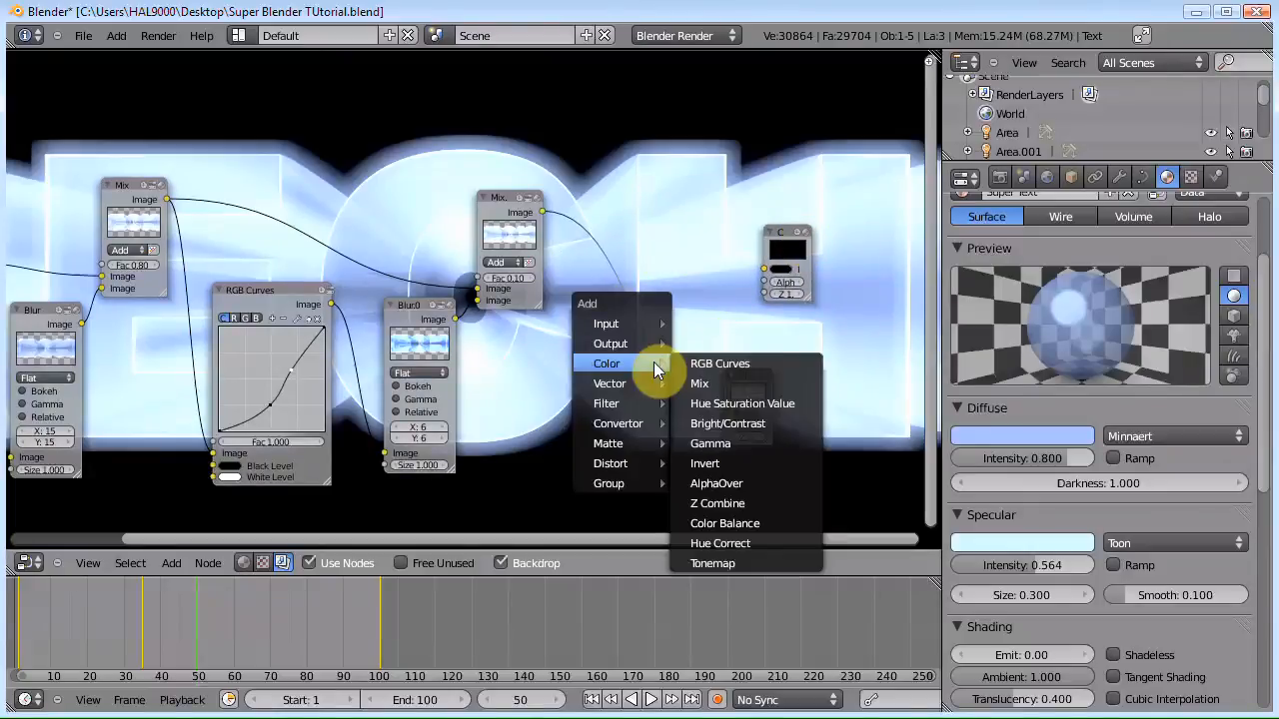
left_click(704, 364)
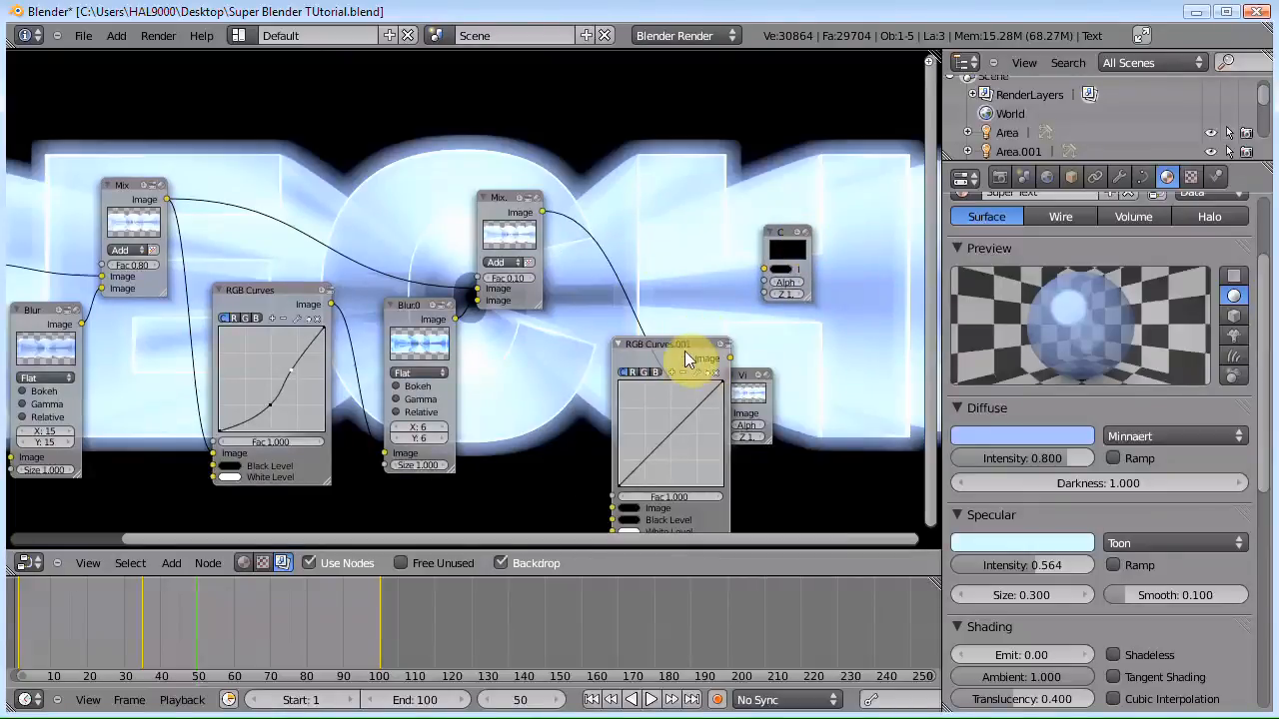
left_click(613, 329)
left_click_drag(725, 412, 634, 210)
left_click(543, 213)
left_click_drag(543, 213, 574, 367)
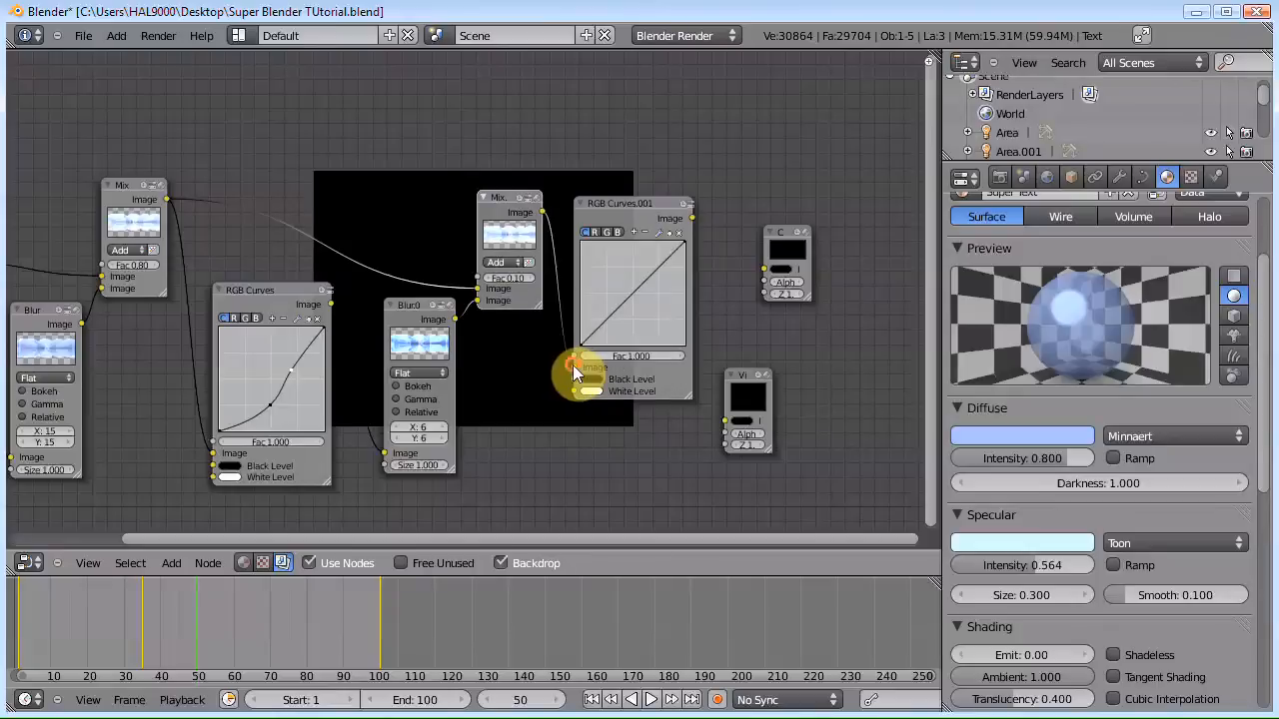
left_click_drag(691, 218, 724, 420)
Step: Bend the second RGB Curves node's curve below the diagonal using two control points to darken the midtones
left_click_drag(617, 310, 624, 312)
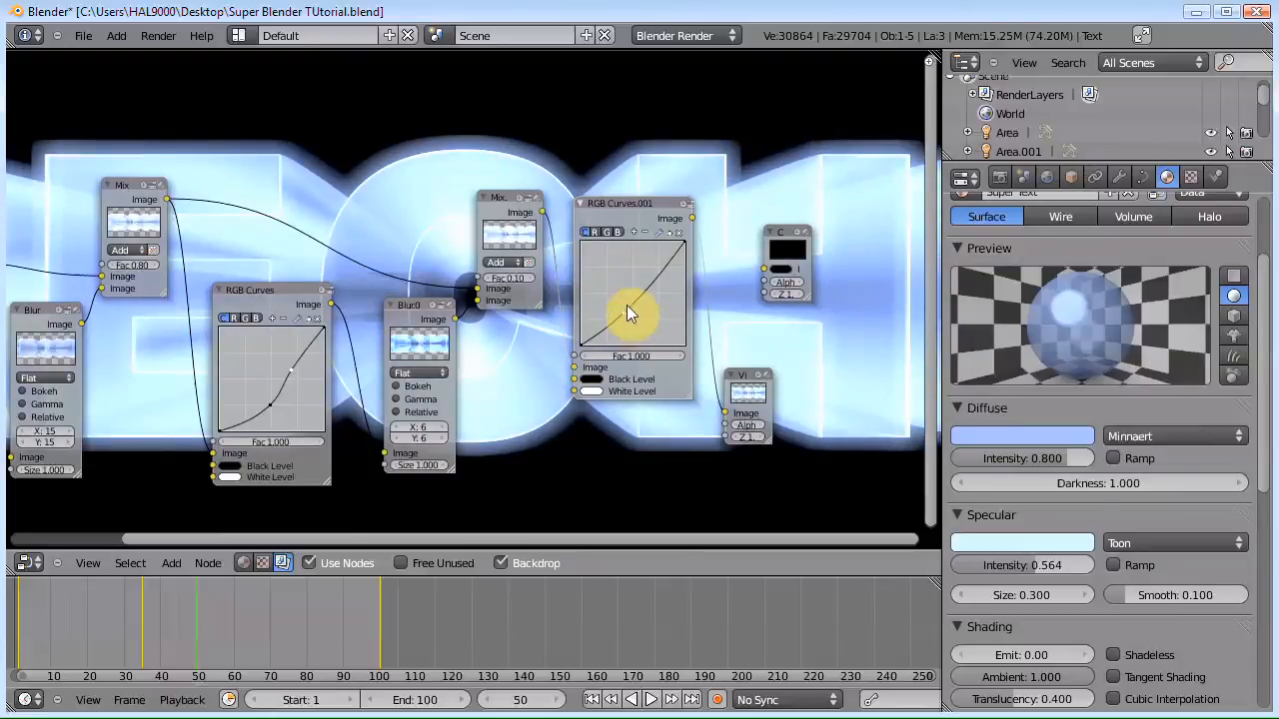
left_click_drag(650, 282, 652, 292)
left_click(628, 314)
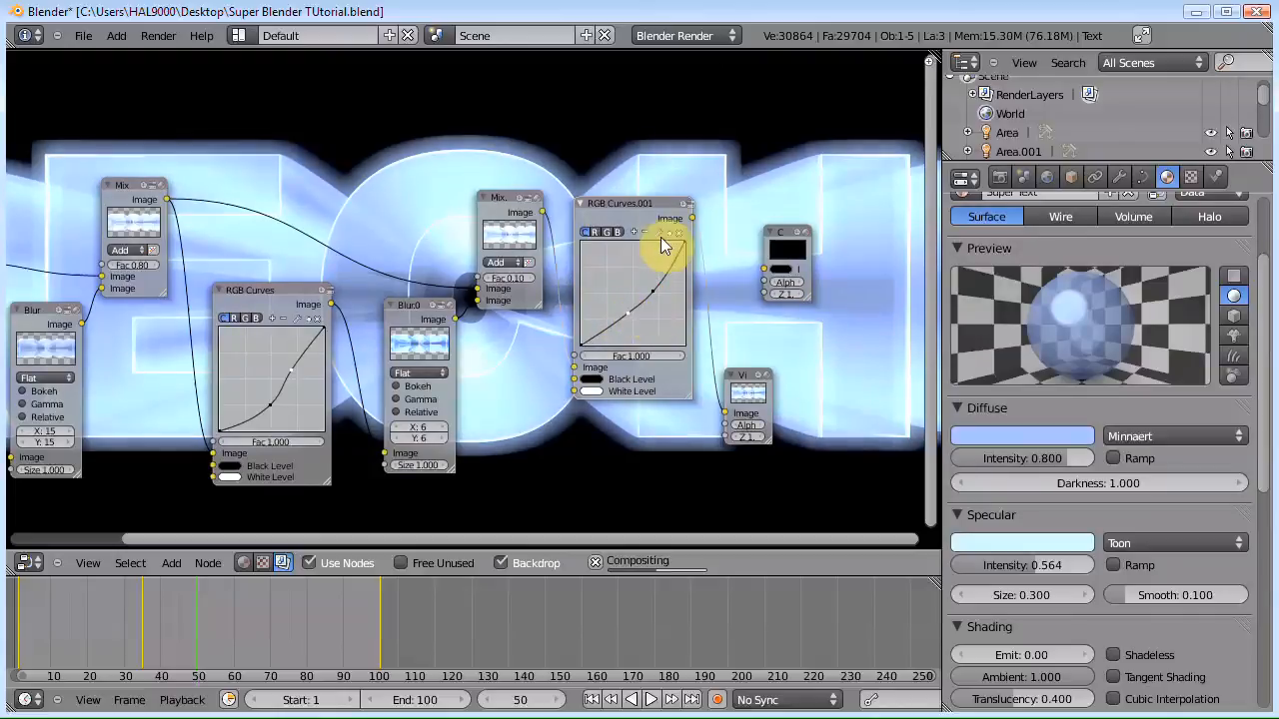
Step: Feed the second RGB Curves output to an enlarged Composite node and render frame 50
middle_click_drag(563, 206, 596, 143)
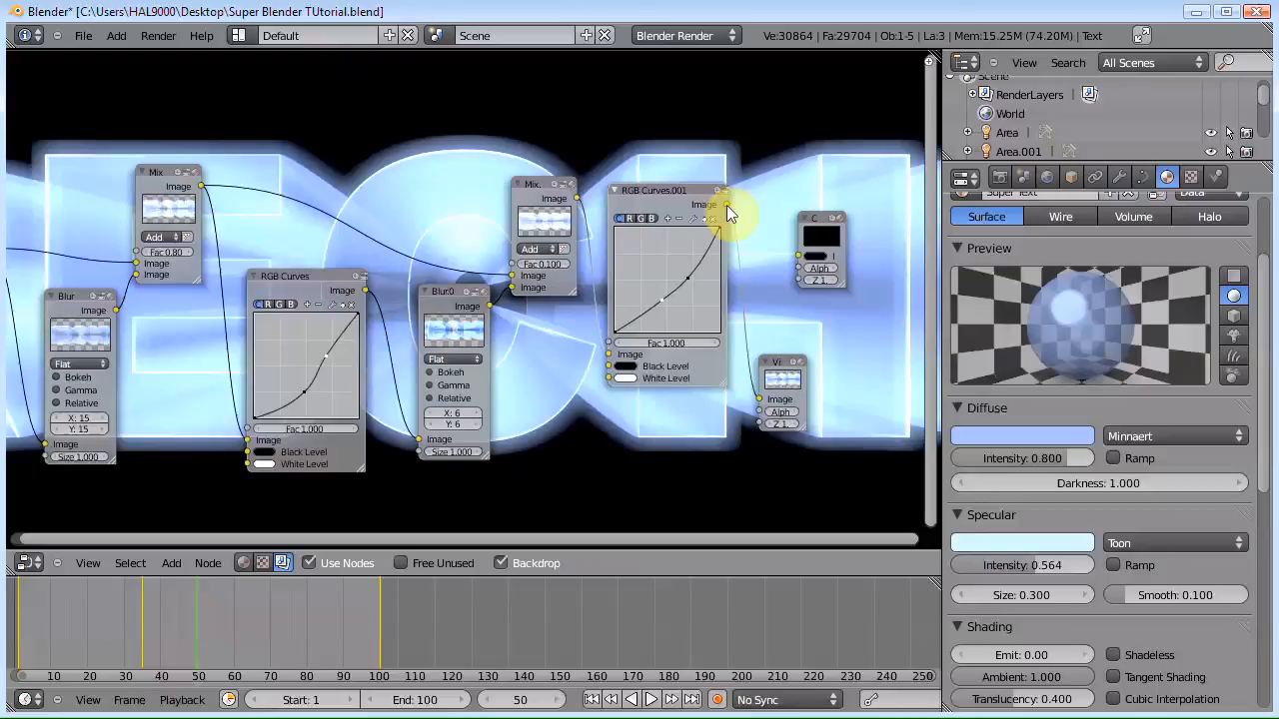
left_click_drag(662, 200, 922, 363)
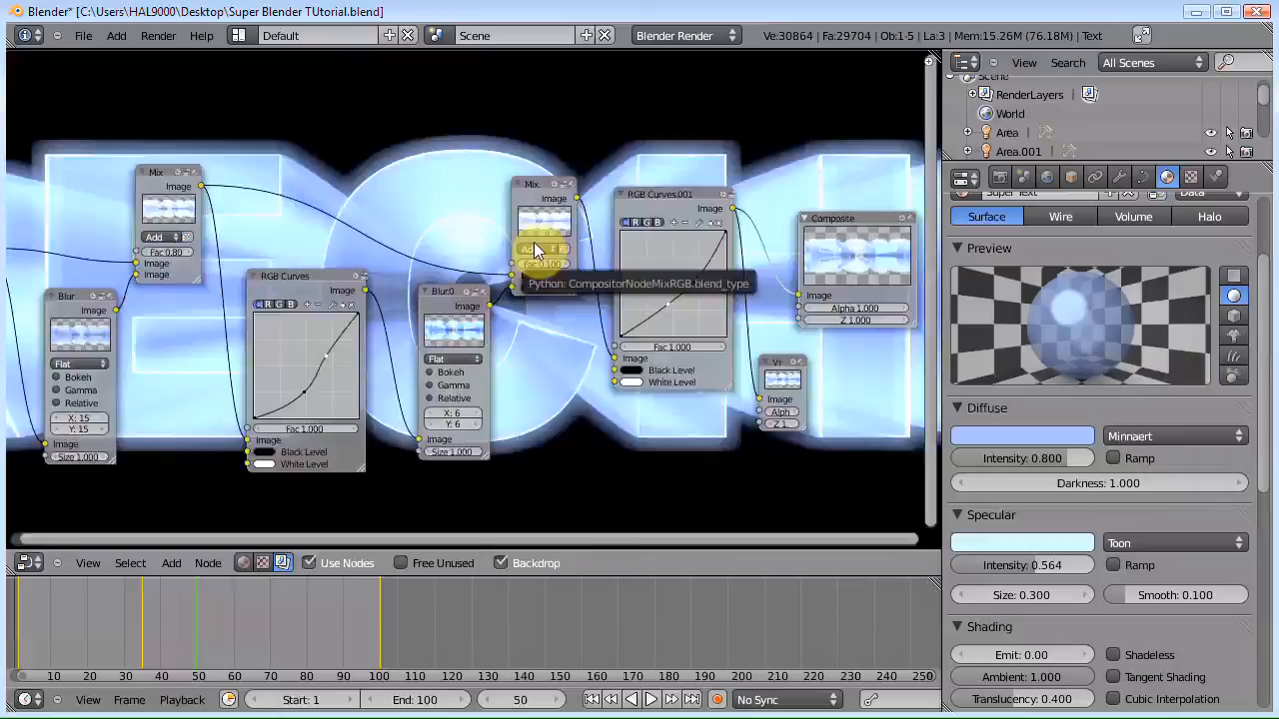
key("F12")
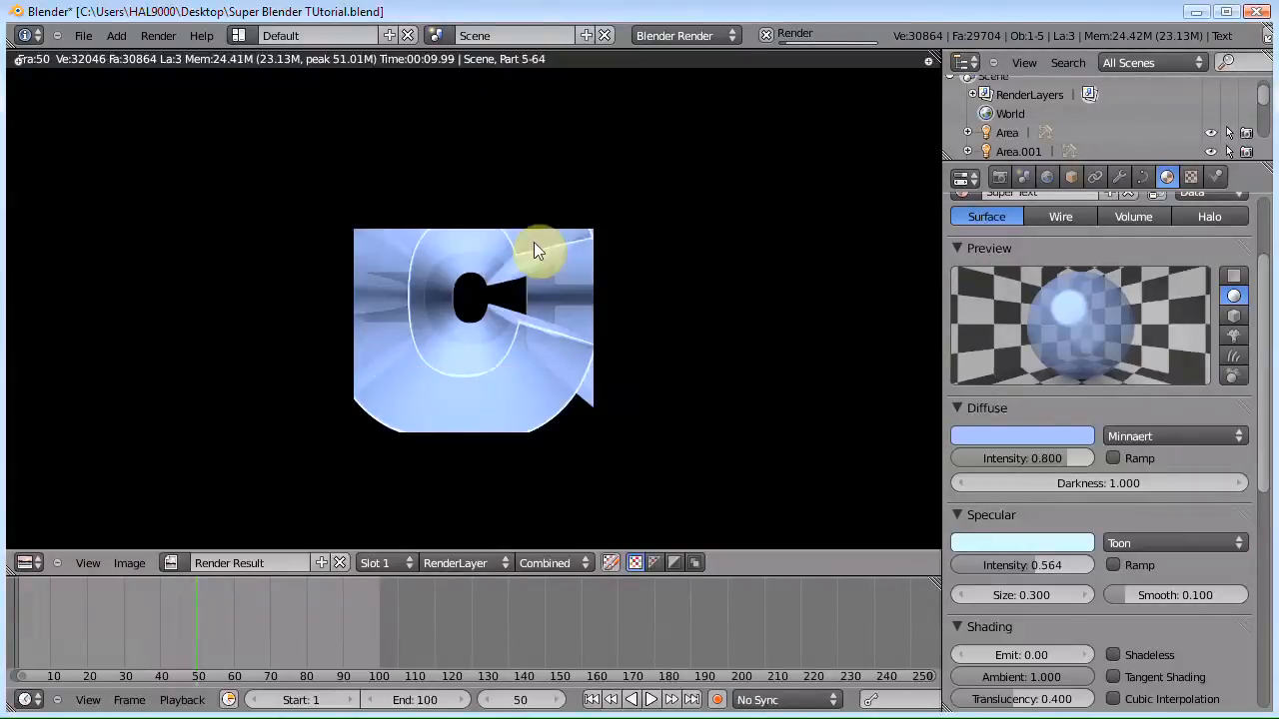